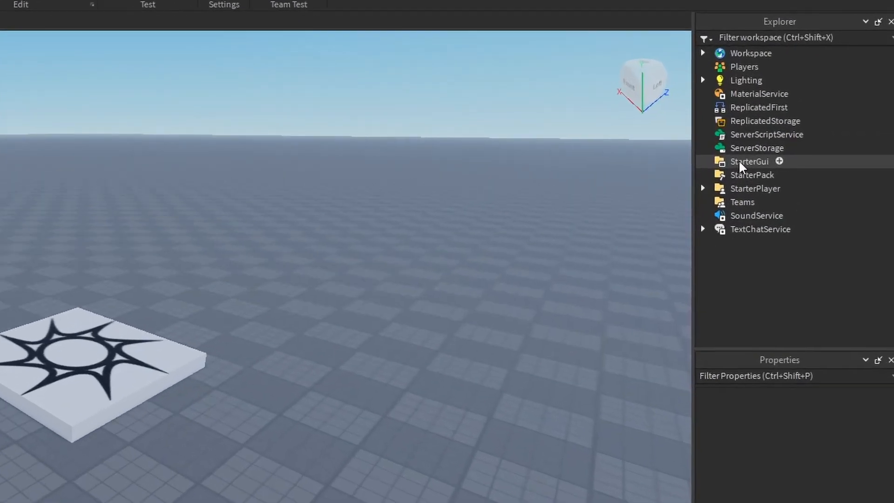
Insert a ScreenGui into StarterGui.
{"action": "left_click", "coordinate": [793, 151]}
{"action": "right_click", "coordinate": [705, 167]}
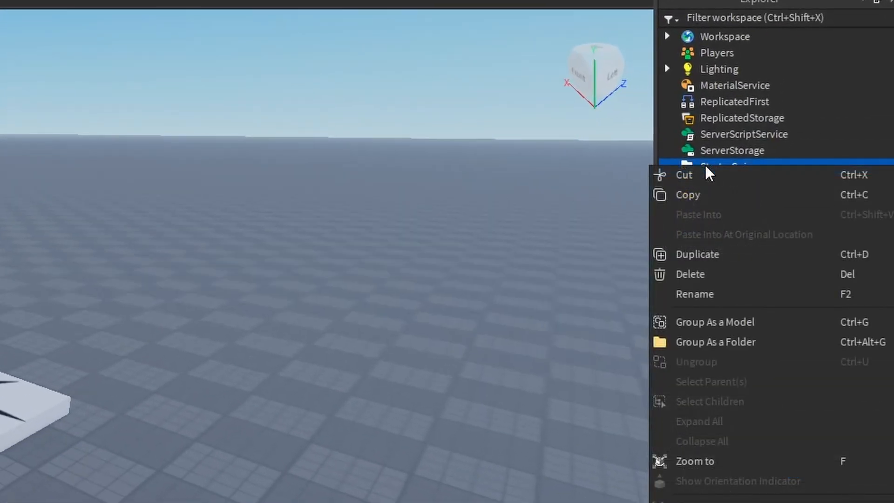
{"action": "left_click", "coordinate": [700, 339]}
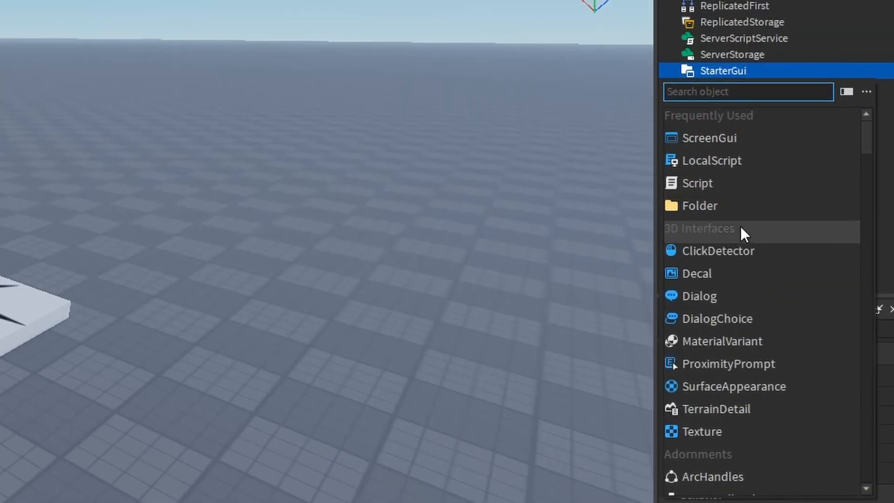
{"action": "left_click", "coordinate": [704, 138]}
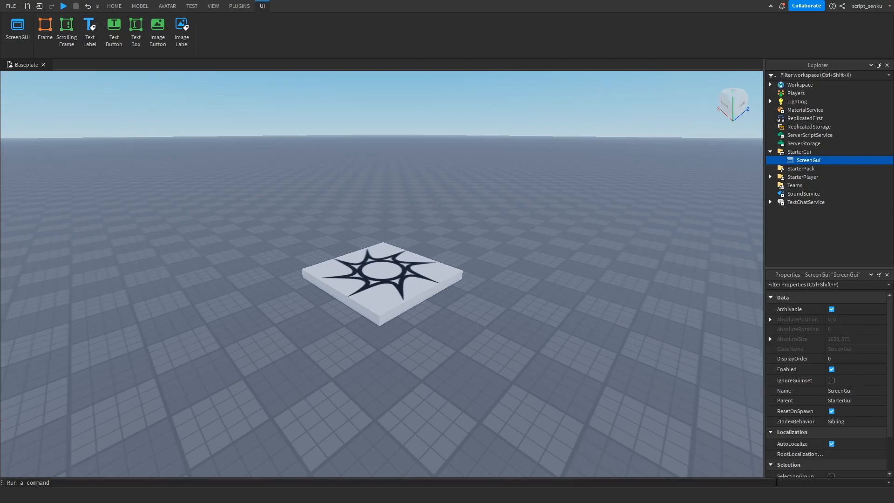
Insert a TextLabel into the ScreenGui.
{"action": "right_click_drag", "start_coordinate": [623, 226], "coordinate": [314, 215]}
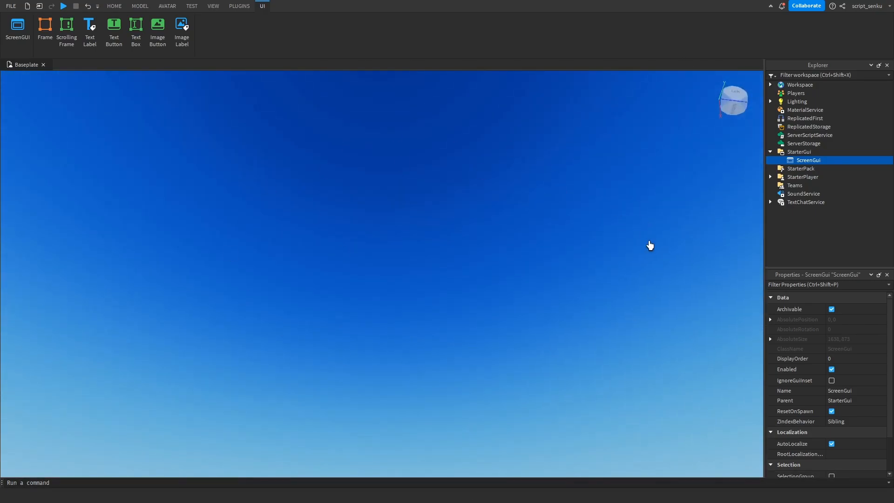
{"action": "mouse_move", "coordinate": [801, 164]}
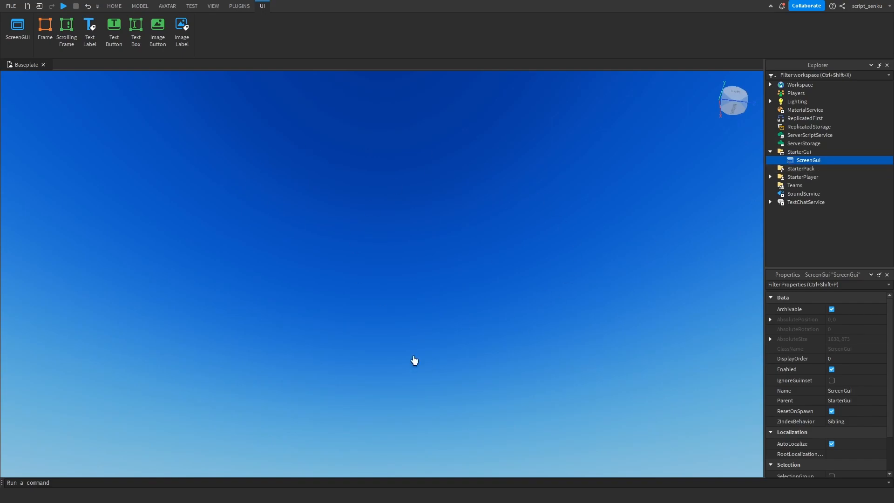
{"action": "right_click", "coordinate": [827, 160]}
{"action": "left_click", "coordinate": [791, 391]}
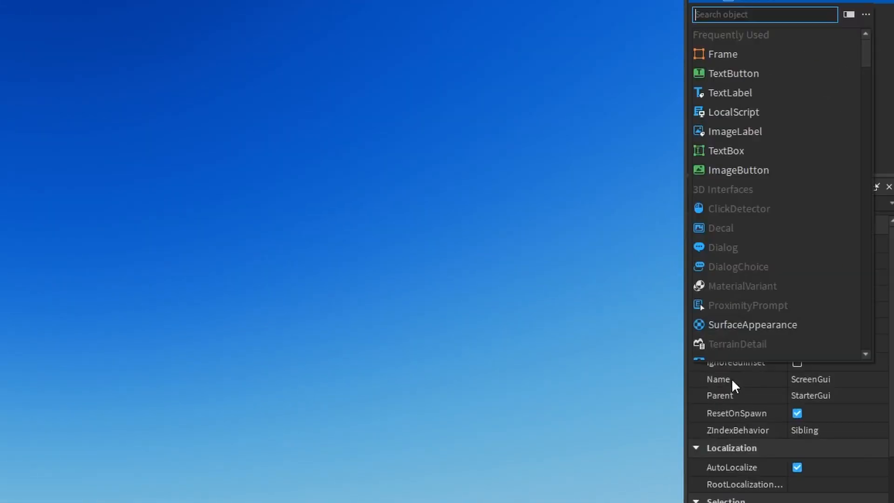
{"action": "type", "text": "te"}
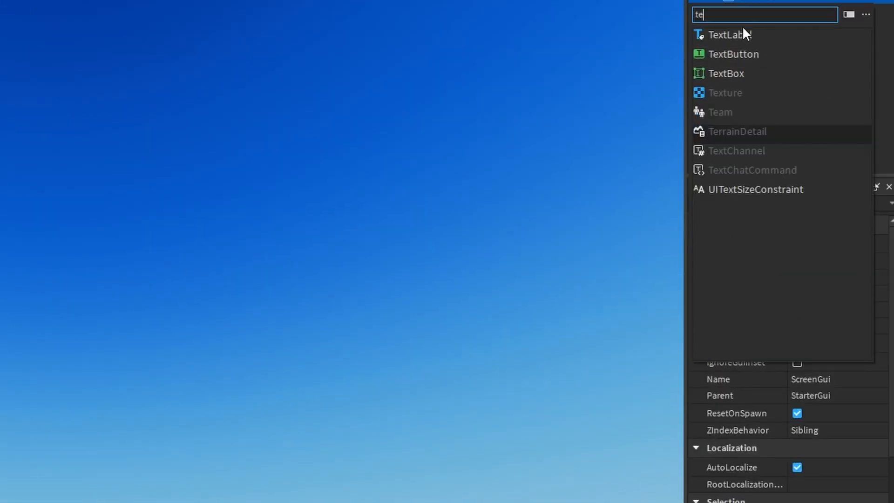
{"action": "left_click", "coordinate": [740, 34]}
{"action": "left_click", "coordinate": [763, 43]}
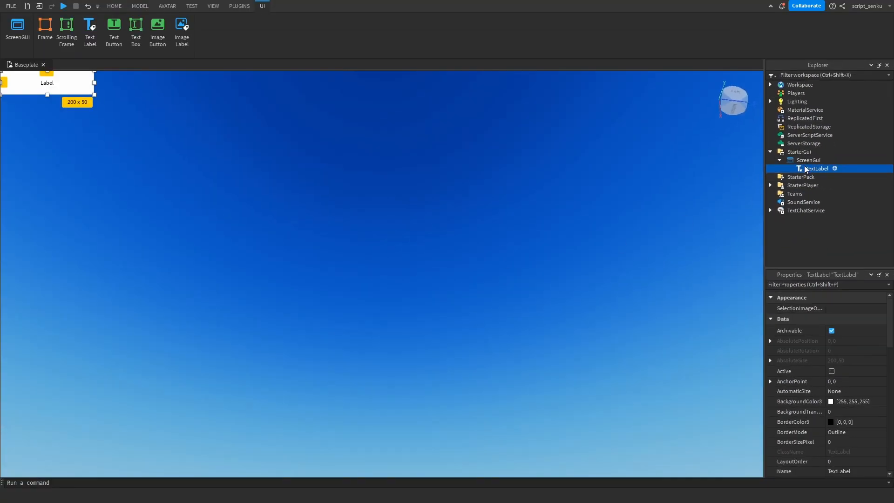
Delete the ScreenGui together with the TextLabel inside it.
{"action": "left_click", "coordinate": [803, 162]}
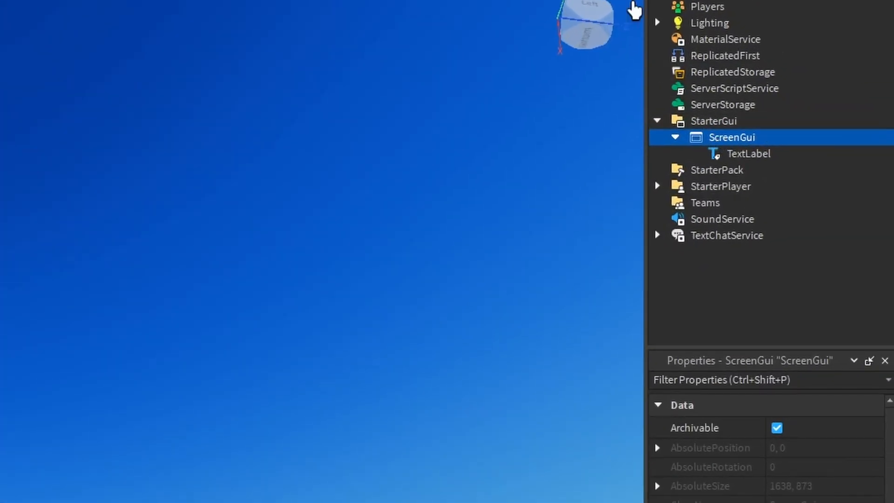
{"action": "left_click", "coordinate": [730, 158]}
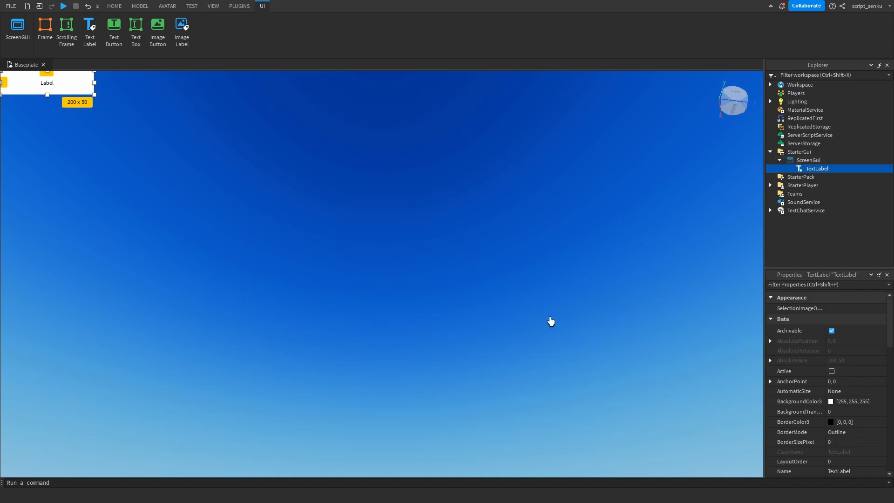
{"action": "right_click_drag", "start_coordinate": [580, 323], "coordinate": [507, 263]}
{"action": "right_click_drag", "start_coordinate": [476, 226], "coordinate": [561, 293]}
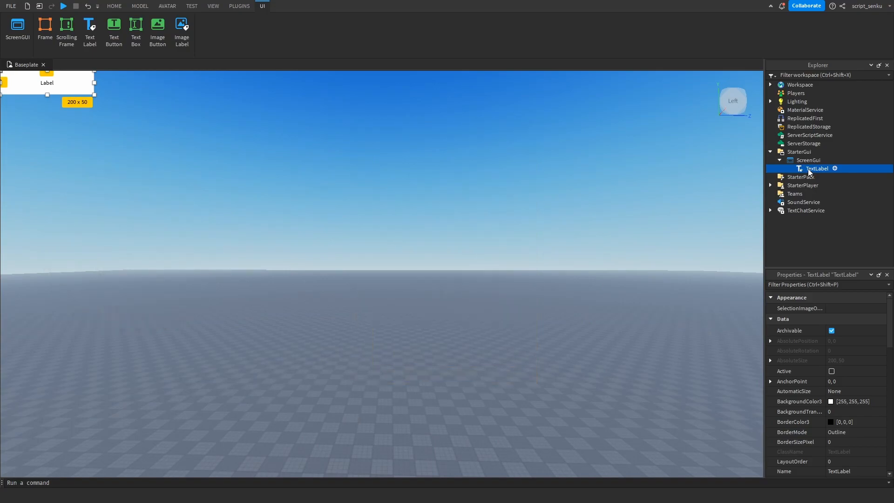
{"action": "right_click", "coordinate": [802, 161]}
{"action": "left_click", "coordinate": [787, 211]}
Insert a TextLabel directly under StarterGui, without a ScreenGui.
{"action": "left_click", "coordinate": [798, 153]}
{"action": "right_click", "coordinate": [798, 153]}
{"action": "left_click", "coordinate": [786, 384]}
{"action": "type", "text": "te"}
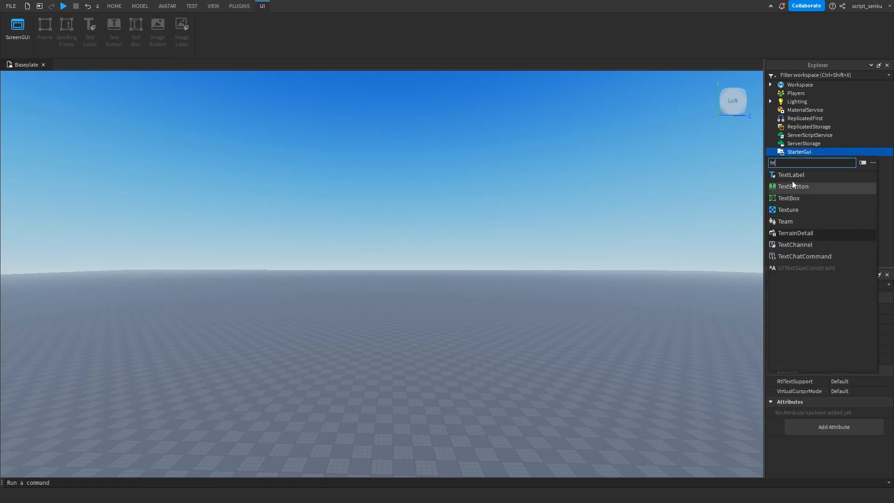
{"action": "left_click", "coordinate": [794, 175]}
{"action": "left_click", "coordinate": [797, 160]}
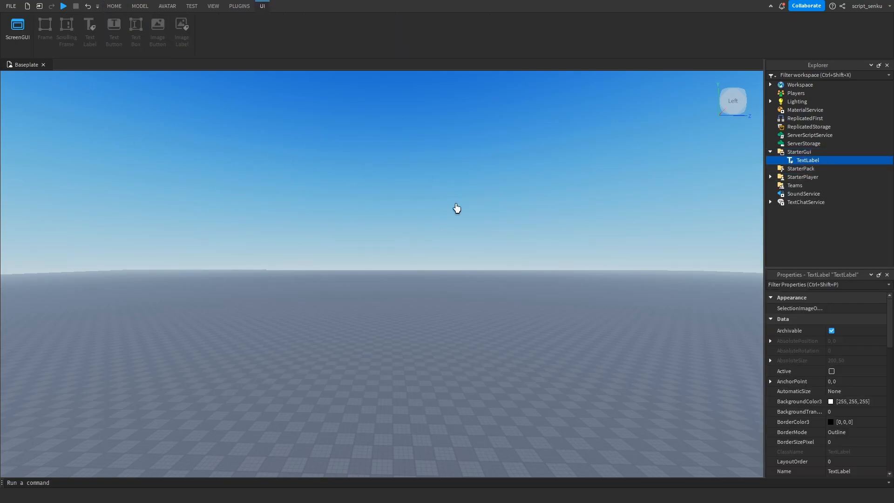
{"action": "left_click", "coordinate": [795, 154]}
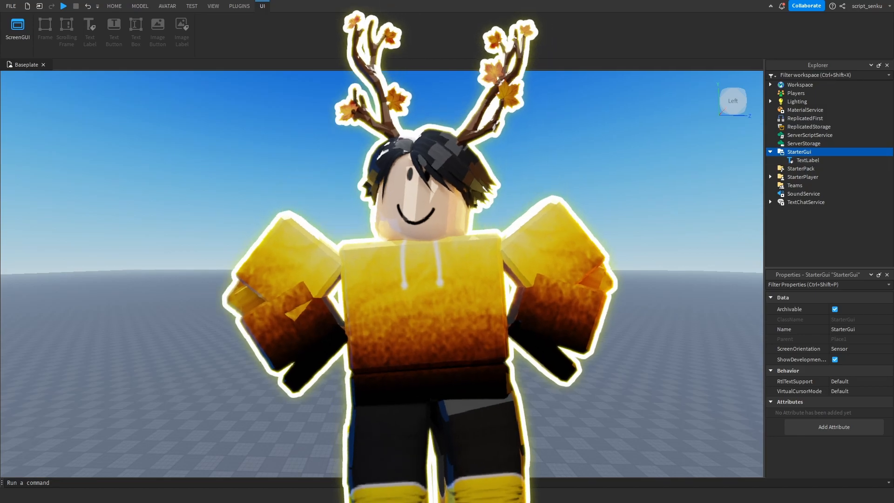
{"action": "left_click", "coordinate": [794, 160]}
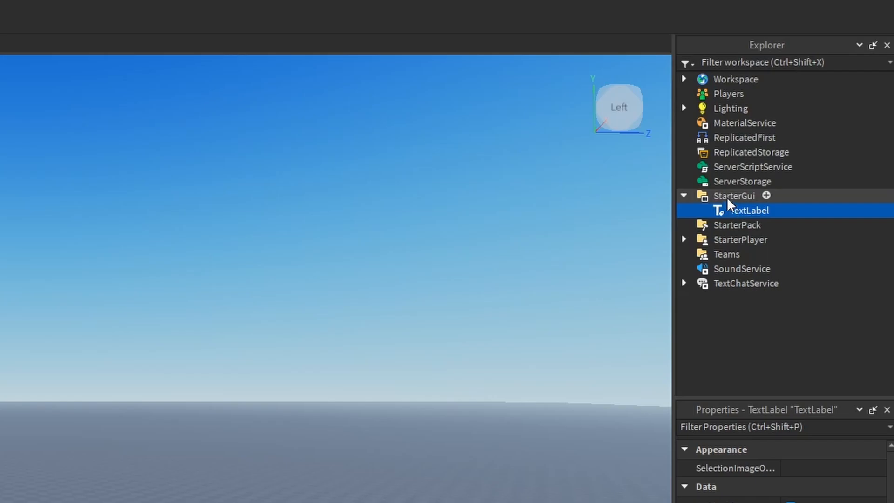
Add a ScreenGui to StarterGui and move the existing TextLabel into it.
{"action": "right_click", "coordinate": [727, 197]}
{"action": "left_click", "coordinate": [745, 502]}
{"action": "type", "text": "scr"}
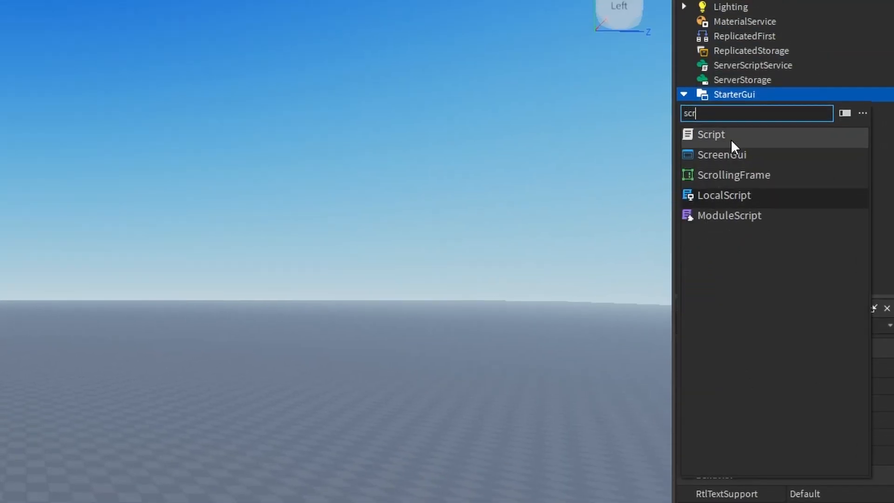
{"action": "left_click", "coordinate": [731, 156]}
{"action": "left_click", "coordinate": [730, 109]}
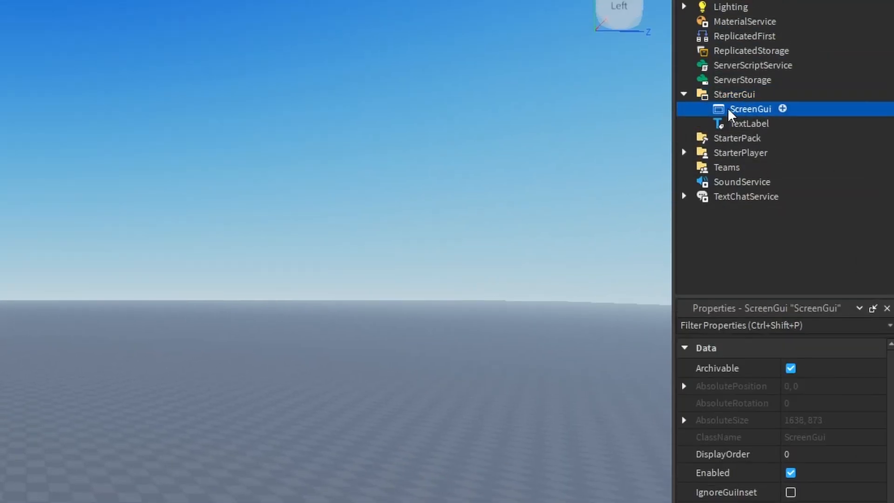
{"action": "left_click_drag", "start_coordinate": [732, 121], "coordinate": [744, 110]}
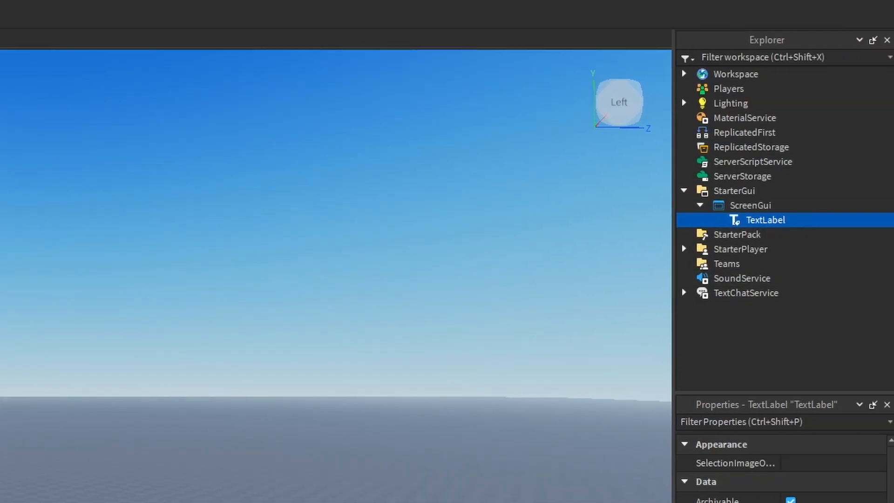
Set the TextLabel's Size to {1, 0},{1, 0} so it fills the whole screen.
{"action": "scroll", "coordinate": [782, 466], "scroll_direction": "down", "scroll_amount": 5}
{"action": "left_click", "coordinate": [804, 379]}
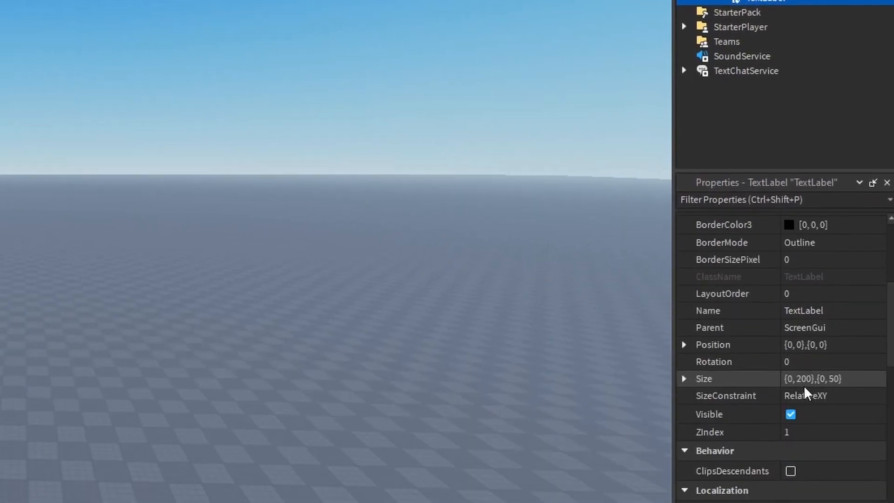
{"action": "type", "text": "1,0,1,0"}
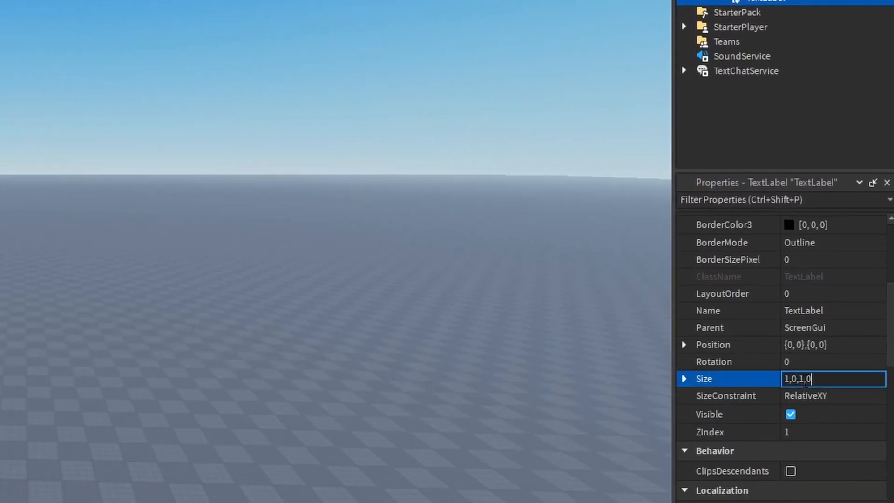
{"action": "key", "text": "Return"}
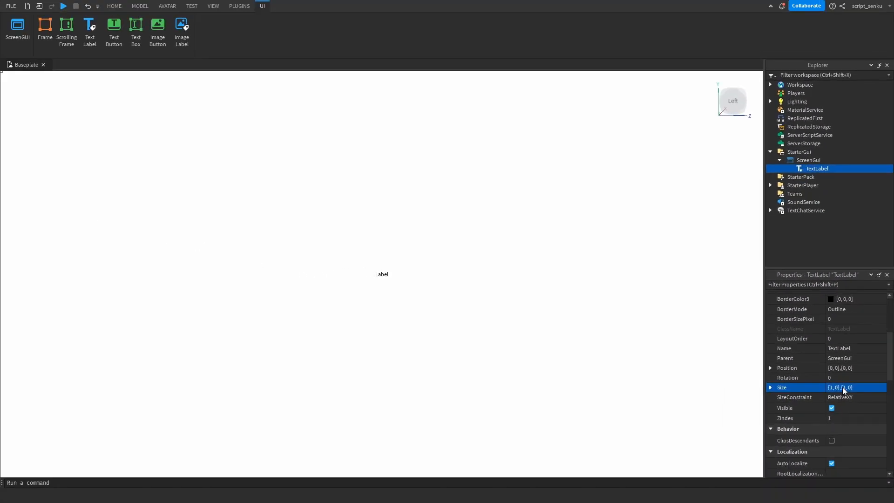
Expand the TextLabel's Size property into its X and Y components and examine their Scale and Offset values.
{"action": "scroll", "coordinate": [853, 375], "scroll_direction": "up", "scroll_amount": 3}
{"action": "left_click", "coordinate": [844, 388]}
{"action": "left_click", "coordinate": [771, 387]}
{"action": "left_click", "coordinate": [778, 397]}
{"action": "scroll", "coordinate": [797, 418], "scroll_direction": "down", "scroll_amount": 1}
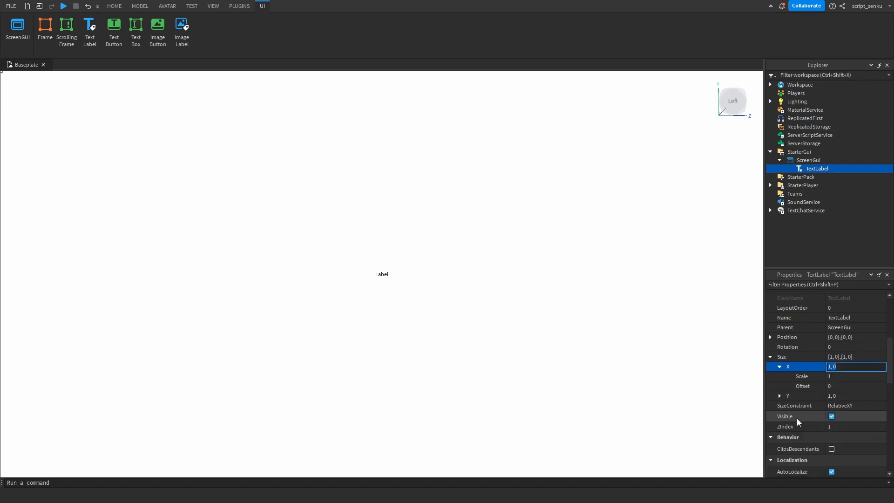
{"action": "left_click", "coordinate": [779, 395]}
{"action": "left_click", "coordinate": [842, 368]}
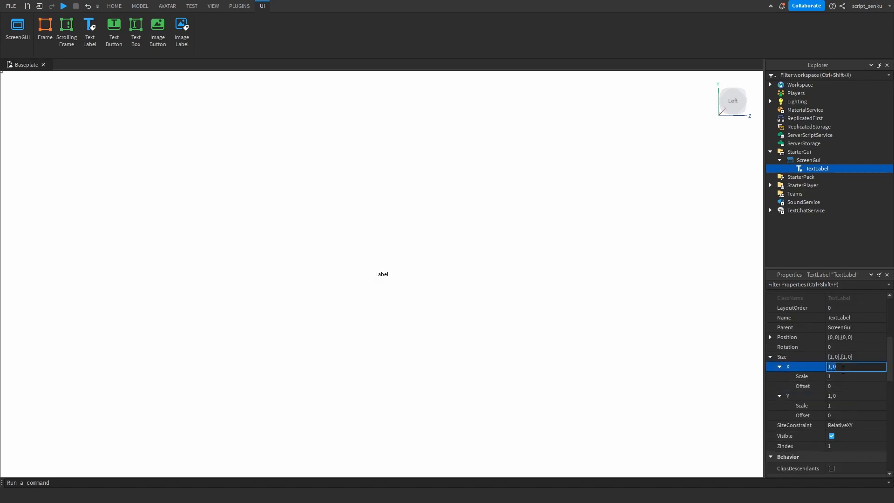
{"action": "left_click", "coordinate": [831, 357]}
{"action": "left_click", "coordinate": [830, 357]}
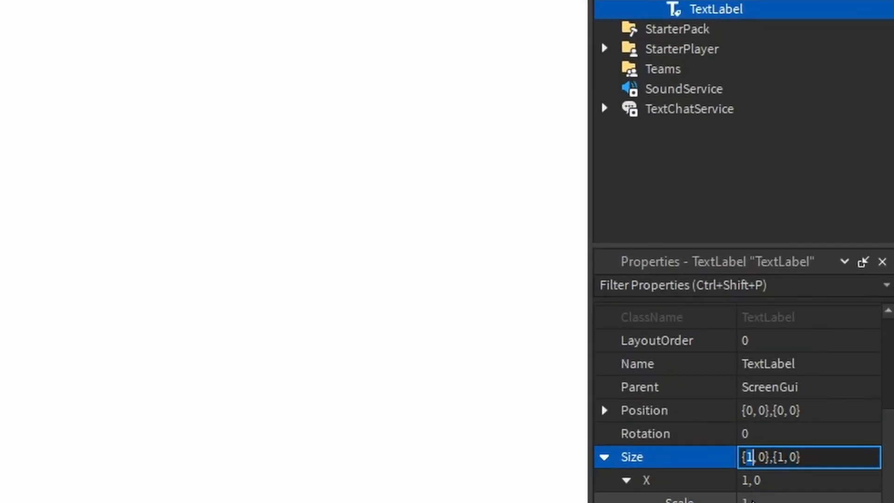
{"action": "key", "text": "Right"}
{"action": "key", "text": "Right"}
{"action": "key", "text": "Right"}
{"action": "key", "text": "Right"}
{"action": "key", "text": "Right"}
{"action": "key", "text": "Right"}
{"action": "key", "text": "Right"}
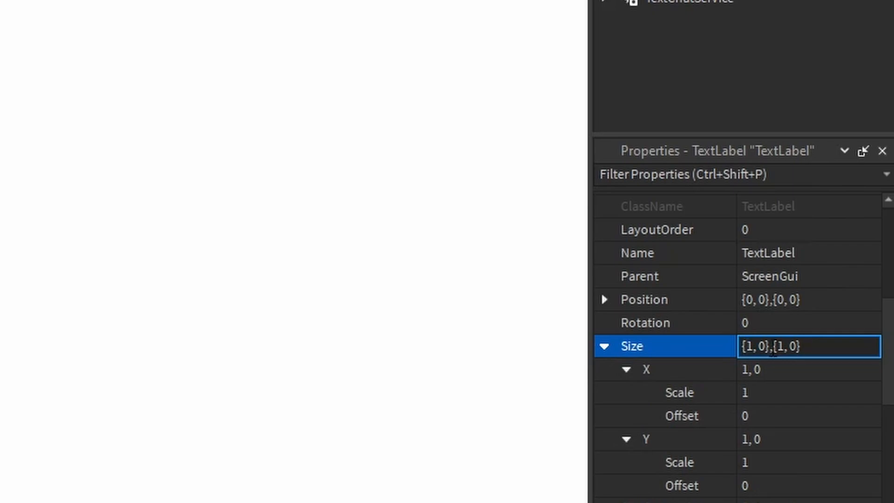
{"action": "left_click_drag", "start_coordinate": [769, 346], "coordinate": [806, 369]}
Set the TextLabel's Size to {0, 0},{0, 0}.
{"action": "left_click", "coordinate": [800, 348]}
{"action": "key", "text": "ctrl+a"}
{"action": "type", "text": "0, 0},{0, 0"}
{"action": "key", "text": "Return"}
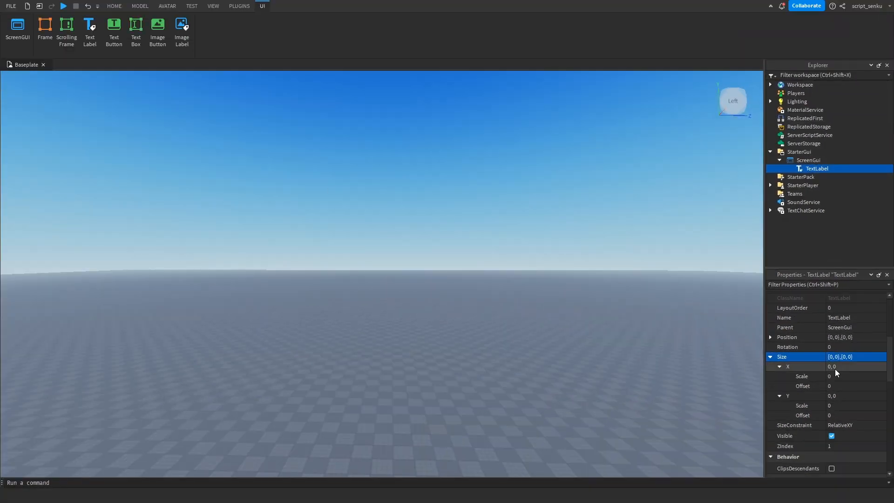
Set the TextLabel's Size to {0.5, 0},{0.5, 0}.
{"action": "left_click", "coordinate": [764, 356]}
{"action": "type", "text": "0"}
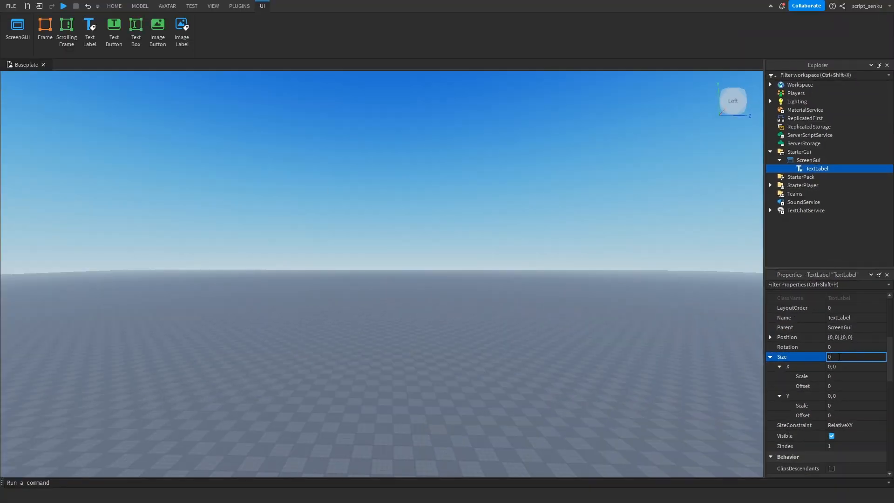
{"action": "type", "text": "/"}
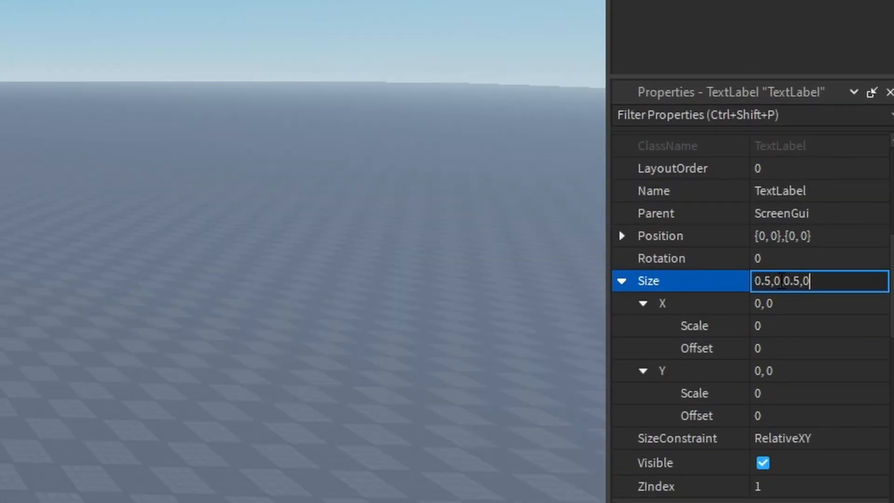
{"action": "key", "text": "Return"}
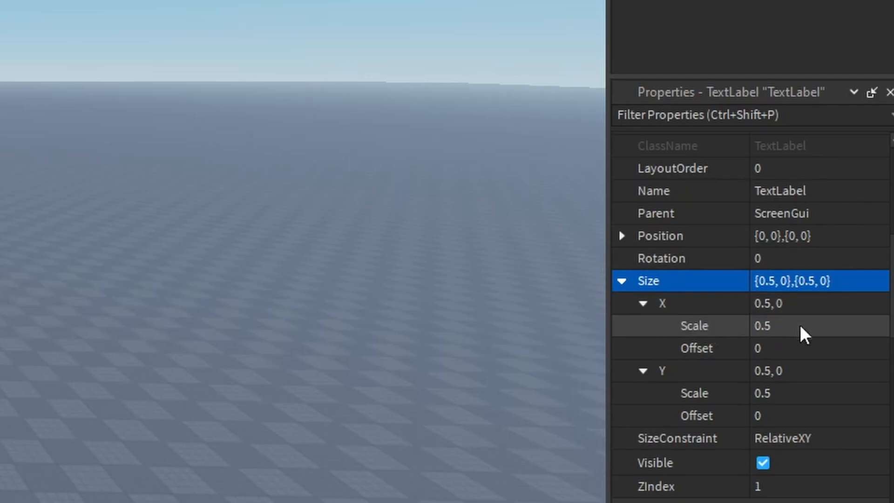
Examine the X and Y scale numbers in the Size value and narrow the viewport to check how the label scales.
{"action": "left_click", "coordinate": [767, 286]}
{"action": "left_click", "coordinate": [769, 287]}
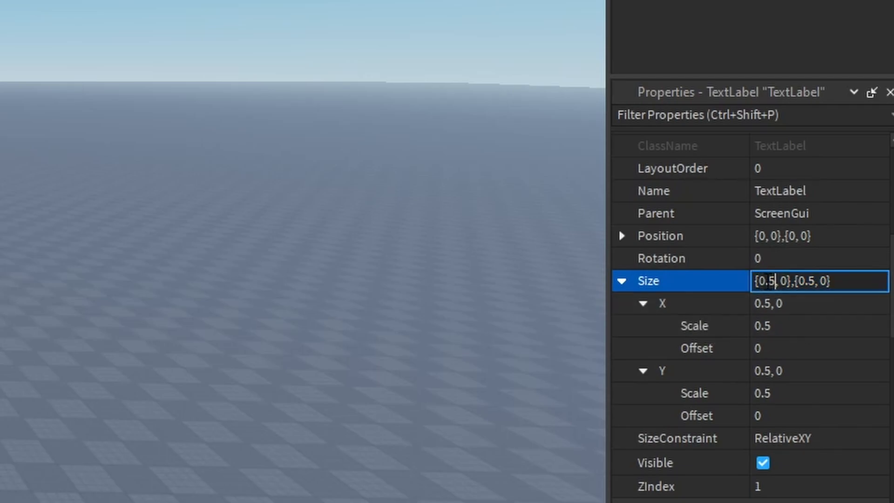
{"action": "left_click_drag", "start_coordinate": [755, 282], "coordinate": [798, 281]}
{"action": "left_click", "coordinate": [764, 284]}
{"action": "left_click", "coordinate": [790, 285]}
{"action": "left_click", "coordinate": [799, 281]}
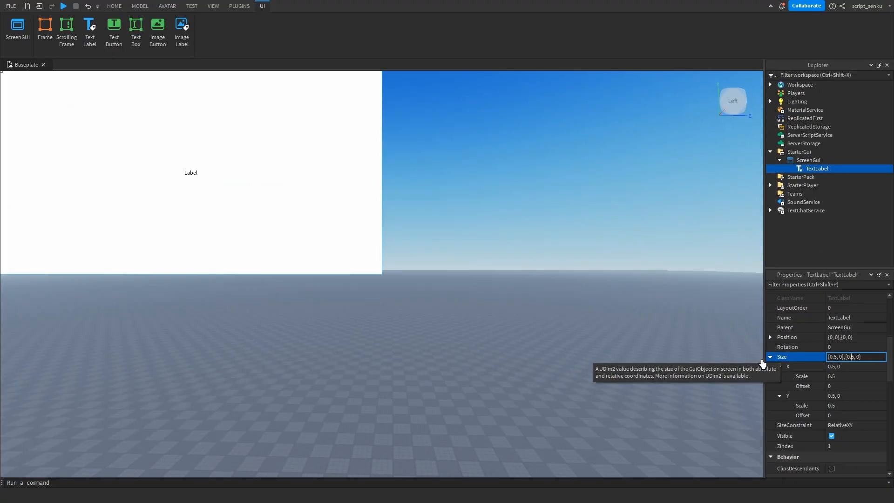
{"action": "left_click_drag", "start_coordinate": [764, 363], "coordinate": [289, 347]}
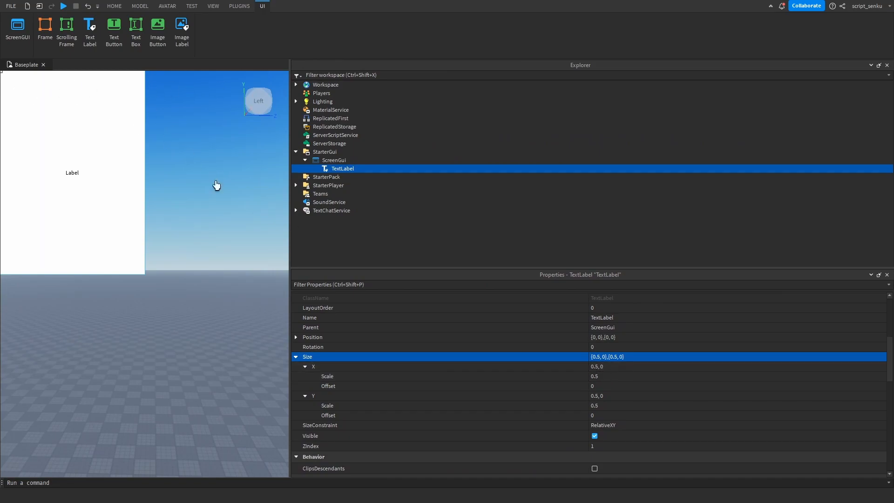
Set the X scale of the TextLabel's Size to 1 and widen the viewport to check how the label scales.
{"action": "left_click", "coordinate": [600, 366]}
{"action": "double_click", "coordinate": [595, 366]}
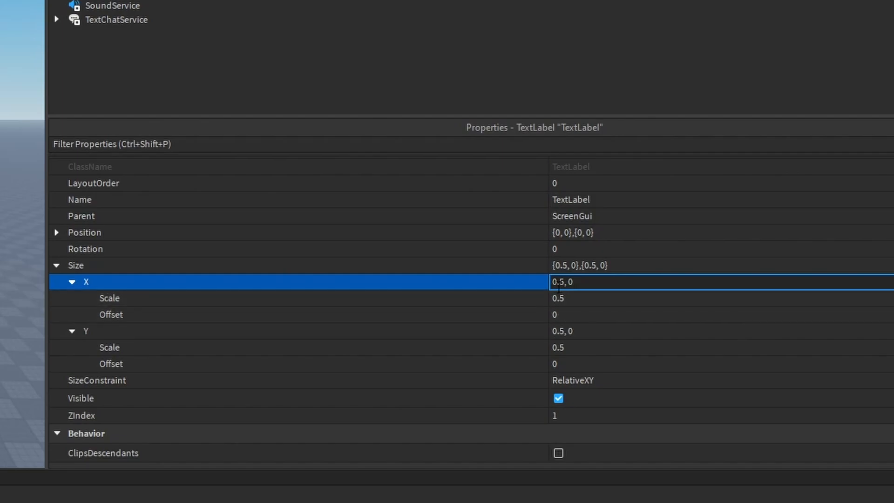
{"action": "double_click", "coordinate": [560, 282]}
{"action": "type", "text": "1"}
{"action": "key", "text": "Return"}
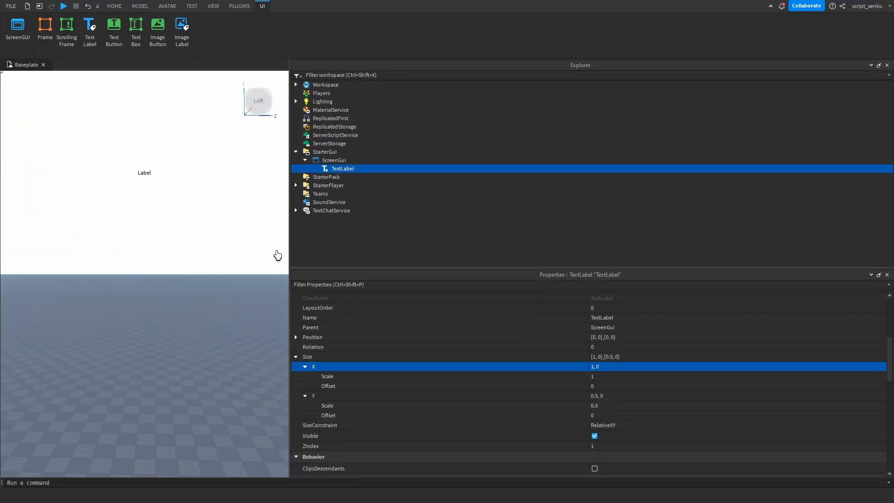
{"action": "left_click_drag", "start_coordinate": [289, 254], "coordinate": [661, 256]}
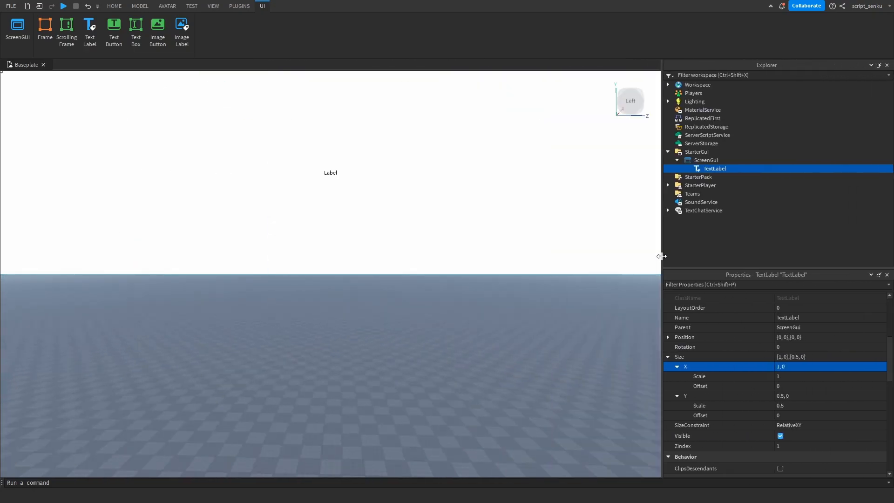
Set the Y scale of the TextLabel's Size to 1.
{"action": "left_click", "coordinate": [786, 396]}
{"action": "type", "text": "1"}
{"action": "key", "text": "Return"}
Set the TextLabel's Size to {0.5, 0},{1, 0}.
{"action": "left_click", "coordinate": [789, 356]}
{"action": "type", "text": "0.5"}
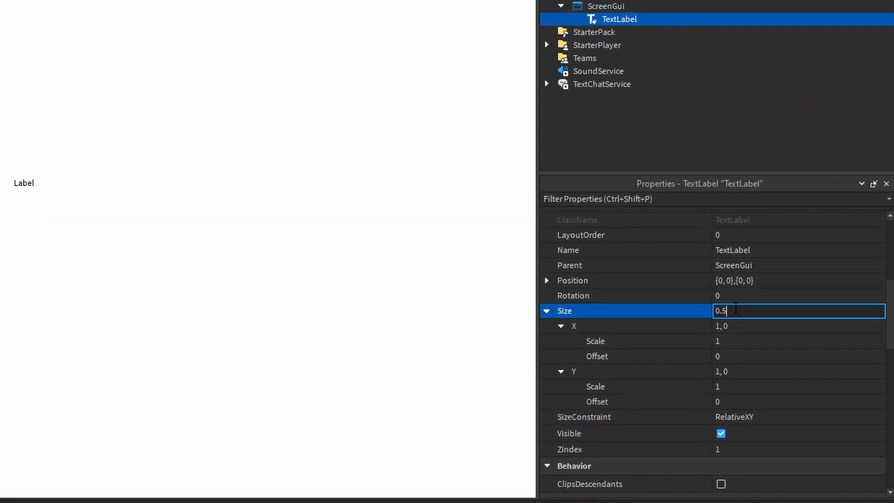
{"action": "type", "text": ", 0, 1, 0"}
{"action": "key", "text": "Return"}
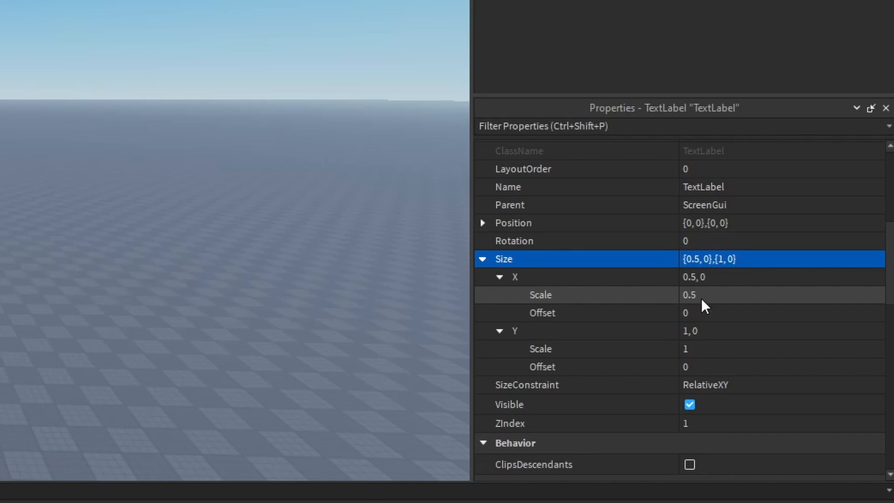
Set the TextLabel's Size to {0.1, 0},{0.1, 0}.
{"action": "left_click", "coordinate": [692, 350]}
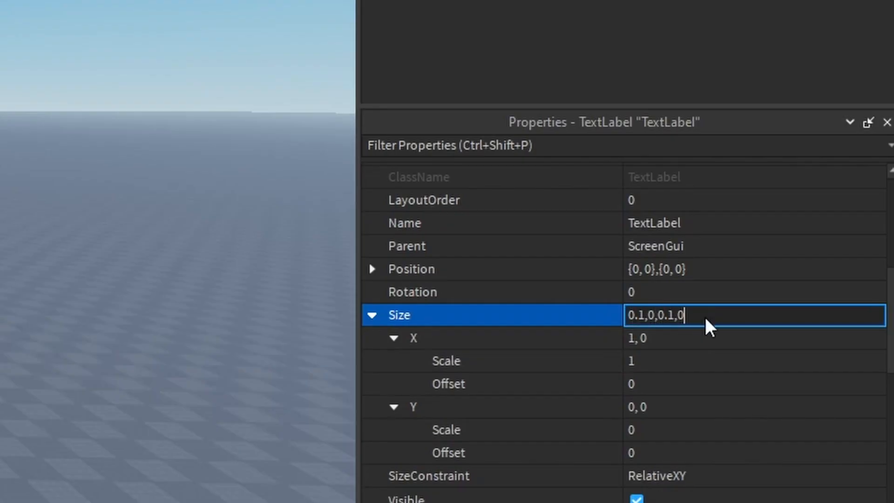
{"action": "left_click", "coordinate": [689, 276]}
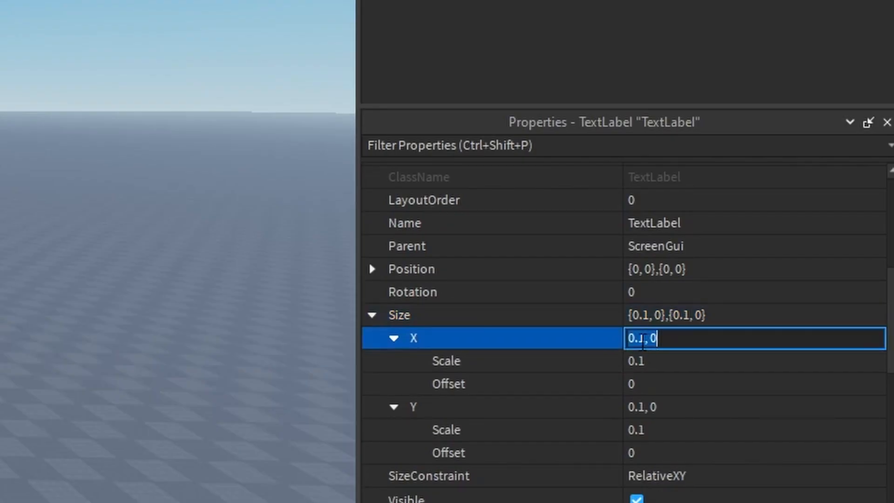
Write the X scale of the TextLabel's Size as 0.1 * 100 and as 10%, and restore it to 0.1.
{"action": "left_click", "coordinate": [631, 361]}
{"action": "left_click", "coordinate": [645, 362]}
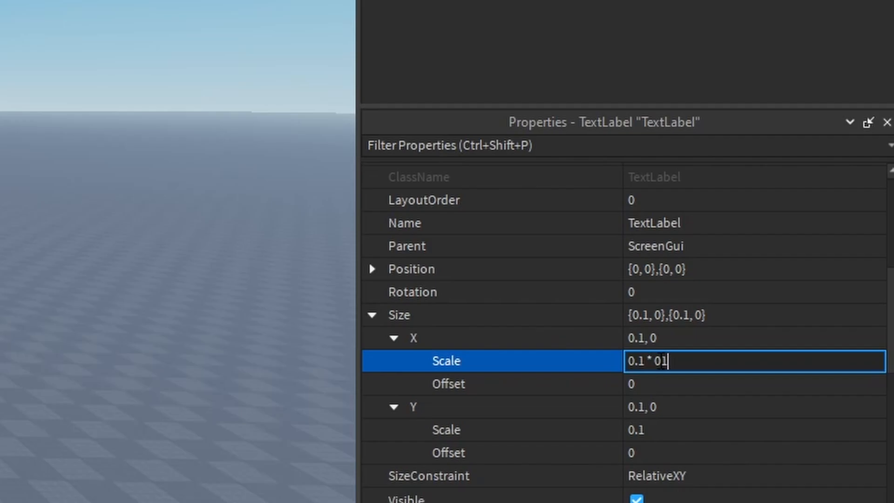
{"action": "type", "text": "* 100"}
{"action": "key", "text": "ctrl+a"}
{"action": "type", "text": "10%"}
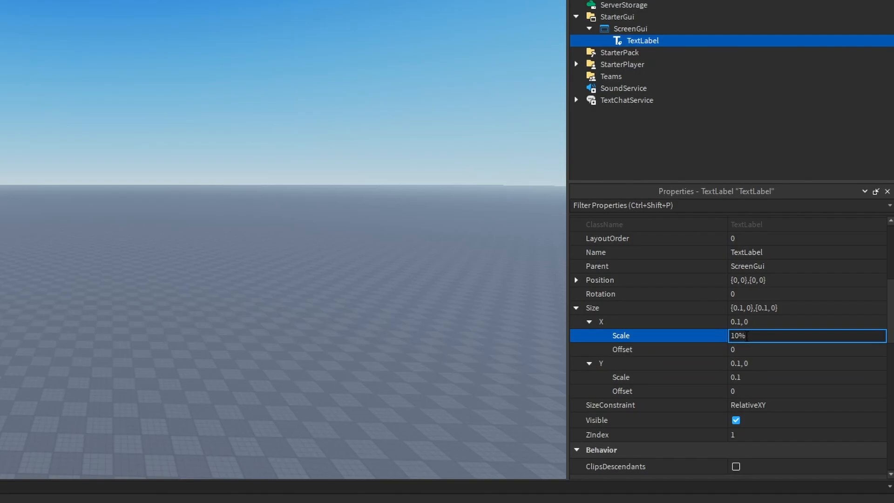
{"action": "left_click_drag", "start_coordinate": [747, 335], "coordinate": [715, 334]}
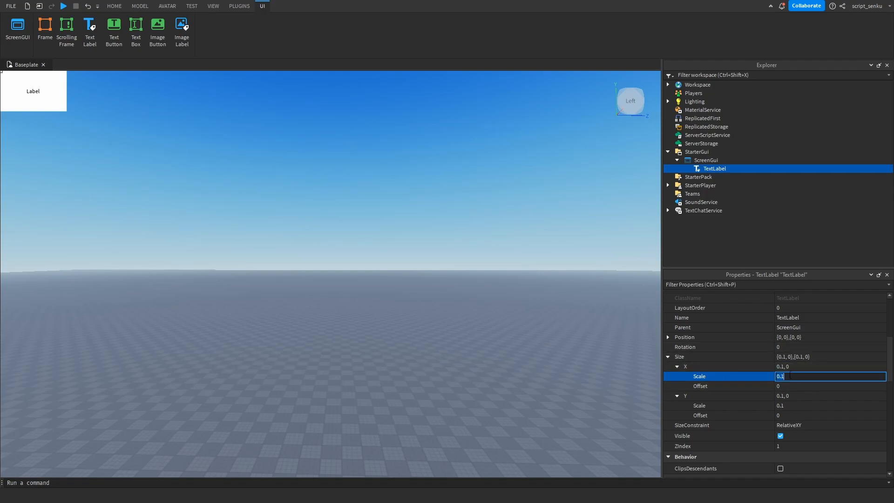
Set the TextLabel's Size to {1, 0},{1, 0} and narrow the viewport to check how the label scales.
{"action": "left_click", "coordinate": [792, 356]}
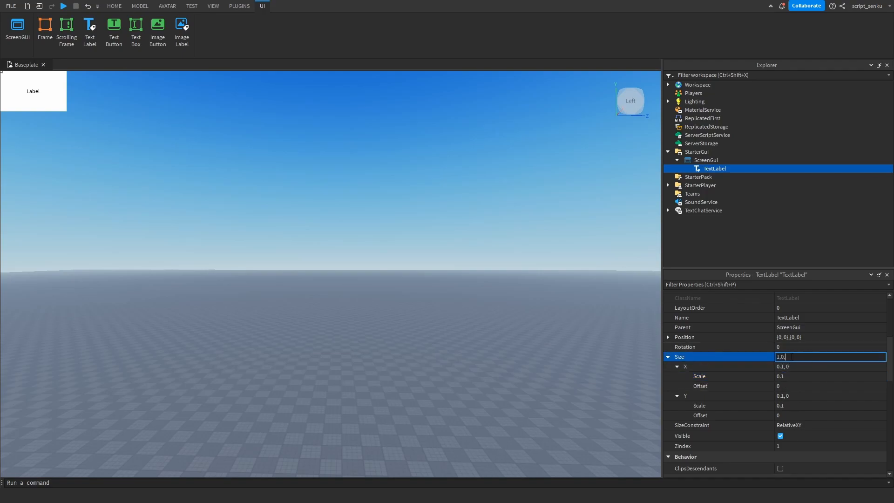
{"action": "key", "text": "Return"}
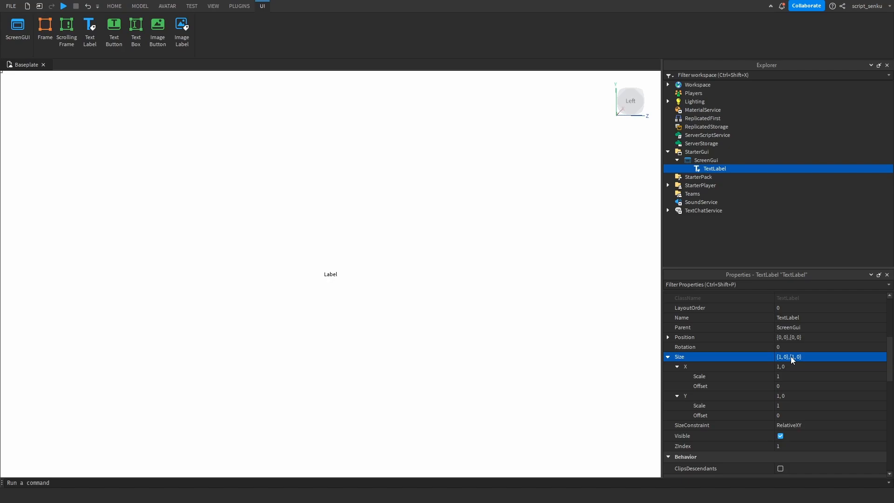
{"action": "left_click_drag", "start_coordinate": [661, 324], "coordinate": [651, 295]}
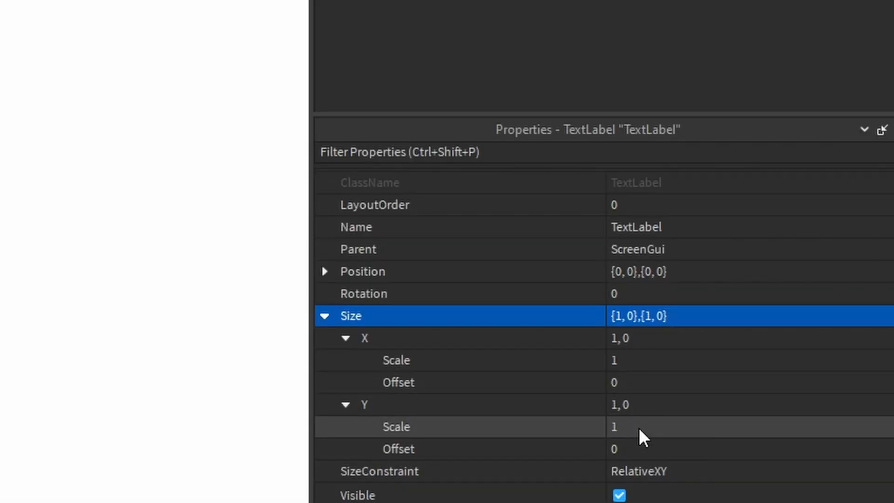
Set the Y scale of the TextLabel's Size to 0.5 and resize the viewport slightly to check the label.
{"action": "left_click", "coordinate": [641, 426]}
{"action": "type", "text": "0.5"}
{"action": "key", "text": "Return"}
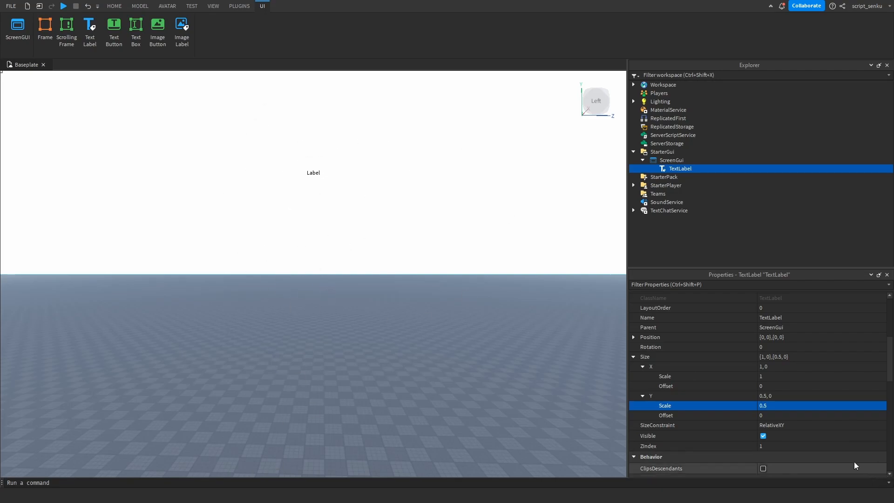
{"action": "left_click", "coordinate": [770, 406]}
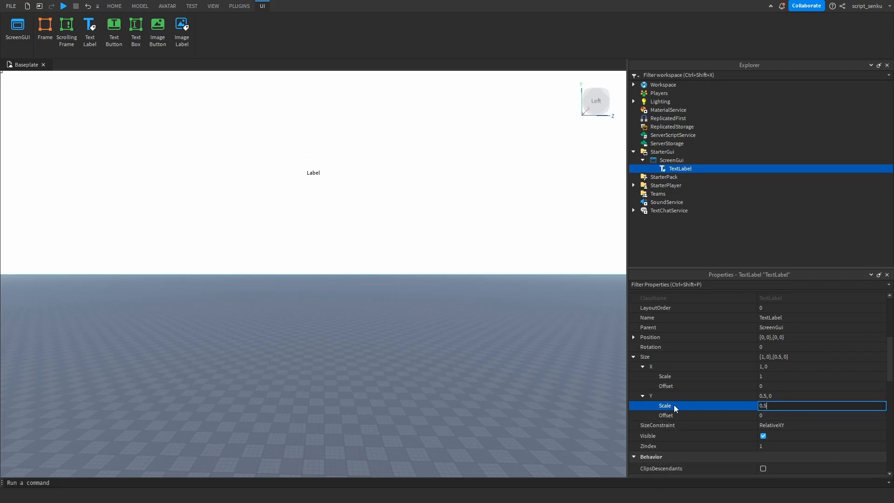
{"action": "mouse_move", "coordinate": [626, 375]}
{"action": "left_mouse_down"}
{"action": "mouse_move", "coordinate": [410, 382]}
{"action": "mouse_move", "coordinate": [628, 366]}
{"action": "left_mouse_up"}
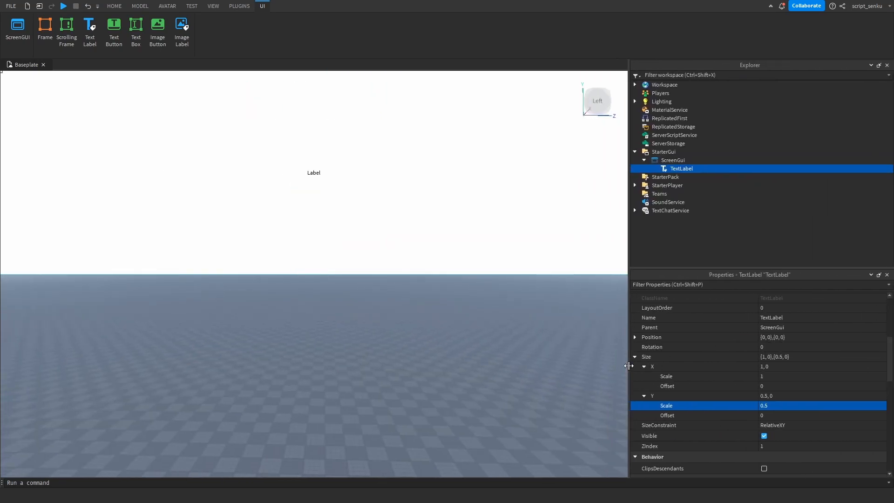
Collapse the X and Y components and set the TextLabel's Size to {0, 100},{0, 100}.
{"action": "left_click", "coordinate": [644, 396]}
{"action": "left_click", "coordinate": [643, 366]}
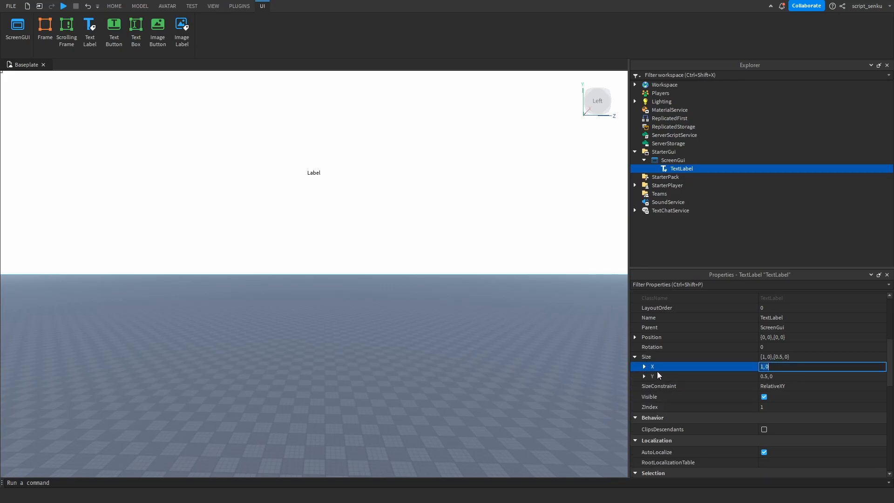
{"action": "left_click", "coordinate": [763, 356]}
{"action": "key", "text": "BackSpace"}
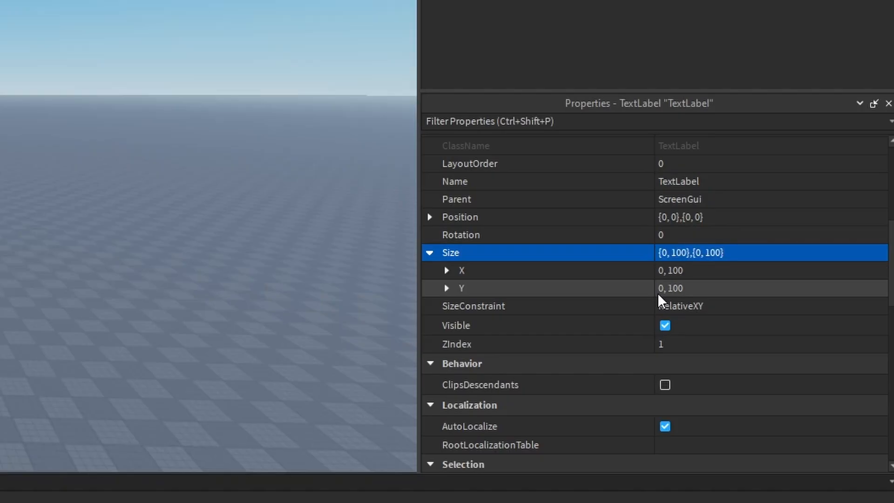
Expand the X and Y components of the TextLabel's Size and examine their scale and offset values.
{"action": "left_click", "coordinate": [446, 270]}
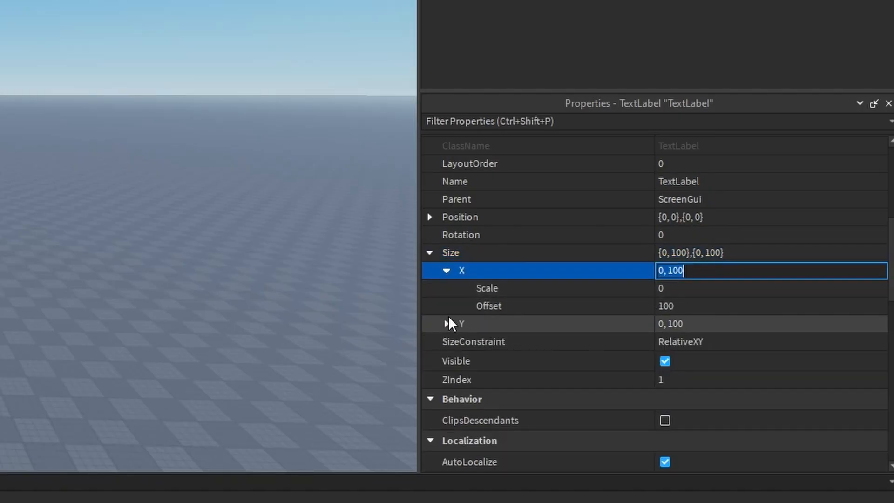
{"action": "left_click", "coordinate": [447, 318]}
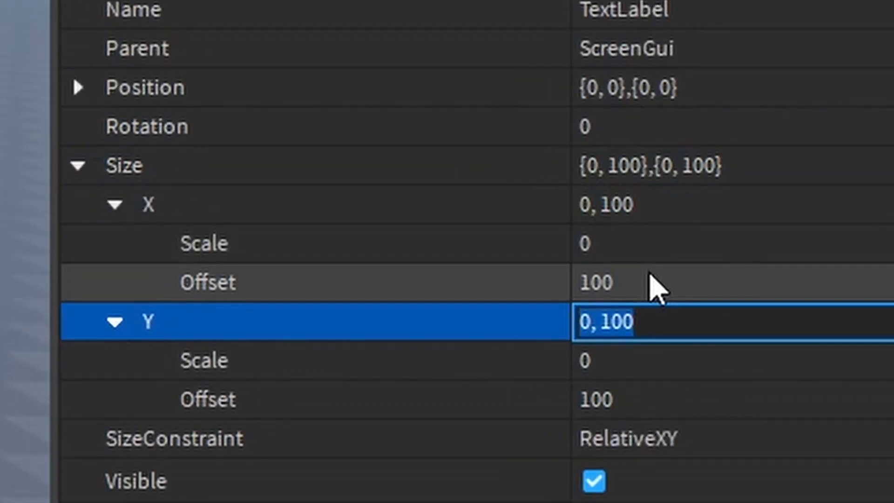
{"action": "left_click", "coordinate": [629, 254]}
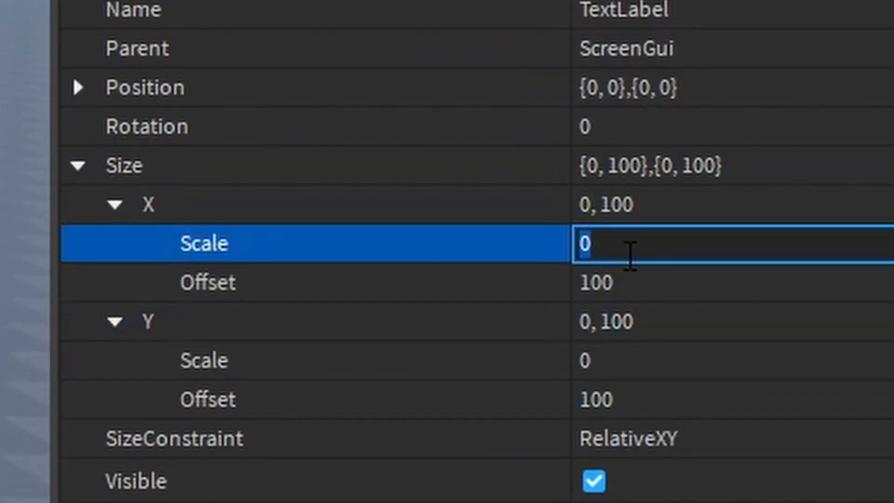
{"action": "left_click", "coordinate": [633, 291]}
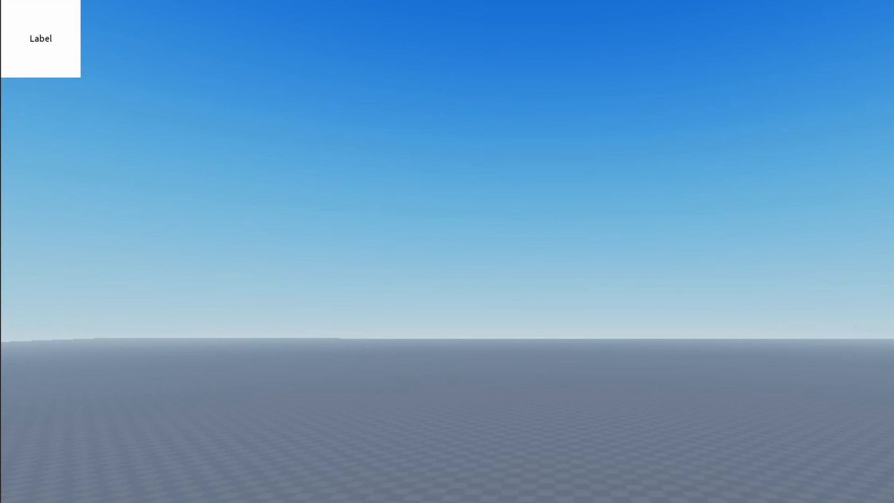
Move the TextLabel from the viewport's corner to a position of about {0.506, 0},{0.402, 0}.
{"action": "left_click_drag", "start_coordinate": [5, 16], "coordinate": [546, 284]}
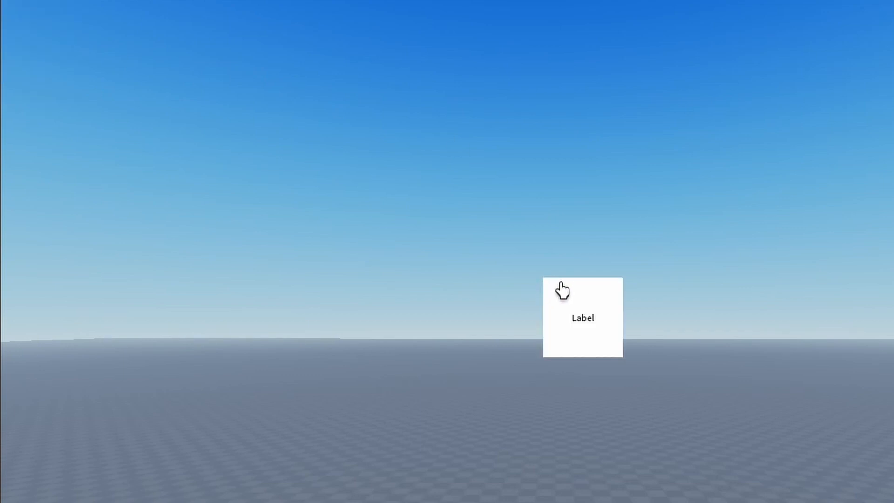
{"action": "left_click", "coordinate": [542, 277]}
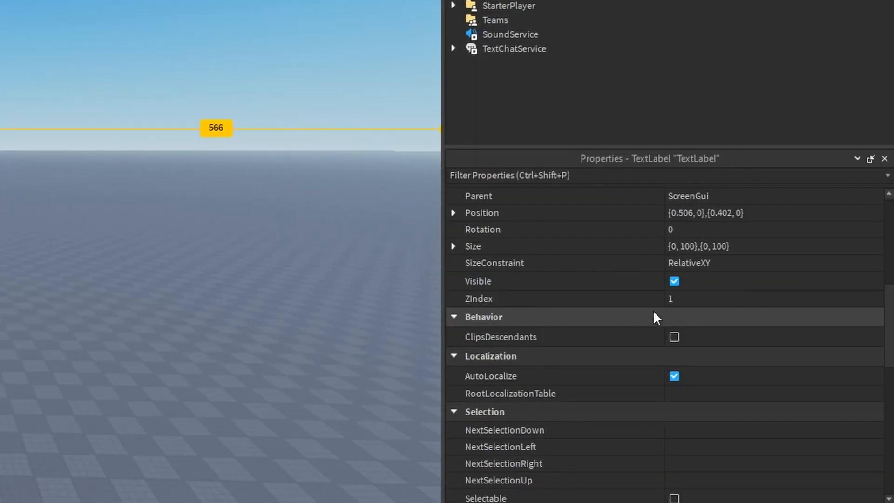
Examine the TextLabel's Size offsets against the label's pixel dimensions, expanding the Size value into X and Y.
{"action": "scroll", "coordinate": [654, 313], "scroll_direction": "up", "scroll_amount": 2}
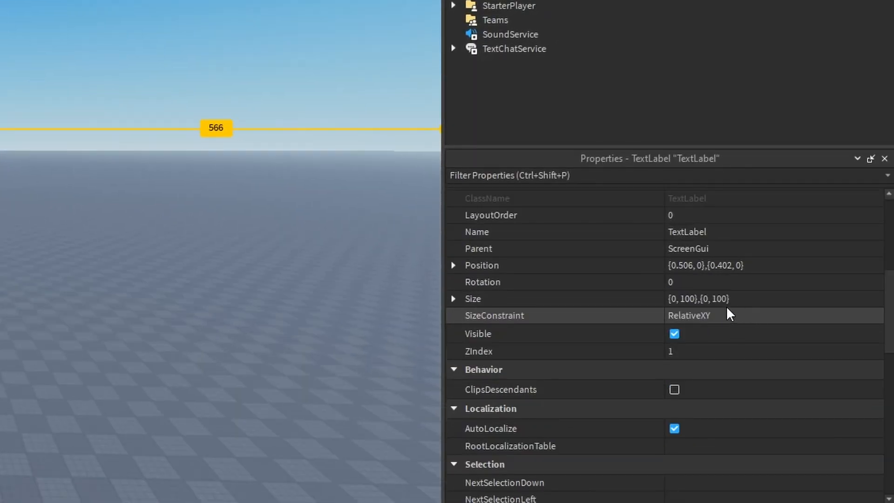
{"action": "left_click", "coordinate": [684, 298]}
{"action": "double_click", "coordinate": [684, 298]}
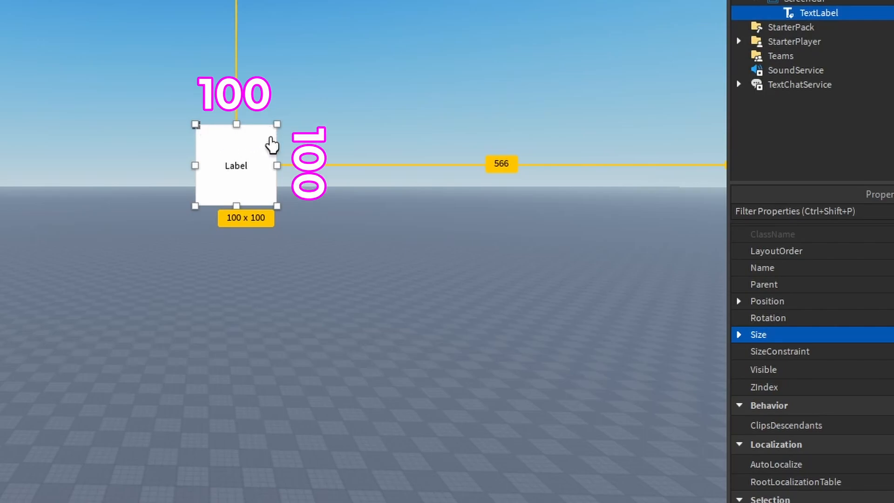
{"action": "double_click", "coordinate": [751, 331]}
{"action": "double_click", "coordinate": [772, 366]}
{"action": "double_click", "coordinate": [771, 351]}
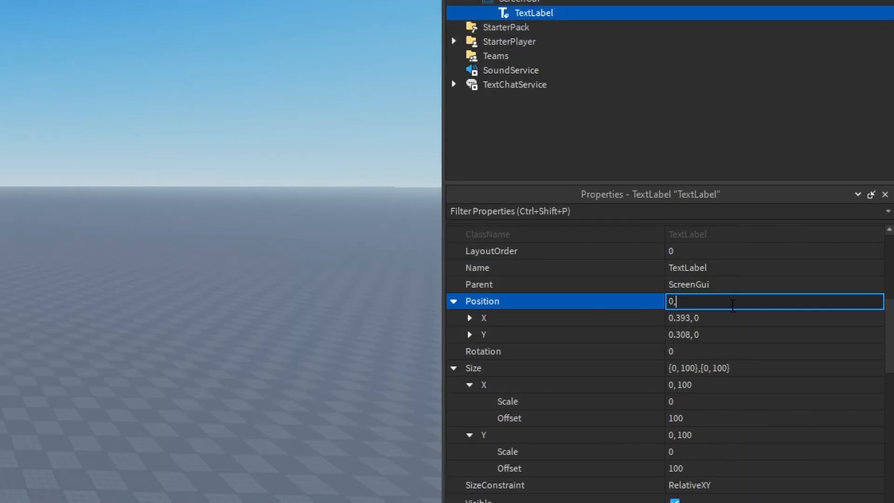
Enter offset values for the TextLabel's Position and move the label to the viewport's centre, at about {0, 623},{0, 386}.
{"action": "type", "text": ",50"}
{"action": "key", "text": "Return"}
{"action": "left_click_drag", "start_coordinate": [19, 186], "coordinate": [172, 194]}
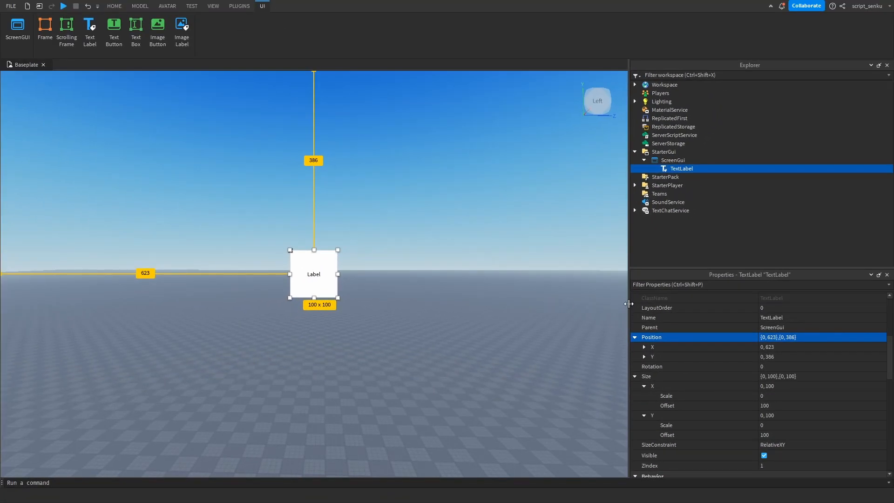
Narrow the viewport to a phone-like width and look around the scene to check whether the offset-positioned label fits.
{"action": "left_click_drag", "start_coordinate": [629, 304], "coordinate": [214, 303]}
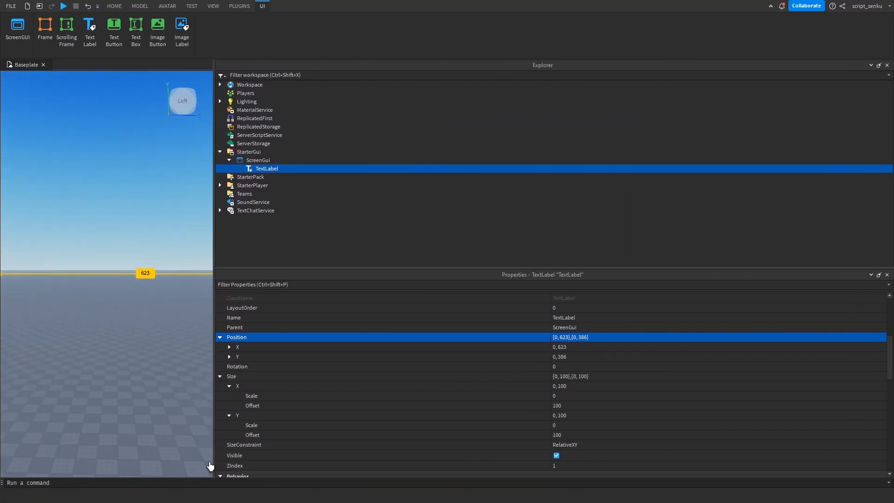
{"action": "left_click", "coordinate": [128, 383]}
{"action": "right_click_drag", "start_coordinate": [154, 284], "coordinate": [154, 287]}
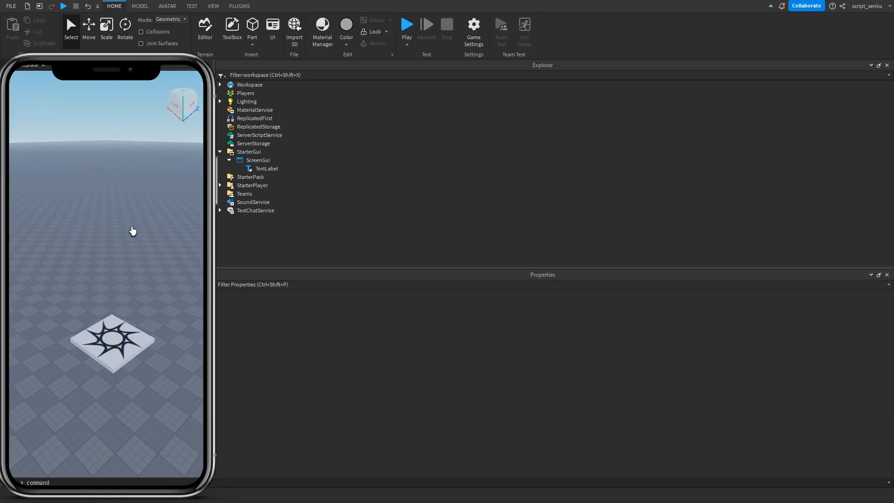
{"action": "right_click_drag", "start_coordinate": [149, 286], "coordinate": [145, 291]}
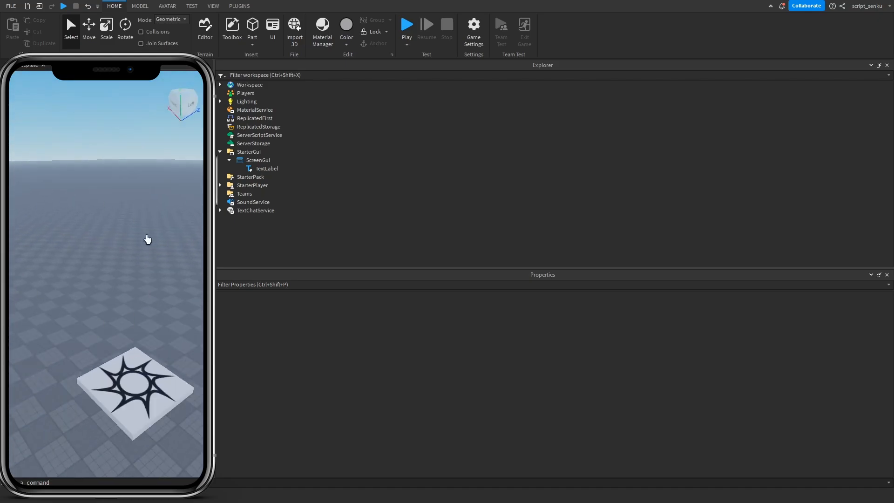
Widen the viewport, check the label in the iPhone XR device emulation, and turn the emulation off.
{"action": "left_click_drag", "start_coordinate": [213, 288], "coordinate": [707, 284]}
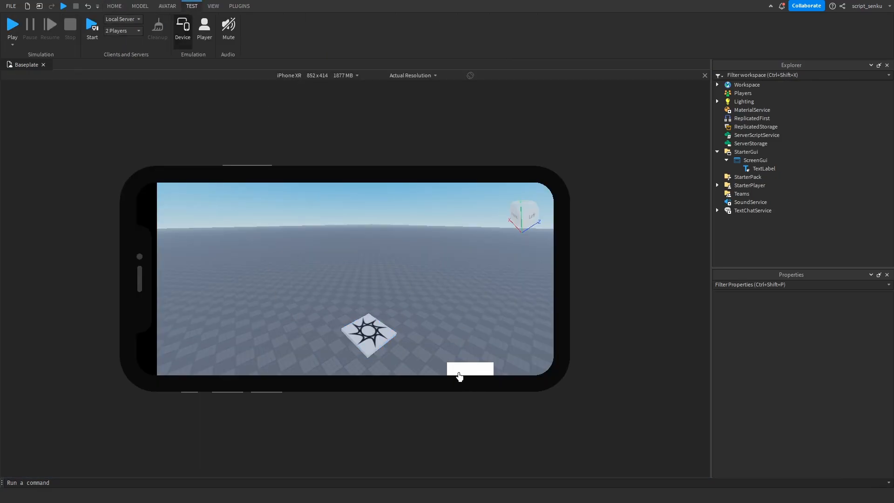
{"action": "left_click", "coordinate": [305, 75]}
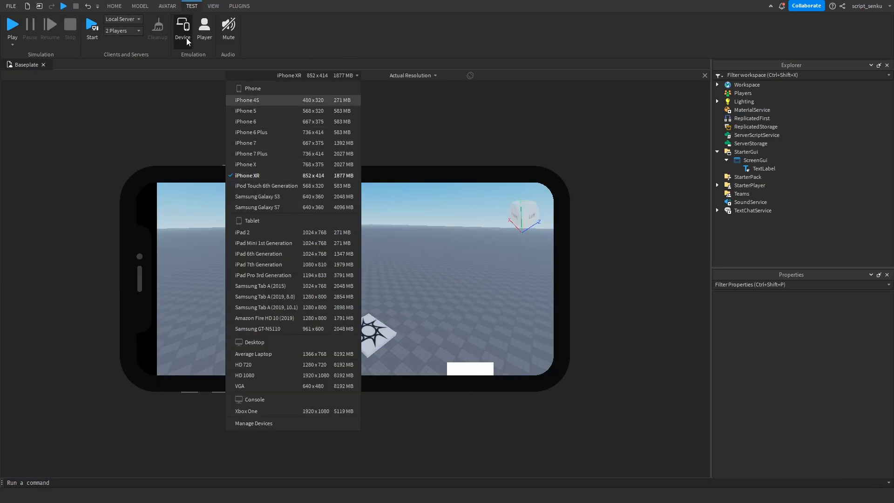
{"action": "left_click", "coordinate": [182, 28]}
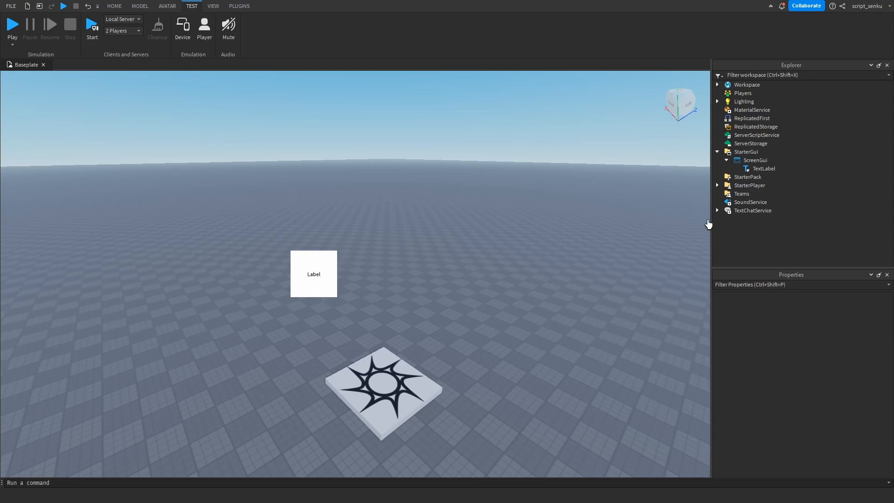
Select the TextLabel, expand its Size components, and open the X offset for editing.
{"action": "left_click", "coordinate": [748, 161]}
{"action": "left_click", "coordinate": [756, 168]}
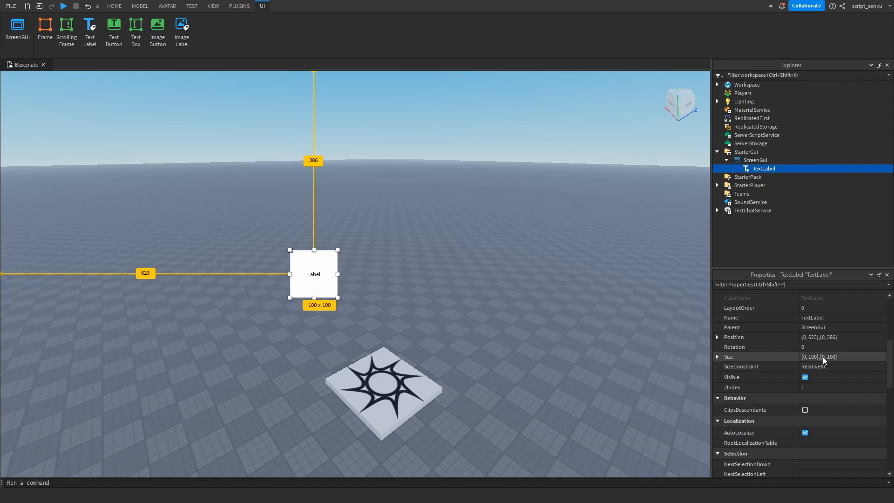
{"action": "left_click_drag", "start_coordinate": [711, 246], "coordinate": [675, 245]}
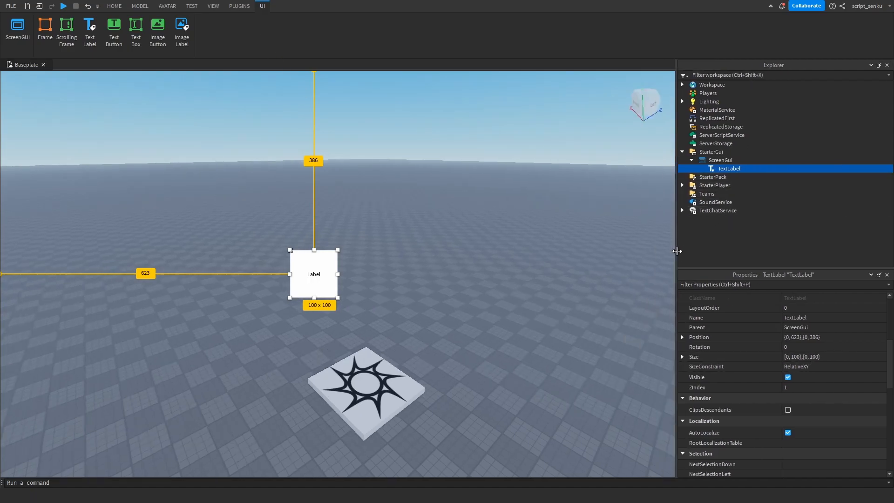
{"action": "left_click", "coordinate": [682, 357]}
{"action": "left_click", "coordinate": [691, 366]}
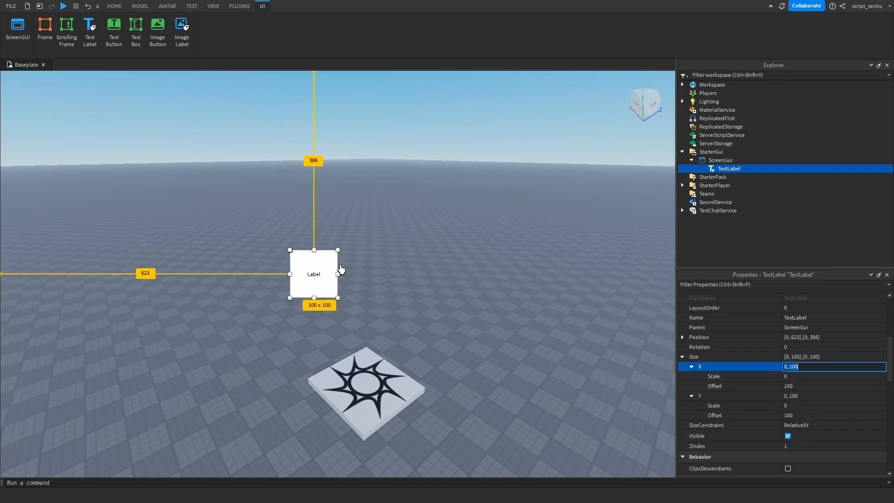
{"action": "left_click", "coordinate": [798, 385]}
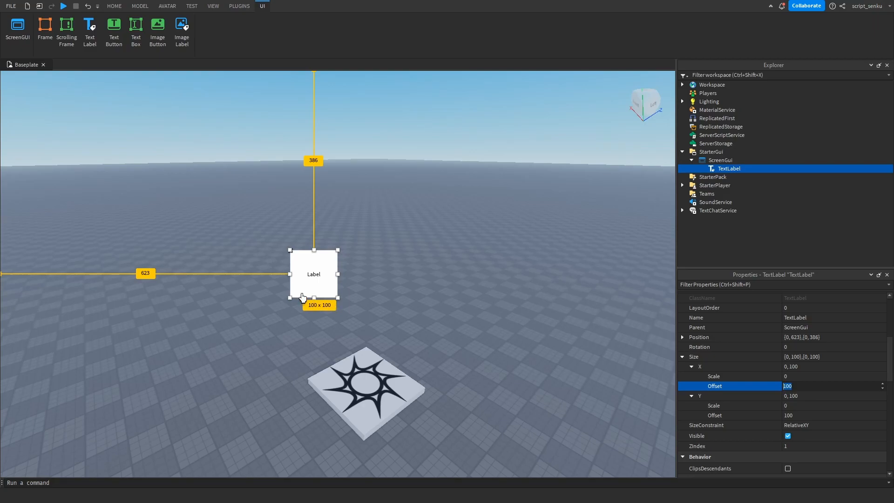
Open the TextLabel's Position value and examine its X scale and X offset parts.
{"action": "left_click_drag", "start_coordinate": [676, 271], "coordinate": [726, 277]}
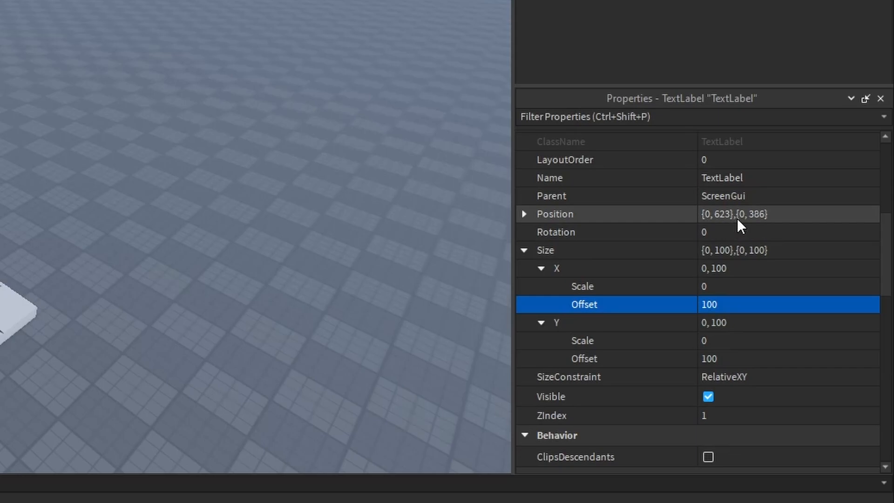
{"action": "left_click", "coordinate": [709, 217]}
{"action": "triple_click", "coordinate": [720, 218]}
{"action": "left_click", "coordinate": [708, 219]}
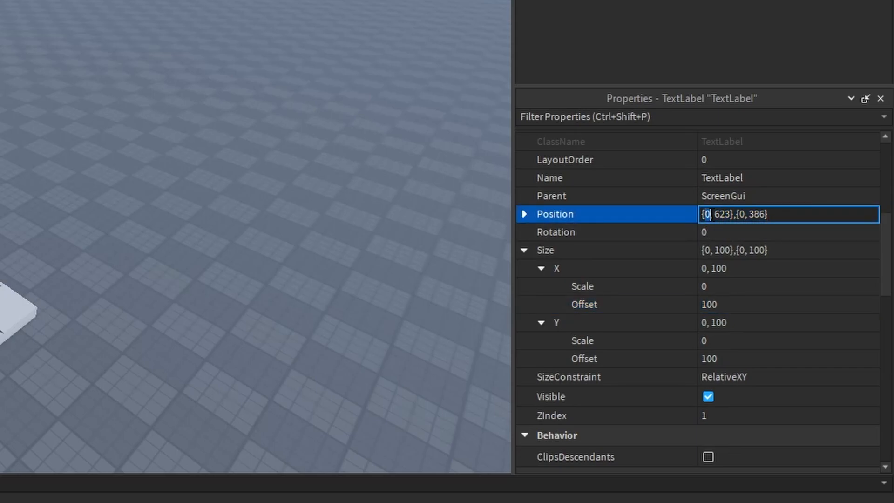
{"action": "double_click", "coordinate": [723, 218]}
{"action": "left_click", "coordinate": [734, 217]}
{"action": "double_click", "coordinate": [719, 217]}
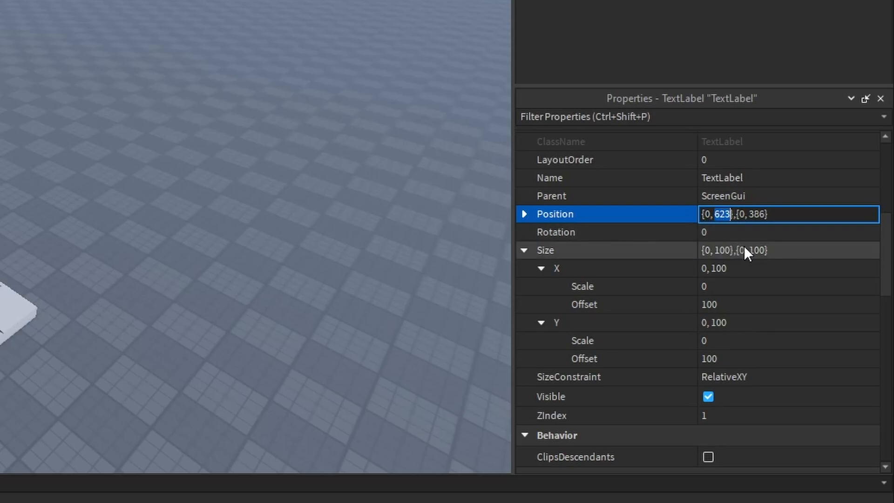
{"action": "left_click", "coordinate": [704, 215]}
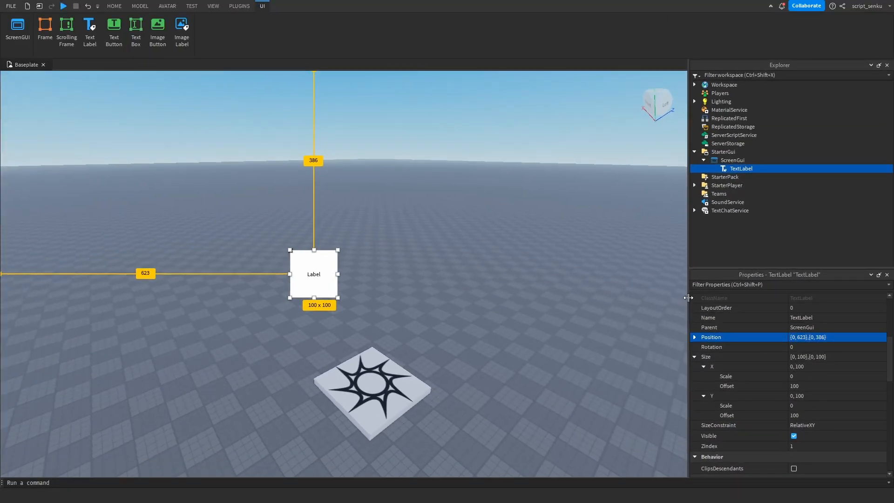
Expand the TextLabel's Position into its X and Y components and examine their scale and offset values.
{"action": "left_click_drag", "start_coordinate": [513, 134], "coordinate": [660, 294]}
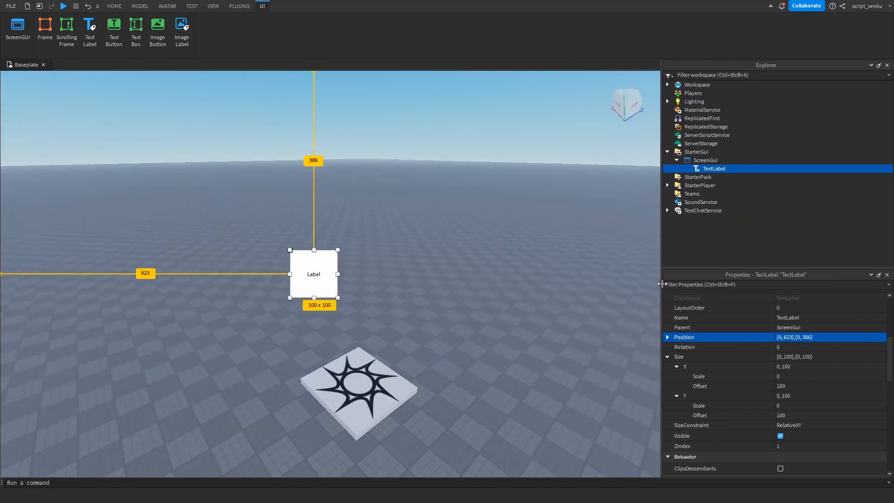
{"action": "left_click", "coordinate": [677, 338]}
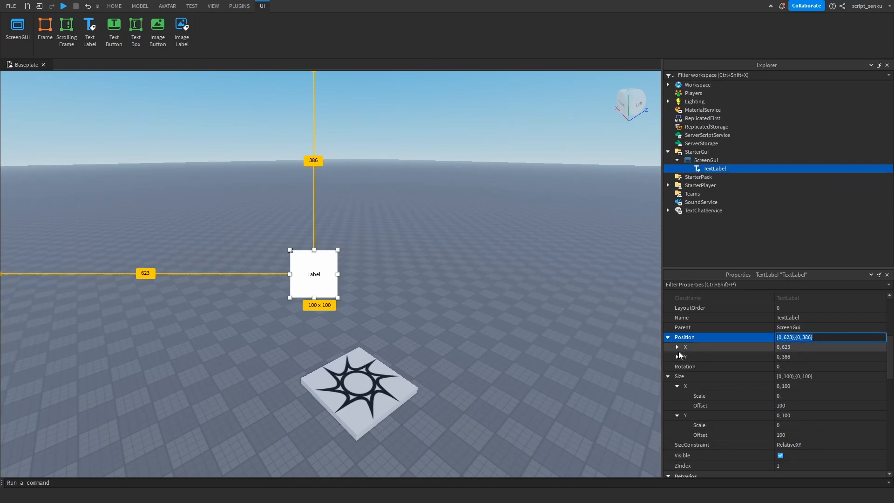
{"action": "left_click", "coordinate": [674, 347]}
{"action": "left_click", "coordinate": [677, 376]}
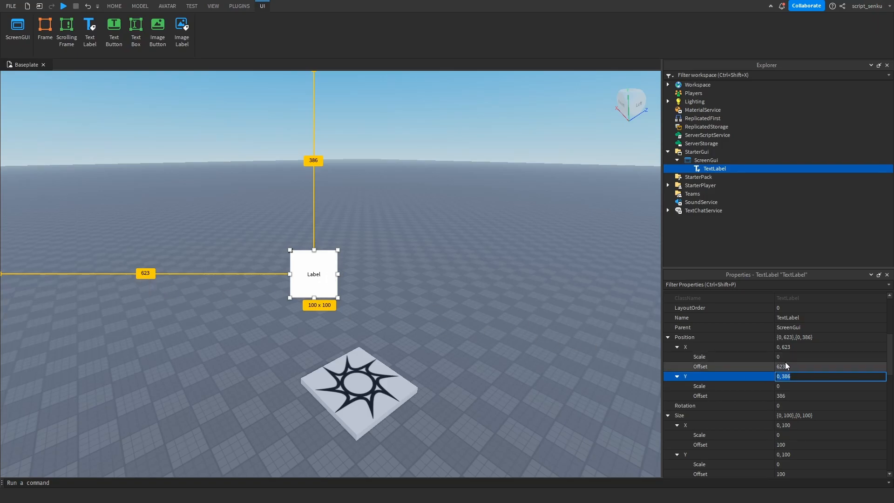
{"action": "left_click", "coordinate": [791, 347]}
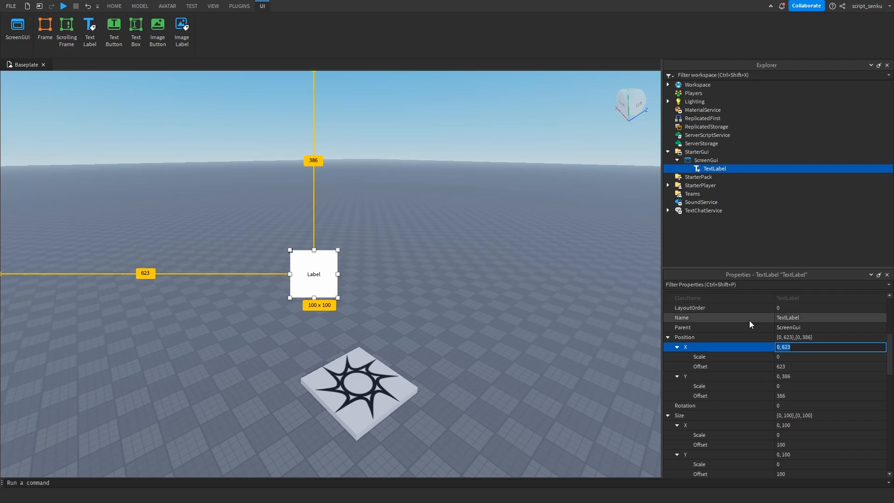
Move the label in the viewport to Position about {0, 463},{0, 393} and open its X value.
{"action": "mouse_move", "coordinate": [297, 280]}
{"action": "left_mouse_down"}
{"action": "mouse_move", "coordinate": [16, 283]}
{"action": "mouse_move", "coordinate": [306, 287]}
{"action": "left_mouse_up"}
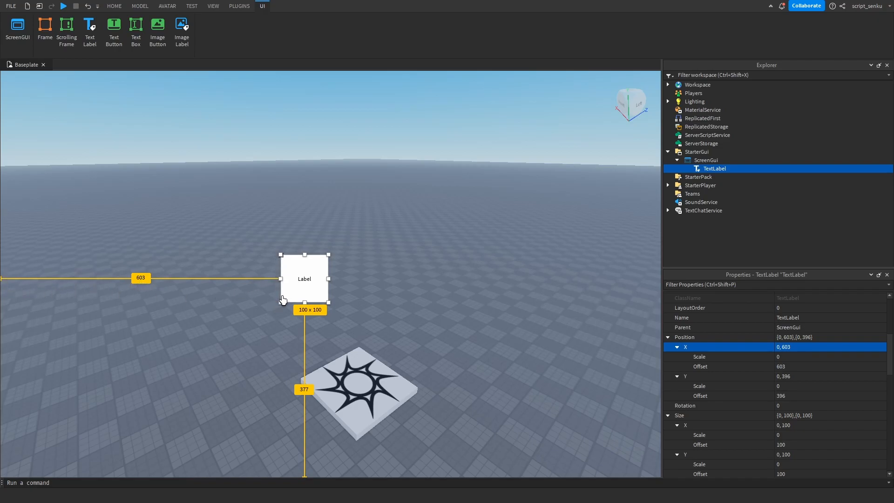
{"action": "left_click_drag", "start_coordinate": [285, 287], "coordinate": [217, 272]}
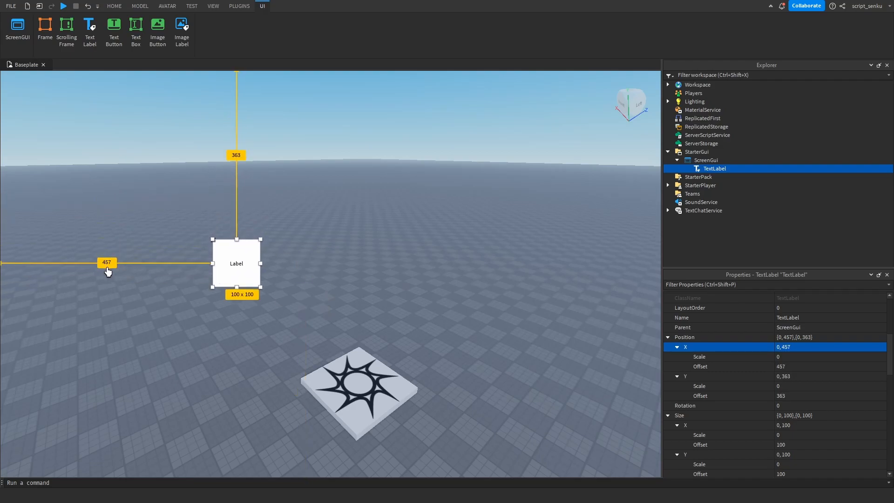
{"action": "mouse_move", "coordinate": [253, 273]}
{"action": "left_mouse_down"}
{"action": "mouse_move", "coordinate": [261, 275]}
{"action": "mouse_move", "coordinate": [255, 288]}
{"action": "left_mouse_up"}
{"action": "left_click", "coordinate": [795, 347]}
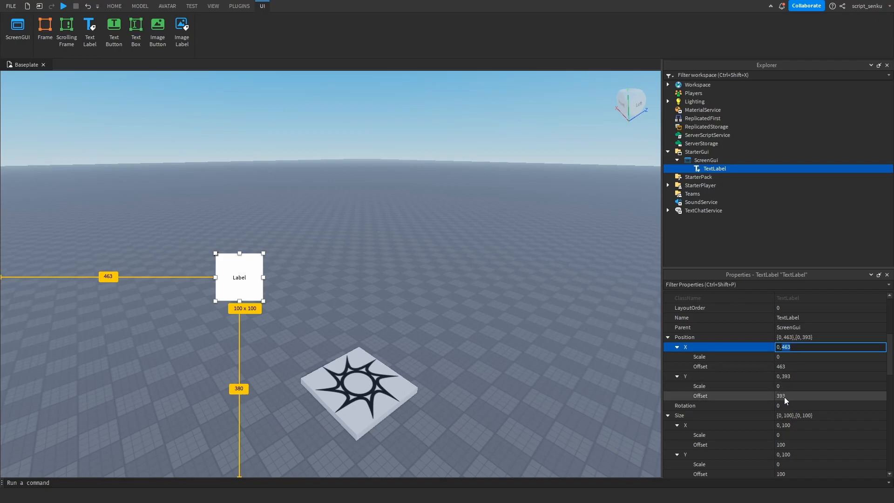
Playtest the place to check the label in game, stop the test, and select the TextLabel.
{"action": "right_click_drag", "start_coordinate": [361, 278], "coordinate": [364, 382]}
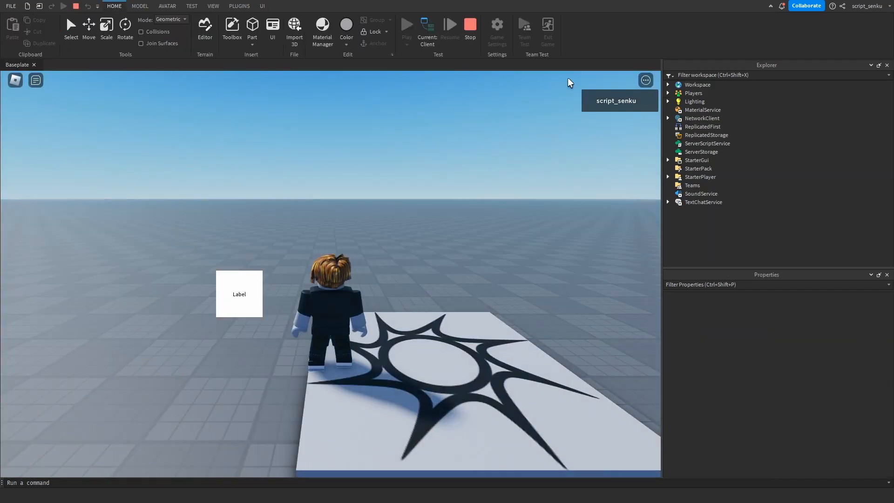
{"action": "right_click_drag", "start_coordinate": [538, 95], "coordinate": [414, 180]}
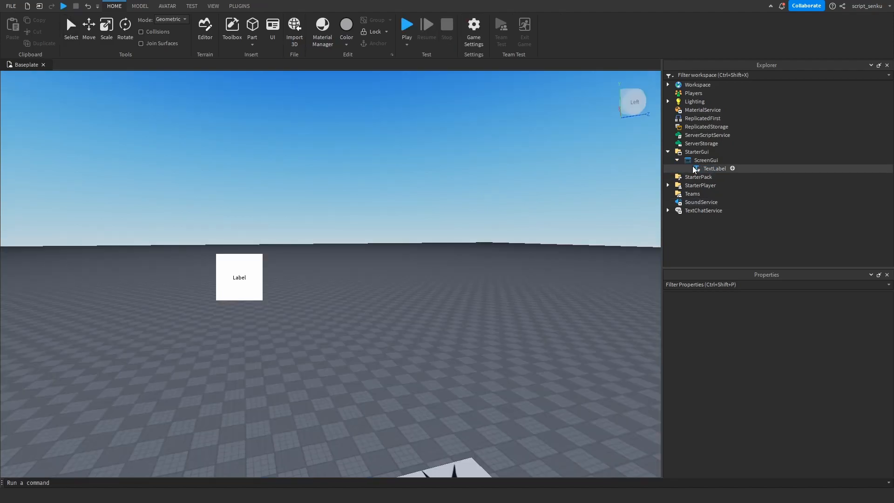
{"action": "left_click", "coordinate": [729, 168]}
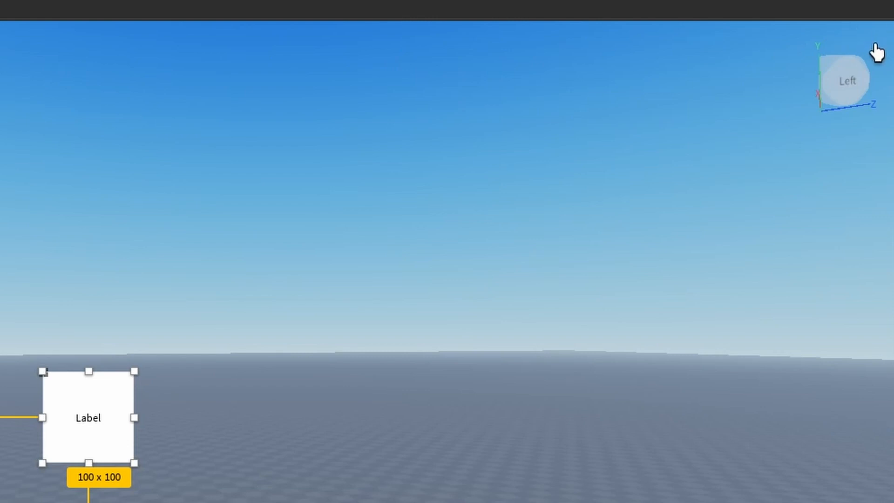
Look over the StarterGui and ScreenGui properties, and return to the TextLabel's Position and Size.
{"action": "left_click", "coordinate": [729, 154]}
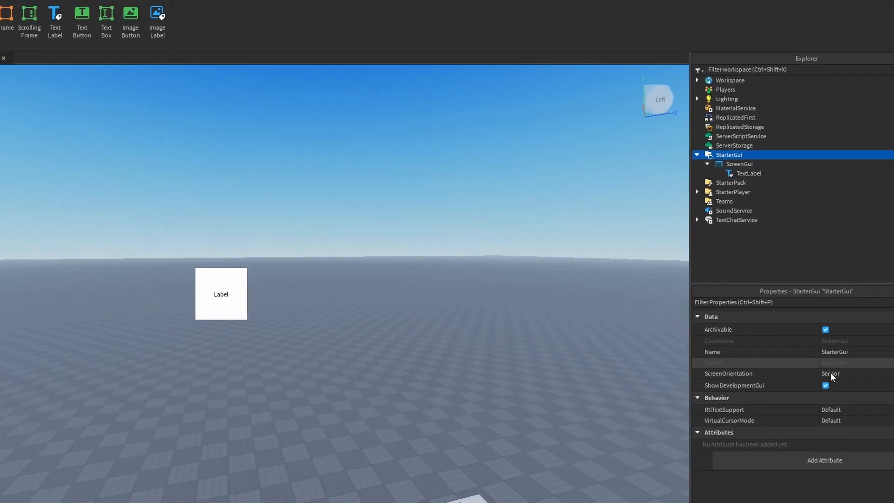
{"action": "left_click", "coordinate": [730, 165]}
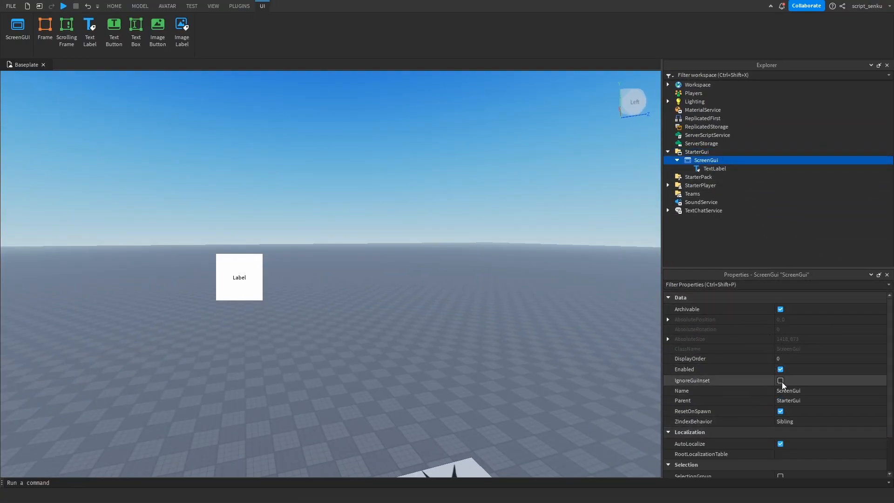
{"action": "key", "text": "Down"}
{"action": "scroll", "coordinate": [740, 378], "scroll_direction": "down", "scroll_amount": 5}
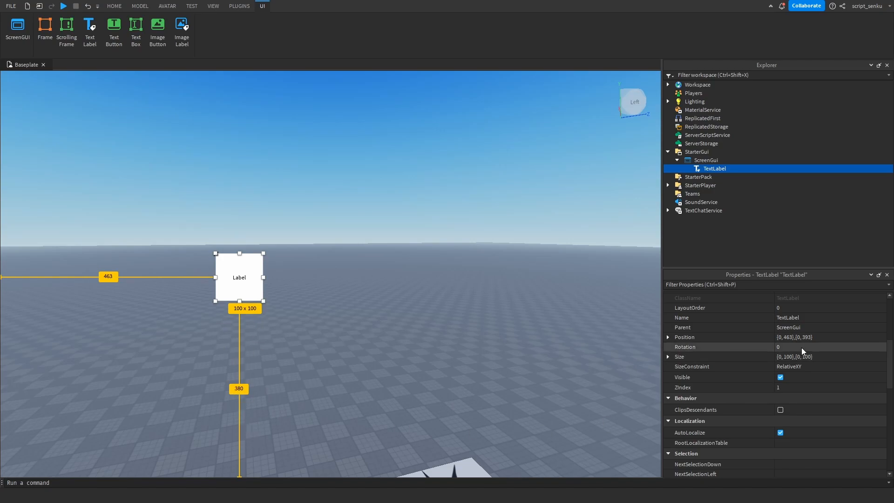
Move the label to Position about {0, 398},{0, 402} and expand its X and Y components.
{"action": "left_click_drag", "start_coordinate": [236, 287], "coordinate": [206, 291]}
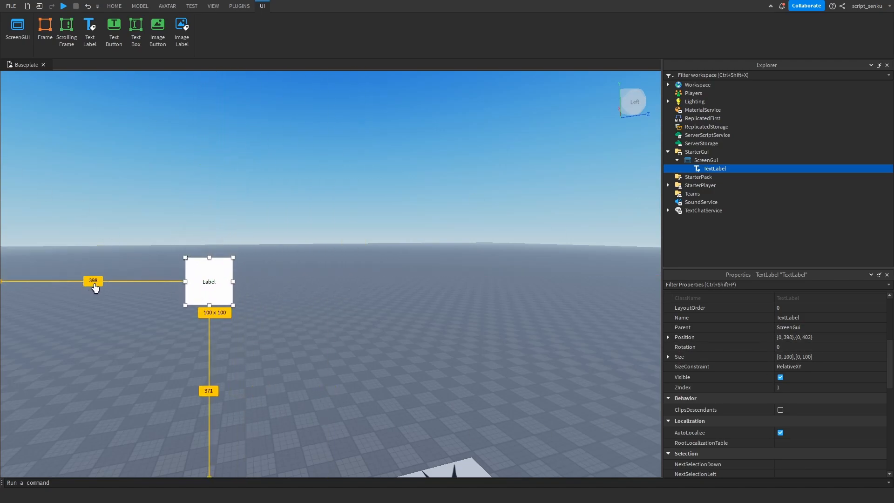
{"action": "left_click", "coordinate": [668, 336]}
{"action": "left_click", "coordinate": [676, 346]}
{"action": "left_click", "coordinate": [678, 375]}
Narrow the viewport to check whether the offset-positioned label stays on screen, and widen it again.
{"action": "left_click_drag", "start_coordinate": [661, 345], "coordinate": [106, 355]}
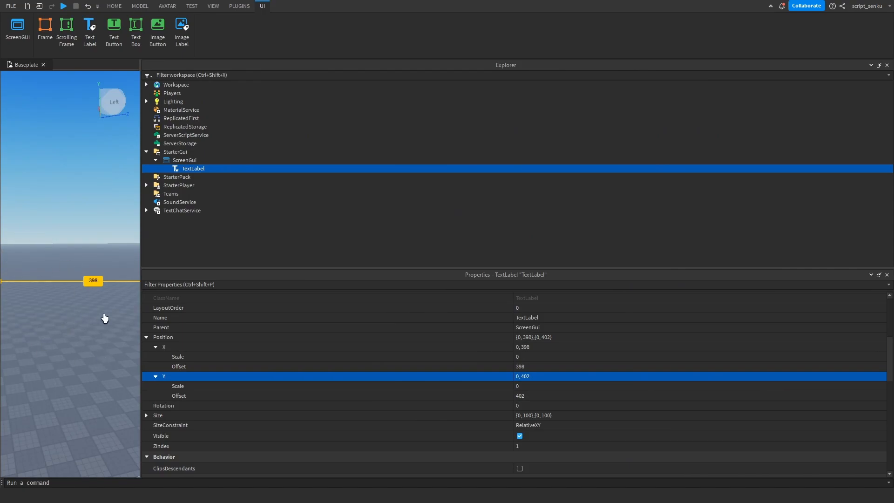
{"action": "left_click_drag", "start_coordinate": [154, 327], "coordinate": [611, 328]}
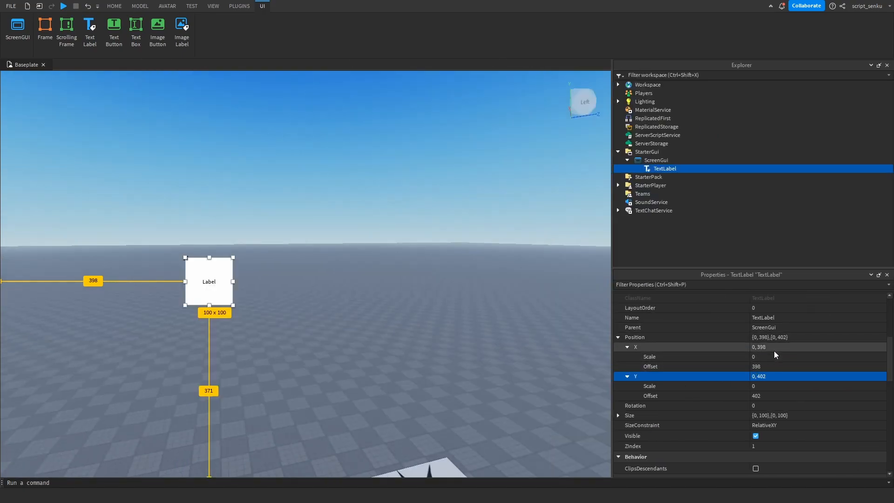
Set the TextLabel's Position to {0.1, 0},{0.1, 0} and move the label to the centre, at about {0.462, 0},{0.442, 0}.
{"action": "left_click", "coordinate": [760, 336]}
{"action": "type", "text": "0.1,0,0.1,0"}
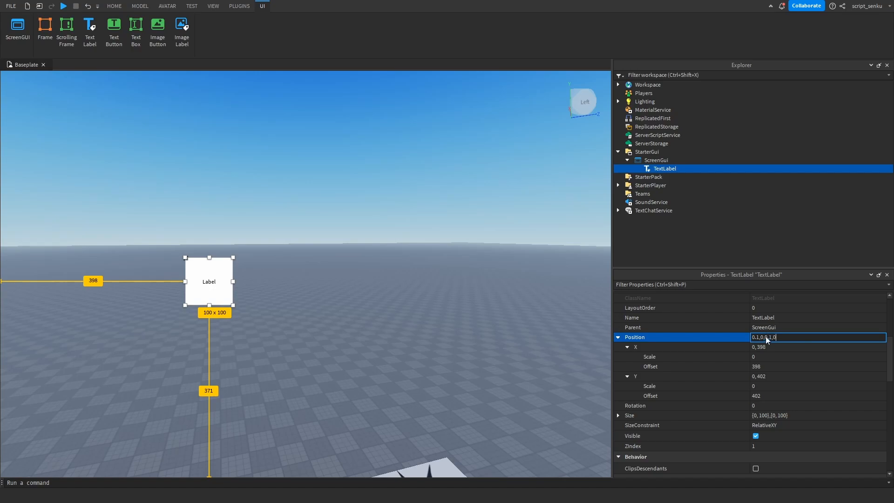
{"action": "key", "text": "Return"}
{"action": "left_click_drag", "start_coordinate": [82, 135], "coordinate": [304, 275]}
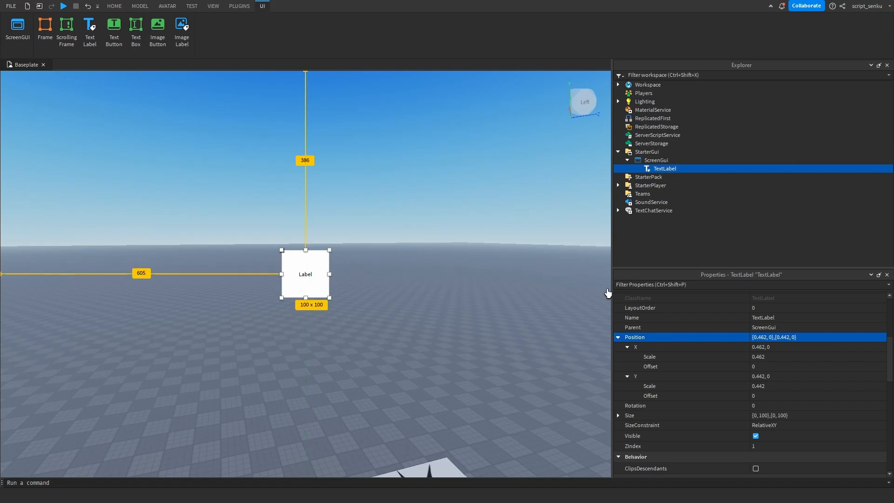
Narrow the viewport slightly and set the TextLabel's Position to {0.5, 0},{0.5, 0}.
{"action": "left_click_drag", "start_coordinate": [611, 290], "coordinate": [543, 294]}
{"action": "left_click", "coordinate": [729, 337]}
{"action": "key", "text": "ctrl+a"}
{"action": "type", "text": "0.5, "}
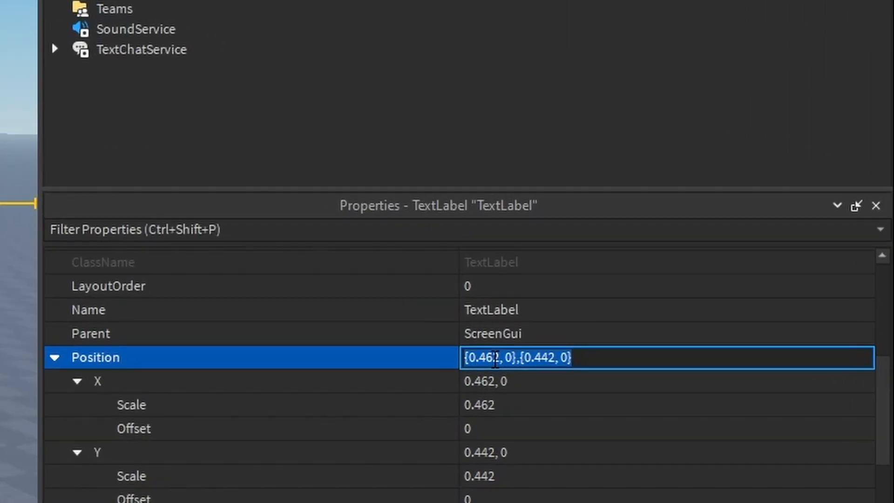
{"action": "type", "text": "0},{0.5, 0"}
{"action": "key", "text": "Return"}
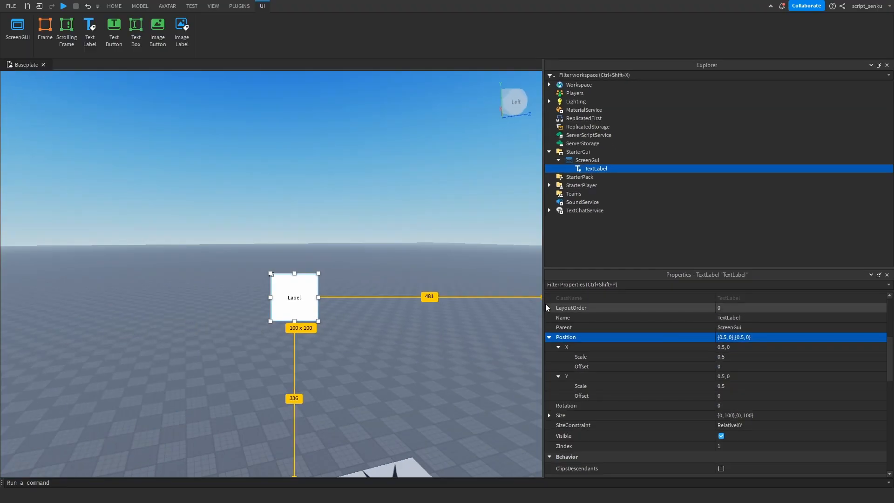
Narrow the viewport to check the label's centring, and expand the TextLabel's AnchorPoint components.
{"action": "left_click_drag", "start_coordinate": [543, 307], "coordinate": [208, 340]}
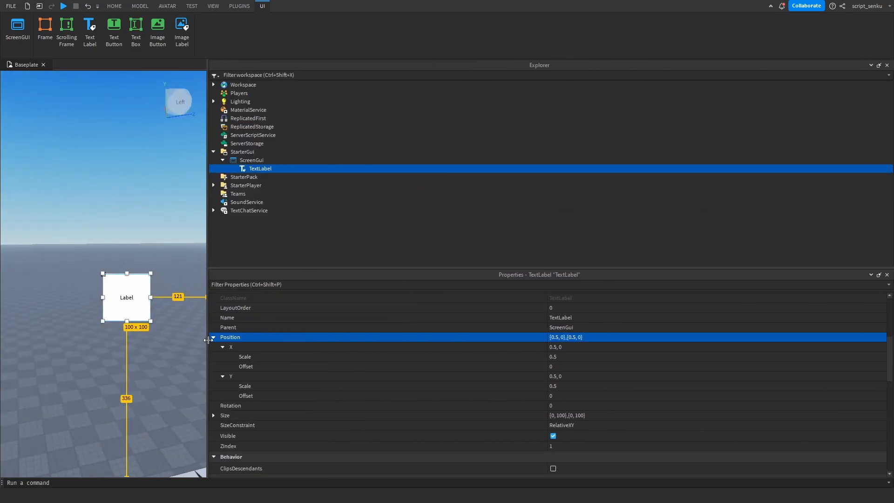
{"action": "scroll", "coordinate": [349, 416], "scroll_direction": "up", "scroll_amount": 5}
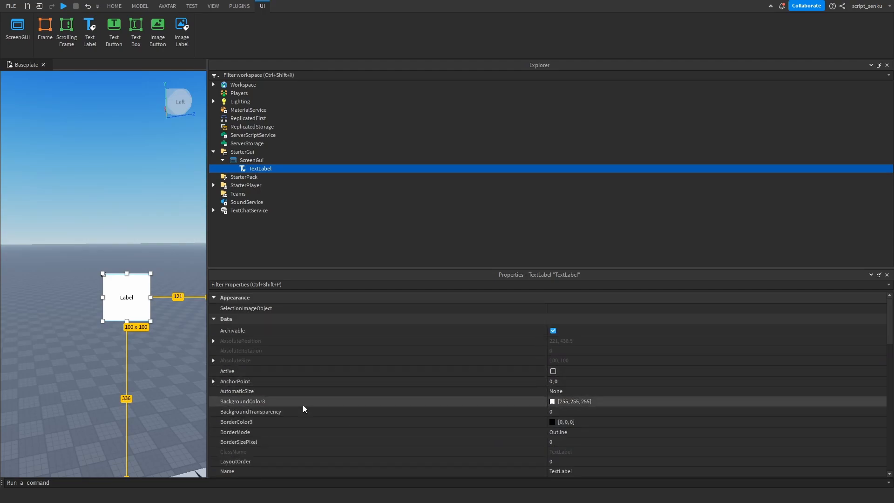
{"action": "left_click", "coordinate": [213, 380]}
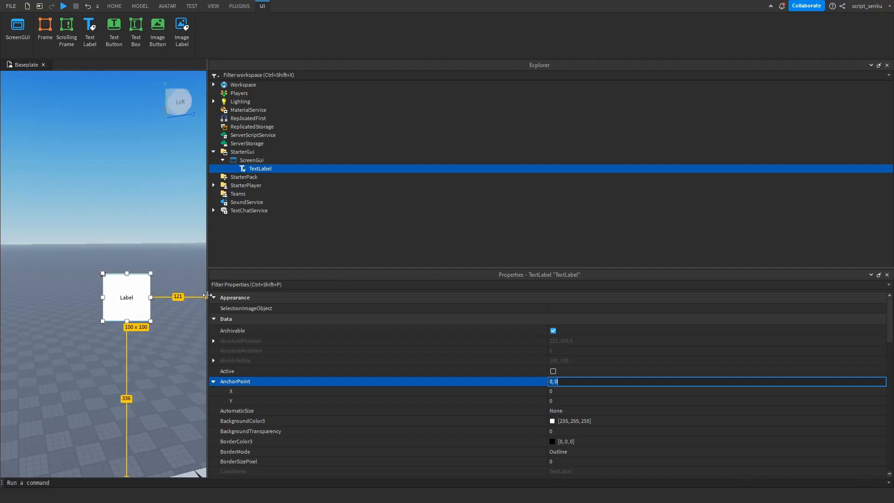
{"action": "left_click_drag", "start_coordinate": [207, 295], "coordinate": [260, 295]}
Examine the scale values in the TextLabel's Position and deselect the label.
{"action": "scroll", "coordinate": [583, 406], "scroll_direction": "down", "scroll_amount": 6}
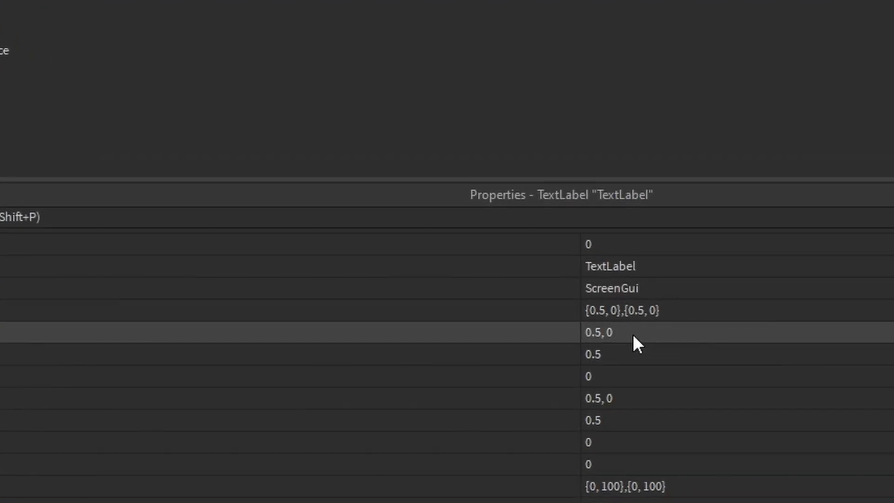
{"action": "left_click", "coordinate": [598, 309]}
{"action": "left_click_drag", "start_coordinate": [623, 311], "coordinate": [646, 311]}
{"action": "left_click", "coordinate": [621, 310]}
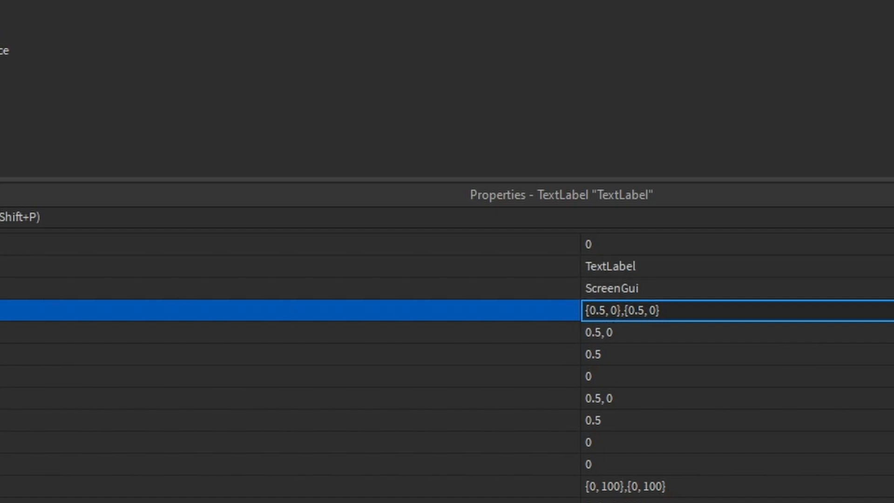
{"action": "left_click", "coordinate": [179, 334]}
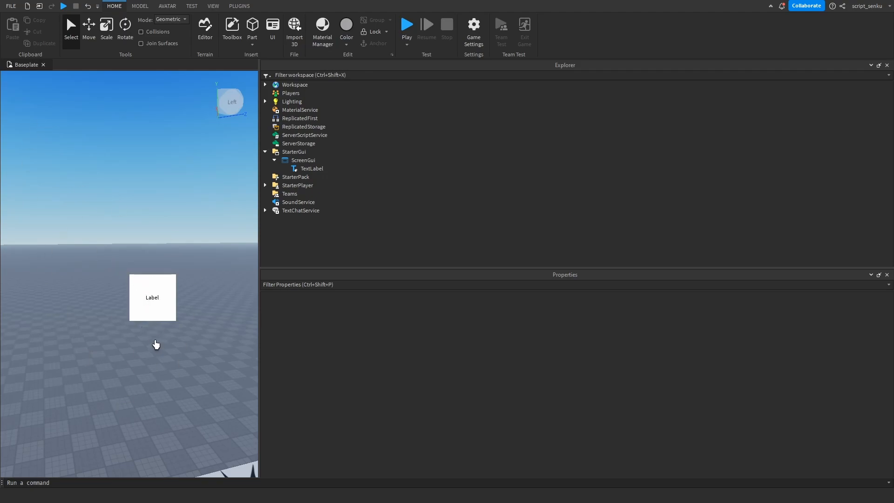
Reselect the TextLabel to examine its AnchorPoint and the label's top-left corner, and clear the selection.
{"action": "left_click", "coordinate": [326, 169]}
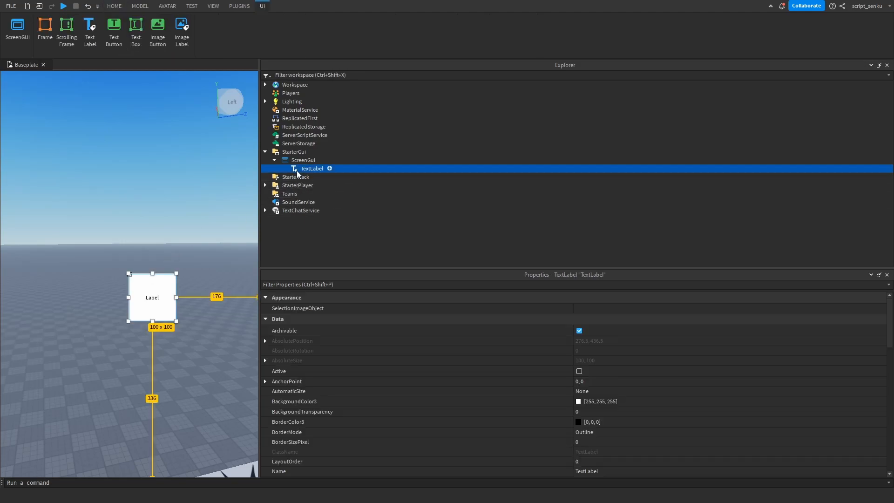
{"action": "left_click", "coordinate": [583, 382]}
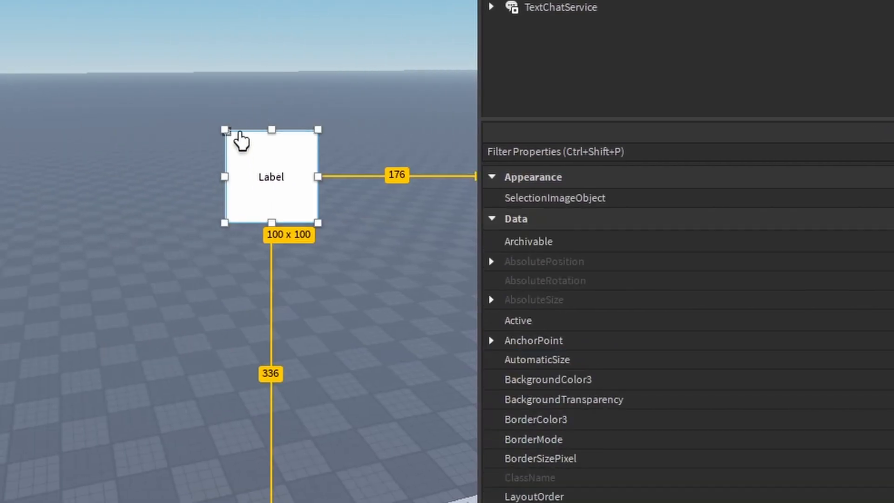
{"action": "left_click", "coordinate": [246, 169]}
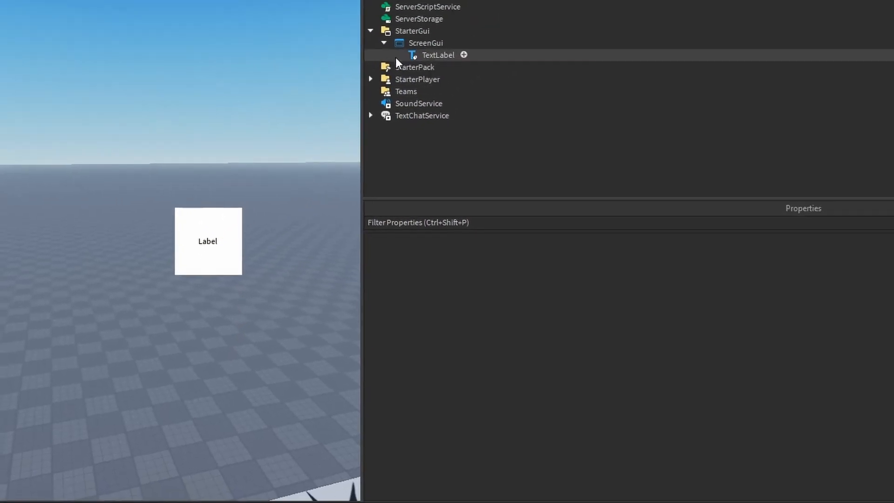
{"action": "left_click", "coordinate": [444, 50]}
{"action": "scroll", "coordinate": [733, 368], "scroll_direction": "down", "scroll_amount": 5}
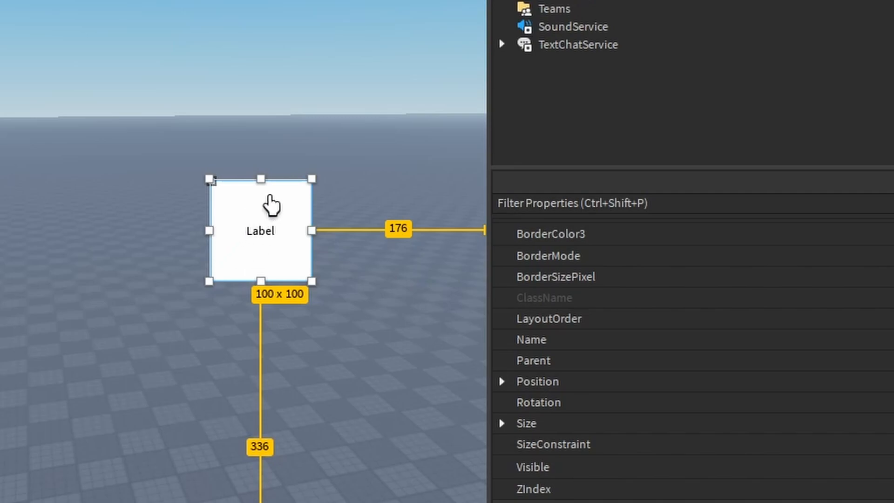
{"action": "left_click", "coordinate": [266, 149]}
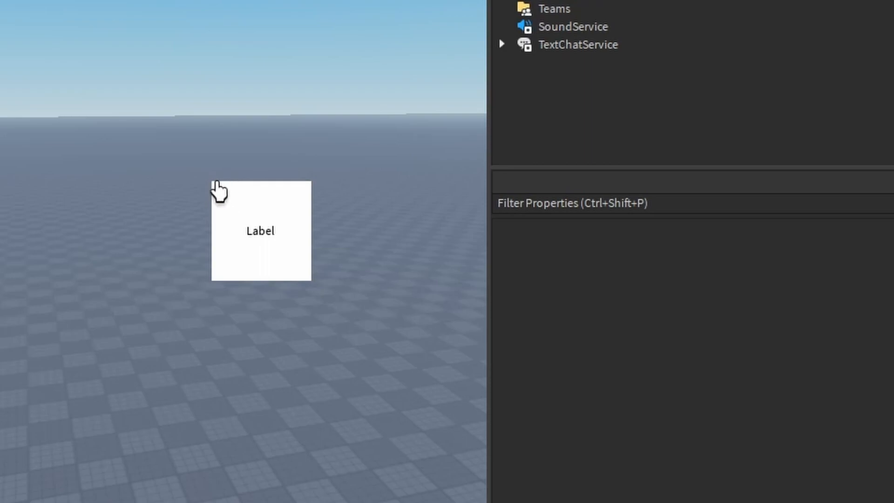
Set the TextLabel's AnchorPoint to 0.5, 0.5 and clear the selection to view the result.
{"action": "left_click", "coordinate": [219, 186]}
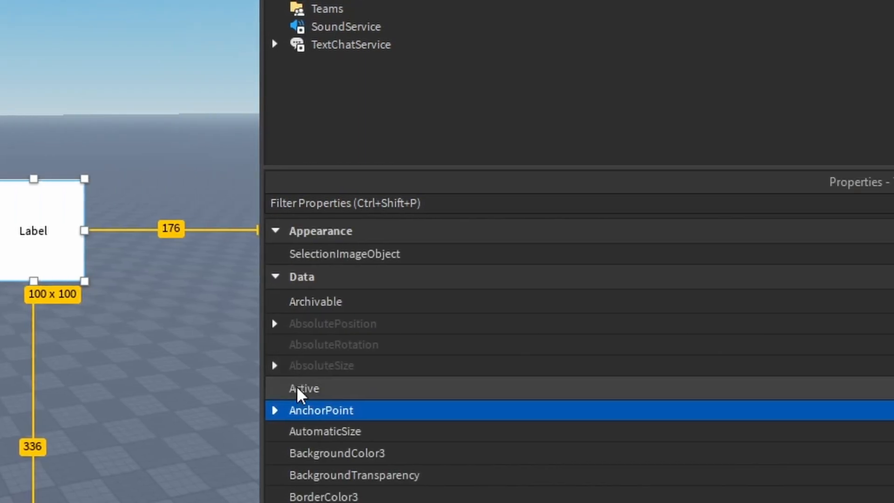
{"action": "left_click", "coordinate": [274, 410]}
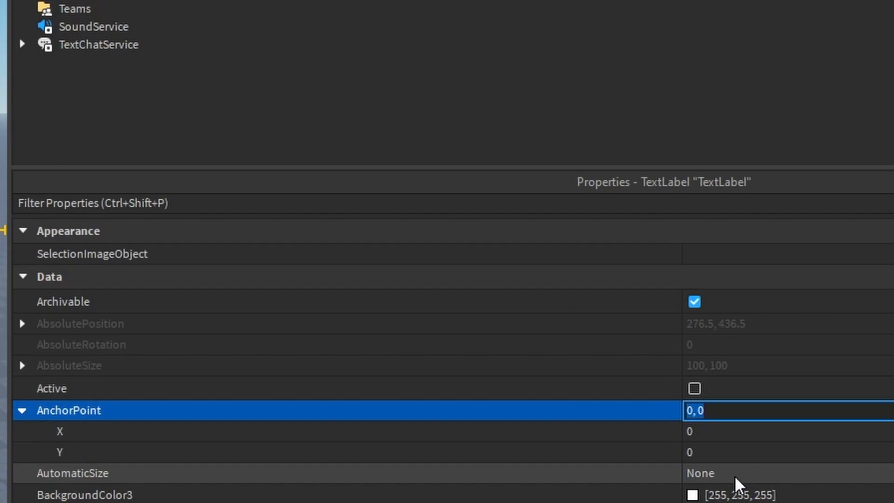
{"action": "type", "text": "0.5"}
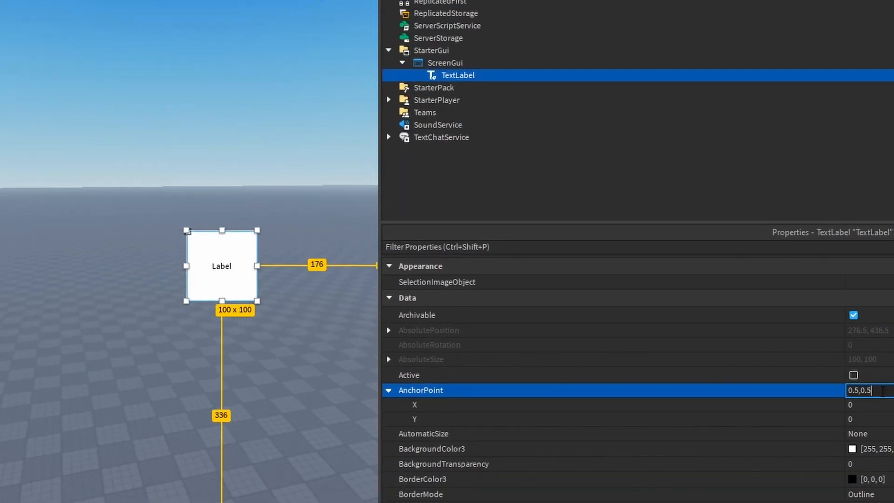
{"action": "key", "text": "Return"}
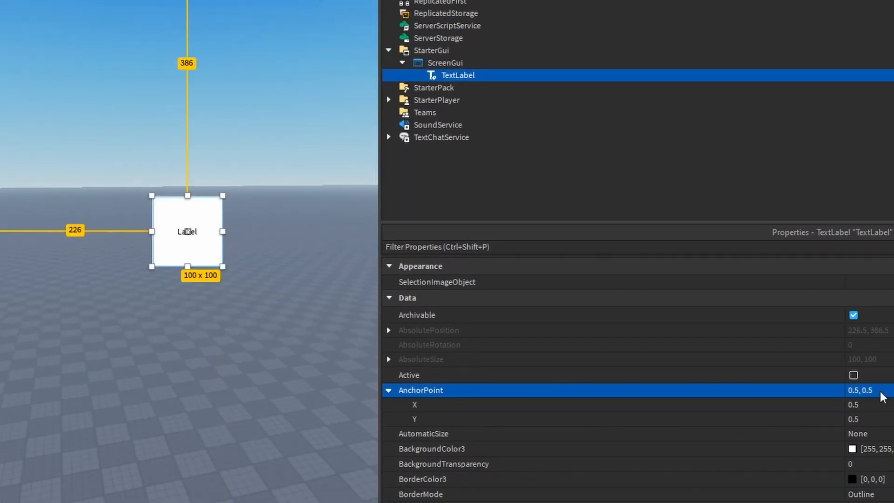
{"action": "left_click", "coordinate": [251, 320]}
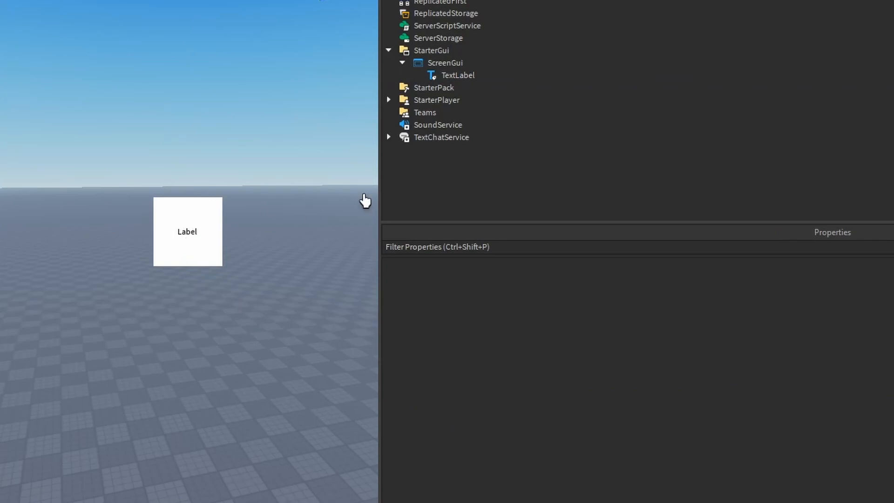
Reselect the TextLabel, widen the viewport to check its centring, and examine its AnchorPoint and Position values.
{"action": "left_click", "coordinate": [449, 76]}
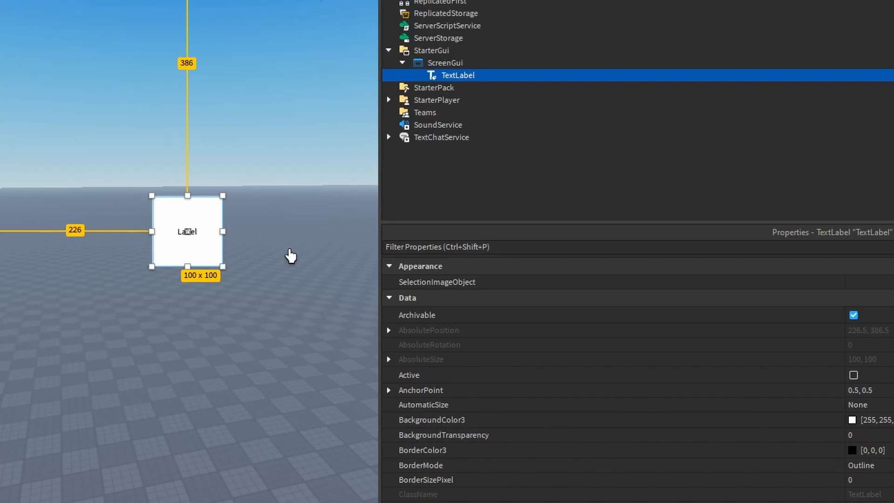
{"action": "left_click_drag", "start_coordinate": [380, 257], "coordinate": [765, 298]}
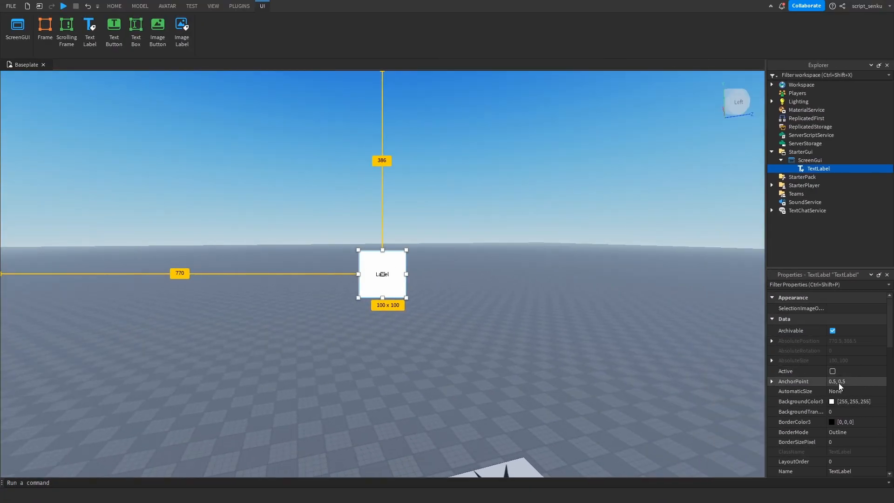
{"action": "left_click", "coordinate": [838, 382]}
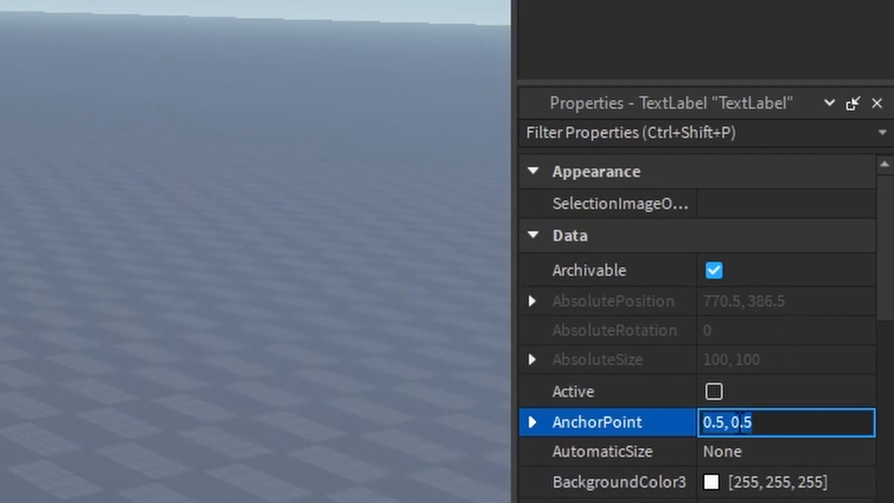
{"action": "left_click", "coordinate": [532, 422]}
{"action": "scroll", "coordinate": [658, 452], "scroll_direction": "down", "scroll_amount": 6}
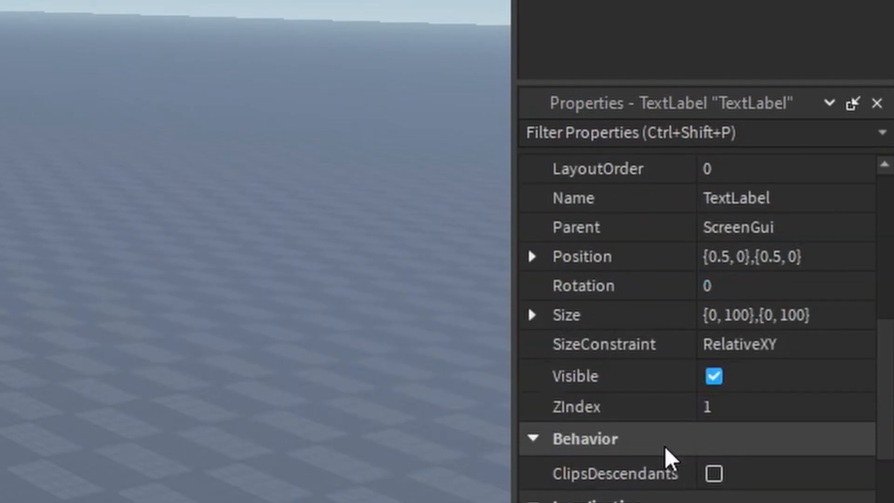
{"action": "scroll", "coordinate": [698, 442], "scroll_direction": "up", "scroll_amount": 3}
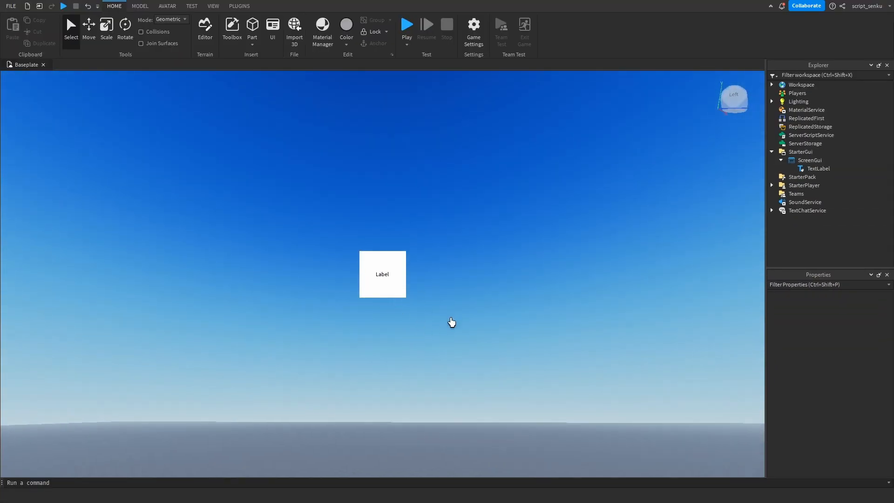
Examine the X and Y scale and offset components of the TextLabel's Size, and compare narrow and wider viewports.
{"action": "left_click", "coordinate": [399, 275]}
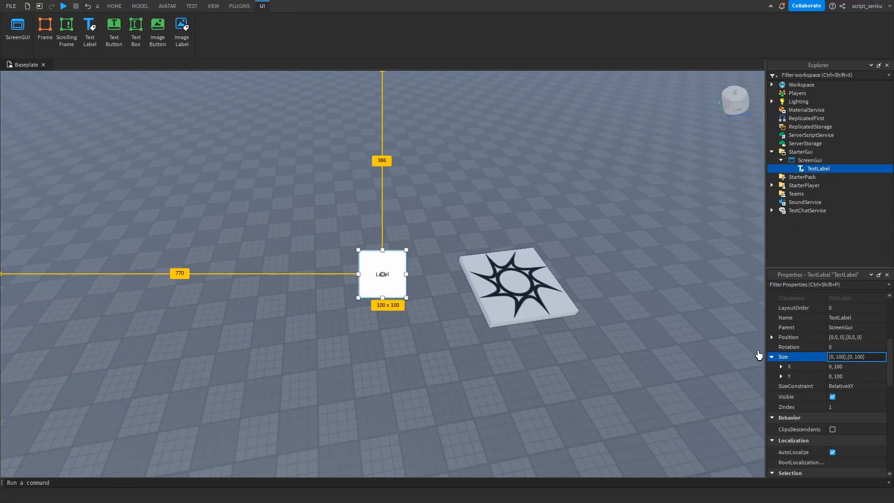
{"action": "left_click", "coordinate": [780, 366]}
{"action": "left_click", "coordinate": [780, 396]}
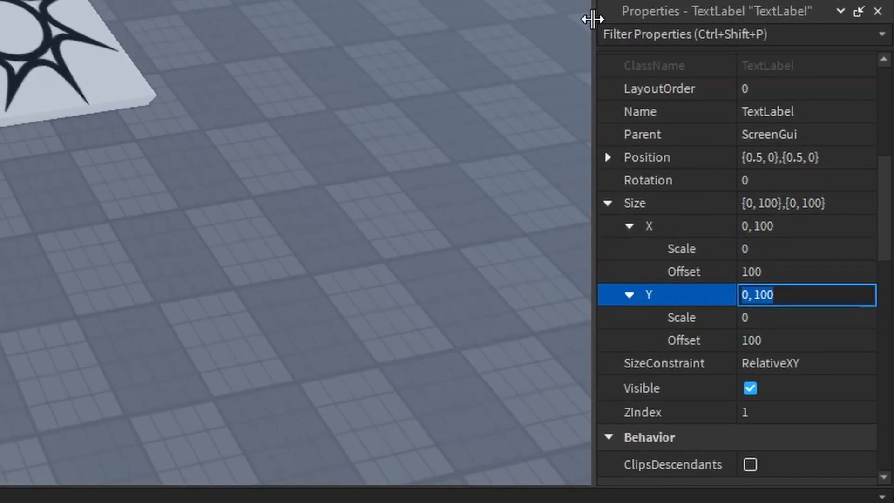
{"action": "left_click_drag", "start_coordinate": [592, 19], "coordinate": [212, 256]}
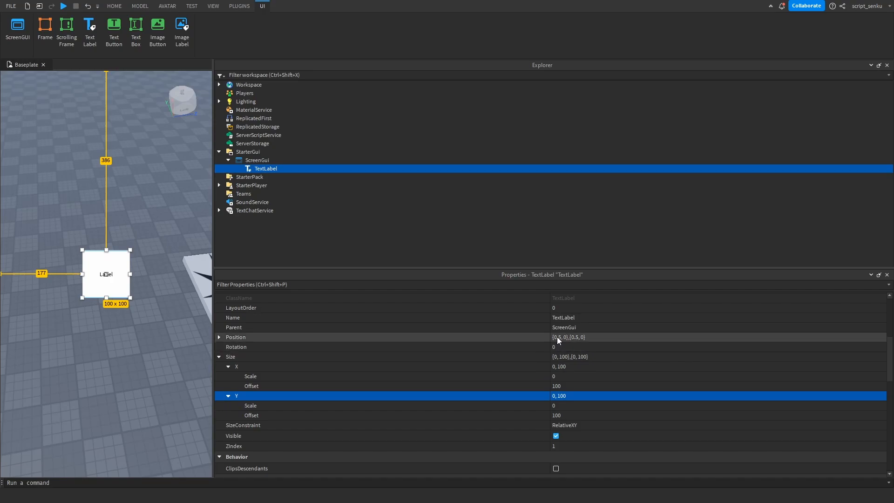
{"action": "scroll", "coordinate": [561, 337], "scroll_direction": "up", "scroll_amount": 5}
{"action": "scroll", "coordinate": [564, 384], "scroll_direction": "down", "scroll_amount": 5}
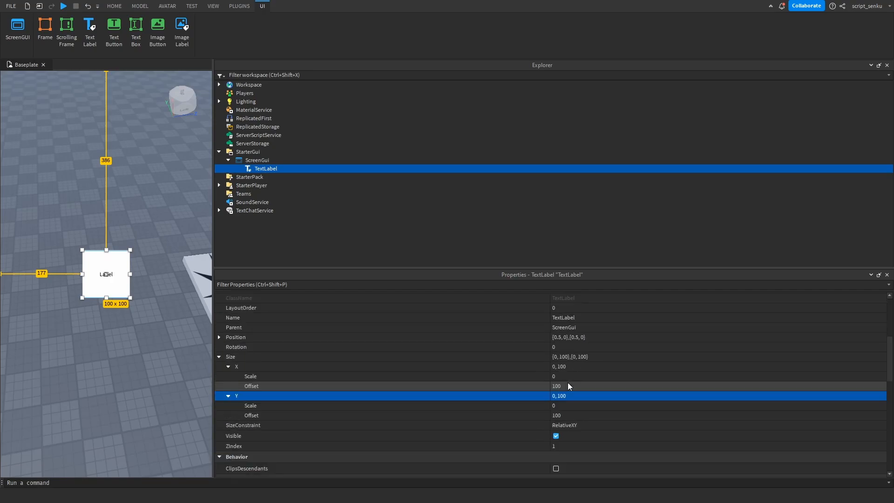
{"action": "left_click_drag", "start_coordinate": [213, 328], "coordinate": [504, 329]}
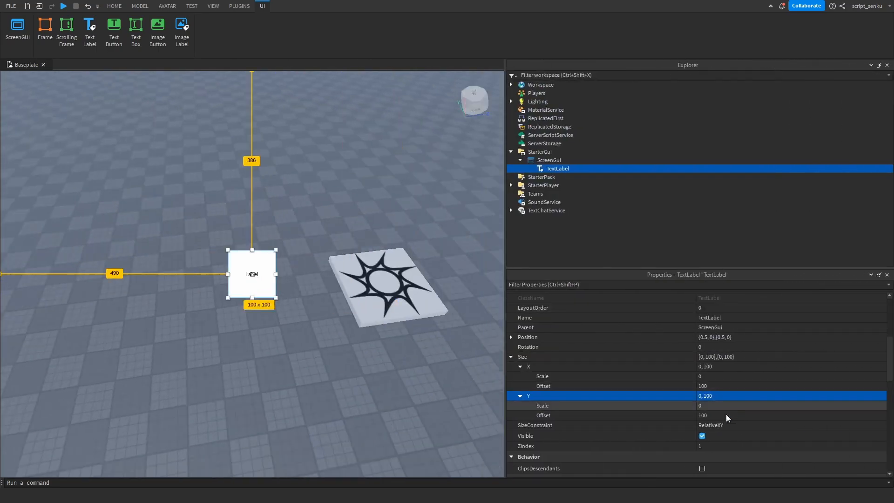
Set the TextLabel's Size to {0.1, 0},{0.2, 0}, and reshape it in the viewport to about 272 x 95 pixels.
{"action": "left_click", "coordinate": [715, 357]}
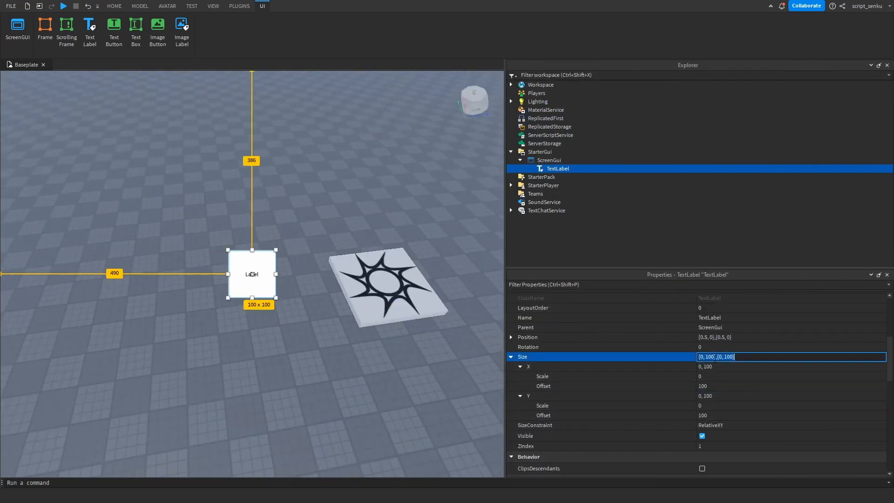
{"action": "type", "text": "0.1,0,0.2"}
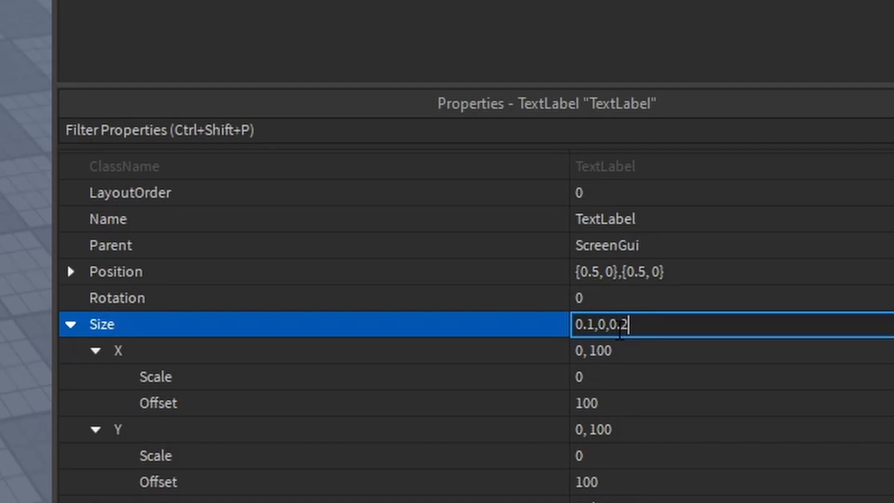
{"action": "key", "text": "Return"}
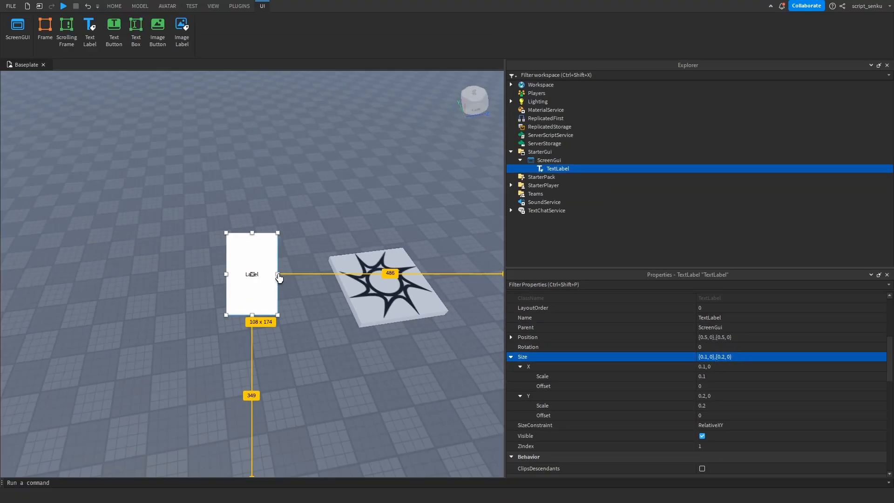
{"action": "left_click_drag", "start_coordinate": [279, 278], "coordinate": [354, 275]}
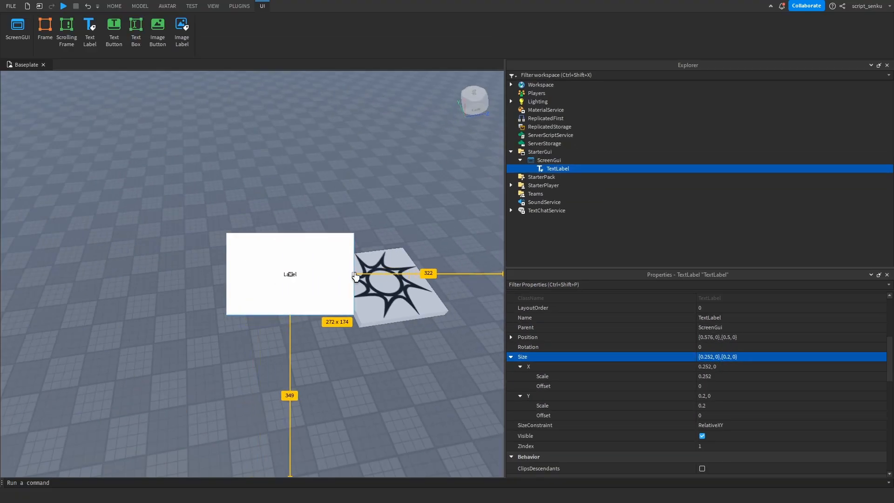
{"action": "left_click_drag", "start_coordinate": [290, 315], "coordinate": [296, 283]}
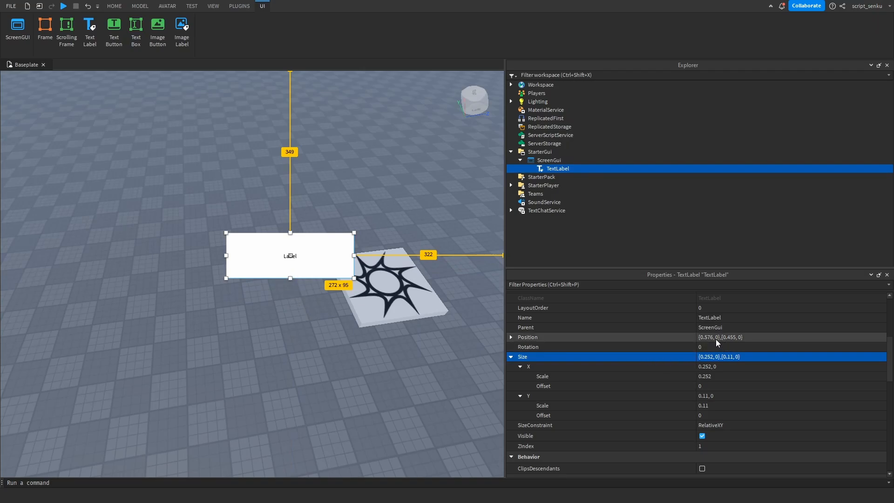
Recentre the TextLabel by setting its Position to {0.5, 0},{0.5, 0}.
{"action": "left_click", "coordinate": [709, 338]}
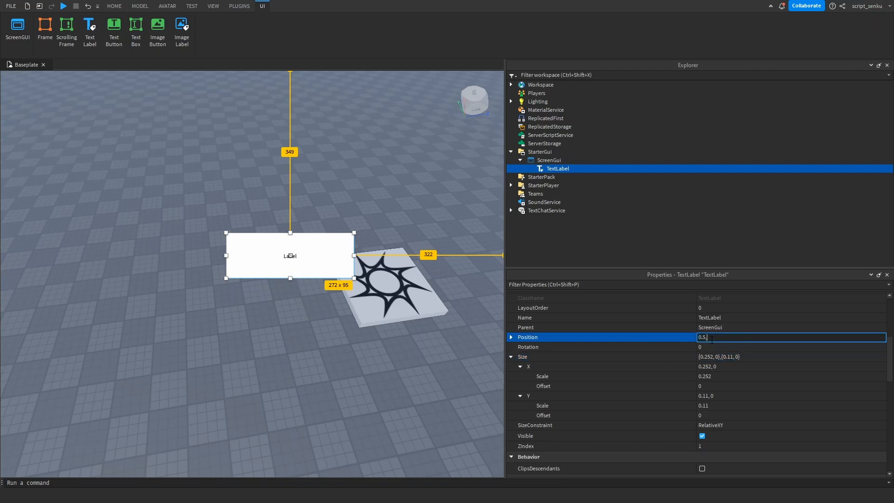
{"action": "type", "text": "0.5, 0},{0.5, 0"}
{"action": "key", "text": "Return"}
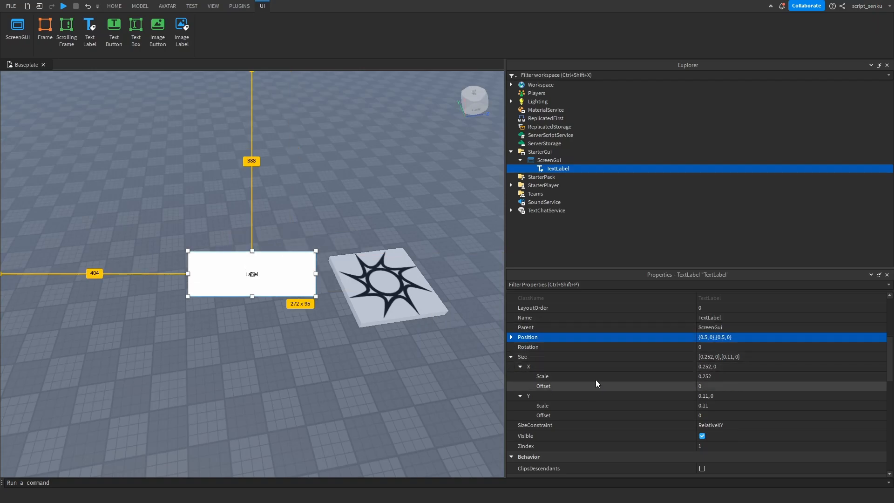
Narrow the viewport slightly, expand the TextLabel's Position components, and set its Size to {0, 100},{0, 100}.
{"action": "left_click_drag", "start_coordinate": [505, 353], "coordinate": [492, 333]}
{"action": "left_click", "coordinate": [714, 337]}
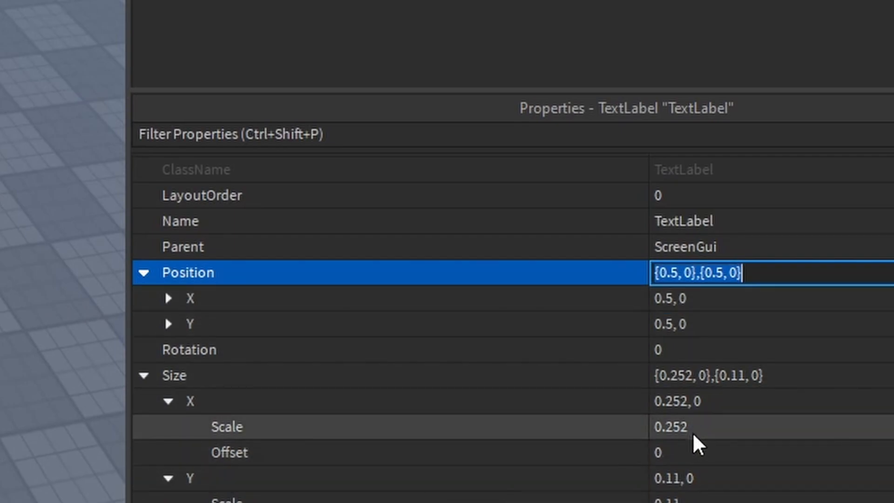
{"action": "left_click", "coordinate": [693, 375]}
{"action": "type", "text": "0, "}
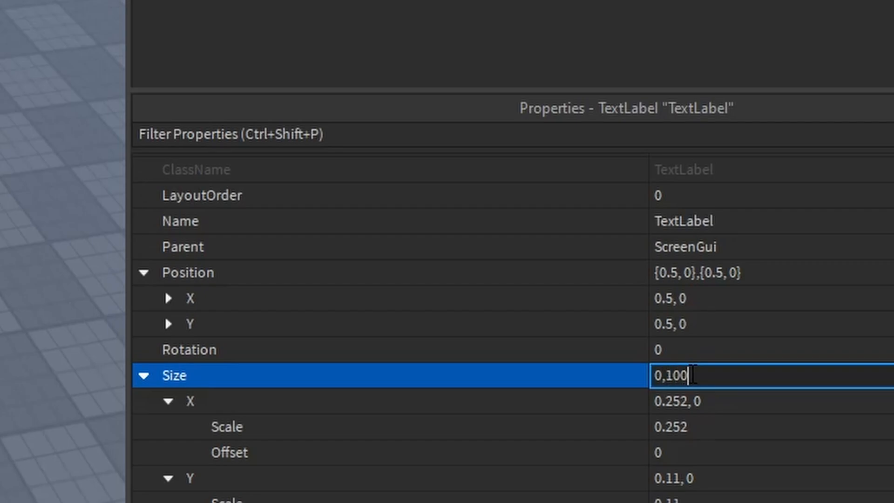
{"action": "type", "text": "100},{0, 100"}
{"action": "key", "text": "Return"}
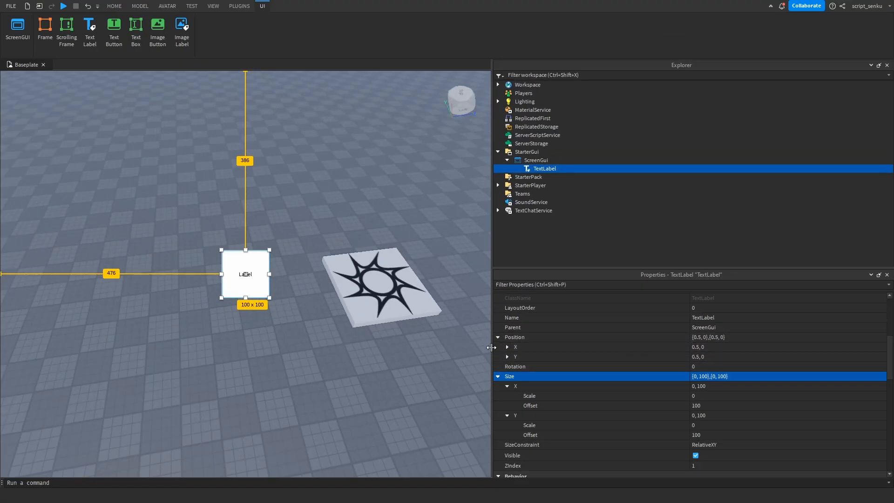
Deselect the TextLabel and compare its centring and size in a narrower and a wider viewport.
{"action": "left_click", "coordinate": [490, 354]}
{"action": "left_click_drag", "start_coordinate": [492, 357], "coordinate": [353, 366]}
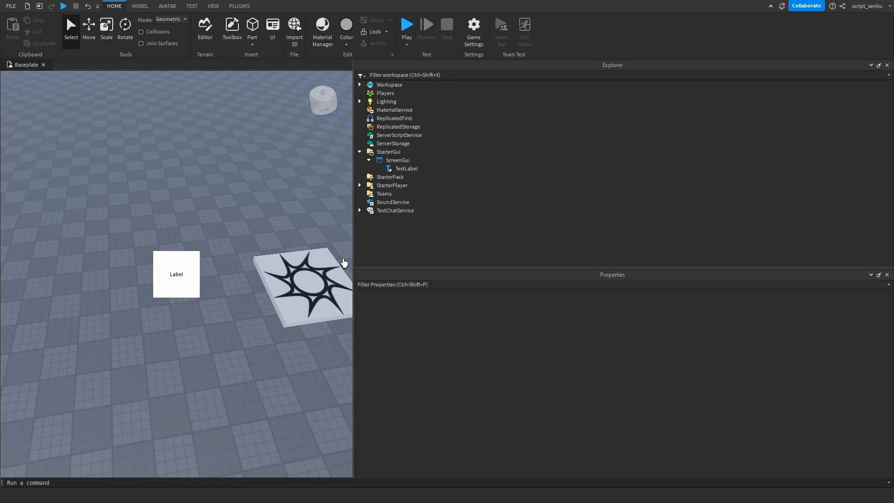
{"action": "left_click_drag", "start_coordinate": [352, 262], "coordinate": [515, 303]}
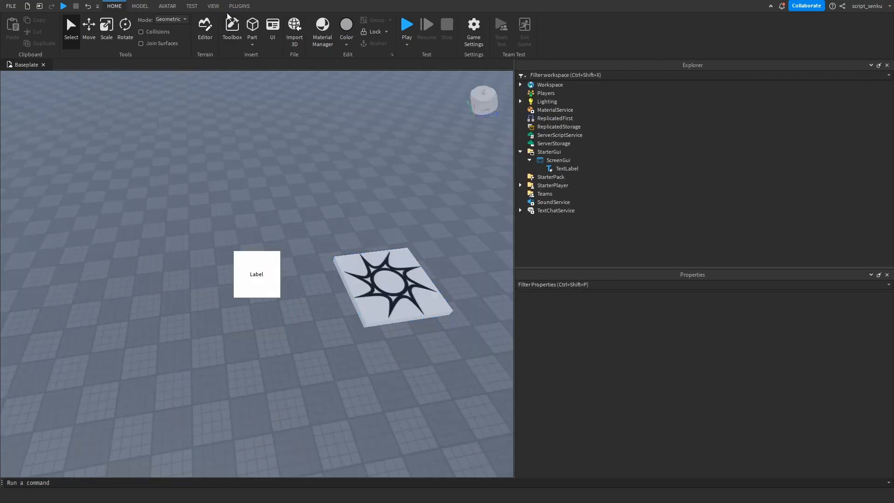
Toggle the Toolbox on and off, show the Output window beneath the viewport, and reselect the TextLabel.
{"action": "left_click", "coordinate": [213, 5]}
{"action": "left_click", "coordinate": [90, 32]}
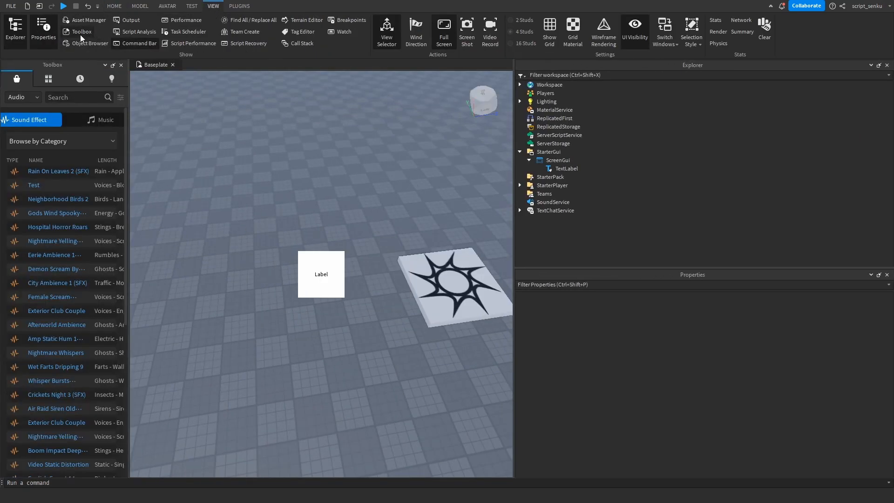
{"action": "left_click", "coordinate": [80, 33]}
{"action": "left_click", "coordinate": [130, 20]}
{"action": "left_click_drag", "start_coordinate": [278, 396], "coordinate": [255, 145]}
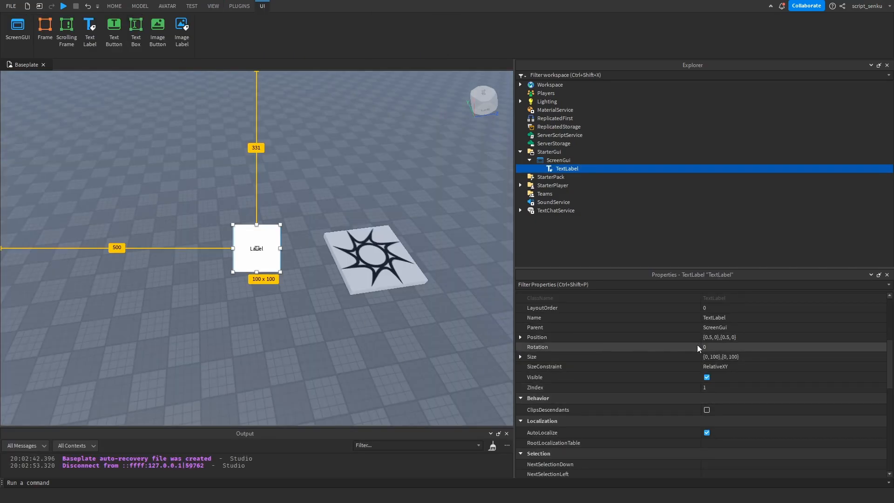
Browse the TextLabel's properties and check the AutomaticSize options, keeping it at None.
{"action": "scroll", "coordinate": [707, 358], "scroll_direction": "up", "scroll_amount": 1}
{"action": "scroll", "coordinate": [736, 365], "scroll_direction": "up", "scroll_amount": 2}
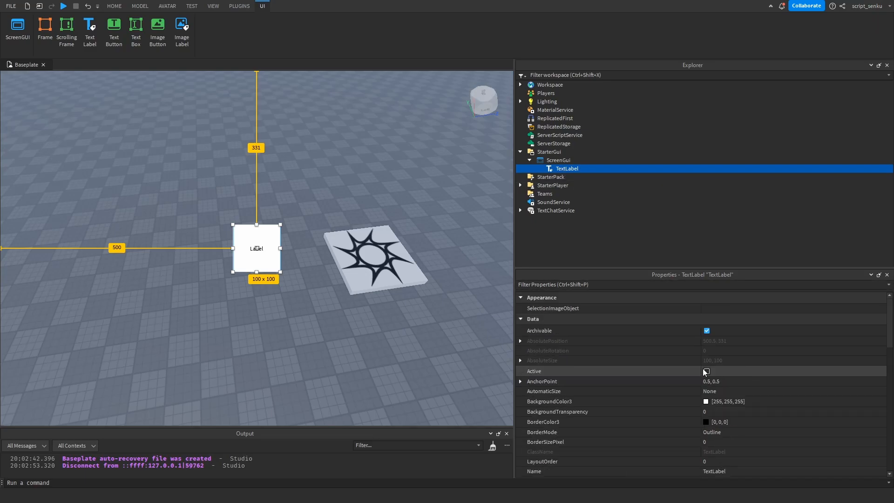
{"action": "scroll", "coordinate": [735, 368], "scroll_direction": "down", "scroll_amount": 6}
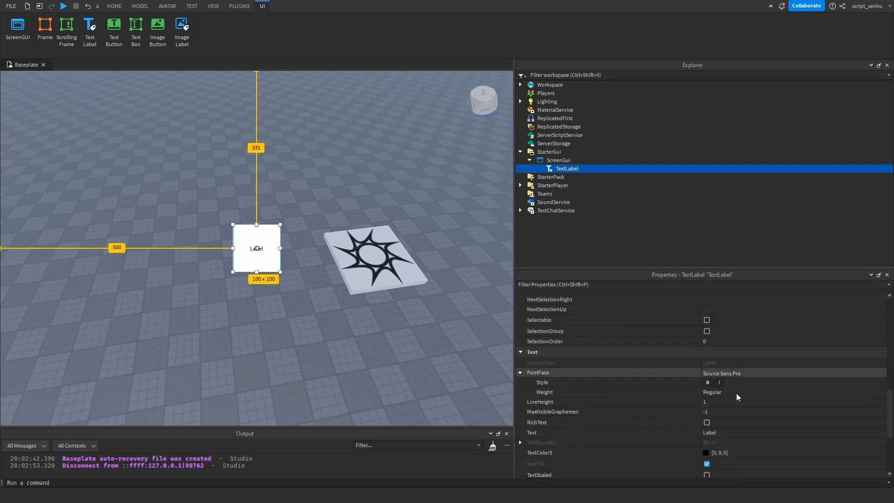
{"action": "scroll", "coordinate": [744, 405], "scroll_direction": "up", "scroll_amount": 7}
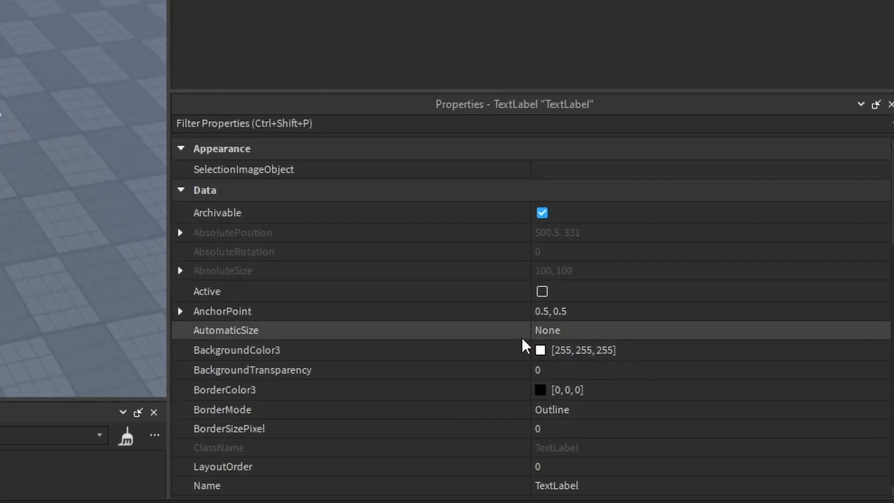
{"action": "scroll", "coordinate": [525, 347], "scroll_direction": "down", "scroll_amount": 3}
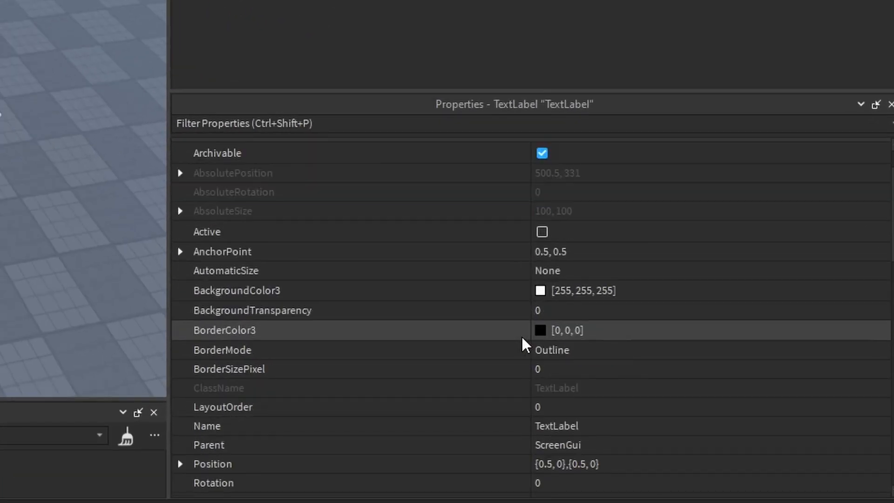
{"action": "left_click", "coordinate": [584, 273]}
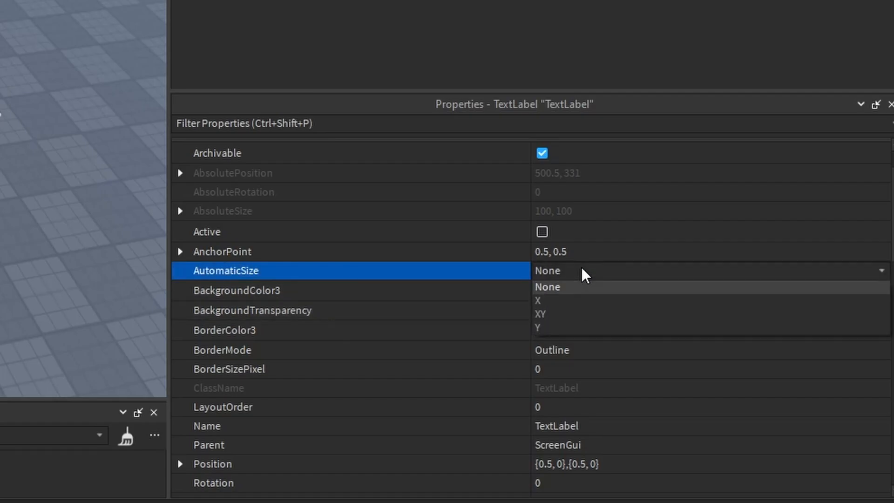
{"action": "left_click", "coordinate": [584, 280]}
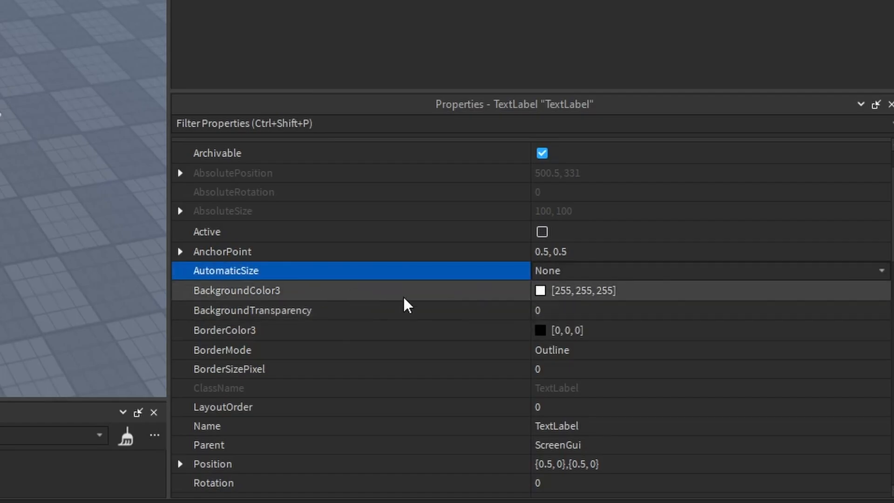
Set the TextLabel's BackgroundColor3 to a bright blue, [55, 135, 255].
{"action": "left_click", "coordinate": [540, 290]}
{"action": "left_click", "coordinate": [619, 174]}
{"action": "left_click_drag", "start_coordinate": [618, 173], "coordinate": [611, 209]}
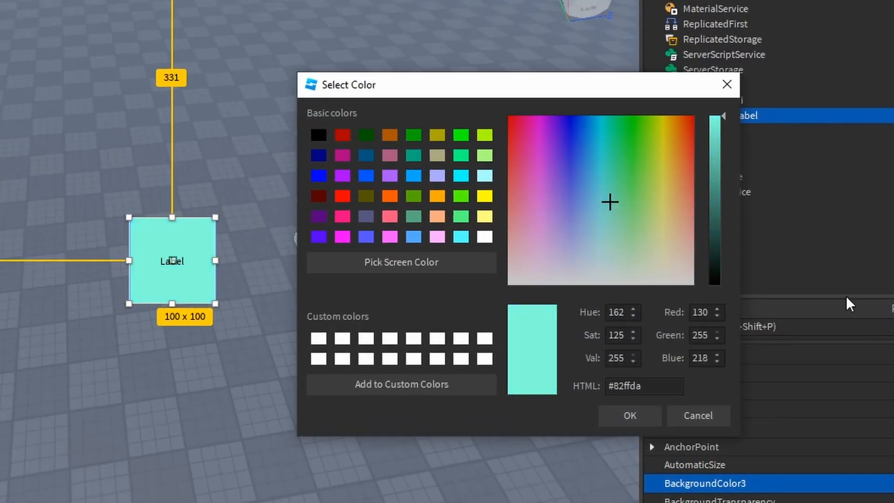
{"action": "left_click_drag", "start_coordinate": [717, 244], "coordinate": [717, 118]}
{"action": "left_click", "coordinate": [566, 185]}
{"action": "left_click_drag", "start_coordinate": [566, 185], "coordinate": [581, 152]}
{"action": "left_click", "coordinate": [630, 415]}
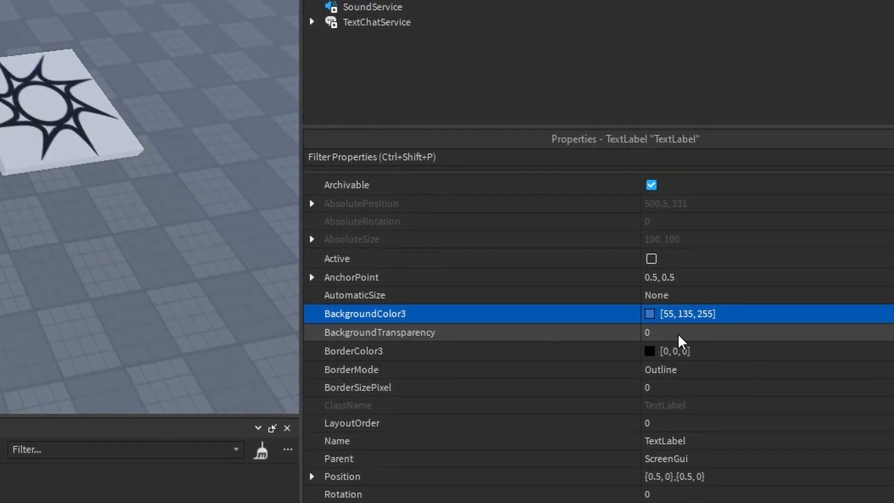
Try a BackgroundTransparency of 0.5 on the TextLabel and view it over the spawn pad.
{"action": "left_click", "coordinate": [678, 333]}
{"action": "left_click_drag", "start_coordinate": [670, 328], "coordinate": [819, 321]}
{"action": "type", "text": "0.5"}
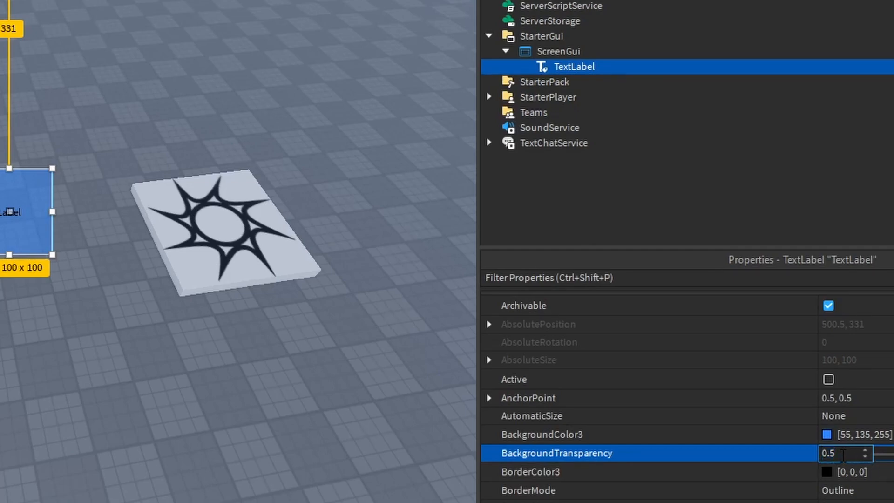
{"action": "left_click", "coordinate": [88, 331]}
{"action": "right_click_drag", "start_coordinate": [88, 331], "coordinate": [32, 240]}
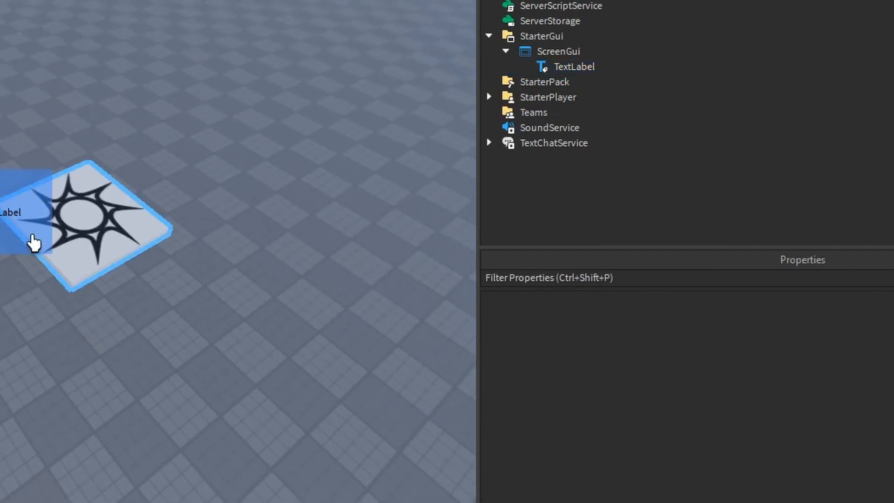
{"action": "left_click", "coordinate": [544, 66]}
{"action": "scroll", "coordinate": [861, 442], "scroll_direction": "down", "scroll_amount": 3}
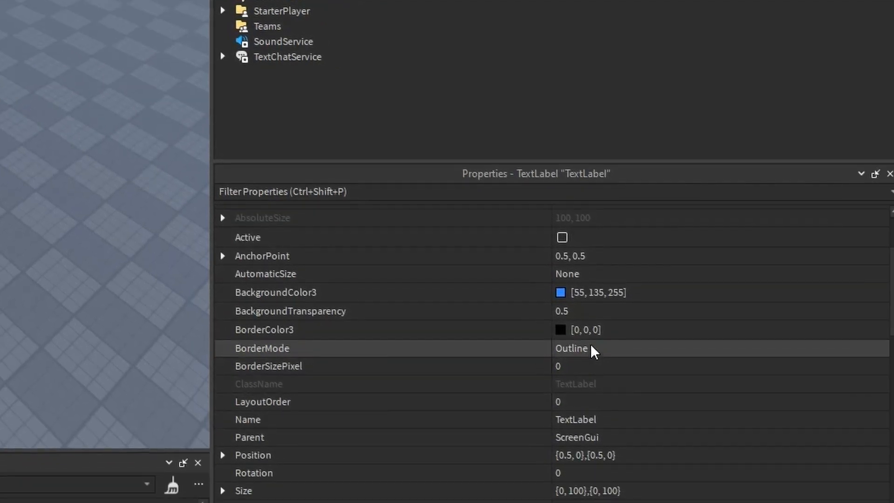
Try a BackgroundTransparency of 1 on the TextLabel and restore it to 0.
{"action": "left_click", "coordinate": [706, 309]}
{"action": "type", "text": "1"}
{"action": "key", "text": "Return"}
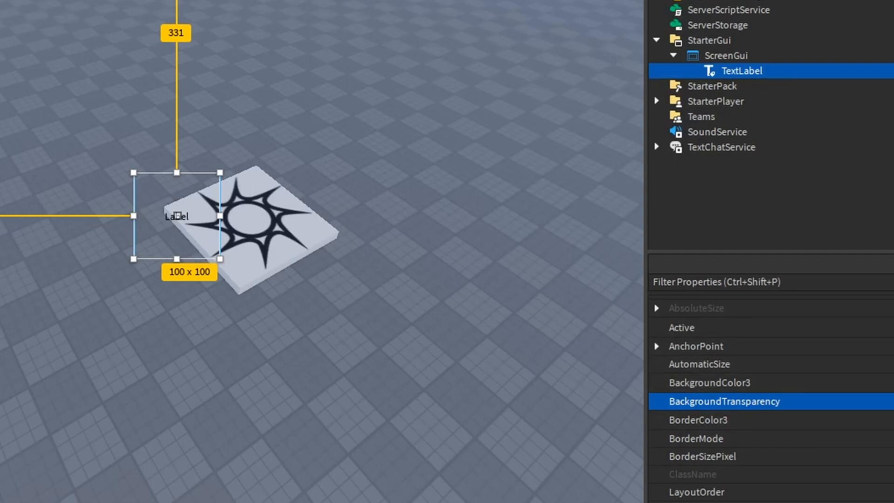
{"action": "type", "text": "0"}
{"action": "key", "text": "Return"}
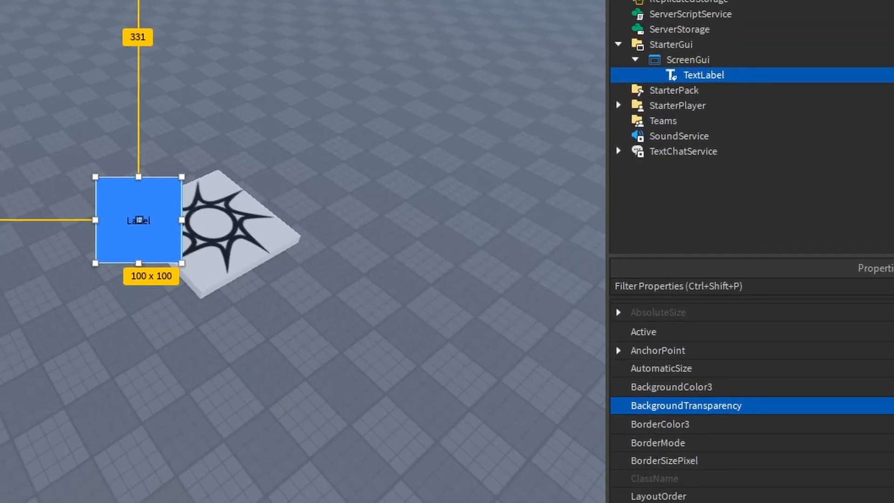
{"action": "mouse_move", "coordinate": [879, 405]}
{"action": "left_mouse_down"}
{"action": "mouse_move", "coordinate": [893, 405]}
{"action": "mouse_move", "coordinate": [886, 419]}
{"action": "mouse_move", "coordinate": [884, 408]}
{"action": "left_mouse_up"}
Set the TextLabel's BorderColor3 to red, [255, 30, 30], and deselect the label to view it.
{"action": "left_click", "coordinate": [555, 335]}
{"action": "left_click", "coordinate": [279, 3]}
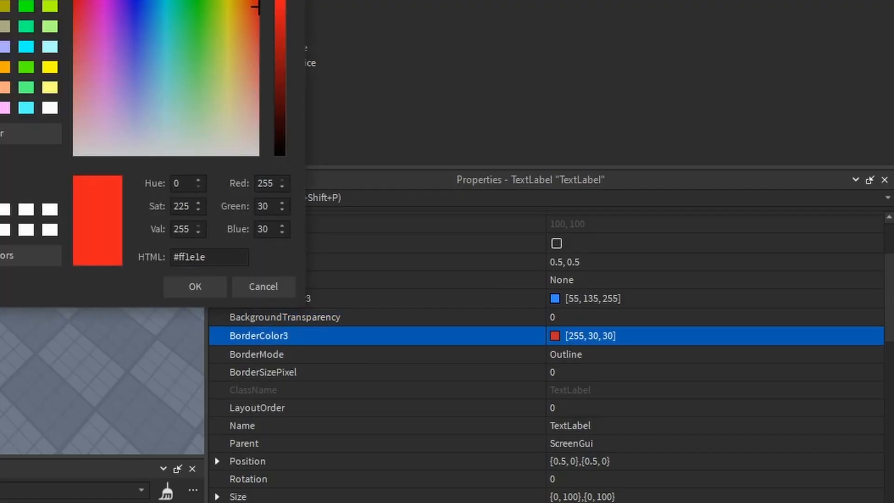
{"action": "left_click", "coordinate": [195, 288]}
{"action": "left_click", "coordinate": [284, 48]}
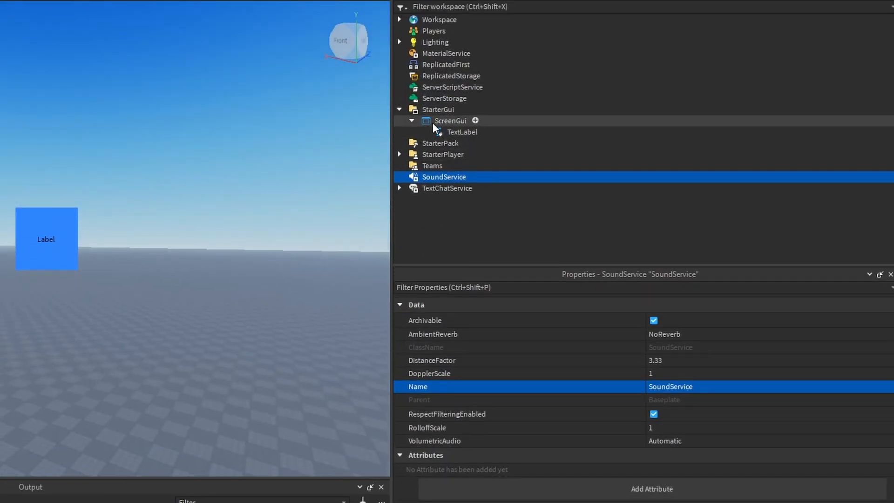
Reselect the TextLabel, try a BorderSizePixel of 3, and deselect the label to view its border.
{"action": "left_click", "coordinate": [462, 132]}
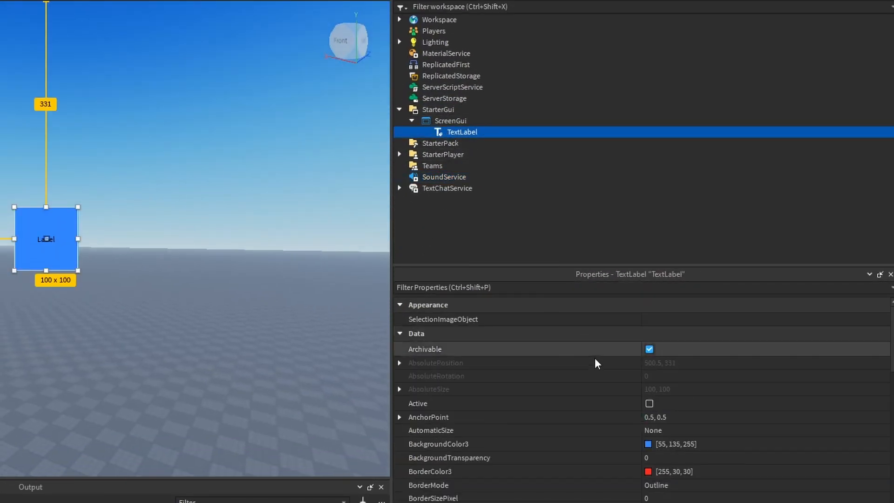
{"action": "scroll", "coordinate": [675, 382], "scroll_direction": "down", "scroll_amount": 3}
{"action": "scroll", "coordinate": [689, 395], "scroll_direction": "up", "scroll_amount": 2}
{"action": "left_click", "coordinate": [656, 373]}
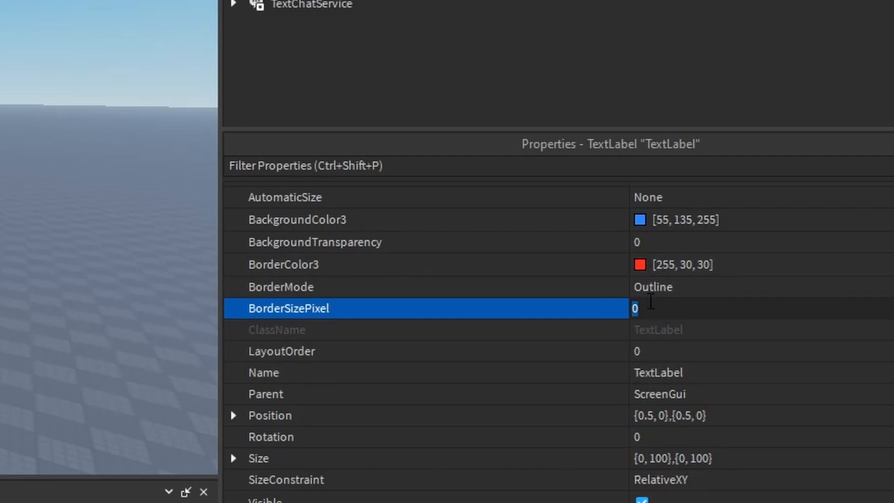
{"action": "key", "text": "Return"}
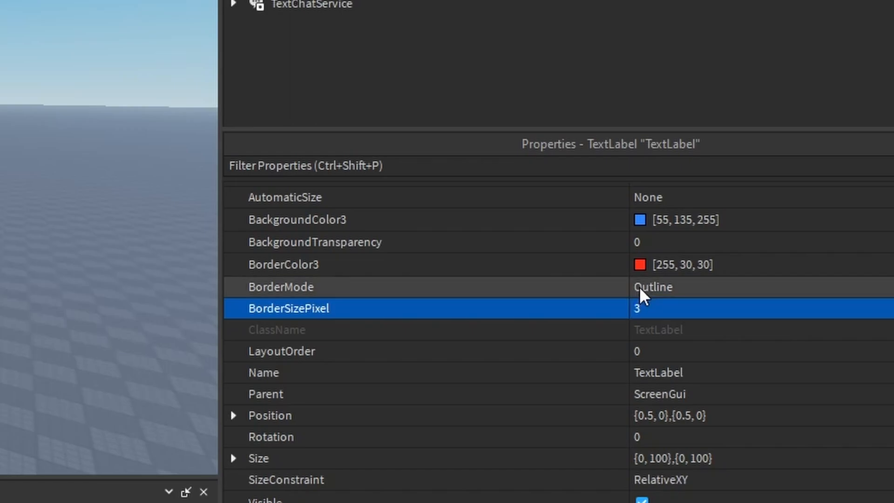
{"action": "left_click", "coordinate": [467, 147]}
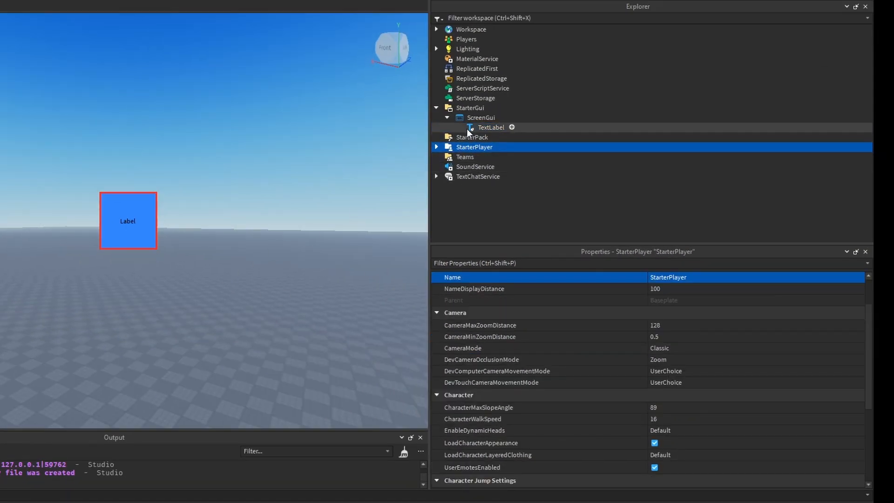
Reselect the TextLabel and try BorderSizePixel values of 2 and 7.
{"action": "left_click", "coordinate": [467, 129]}
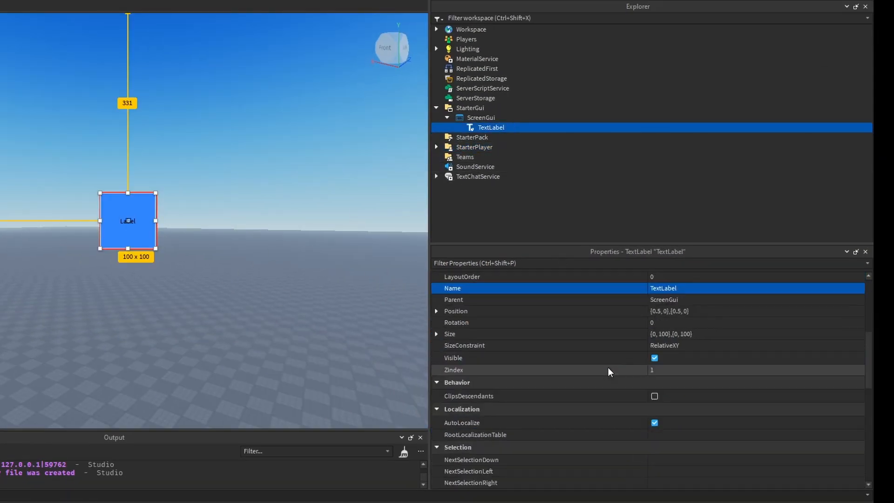
{"action": "scroll", "coordinate": [607, 367], "scroll_direction": "up", "scroll_amount": 3}
{"action": "left_click", "coordinate": [662, 361]}
{"action": "type", "text": "2"}
{"action": "key", "text": "Return"}
{"action": "left_click", "coordinate": [669, 360]}
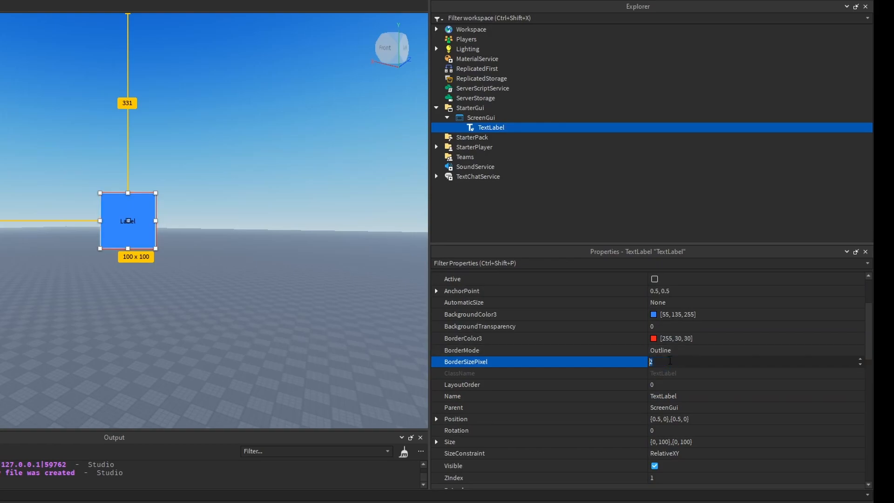
{"action": "key", "text": "Return"}
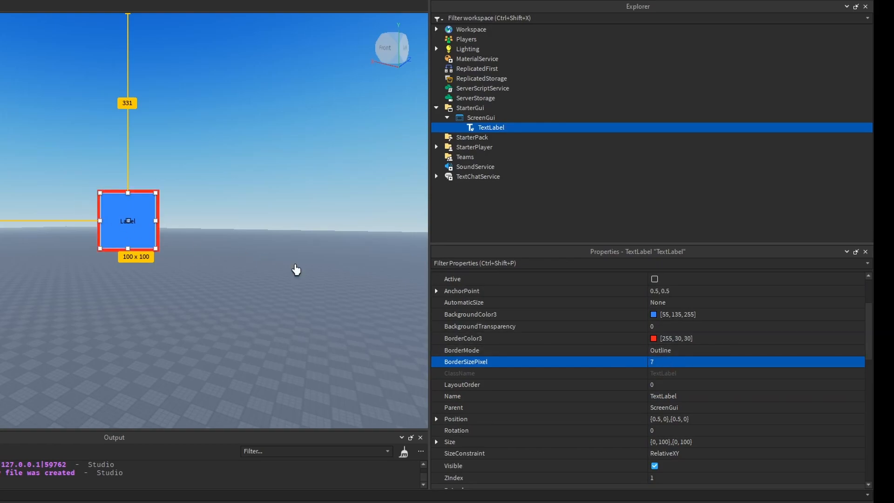
Try BorderSizePixel values of 1, 5 and 6 on the TextLabel.
{"action": "left_click", "coordinate": [659, 362]}
{"action": "type", "text": "1"}
{"action": "key", "text": "Return"}
{"action": "left_click", "coordinate": [656, 362]}
{"action": "type", "text": "5"}
{"action": "key", "text": "Return"}
{"action": "left_click", "coordinate": [647, 362]}
{"action": "type", "text": "6"}
{"action": "key", "text": "Return"}
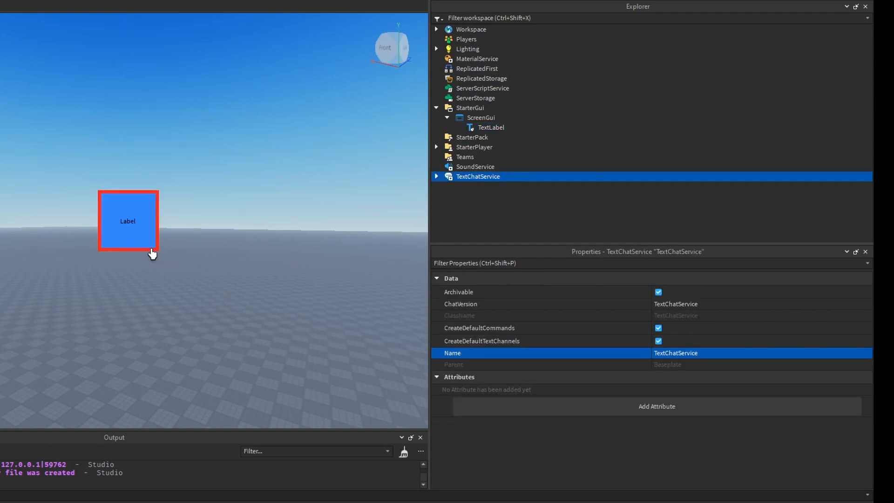
Examine the TextLabel's thick border while deselected, and set its BorderSizePixel to 1.
{"action": "left_click", "coordinate": [466, 129]}
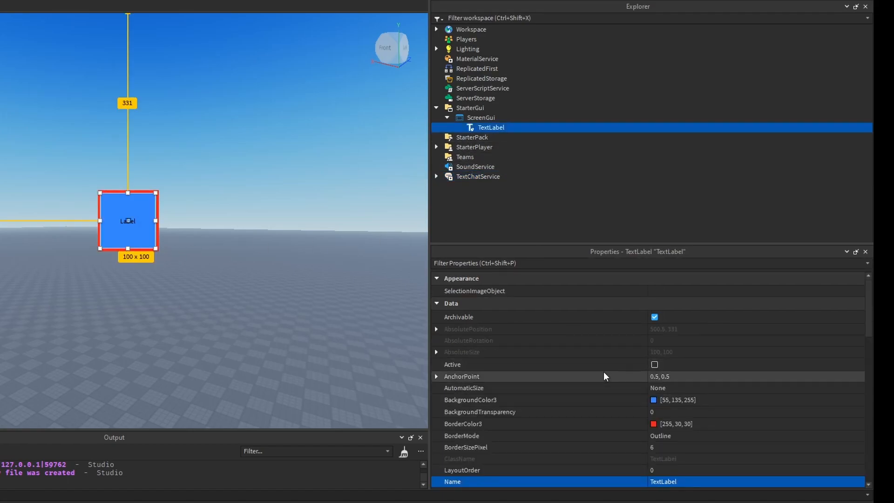
{"action": "right_click_drag", "start_coordinate": [192, 280], "coordinate": [197, 295]}
{"action": "left_click", "coordinate": [179, 237]}
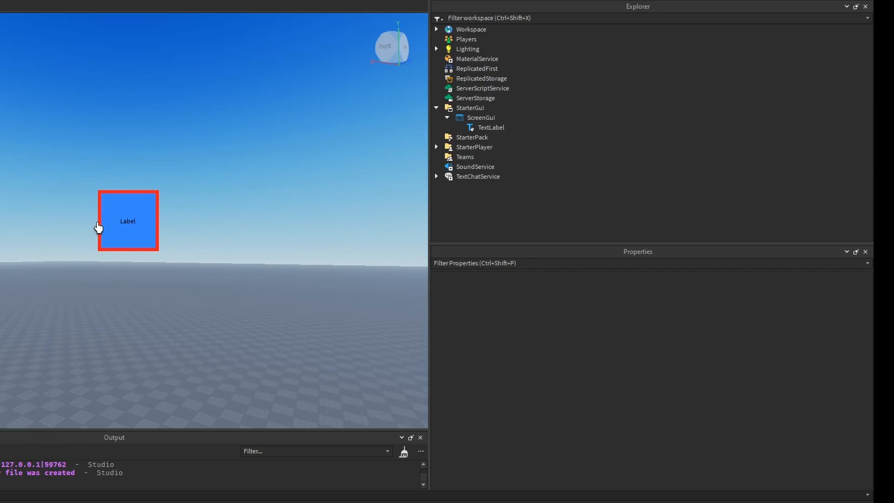
{"action": "left_click", "coordinate": [491, 127]}
{"action": "left_click", "coordinate": [658, 342]}
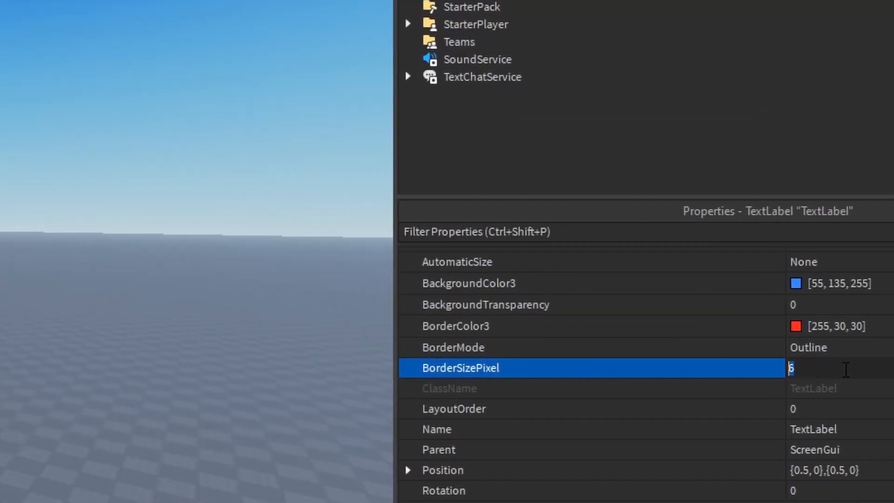
{"action": "left_click", "coordinate": [156, 230]}
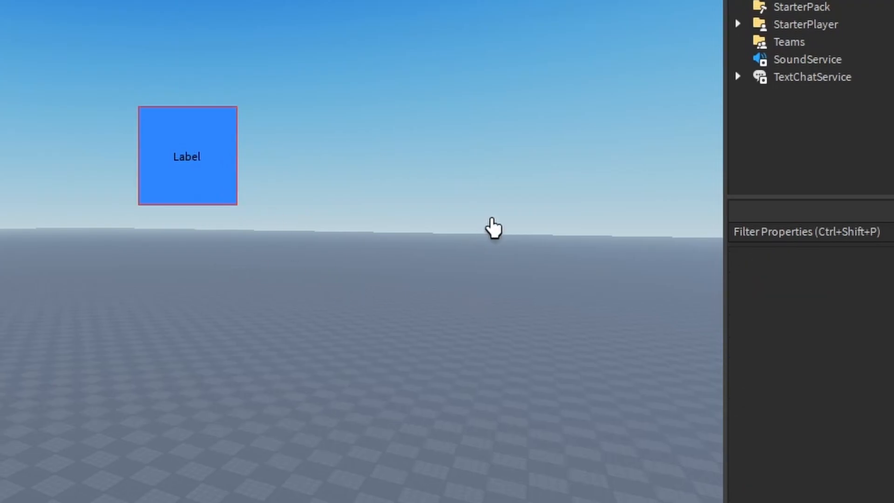
Reselect the TextLabel and rename it "label".
{"action": "left_click", "coordinate": [811, 1]}
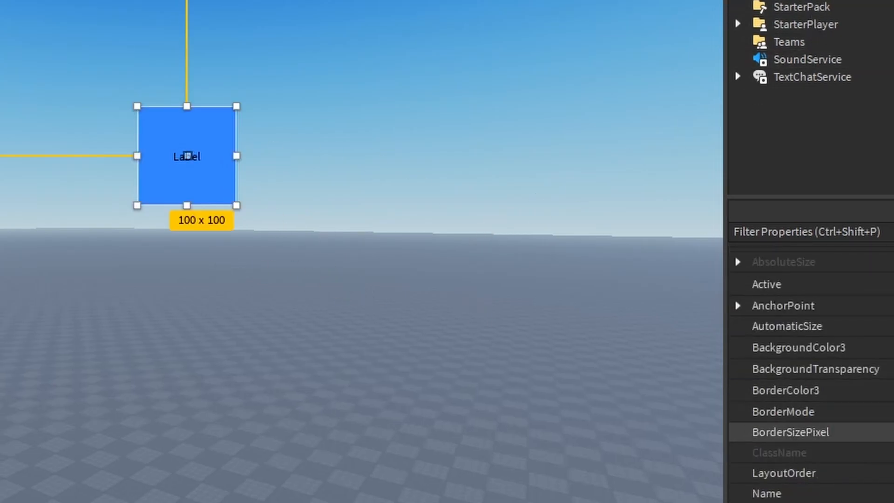
{"action": "scroll", "coordinate": [507, 454], "scroll_direction": "down", "scroll_amount": 1}
{"action": "left_click", "coordinate": [526, 429]}
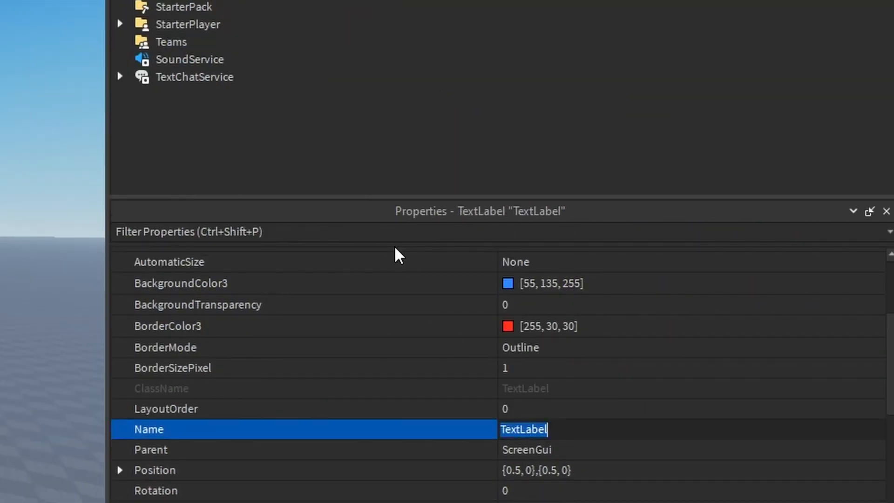
{"action": "key", "text": "Return"}
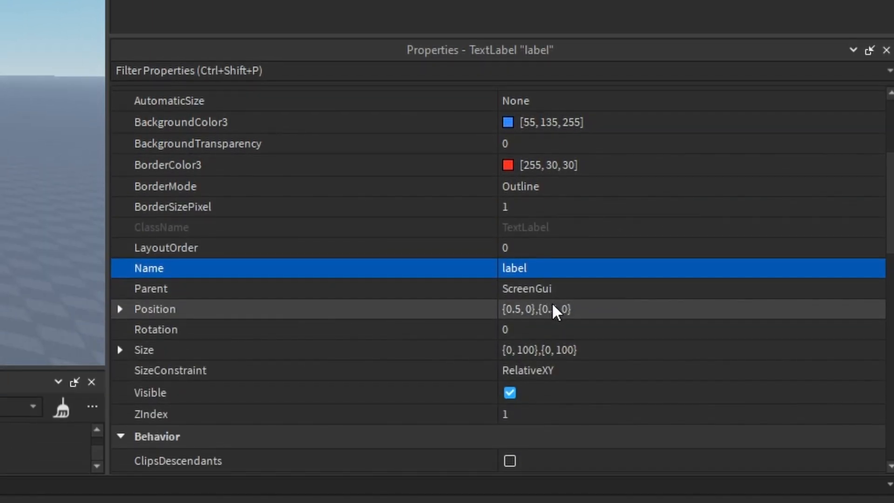
Try a Rotation of 55 on the label, followed by a smaller clockwise tilt.
{"action": "scroll", "coordinate": [551, 303], "scroll_direction": "down", "scroll_amount": 1}
{"action": "left_click", "coordinate": [525, 264]}
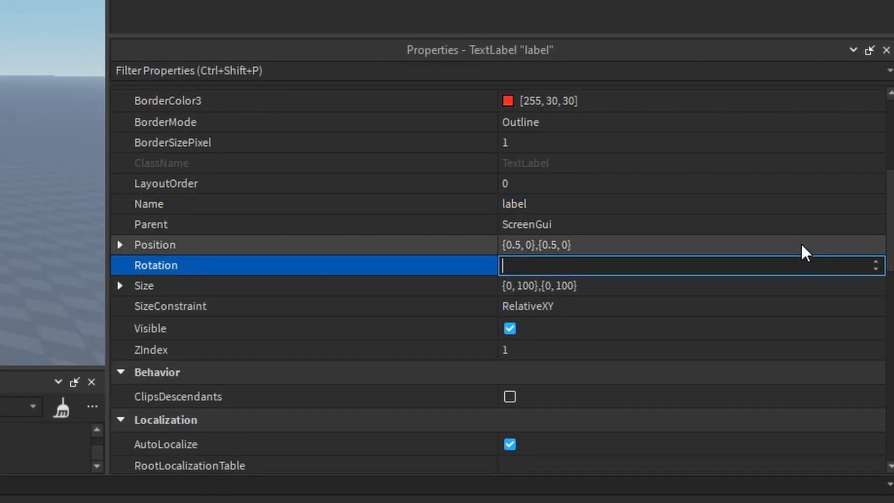
{"action": "type", "text": "55"}
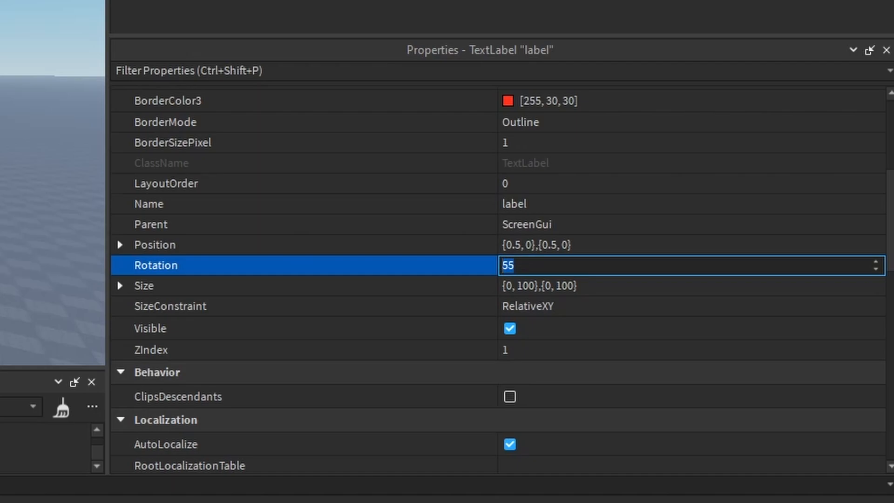
{"action": "type", "text": "3"}
{"action": "key", "text": "Return"}
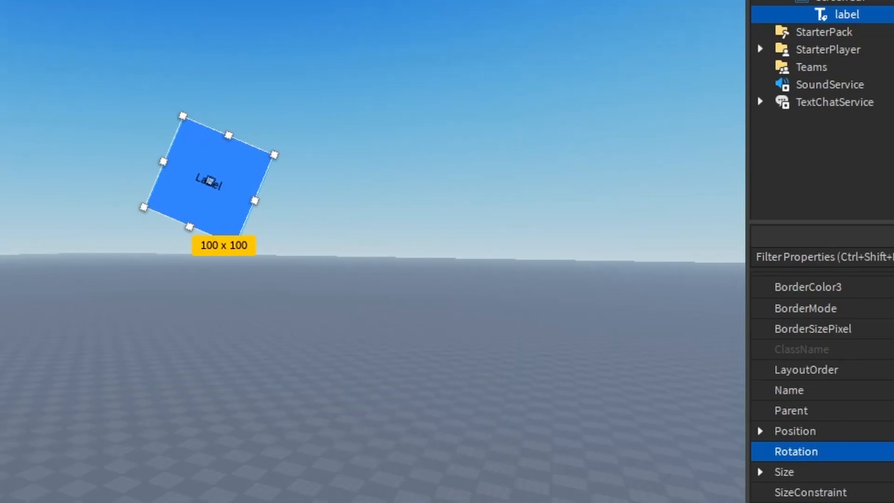
Try Rotation values of 78 and 90 on the label.
{"action": "left_click", "coordinate": [623, 451]}
{"action": "type", "text": "78"}
{"action": "key", "text": "Return"}
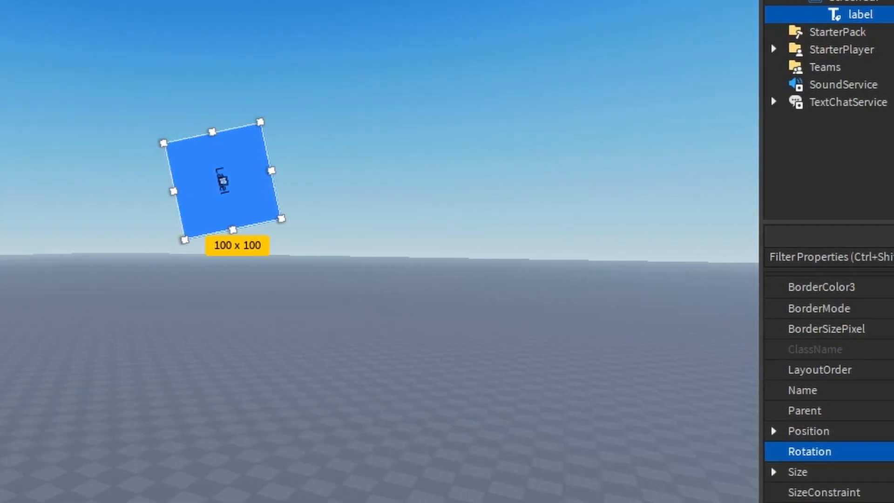
{"action": "type", "text": "90"}
{"action": "key", "text": "Return"}
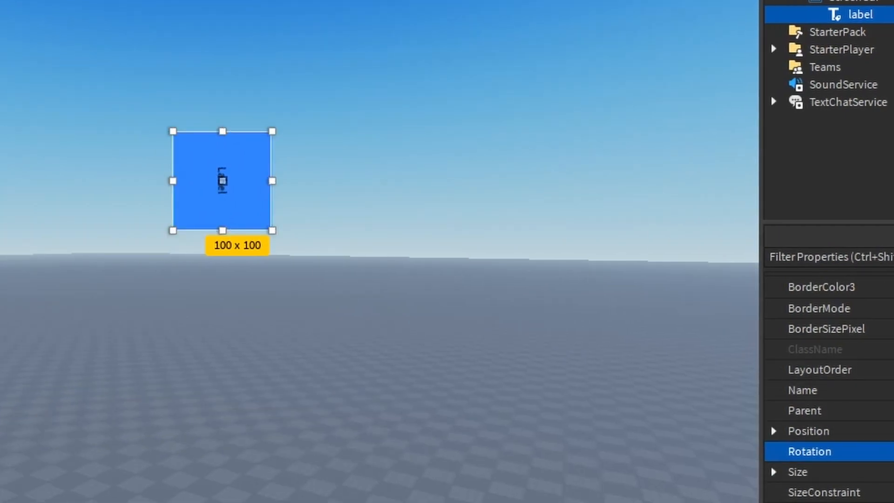
Try a full Rotation of 360 on the label and return the Rotation to 0.
{"action": "left_click", "coordinate": [439, 321]}
{"action": "left_click", "coordinate": [193, 219]}
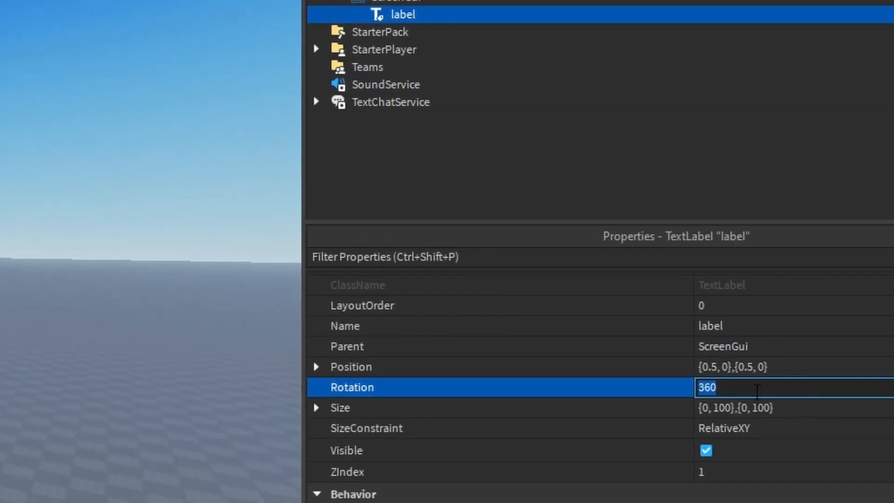
{"action": "type", "text": "72"}
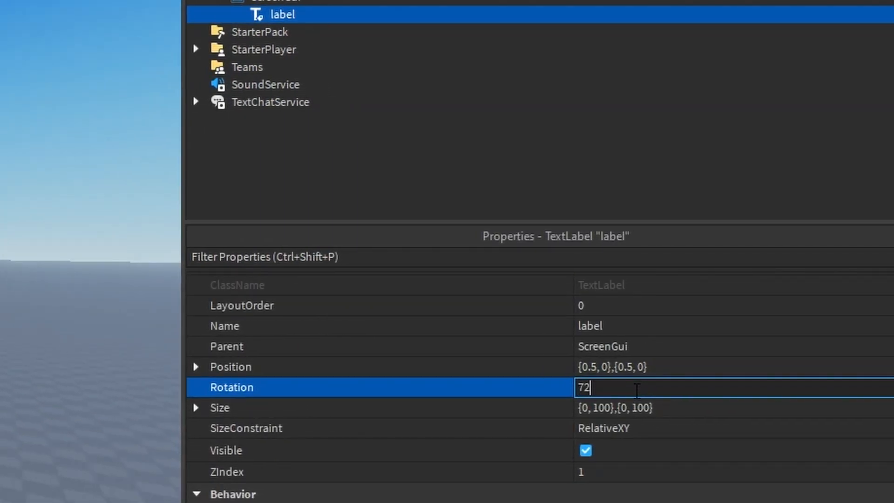
{"action": "type", "text": "0"}
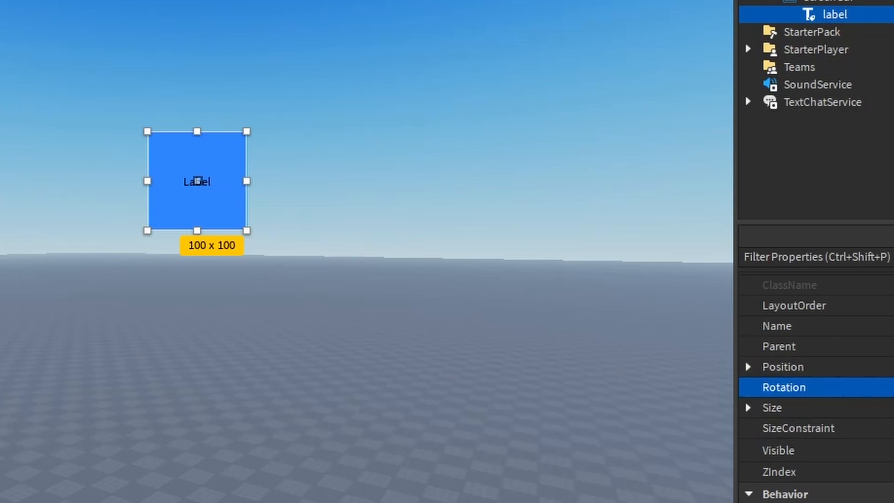
{"action": "key", "text": "Return"}
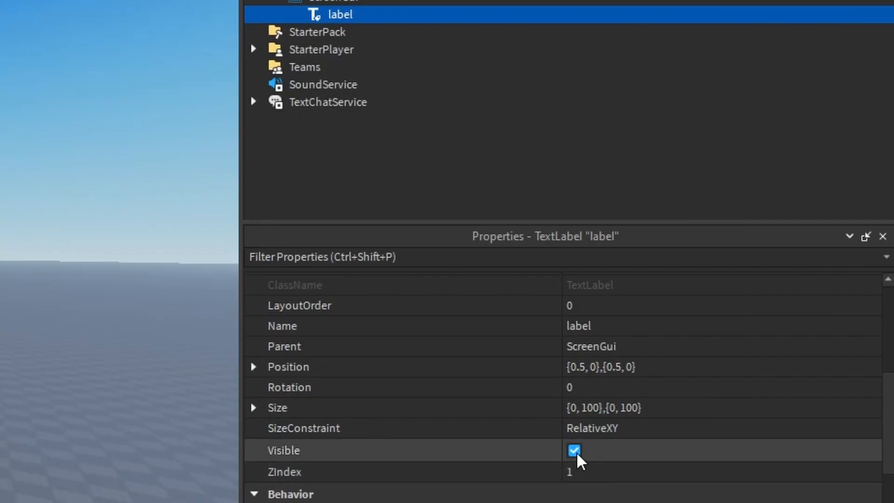
Toggle the label's Visible property off and on to compare, leaving it enabled.
{"action": "left_click", "coordinate": [575, 451]}
{"action": "left_click", "coordinate": [574, 451]}
{"action": "left_click", "coordinate": [574, 451]}
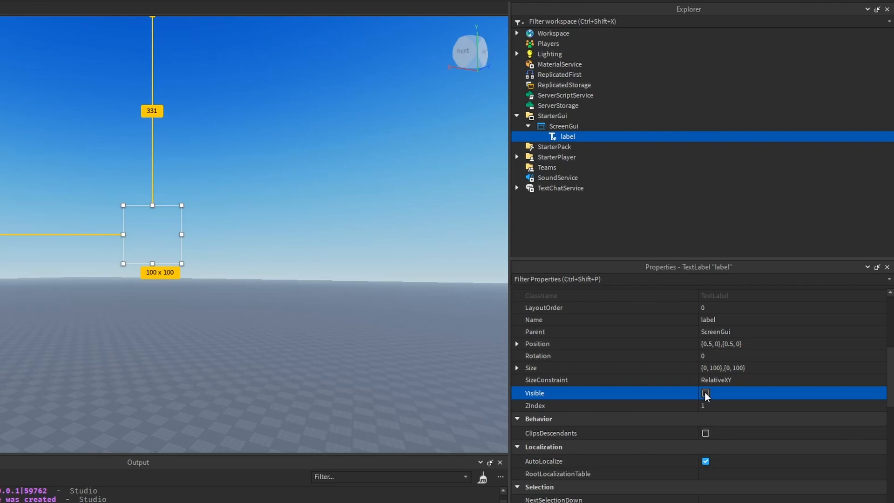
{"action": "left_click", "coordinate": [705, 393]}
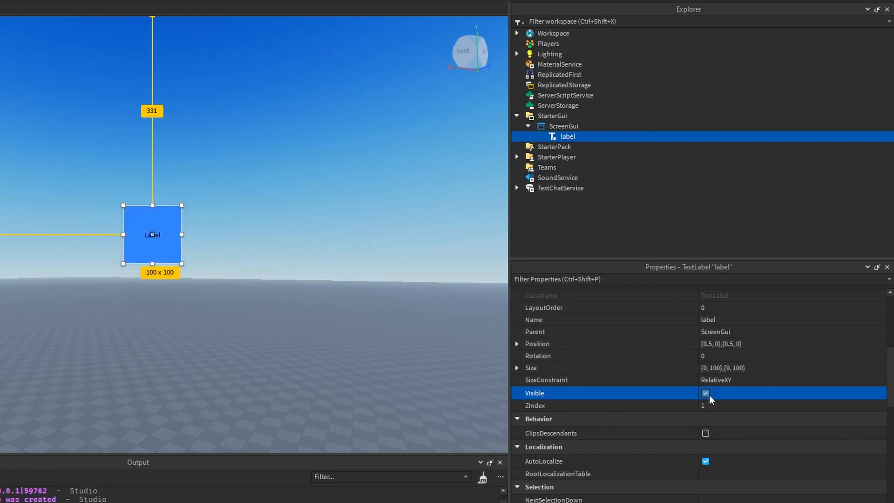
Duplicate the label, place the copy beside the original, and rename the blue copy label2.
{"action": "key", "text": "ctrl+d"}
{"action": "left_click", "coordinate": [554, 138]}
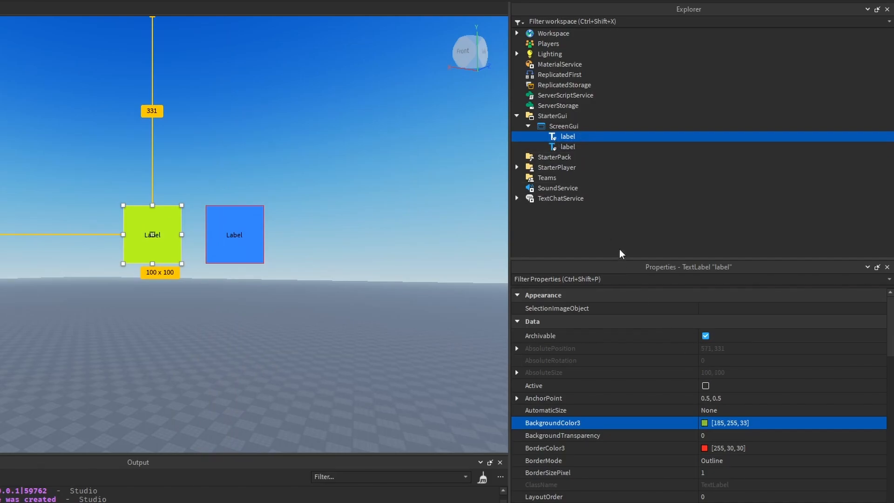
{"action": "left_click", "coordinate": [565, 147]}
{"action": "scroll", "coordinate": [868, 393], "scroll_direction": "down", "scroll_amount": 2}
{"action": "left_click", "coordinate": [739, 422]}
{"action": "left_click", "coordinate": [739, 433]}
{"action": "type", "text": "2"}
{"action": "key", "text": "Return"}
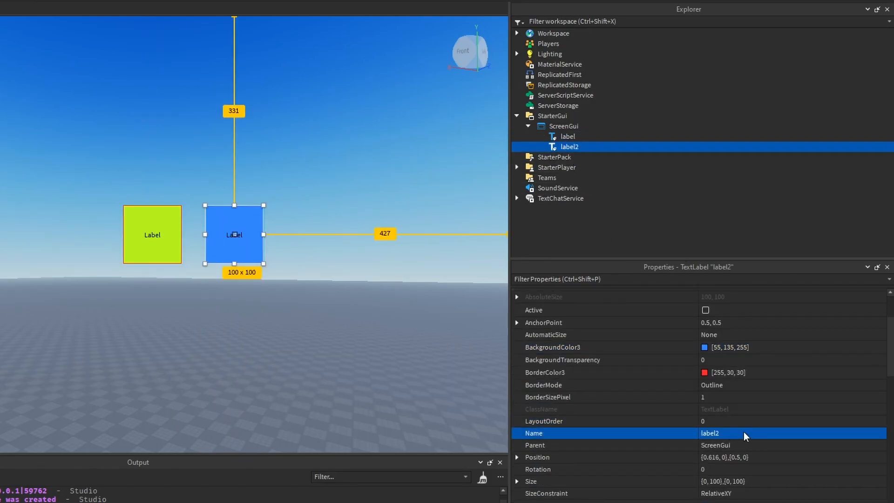
Set the ZIndex of the lime-green label to 5.
{"action": "left_click", "coordinate": [565, 136]}
{"action": "scroll", "coordinate": [742, 372], "scroll_direction": "down", "scroll_amount": 3}
{"action": "left_click", "coordinate": [724, 367]}
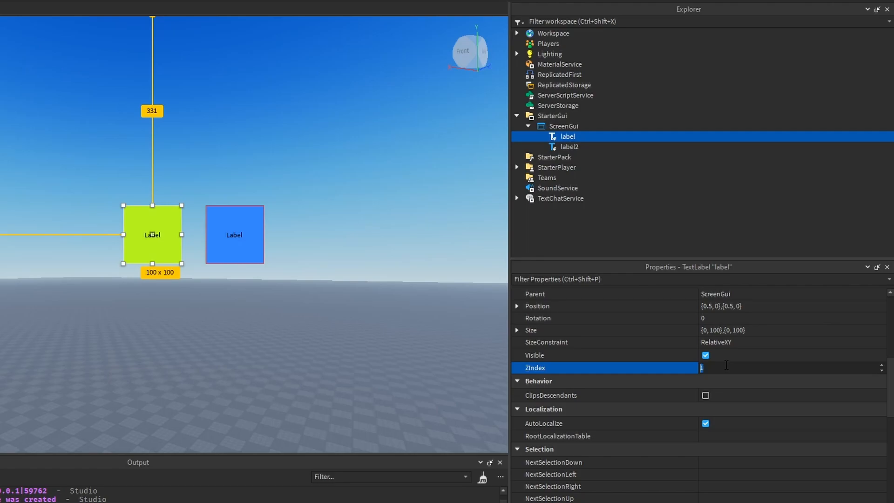
{"action": "type", "text": "5"}
{"action": "key", "text": "Return"}
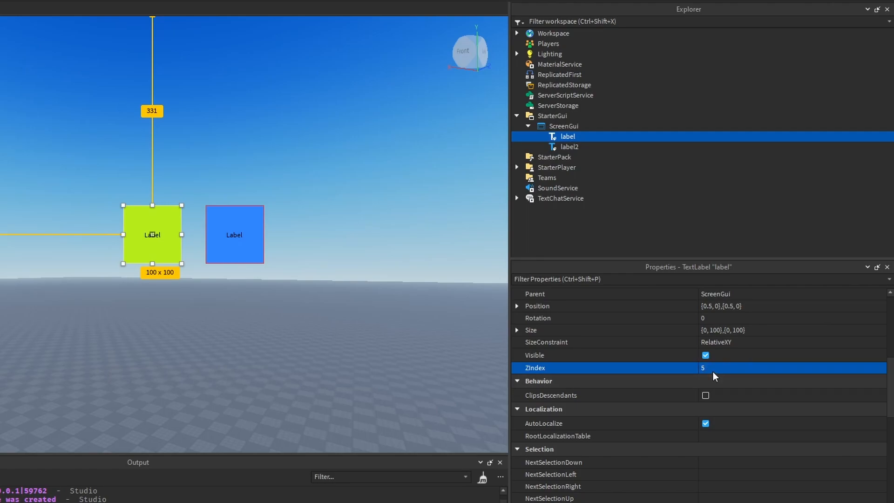
Compare the two labels' ZIndex values and move the lime-green label right until it partly overlaps label2.
{"action": "left_click", "coordinate": [577, 146]}
{"action": "left_click", "coordinate": [568, 137]}
{"action": "left_click", "coordinate": [570, 148]}
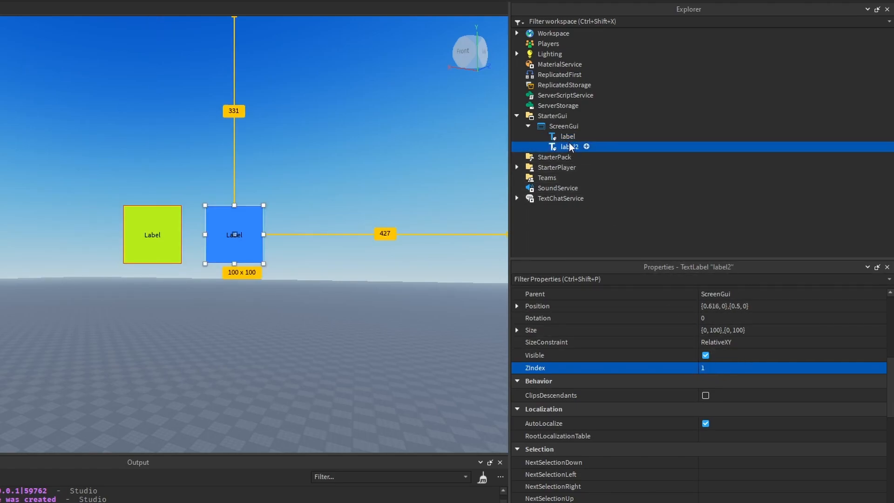
{"action": "left_click", "coordinate": [568, 137]}
{"action": "left_click_drag", "start_coordinate": [159, 244], "coordinate": [205, 247]}
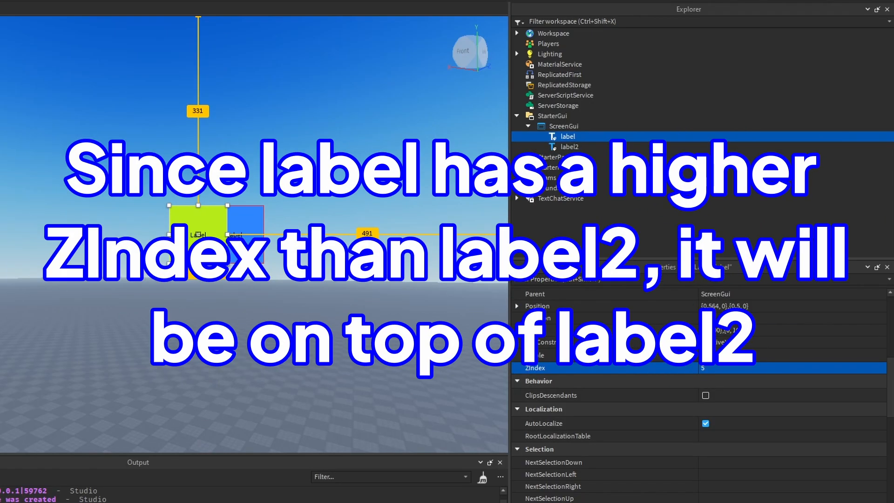
Examine the ZIndex values of the overlapping label and label2 to compare their stacking order.
{"action": "left_click", "coordinate": [568, 146]}
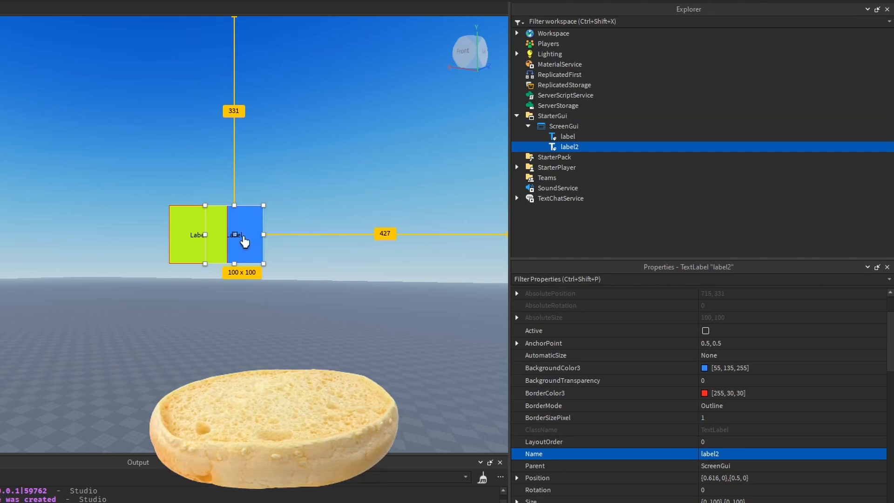
{"action": "left_click", "coordinate": [567, 136]}
{"action": "scroll", "coordinate": [717, 426], "scroll_direction": "down", "scroll_amount": 3}
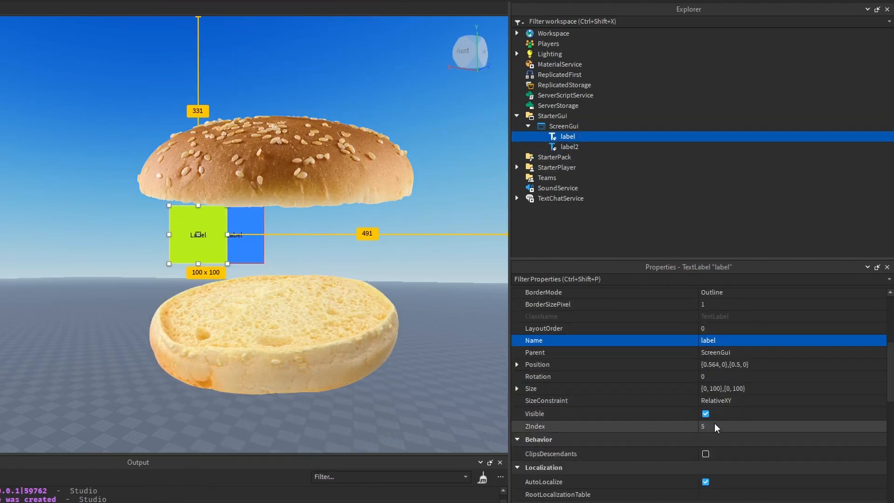
{"action": "left_click", "coordinate": [717, 426]}
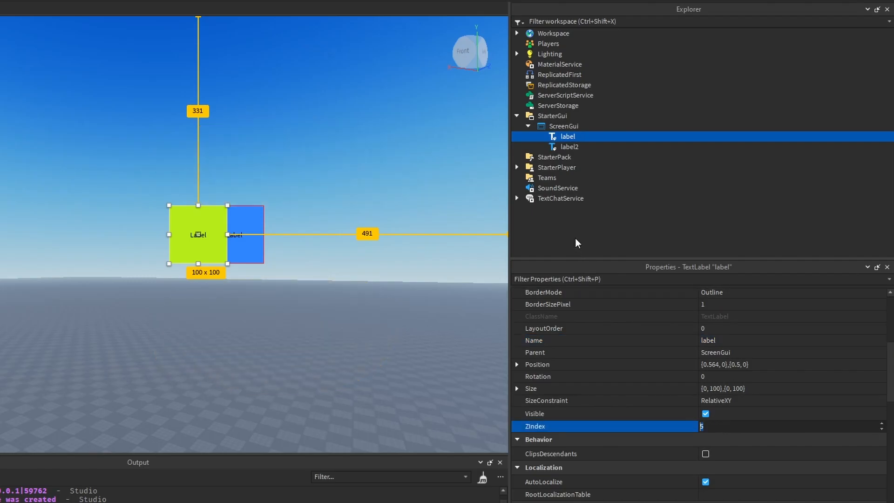
{"action": "left_click", "coordinate": [566, 147]}
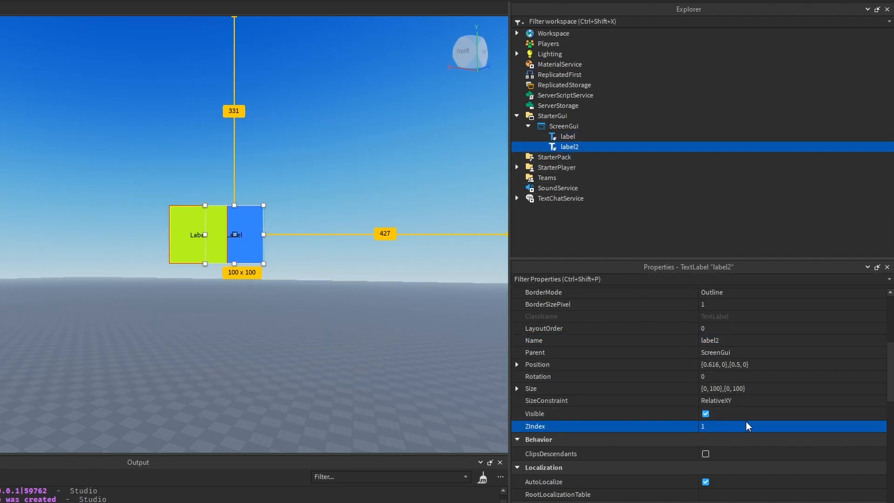
{"action": "left_click", "coordinate": [558, 137]}
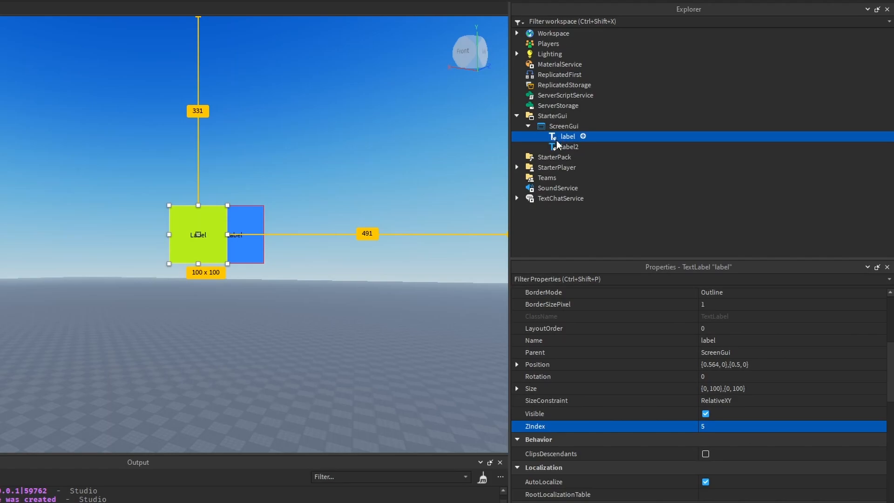
Duplicate the lime-green label, move the copy to the right of label2, and rename the copy label3.
{"action": "key", "text": "ctrl+d"}
{"action": "left_click_drag", "start_coordinate": [208, 246], "coordinate": [323, 247]}
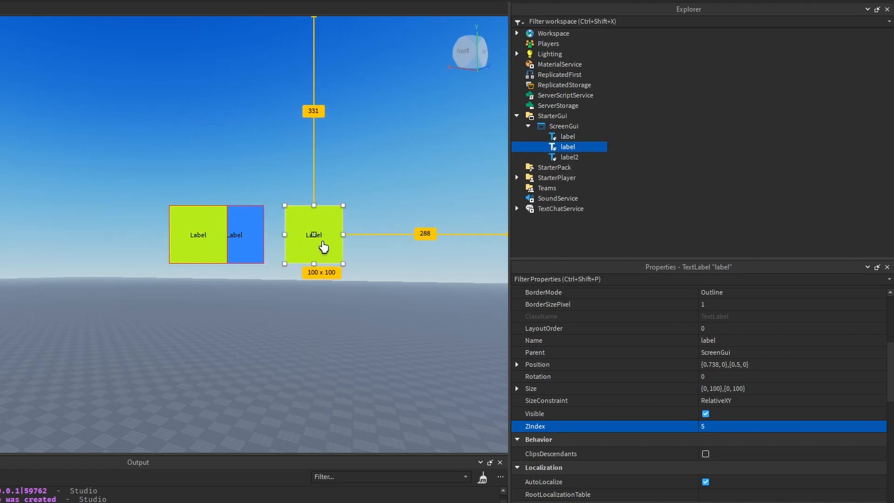
{"action": "scroll", "coordinate": [727, 420], "scroll_direction": "up", "scroll_amount": 3}
{"action": "left_click", "coordinate": [725, 453]}
{"action": "type", "text": "3"}
{"action": "key", "text": "Return"}
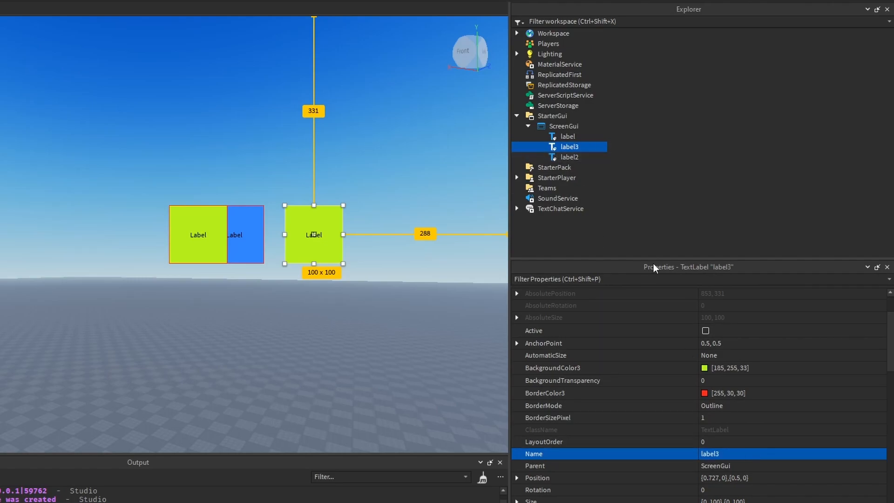
Set label3's background colour to dark brown (83, 36, 4) and apply the same background colour to label.
{"action": "left_click", "coordinate": [705, 368]}
{"action": "left_click_drag", "start_coordinate": [381, 112], "coordinate": [479, 119]}
{"action": "left_click", "coordinate": [546, 153]}
{"action": "left_click", "coordinate": [617, 210]}
{"action": "left_click", "coordinate": [580, 202]}
{"action": "left_click_drag", "start_coordinate": [580, 202], "coordinate": [597, 138]}
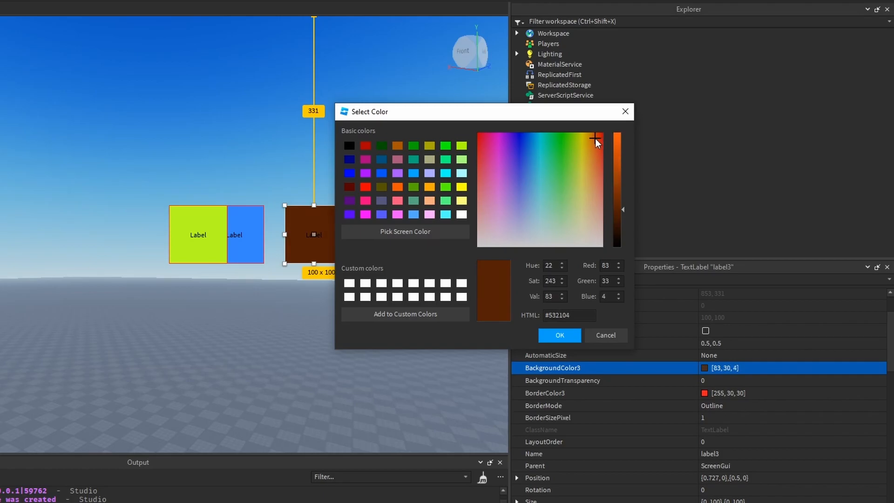
{"action": "left_click", "coordinate": [559, 335]}
{"action": "left_click", "coordinate": [567, 136]}
{"action": "key", "text": "ctrl+v"}
Recolour label2's background bright green (88, 255, 58) and position it between the two brown labels.
{"action": "left_click", "coordinate": [569, 157]}
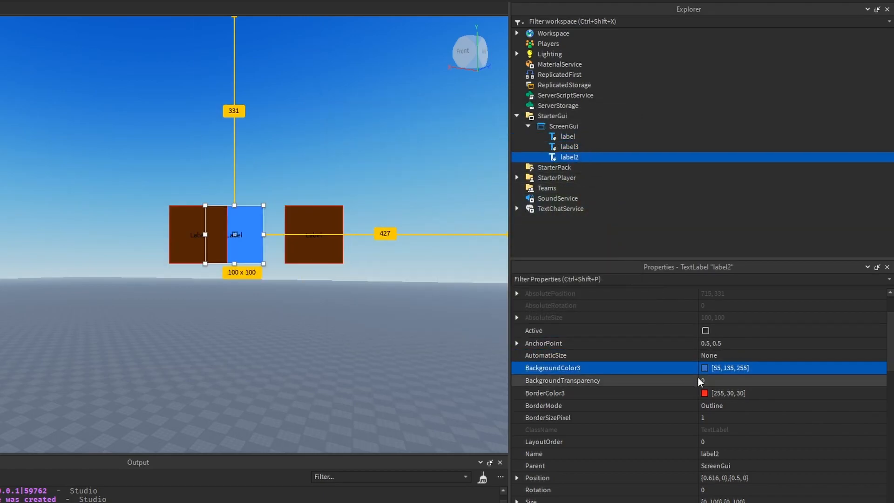
{"action": "left_click", "coordinate": [704, 368]}
{"action": "left_click", "coordinate": [431, 160]}
{"action": "left_click_drag", "start_coordinate": [373, 114], "coordinate": [515, 104]}
{"action": "left_click", "coordinate": [552, 150]}
{"action": "left_click", "coordinate": [576, 170]}
{"action": "left_click", "coordinate": [565, 152]}
{"action": "left_click", "coordinate": [556, 328]}
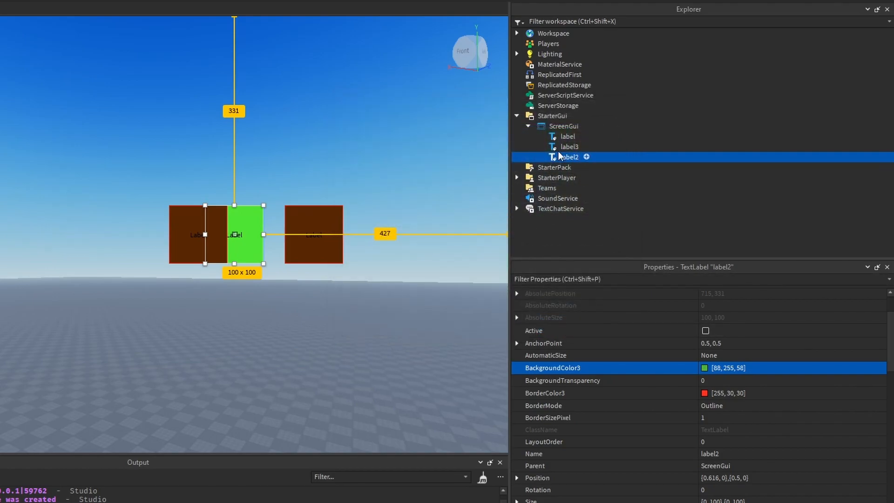
{"action": "left_click_drag", "start_coordinate": [253, 247], "coordinate": [274, 243]}
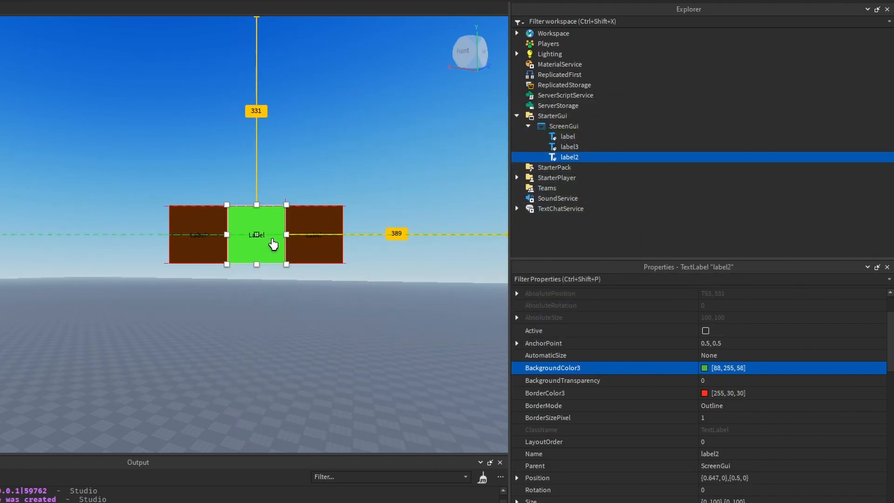
Review the three adjacent labels one by one and set label3's ZIndex to 1.
{"action": "left_click", "coordinate": [194, 240]}
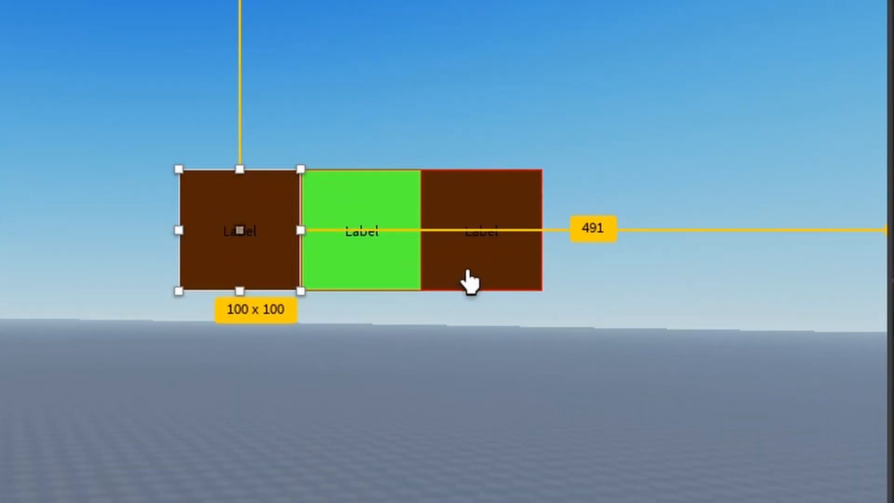
{"action": "left_click", "coordinate": [465, 270]}
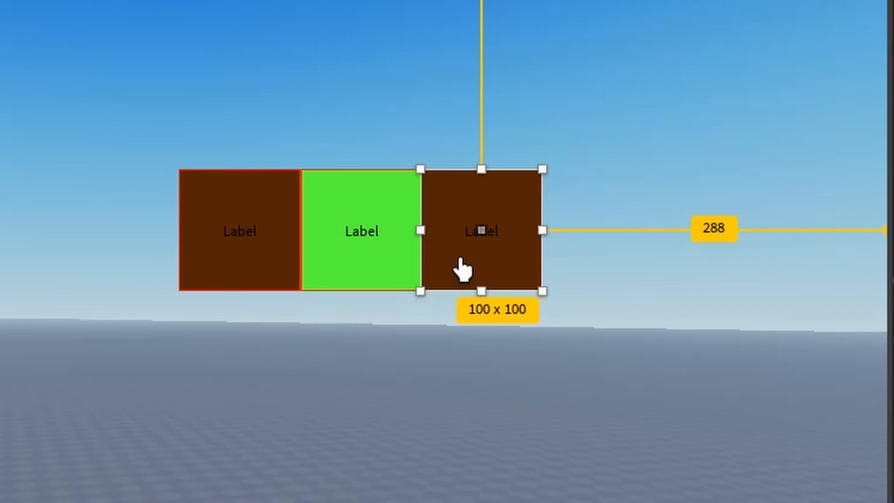
{"action": "left_click", "coordinate": [382, 250]}
{"action": "left_click", "coordinate": [242, 260]}
{"action": "left_click", "coordinate": [362, 235]}
{"action": "left_click", "coordinate": [480, 259]}
{"action": "left_click", "coordinate": [747, 404]}
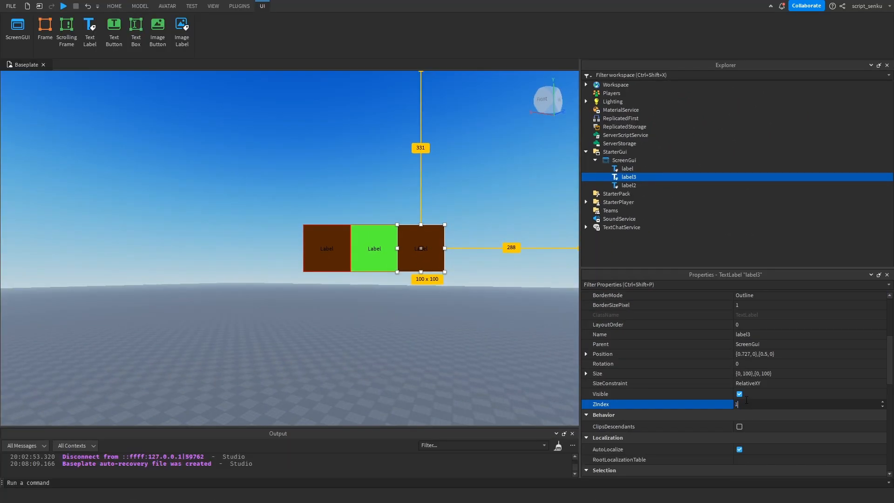
{"action": "key", "text": "Return"}
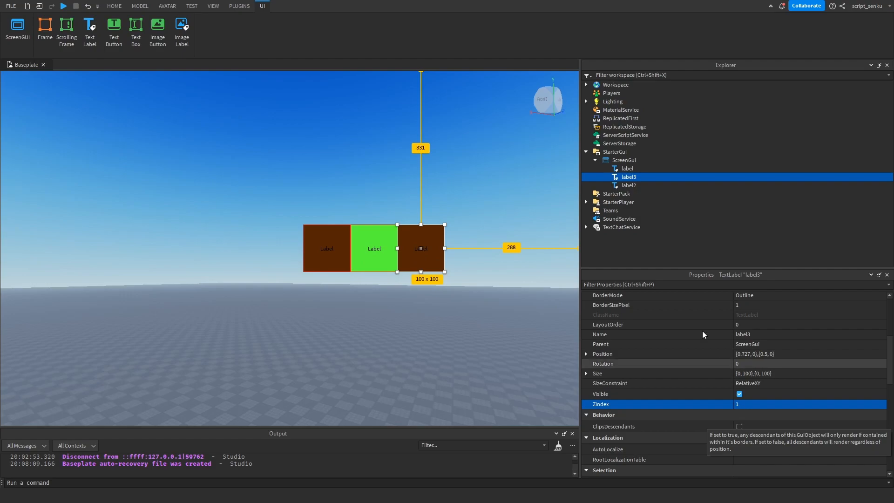
Compare the ZIndex values of label, label3 and label2.
{"action": "left_click", "coordinate": [624, 169]}
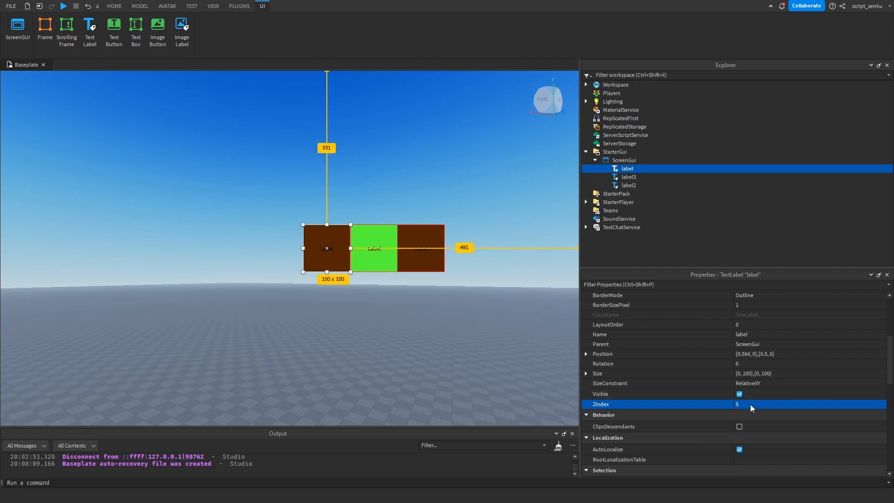
{"action": "left_click", "coordinate": [625, 177]}
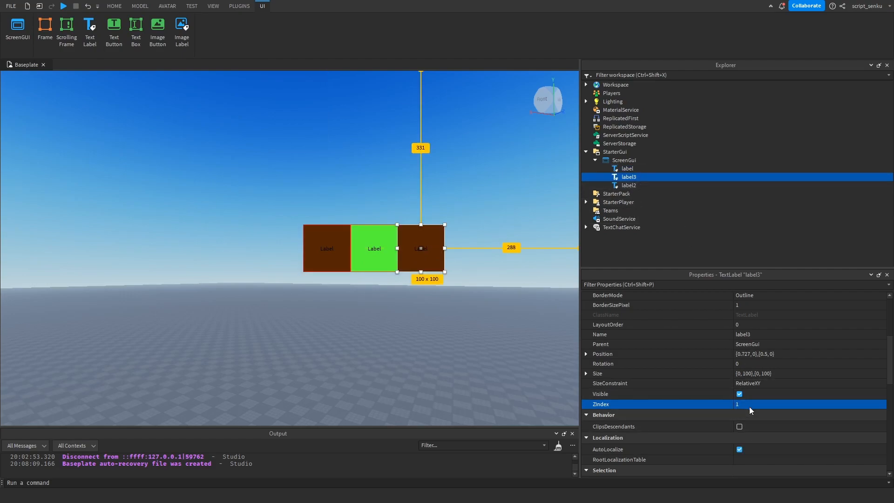
{"action": "left_click", "coordinate": [630, 186]}
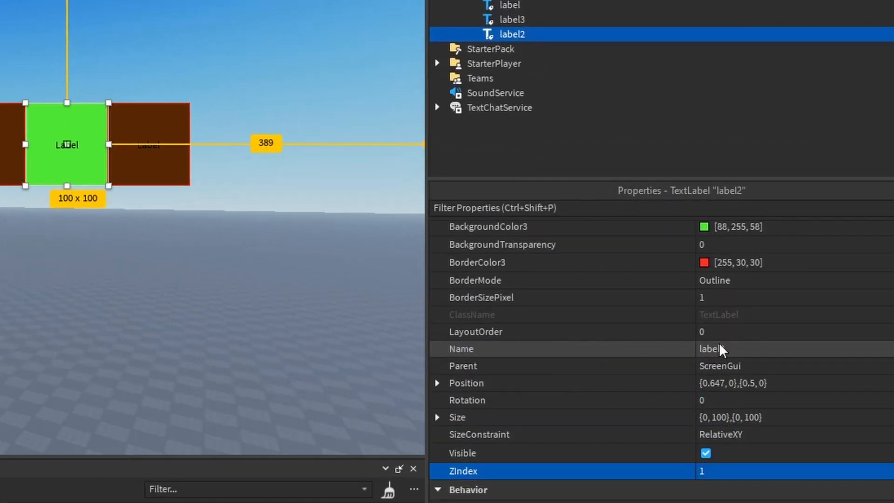
Rename the green label2 to veggies.
{"action": "left_click", "coordinate": [719, 348]}
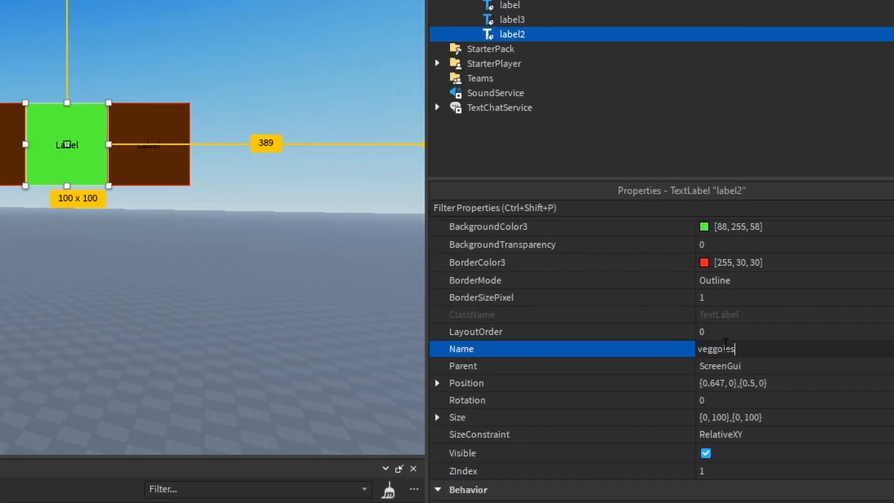
{"action": "type", "text": "veggies"}
{"action": "key", "text": "Return"}
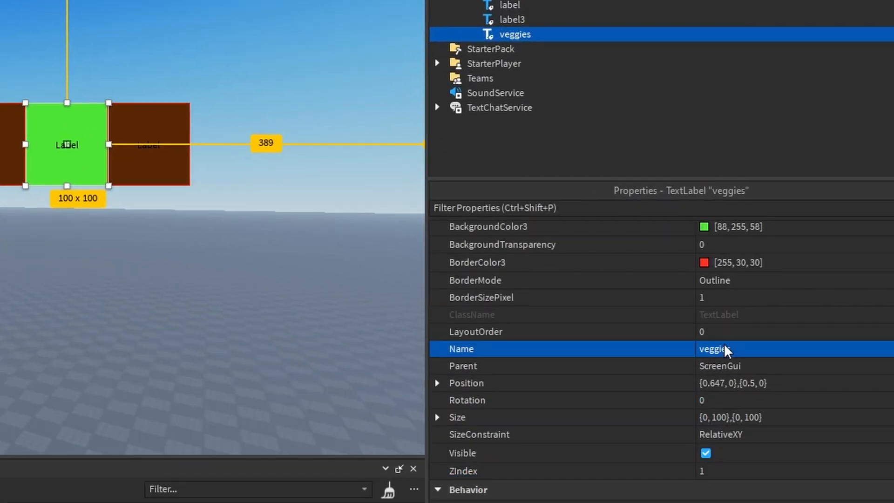
Rename the left brown label to top and the right brown label3 to bottom.
{"action": "left_click", "coordinate": [494, 4]}
{"action": "left_click", "coordinate": [738, 349]}
{"action": "type", "text": "to"}
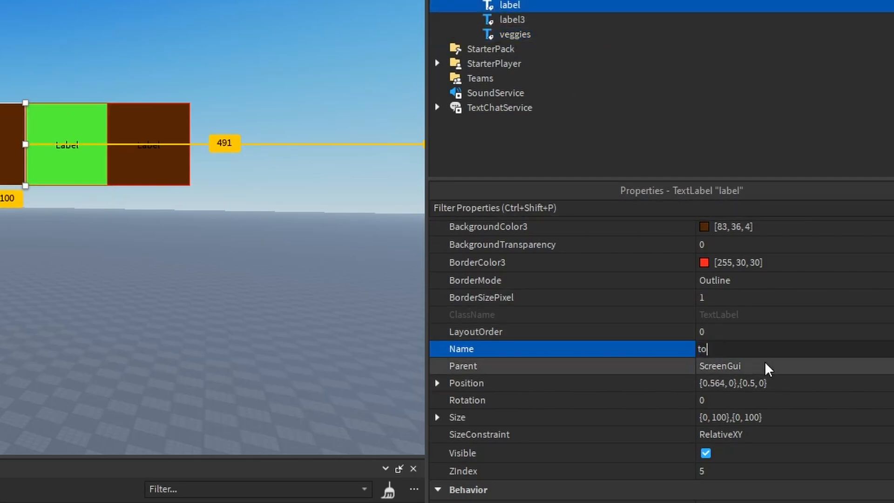
{"action": "type", "text": "p"}
{"action": "key", "text": "Return"}
{"action": "left_click", "coordinate": [509, 20]}
{"action": "left_click", "coordinate": [727, 349]}
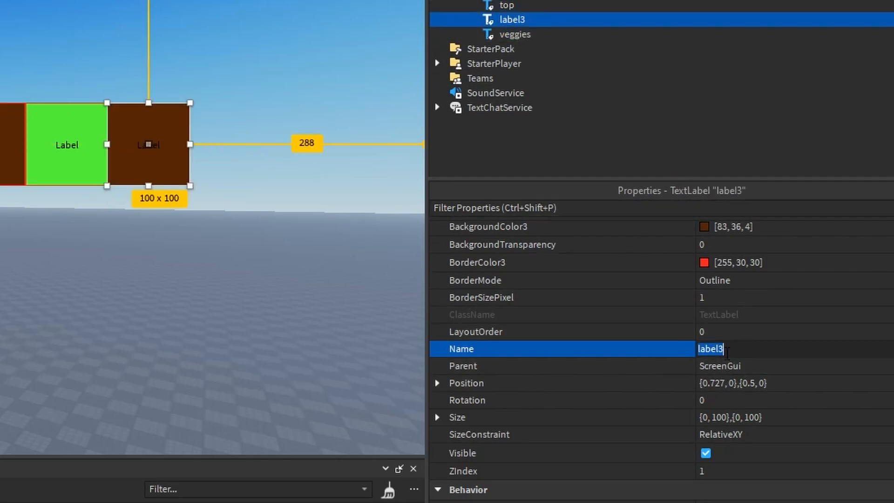
{"action": "type", "text": "bottom"}
{"action": "key", "text": "Return"}
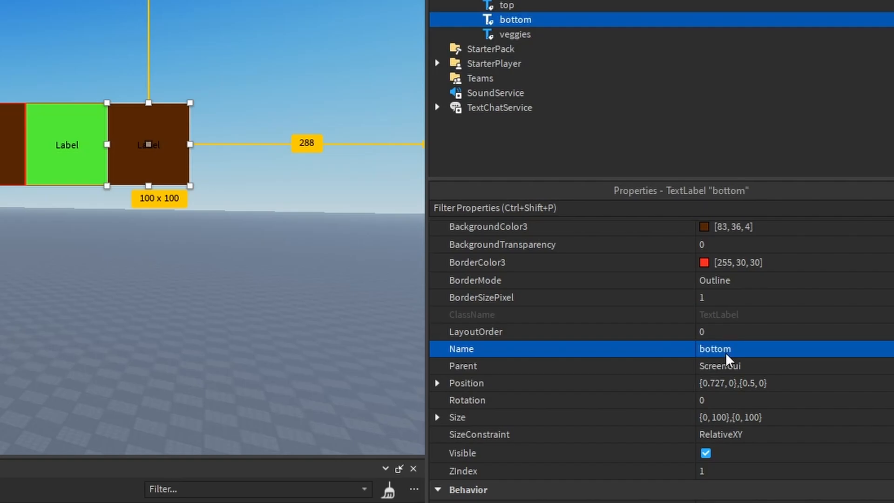
Spread the top, veggies and bottom labels apart, with veggies and bottom each stepped slightly lower.
{"action": "left_click", "coordinate": [506, 6]}
{"action": "left_click_drag", "start_coordinate": [274, 226], "coordinate": [259, 235]}
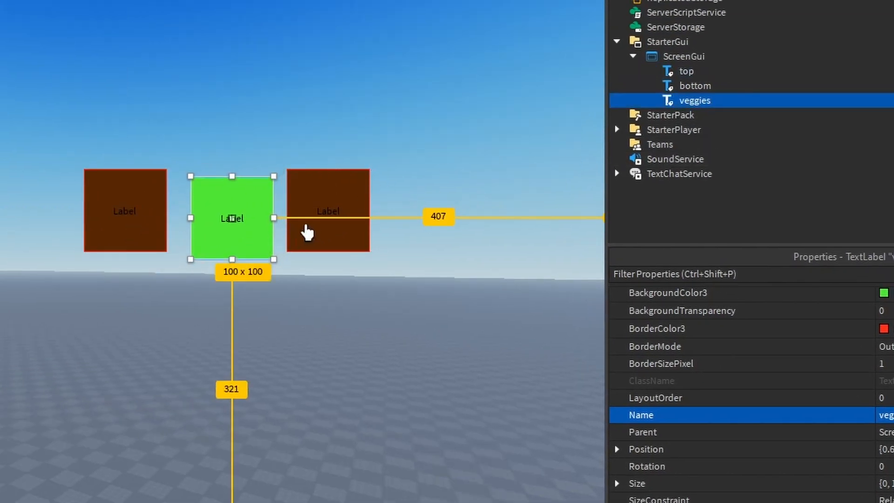
{"action": "left_click_drag", "start_coordinate": [315, 224], "coordinate": [336, 245]}
Check the top label's ZIndex and set the bottom label's ZIndex to 0.
{"action": "left_click", "coordinate": [686, 71]}
{"action": "left_click", "coordinate": [764, 476]}
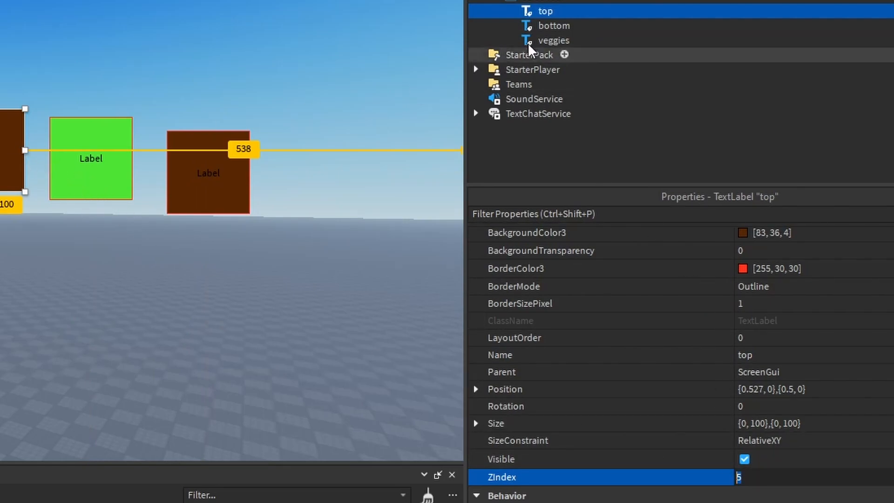
{"action": "left_click", "coordinate": [540, 41]}
{"action": "left_click", "coordinate": [545, 26]}
{"action": "left_click", "coordinate": [751, 476]}
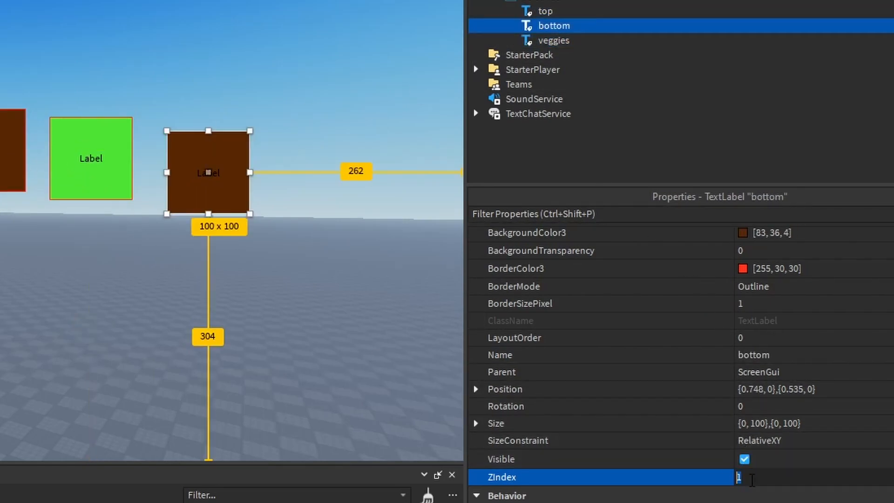
{"action": "key", "text": "Return"}
Set the veggies label's ZIndex to 2 and compare it with the bottom label's ZIndex.
{"action": "left_click", "coordinate": [548, 39]}
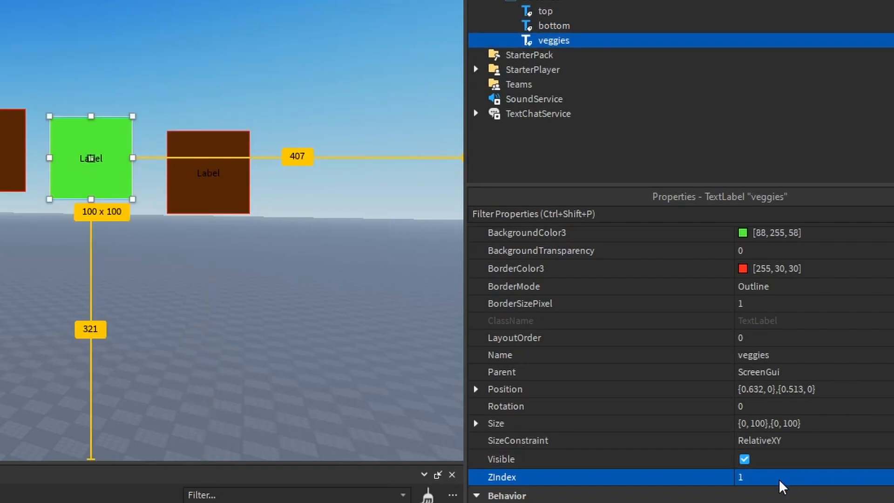
{"action": "left_click", "coordinate": [780, 479]}
{"action": "type", "text": "2"}
{"action": "key", "text": "Return"}
{"action": "left_click", "coordinate": [545, 26]}
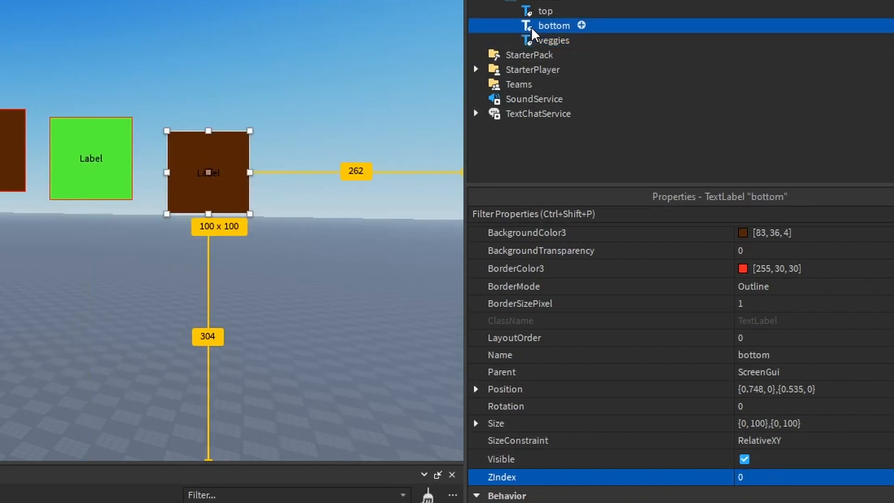
{"action": "left_click", "coordinate": [542, 40]}
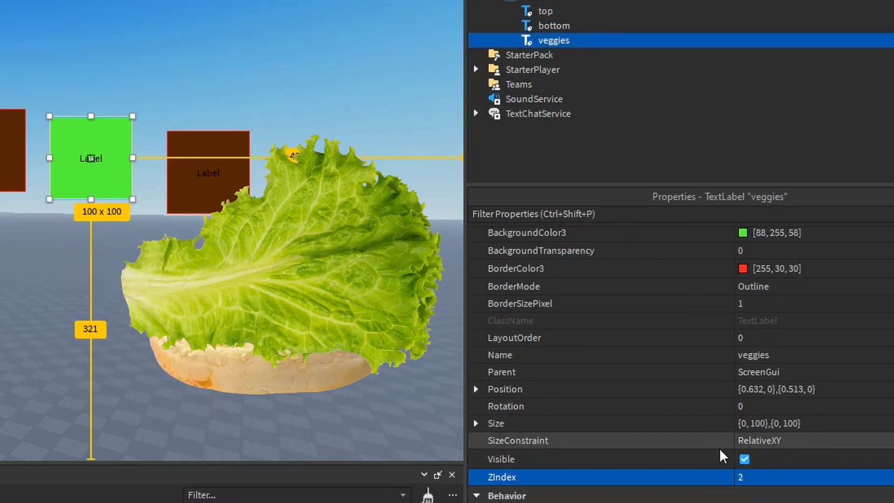
Check the top label's ZIndex and compare it with the bottom label's ZIndex.
{"action": "left_click", "coordinate": [532, 3]}
{"action": "left_click", "coordinate": [532, 9]}
{"action": "scroll", "coordinate": [788, 443], "scroll_direction": "down", "scroll_amount": 3}
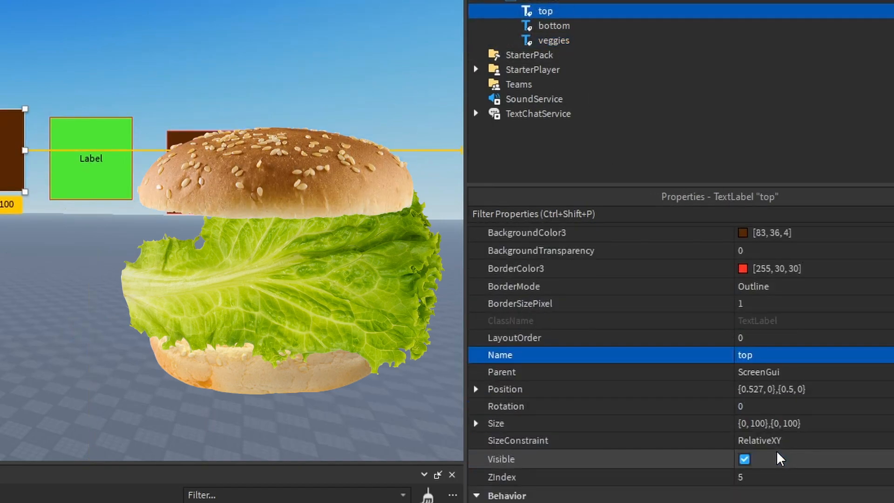
{"action": "left_click", "coordinate": [219, 186]}
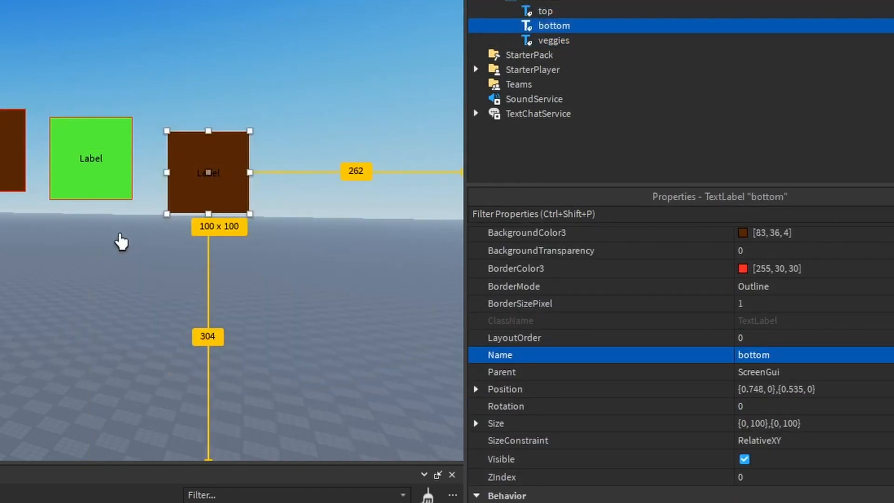
Overlap the bottom, veggies and top labels in one row, check the bottom label's ZIndex, and stack top directly over bottom.
{"action": "left_click_drag", "start_coordinate": [205, 186], "coordinate": [141, 177]}
{"action": "left_click_drag", "start_coordinate": [258, 249], "coordinate": [258, 249]}
{"action": "left_click_drag", "start_coordinate": [99, 242], "coordinate": [173, 245]}
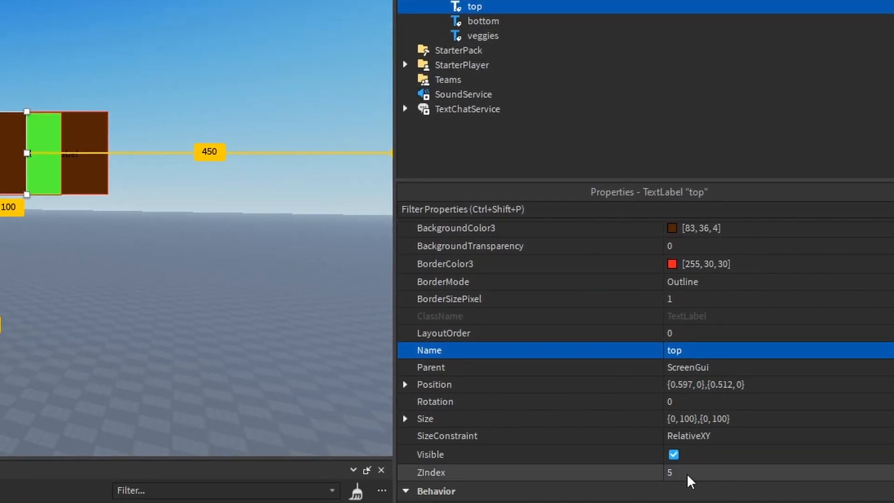
{"action": "left_click", "coordinate": [486, 22]}
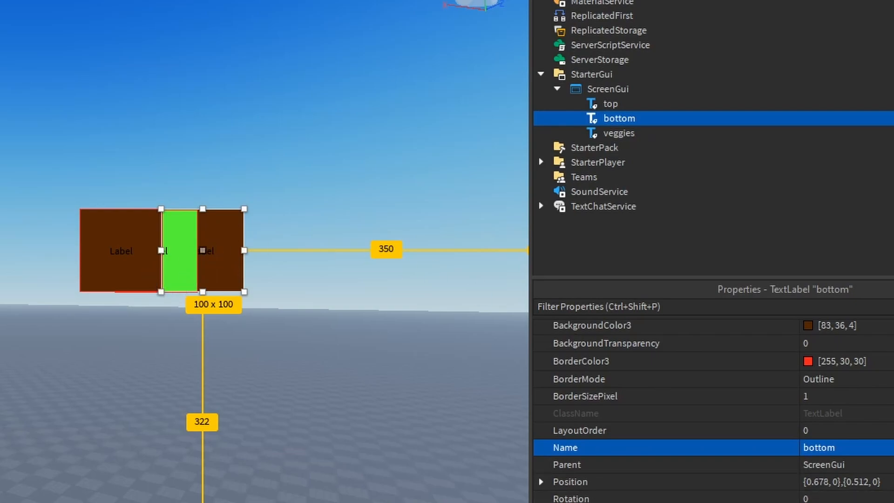
{"action": "left_click", "coordinate": [182, 266]}
{"action": "left_click_drag", "start_coordinate": [176, 275], "coordinate": [232, 273]}
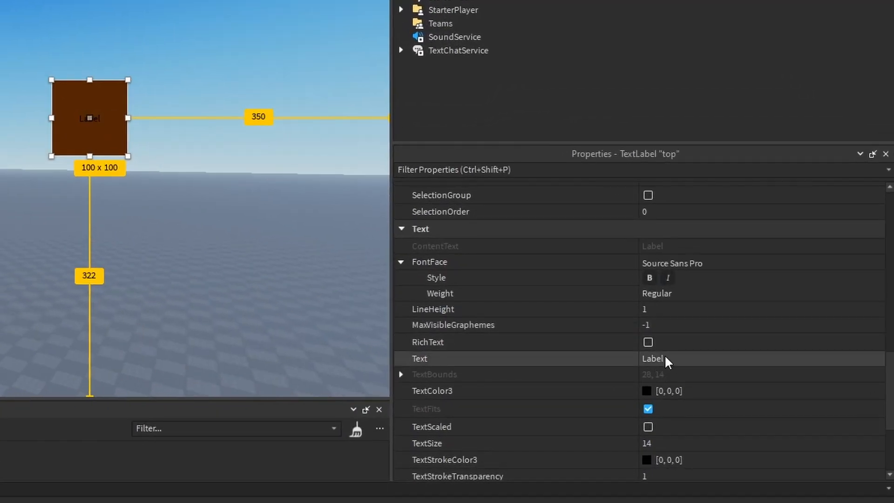
Try the Fredoka One and Josefin Sans fonts on the top label's text.
{"action": "left_click", "coordinate": [690, 264]}
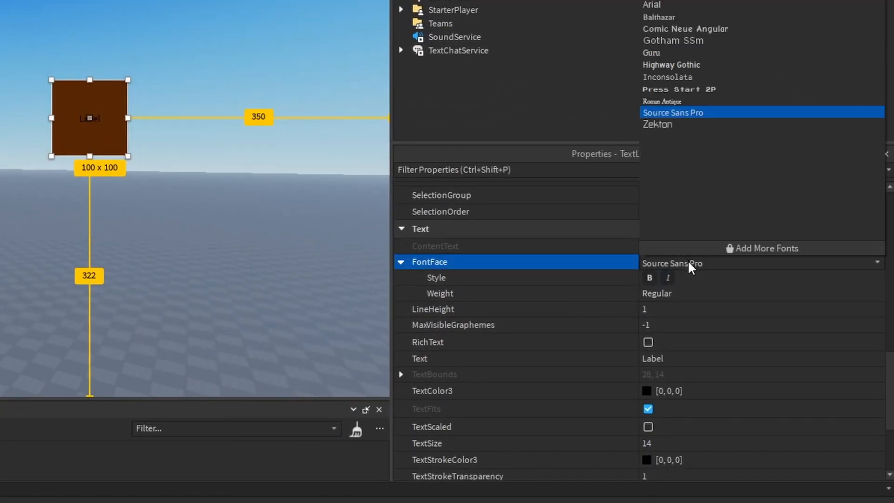
{"action": "left_click", "coordinate": [671, 102]}
{"action": "left_click", "coordinate": [683, 264]}
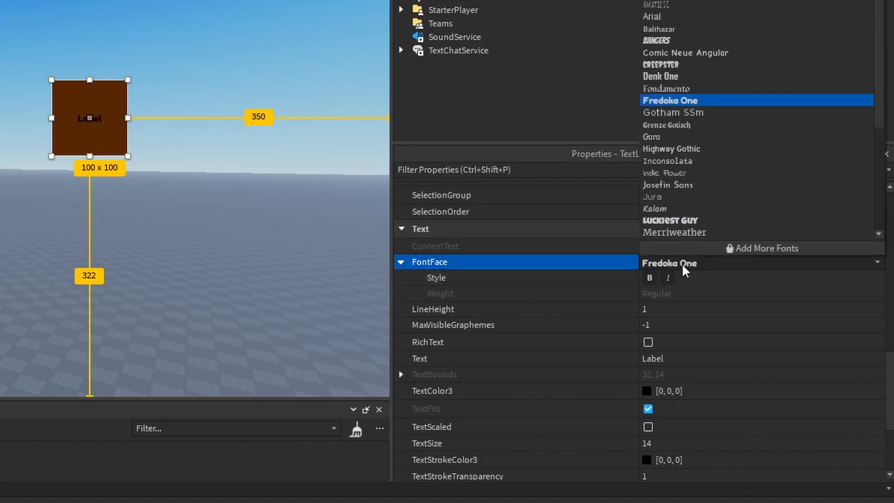
{"action": "left_click", "coordinate": [673, 185]}
Set the top label's BackgroundTransparency to 1.
{"action": "scroll", "coordinate": [727, 330], "scroll_direction": "up", "scroll_amount": 10}
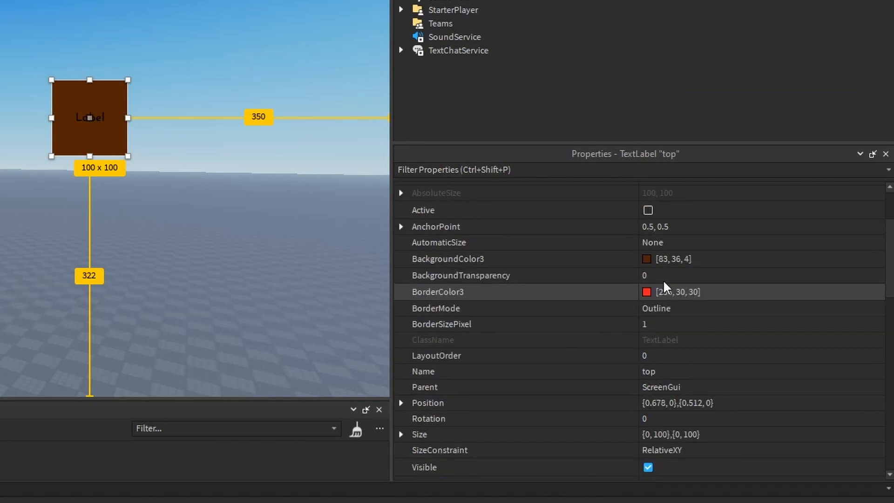
{"action": "left_click", "coordinate": [655, 275]}
{"action": "type", "text": "1"}
Set the top label's FontFace to Luckiest Guy.
{"action": "scroll", "coordinate": [675, 271], "scroll_direction": "down", "scroll_amount": 10}
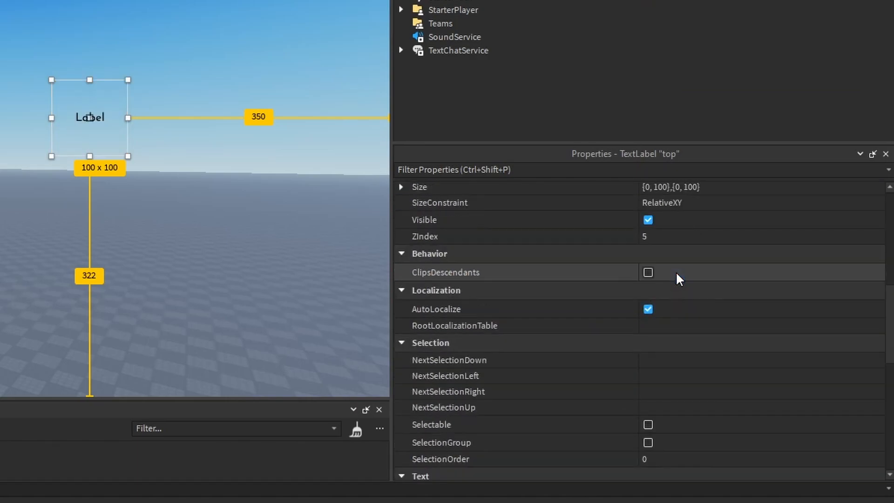
{"action": "left_click", "coordinate": [689, 313]}
{"action": "left_click", "coordinate": [689, 313]}
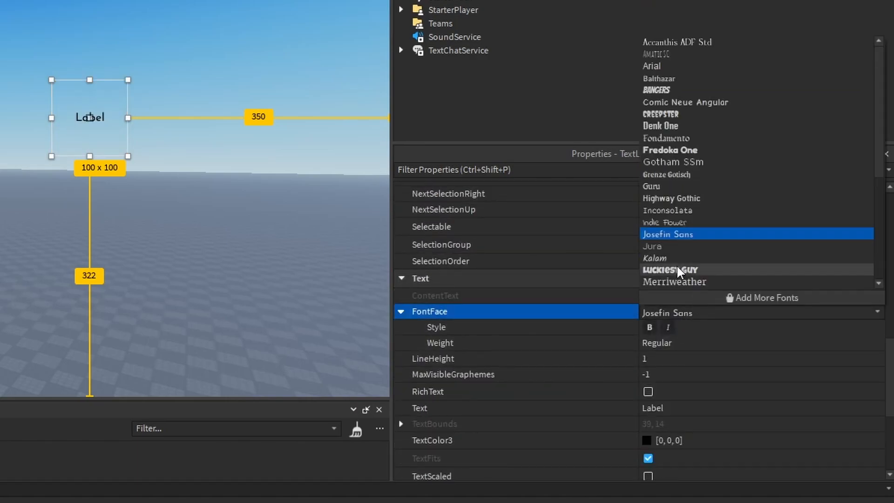
{"action": "left_click", "coordinate": [678, 268]}
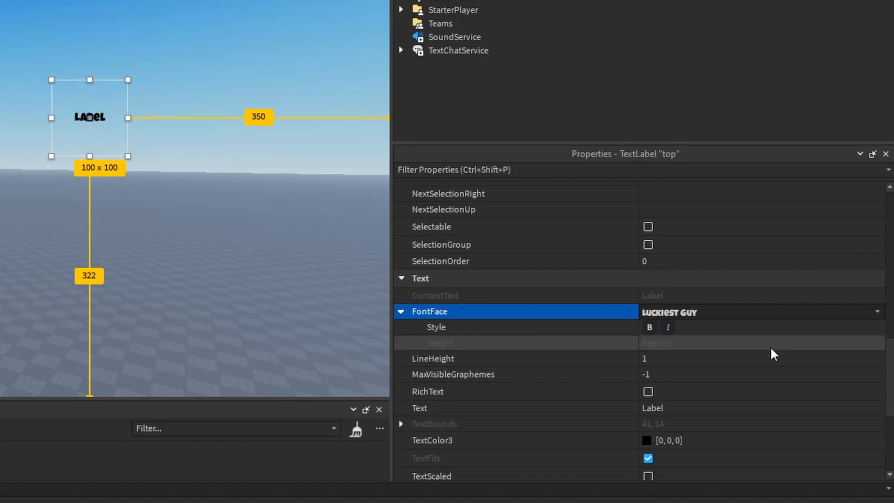
Set the top label's text to "Whatever I want" and widen the label to 400 x 100.
{"action": "scroll", "coordinate": [694, 367], "scroll_direction": "down", "scroll_amount": 3}
{"action": "left_click", "coordinate": [720, 311]}
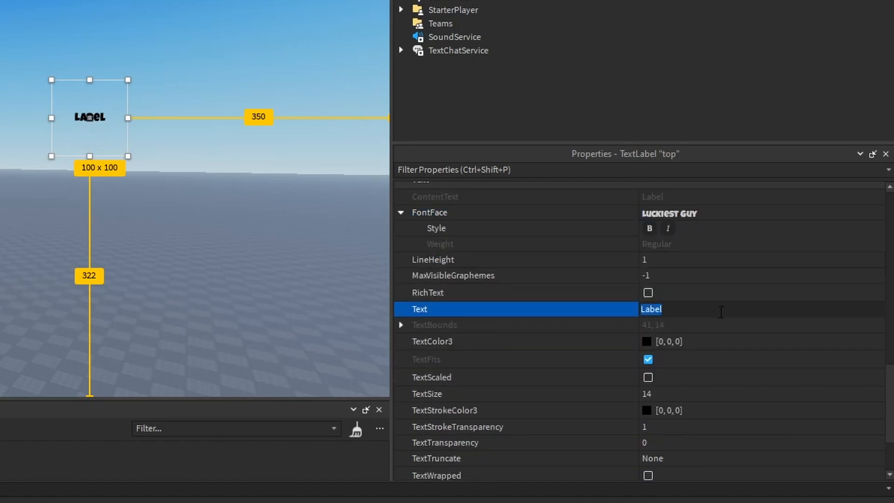
{"action": "type", "text": "Whatever I wan"}
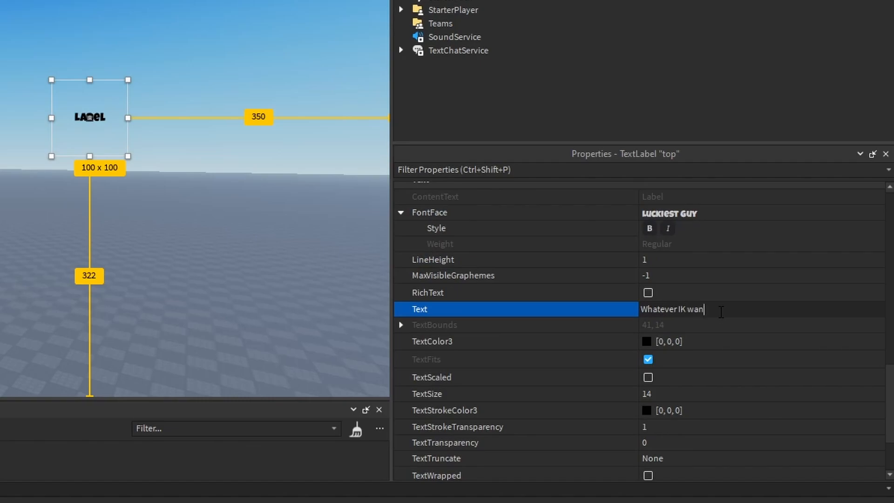
{"action": "type", "text": "t"}
{"action": "key", "text": "Return"}
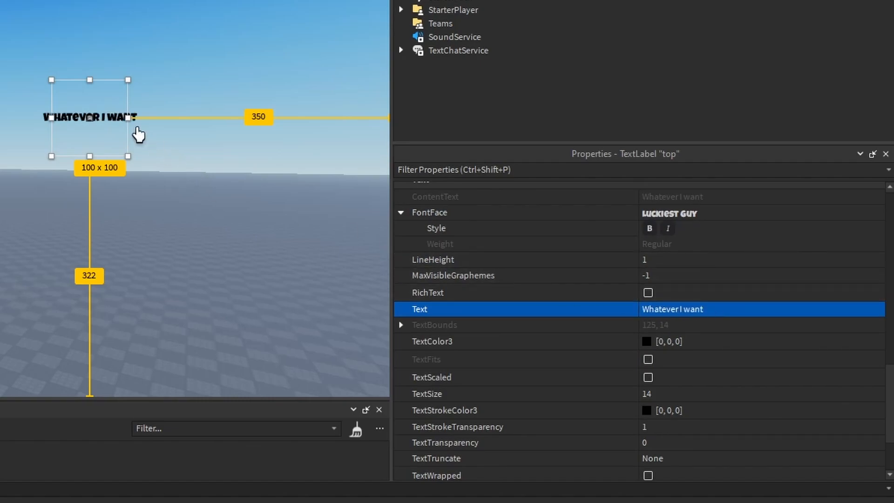
{"action": "left_click_drag", "start_coordinate": [129, 120], "coordinate": [355, 117]}
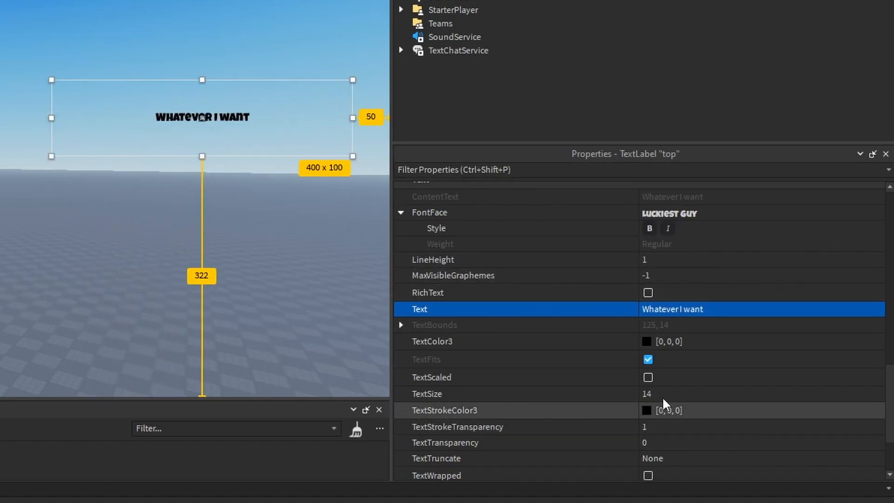
Turn on TextScaled for the top label, move it further left, and review its text properties.
{"action": "left_click", "coordinate": [647, 377]}
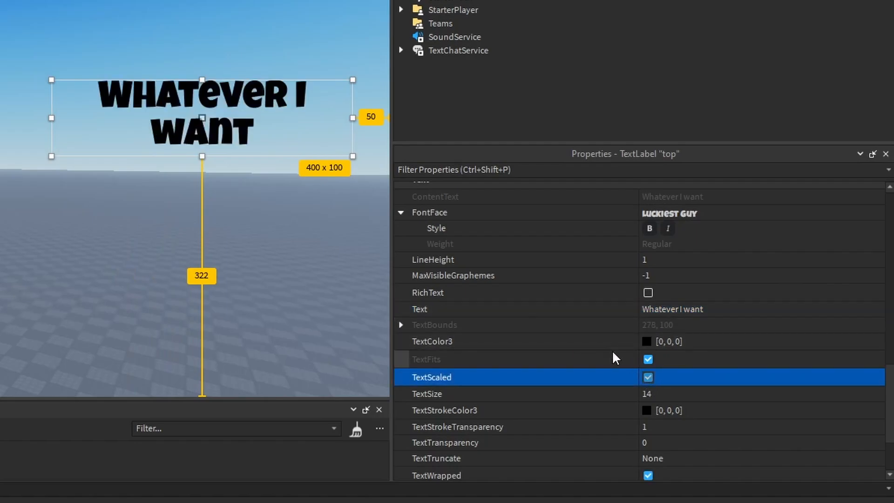
{"action": "left_click_drag", "start_coordinate": [230, 132], "coordinate": [55, 130]}
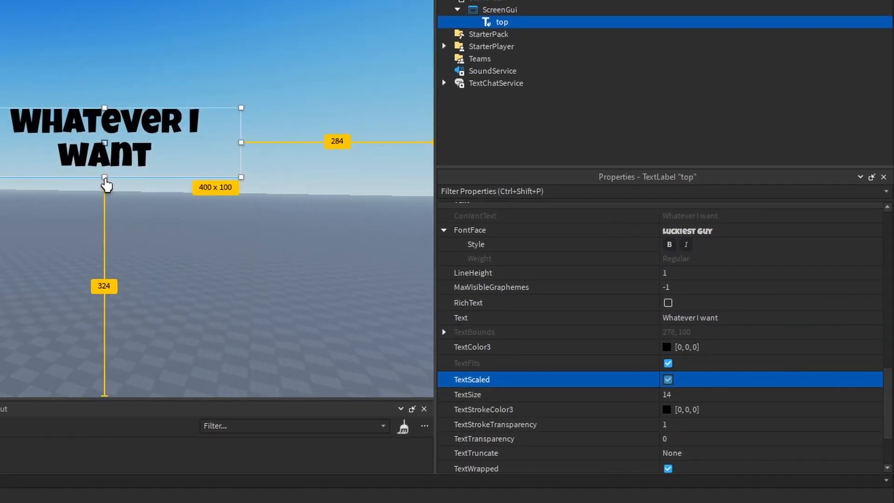
{"action": "scroll", "coordinate": [693, 326], "scroll_direction": "up", "scroll_amount": 4}
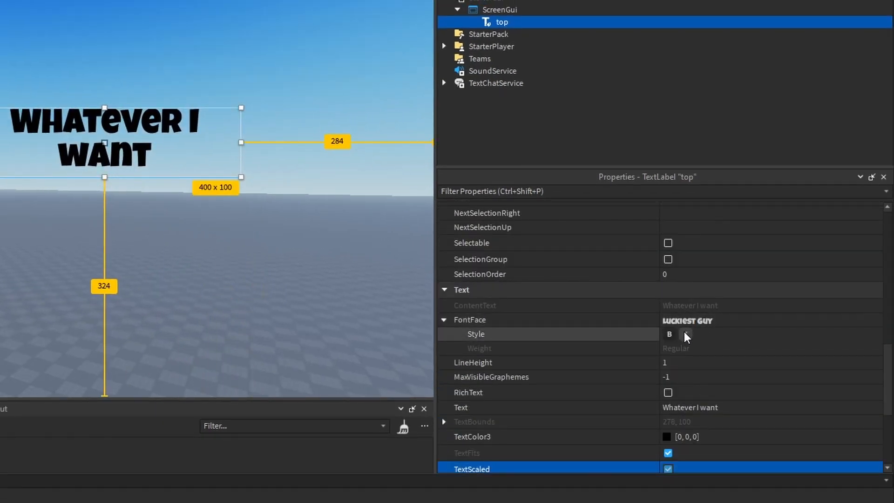
{"action": "scroll", "coordinate": [687, 354], "scroll_direction": "down", "scroll_amount": 2}
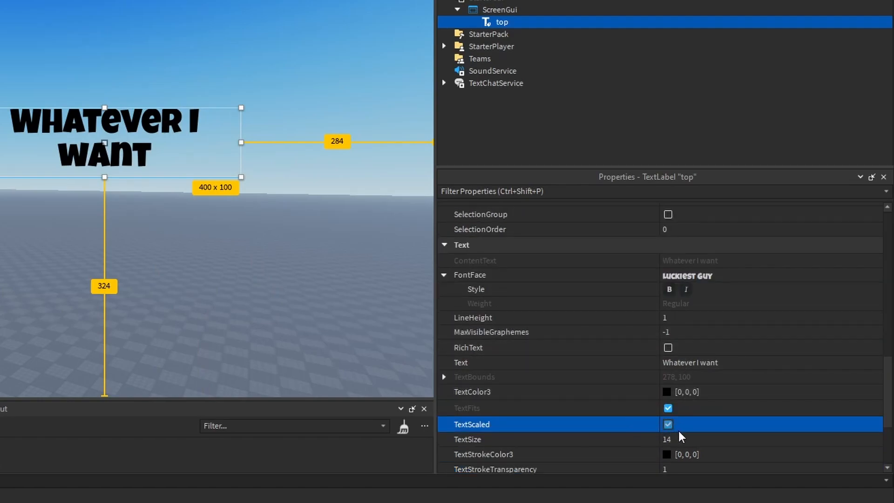
{"action": "scroll", "coordinate": [680, 436], "scroll_direction": "down", "scroll_amount": 2}
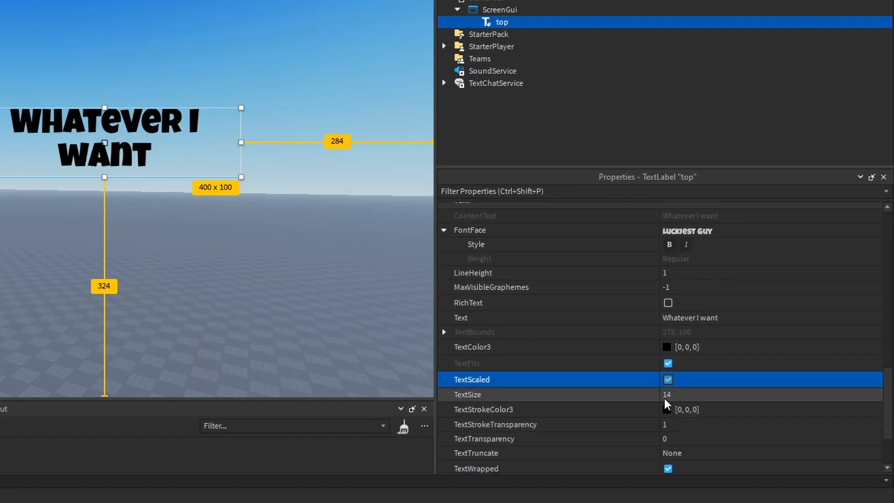
Turn off TextScaled, set the label's TextSize to 18, and turn TextScaled back on.
{"action": "left_click", "coordinate": [667, 378]}
{"action": "left_click", "coordinate": [670, 394]}
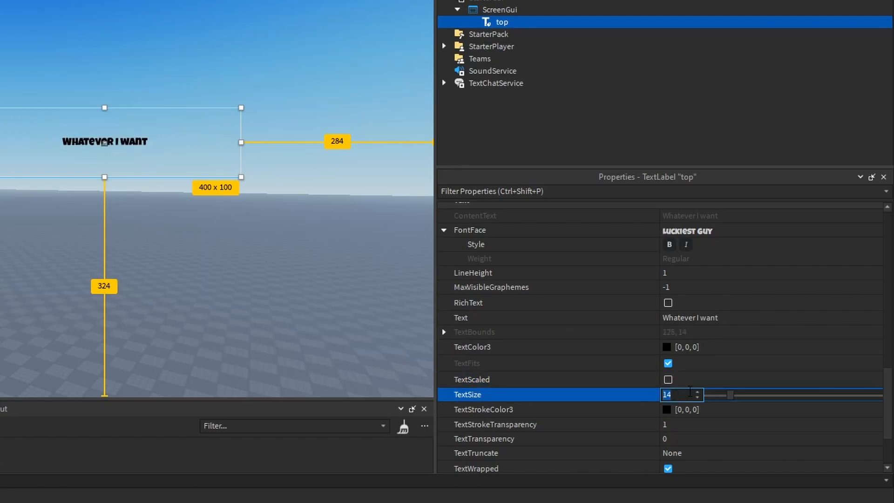
{"action": "type", "text": "1"}
{"action": "key", "text": "Return"}
{"action": "left_click", "coordinate": [692, 385]}
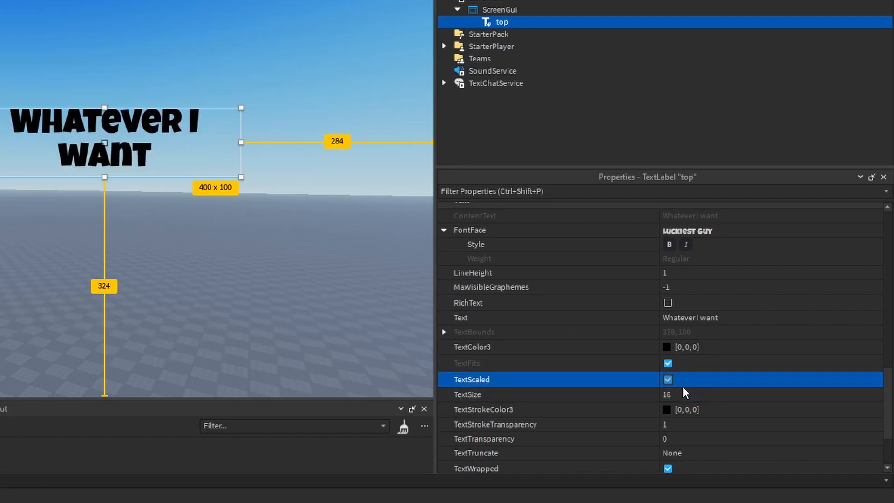
Set the label's TextSize to 22 with TextScaled off, and re-enable TextScaled.
{"action": "left_click", "coordinate": [685, 386]}
{"action": "left_click", "coordinate": [683, 394]}
{"action": "type", "text": "22"}
{"action": "key", "text": "Return"}
{"action": "left_click", "coordinate": [667, 379]}
Shrink the label's height to about 28, set its Size to {0, 400},{0, 40}, and move it slightly down and left.
{"action": "left_click_drag", "start_coordinate": [103, 183], "coordinate": [105, 129]}
{"action": "scroll", "coordinate": [559, 291], "scroll_direction": "up", "scroll_amount": 10}
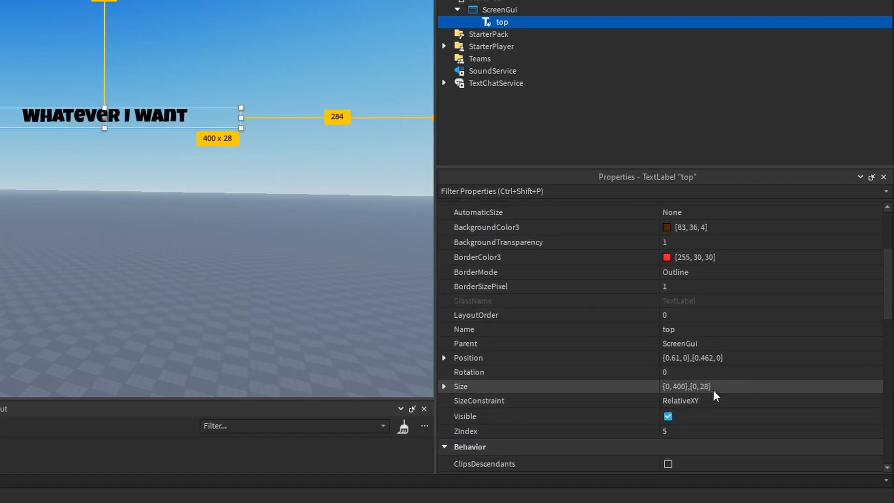
{"action": "left_click", "coordinate": [701, 386]}
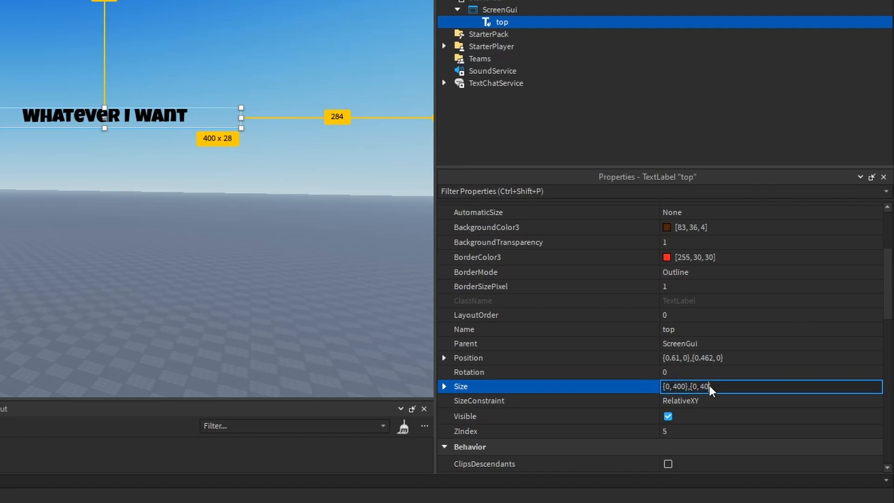
{"action": "key", "text": "Return"}
{"action": "left_click_drag", "start_coordinate": [97, 123], "coordinate": [73, 163]}
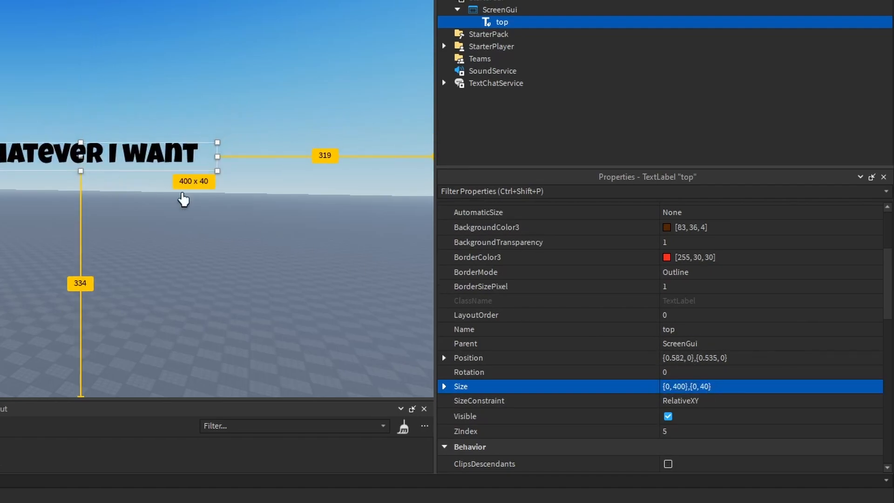
Set the label's Size to {1, 0},{1, 0} so it fills the whole screen.
{"action": "left_click", "coordinate": [692, 386]}
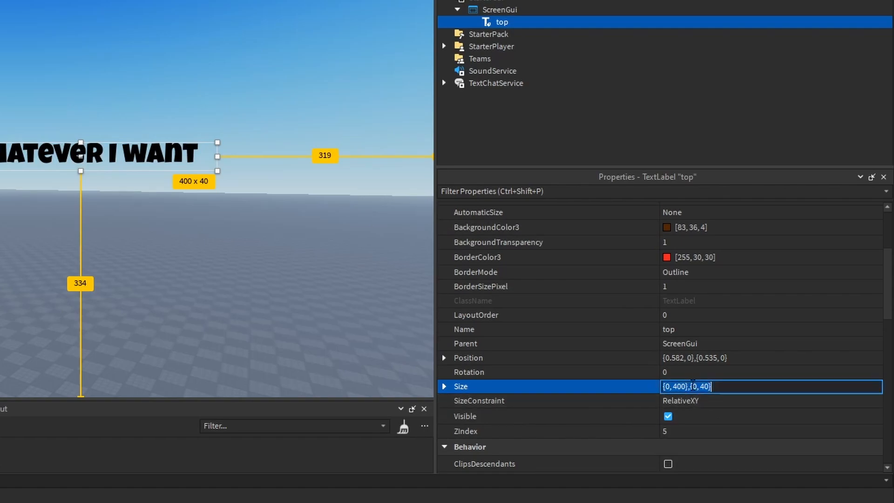
{"action": "type", "text": "1, 0},{1, 0"}
{"action": "key", "text": "Return"}
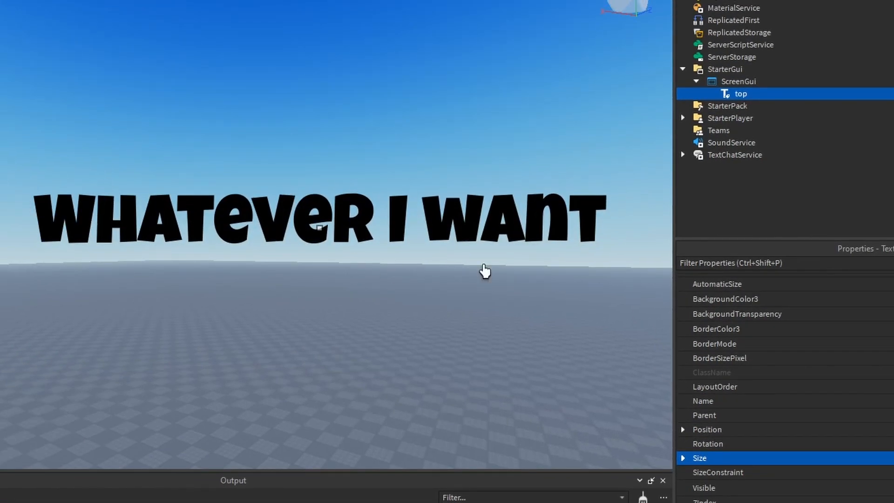
Center the full-screen label by setting its Position to {0.5, 0},{0.5, 0}, and check its AnchorPoint.
{"action": "left_click_drag", "start_coordinate": [320, 230], "coordinate": [278, 207]}
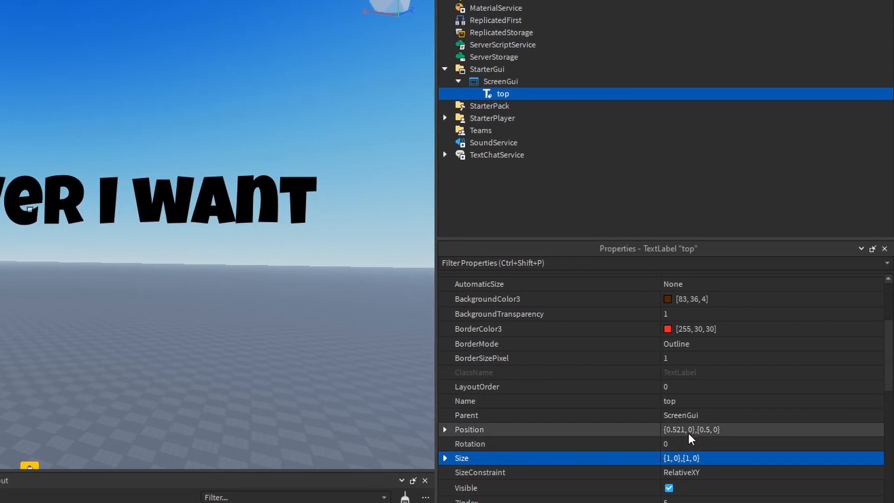
{"action": "left_click", "coordinate": [691, 429]}
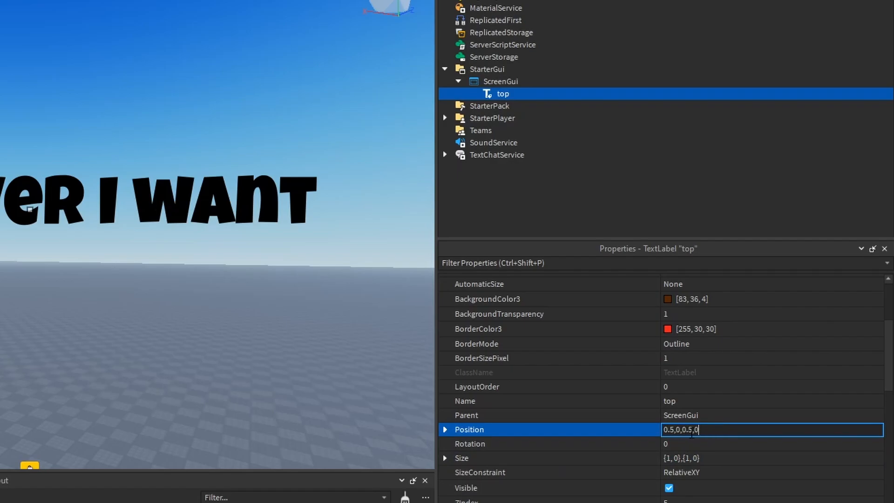
{"action": "type", "text": "0.5,0,0.5,0"}
{"action": "key", "text": "Return"}
{"action": "scroll", "coordinate": [691, 433], "scroll_direction": "up", "scroll_amount": 3}
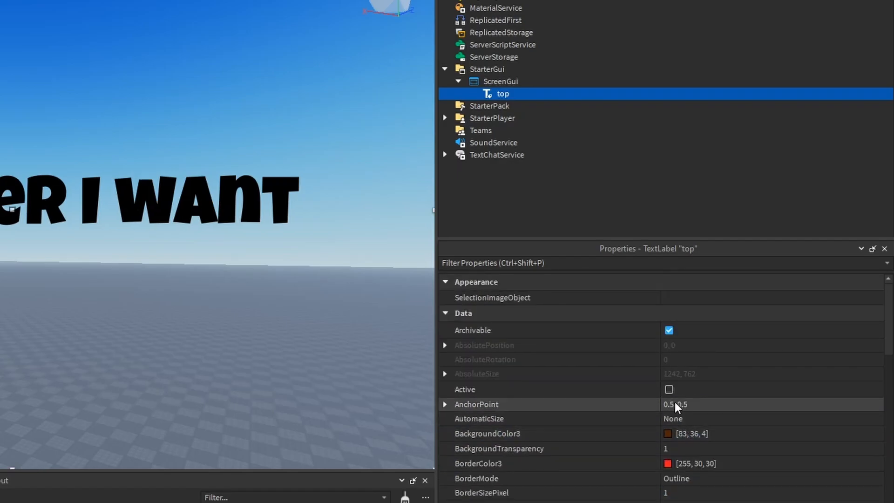
{"action": "scroll", "coordinate": [676, 409], "scroll_direction": "down", "scroll_amount": 3}
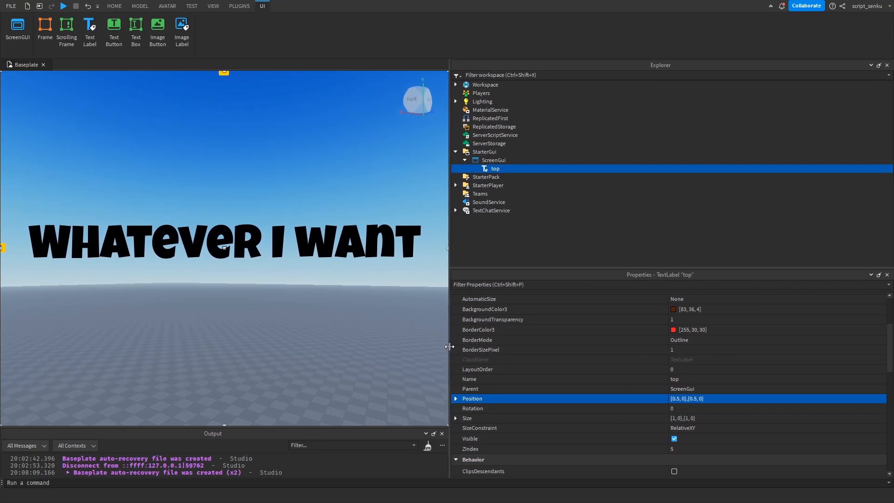
Narrow the game viewport slightly and toggle TextScaled off and back on to compare the text display.
{"action": "left_click_drag", "start_coordinate": [449, 346], "coordinate": [416, 349]}
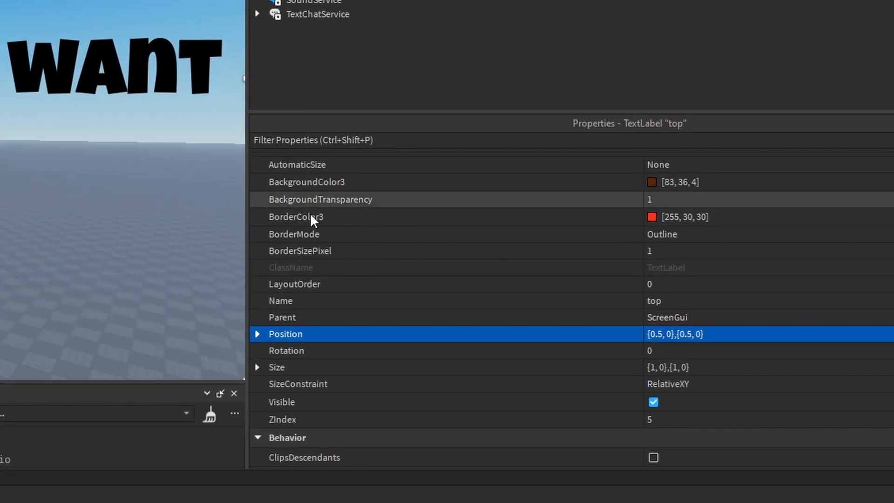
{"action": "scroll", "coordinate": [627, 289], "scroll_direction": "down", "scroll_amount": 10}
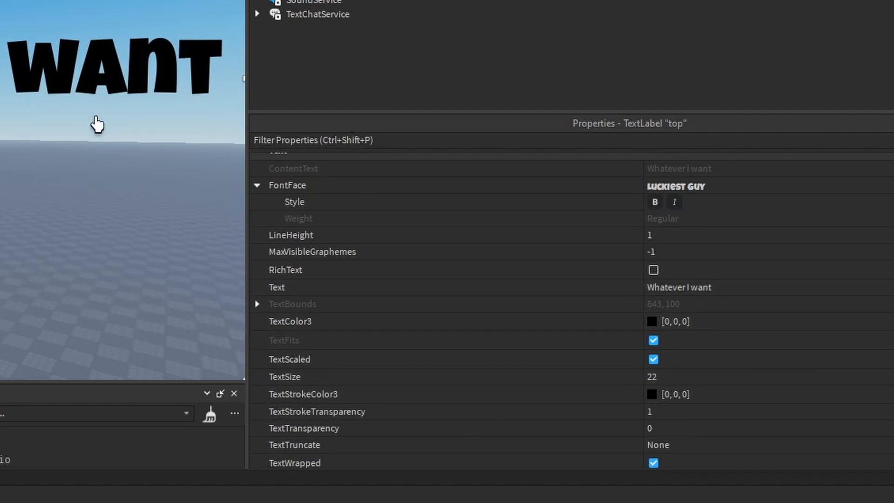
{"action": "left_click", "coordinate": [653, 360]}
{"action": "left_click", "coordinate": [653, 360]}
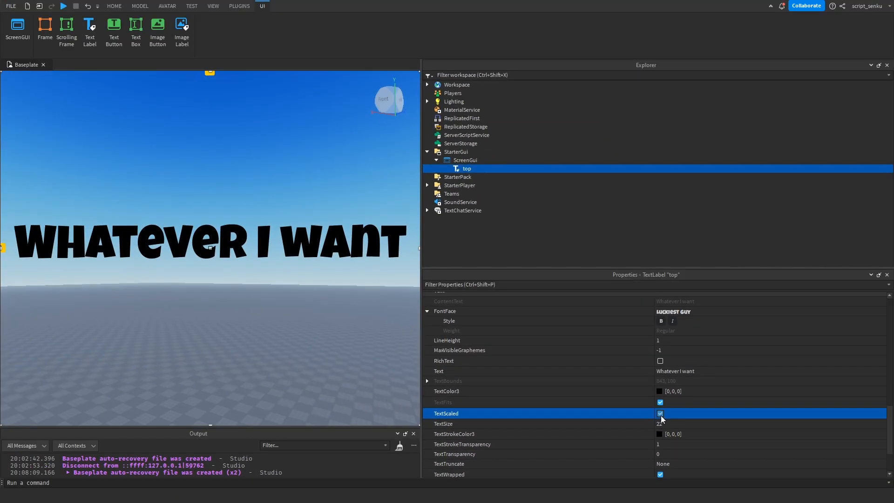
Shrink the game viewport's width considerably and widen it again to examine how the scaled text adapts.
{"action": "scroll", "coordinate": [661, 409], "scroll_direction": "up", "scroll_amount": 10}
{"action": "left_click_drag", "start_coordinate": [422, 326], "coordinate": [289, 295]}
{"action": "left_click_drag", "start_coordinate": [289, 295], "coordinate": [427, 297]}
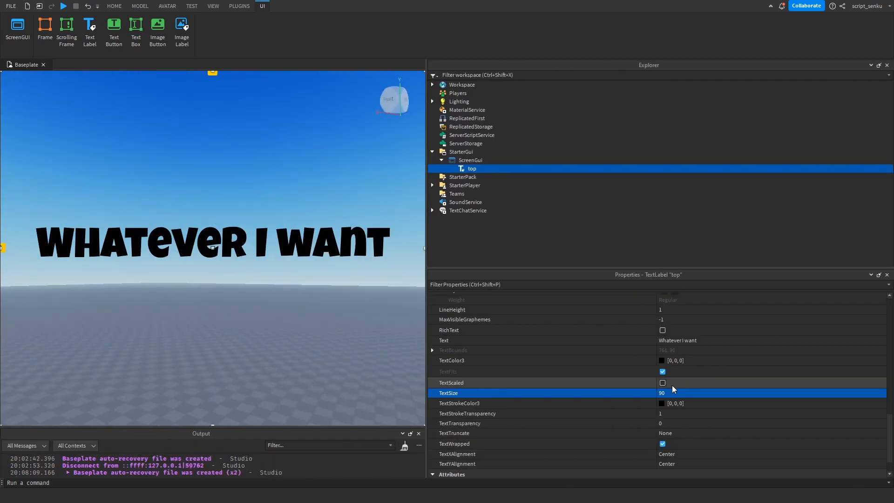
Set the label's TextSize to 100.
{"action": "left_click", "coordinate": [680, 396]}
{"action": "type", "text": "100"}
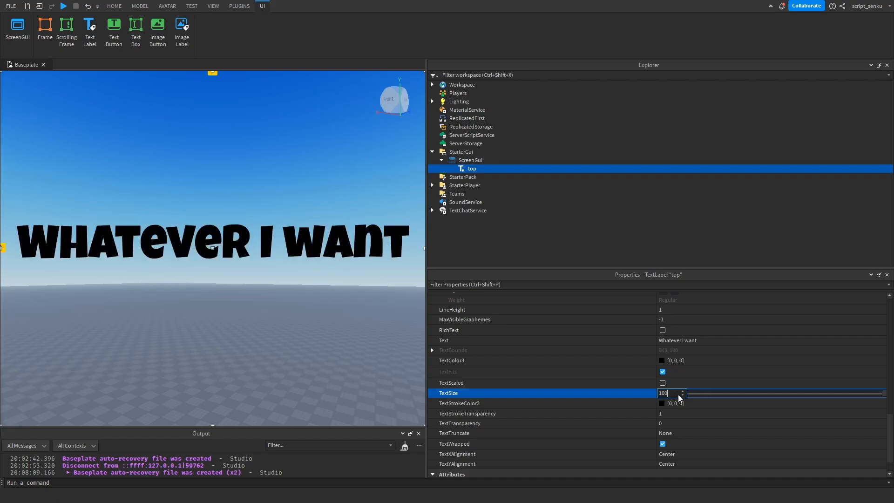
{"action": "key", "text": "Return"}
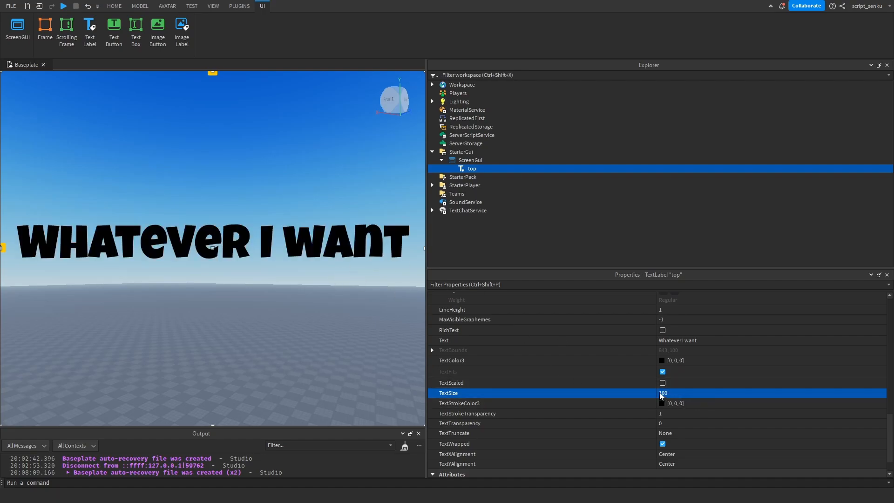
Narrow the game viewport and widen it again, toggling TextScaled on and back off to compare how the text adapts.
{"action": "left_click_drag", "start_coordinate": [425, 381], "coordinate": [206, 350]}
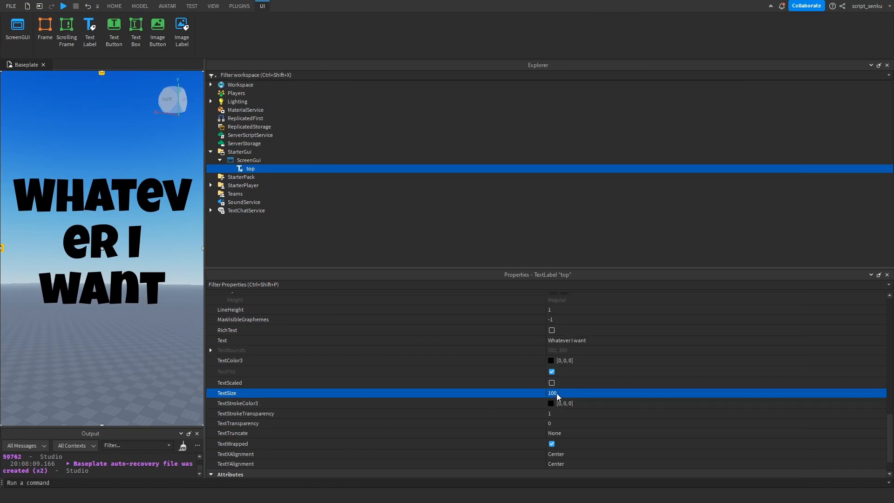
{"action": "left_click", "coordinate": [551, 383]}
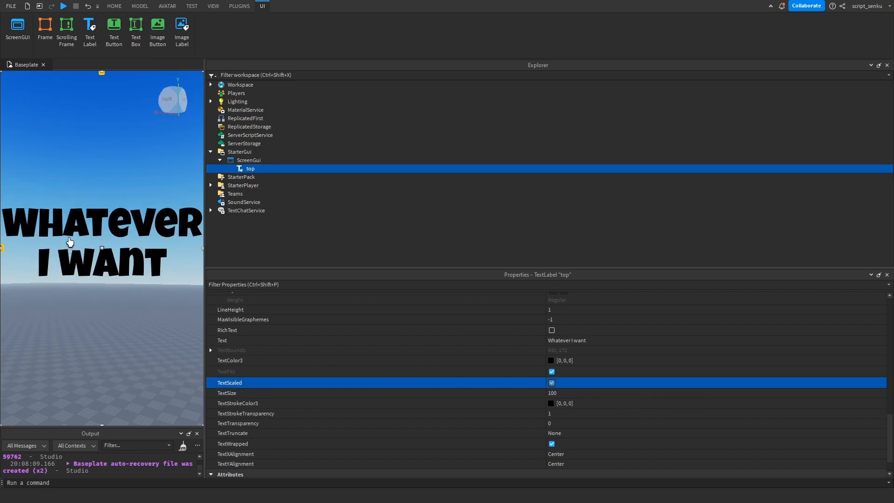
{"action": "left_click_drag", "start_coordinate": [204, 299], "coordinate": [388, 298]}
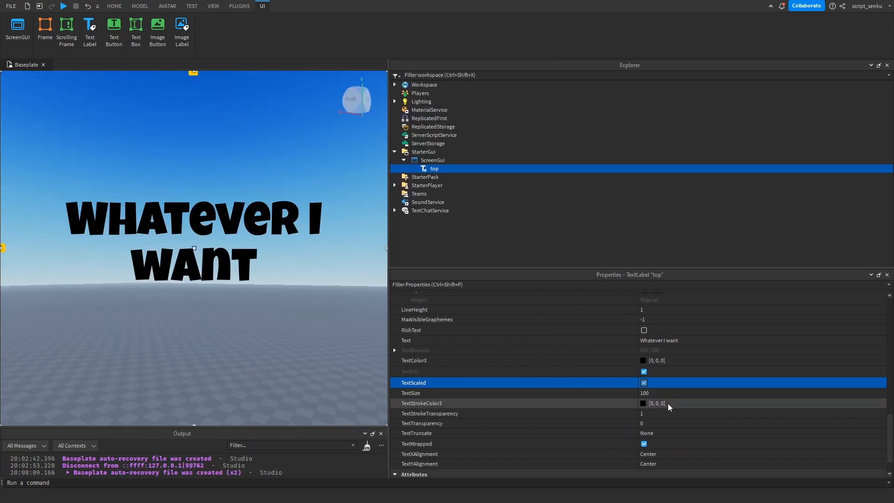
{"action": "left_click", "coordinate": [643, 382]}
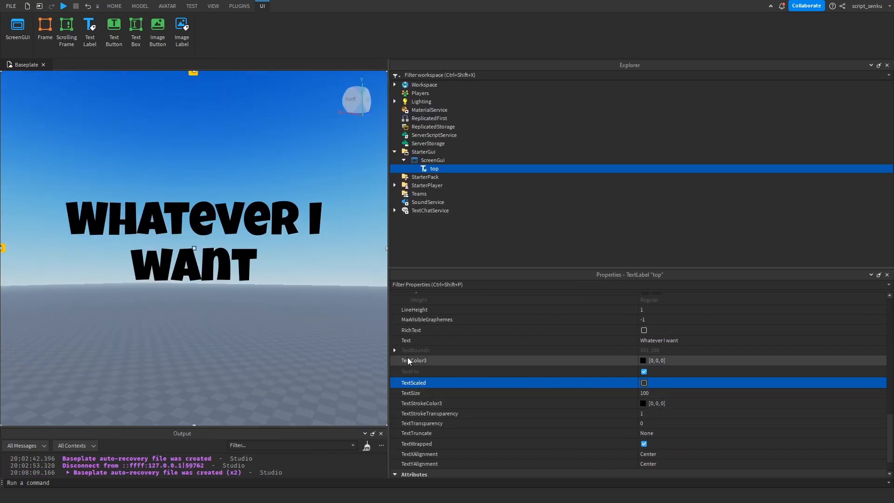
{"action": "left_click_drag", "start_coordinate": [388, 372], "coordinate": [558, 359]}
Set the label's Size to {0, 200},{0, 200} so it uses fixed pixel offsets instead of scale.
{"action": "scroll", "coordinate": [730, 403], "scroll_direction": "up", "scroll_amount": 5}
{"action": "scroll", "coordinate": [730, 403], "scroll_direction": "up", "scroll_amount": 5}
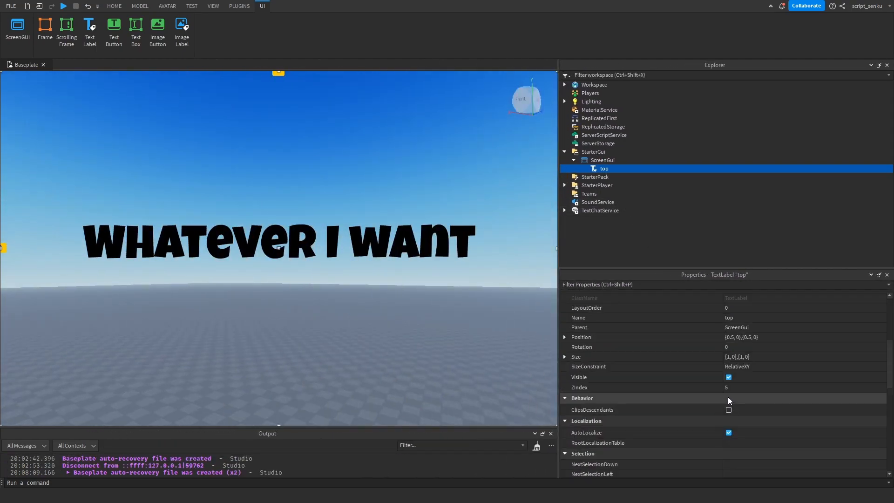
{"action": "left_click", "coordinate": [754, 387]}
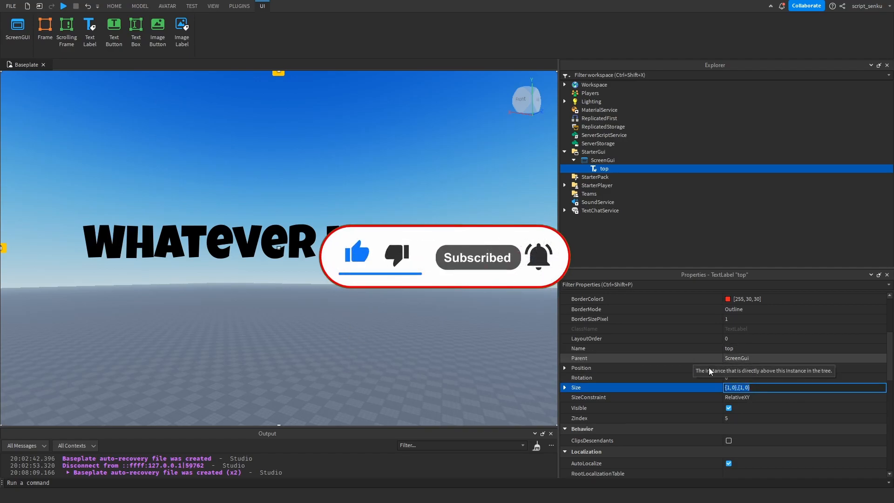
{"action": "scroll", "coordinate": [647, 364], "scroll_direction": "up", "scroll_amount": 1}
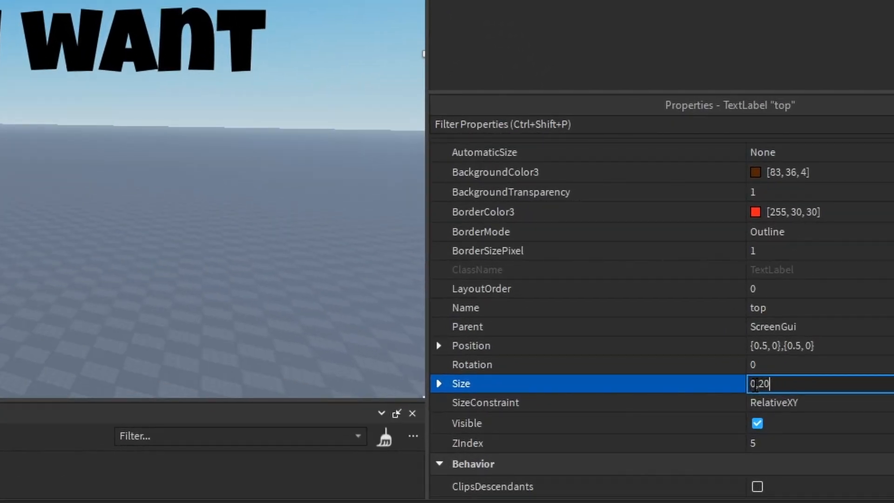
{"action": "type", "text": "200"}
{"action": "key", "text": "Return"}
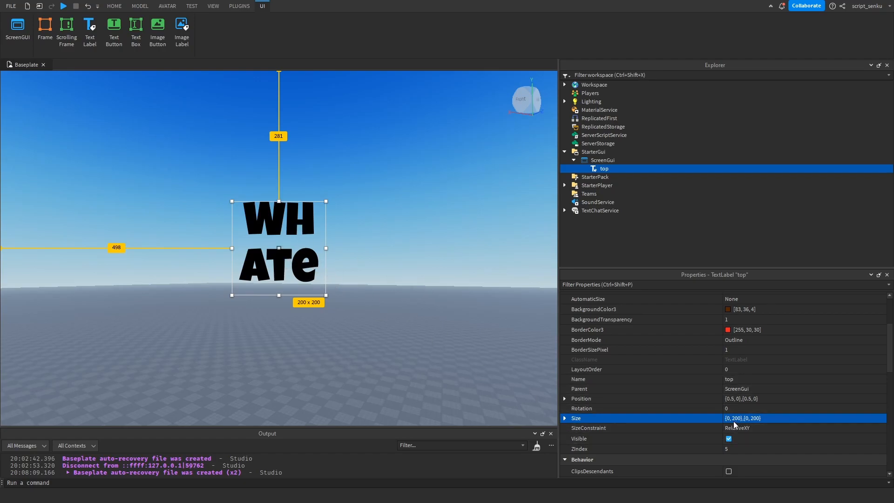
{"action": "scroll", "coordinate": [734, 421], "scroll_direction": "down", "scroll_amount": 2}
{"action": "scroll", "coordinate": [732, 393], "scroll_direction": "up", "scroll_amount": 1}
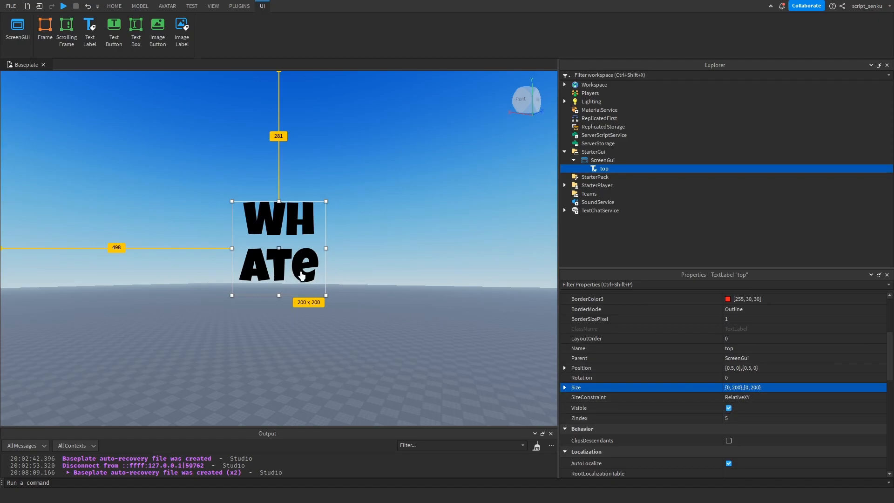
Enlarge the text label to about 286 x 229 and turn on TextScaled.
{"action": "scroll", "coordinate": [745, 393], "scroll_direction": "down", "scroll_amount": 7}
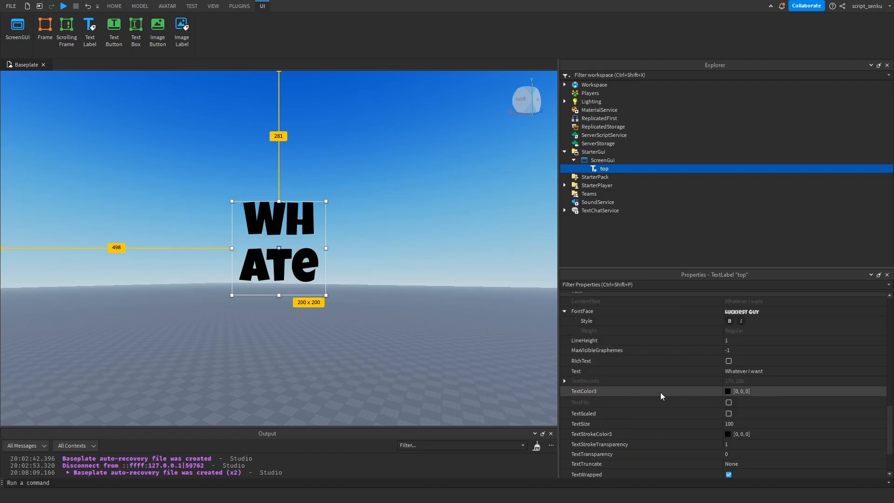
{"action": "scroll", "coordinate": [785, 388], "scroll_direction": "down", "scroll_amount": 1}
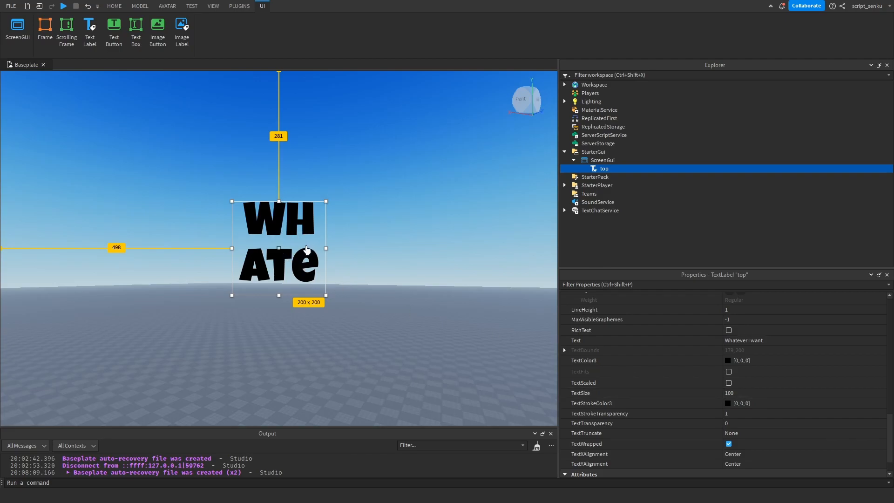
{"action": "scroll", "coordinate": [768, 427], "scroll_direction": "up", "scroll_amount": 4}
{"action": "scroll", "coordinate": [744, 372], "scroll_direction": "down", "scroll_amount": 4}
{"action": "left_click_drag", "start_coordinate": [328, 298], "coordinate": [368, 313]}
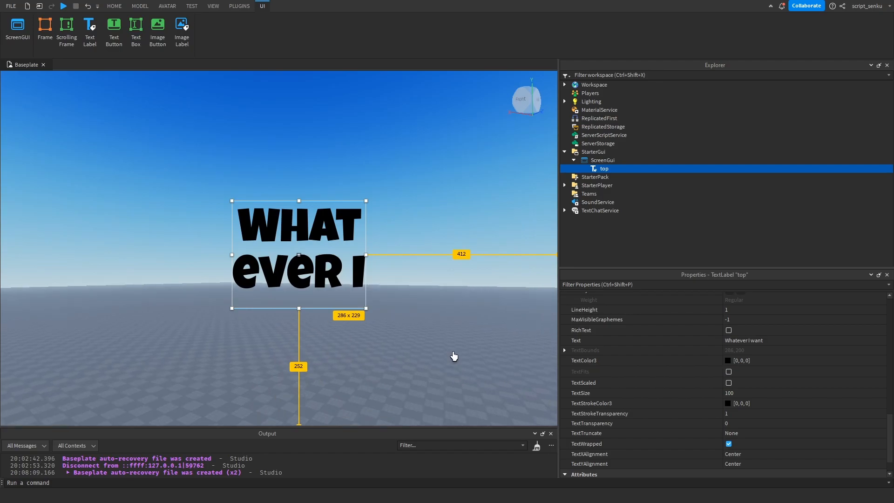
{"action": "left_click", "coordinate": [729, 382]}
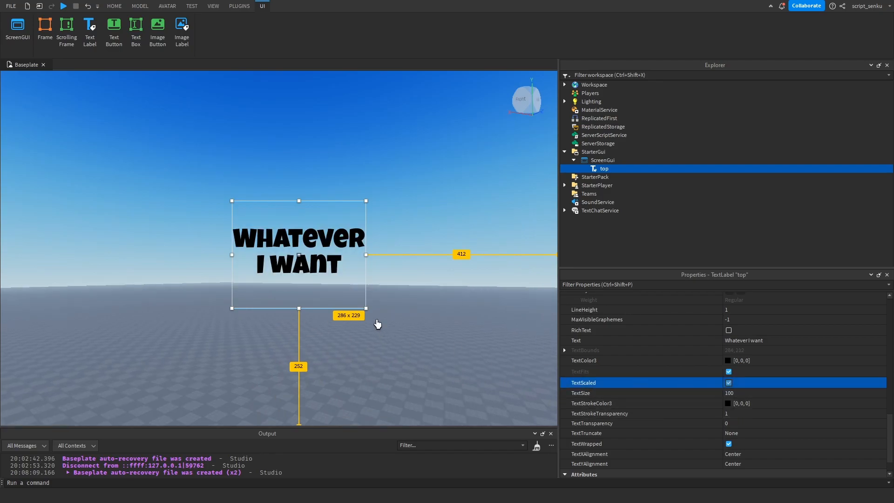
Widen the viewport and stretch the text label to about 1447 x 762, filling the whole view.
{"action": "left_click_drag", "start_coordinate": [560, 330], "coordinate": [679, 342]}
{"action": "left_click_drag", "start_coordinate": [431, 308], "coordinate": [665, 391]}
{"action": "left_click_drag", "start_coordinate": [481, 301], "coordinate": [257, 235]}
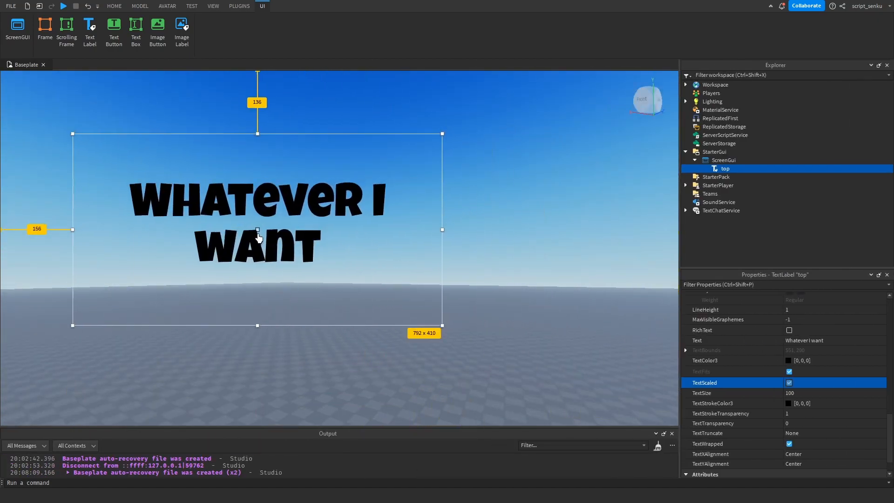
{"action": "left_click_drag", "start_coordinate": [442, 331], "coordinate": [678, 424]}
{"action": "left_click_drag", "start_coordinate": [73, 137], "coordinate": [3, 71]}
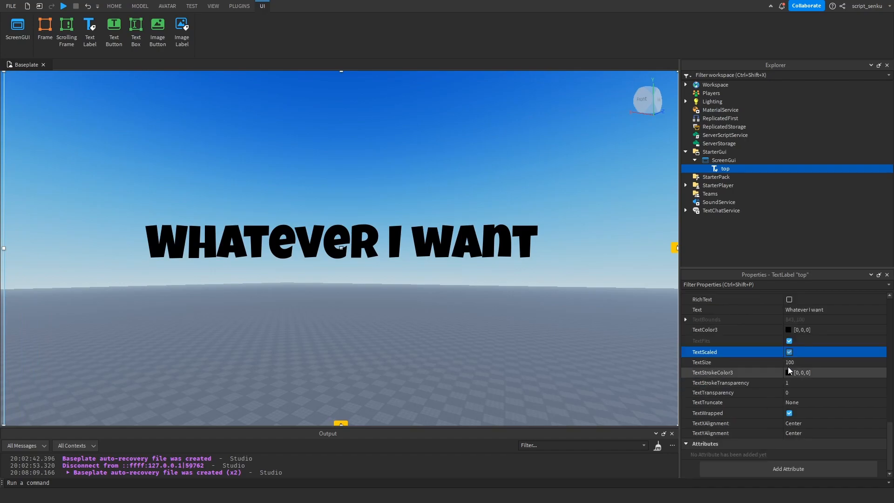
Set the label's Size to {1, 0},{1, 0} so it uses scale instead of pixel offset.
{"action": "left_click_drag", "start_coordinate": [678, 336], "coordinate": [480, 336]}
{"action": "scroll", "coordinate": [686, 396], "scroll_direction": "up", "scroll_amount": 8}
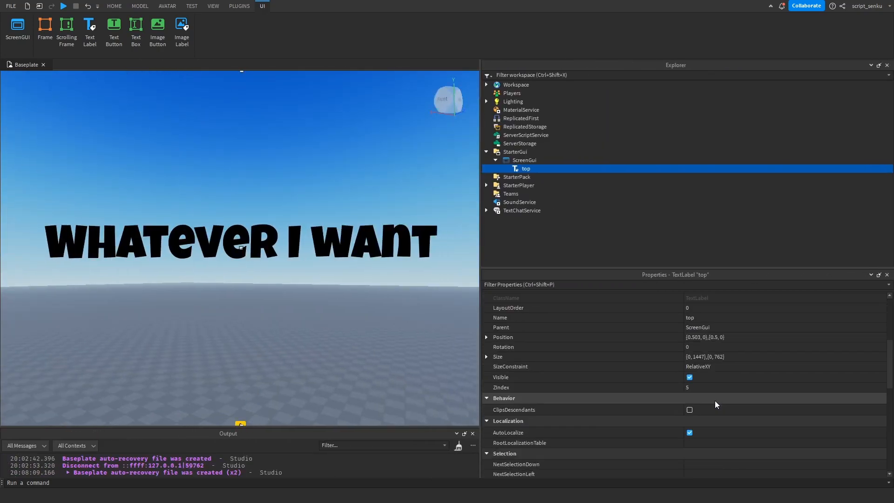
{"action": "left_click", "coordinate": [644, 389]}
{"action": "left_click", "coordinate": [486, 388]}
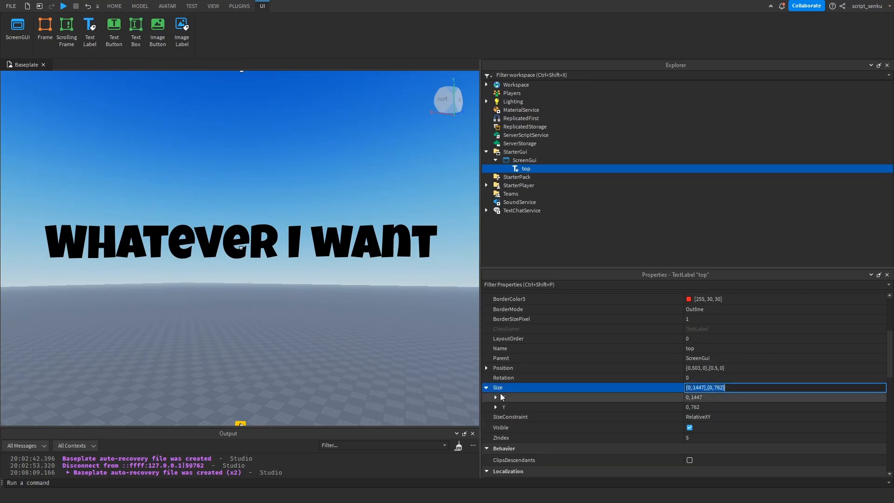
{"action": "left_click", "coordinate": [494, 397]}
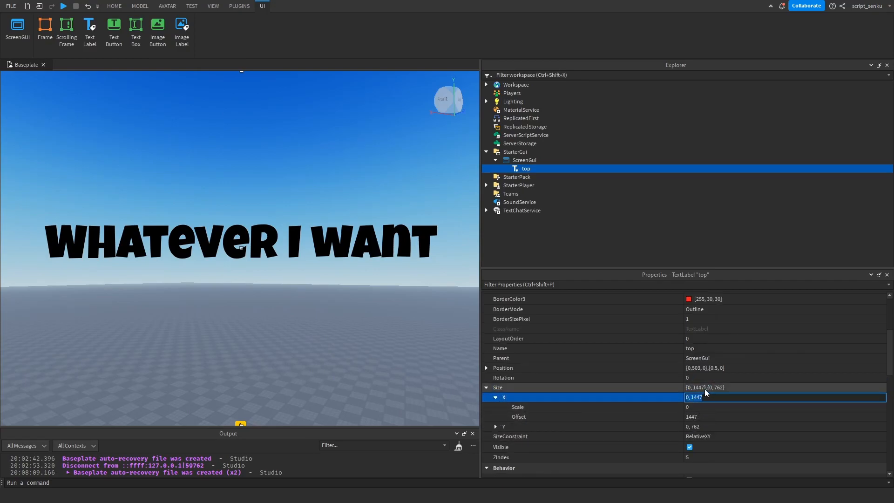
{"action": "type", "text": "1, 0},{1, 0"}
{"action": "key", "text": "Return"}
Turn off TextScaled for the label.
{"action": "scroll", "coordinate": [615, 404], "scroll_direction": "down", "scroll_amount": 8}
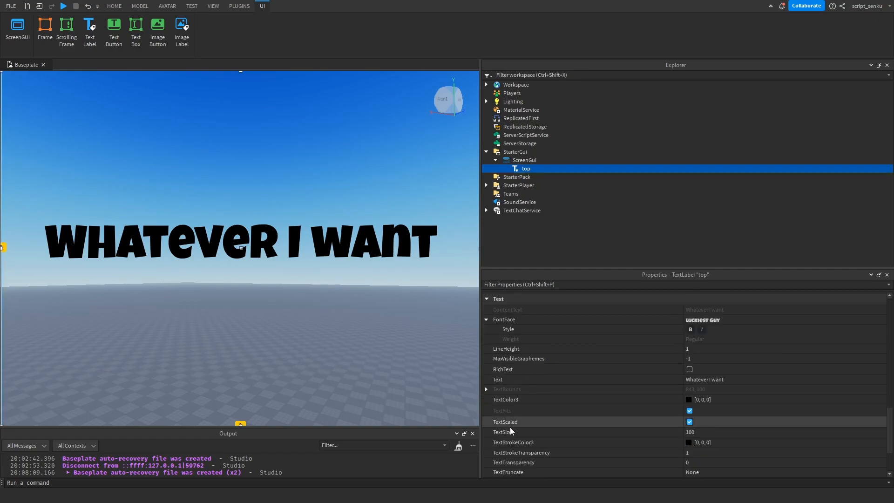
{"action": "scroll", "coordinate": [507, 425], "scroll_direction": "up", "scroll_amount": 9}
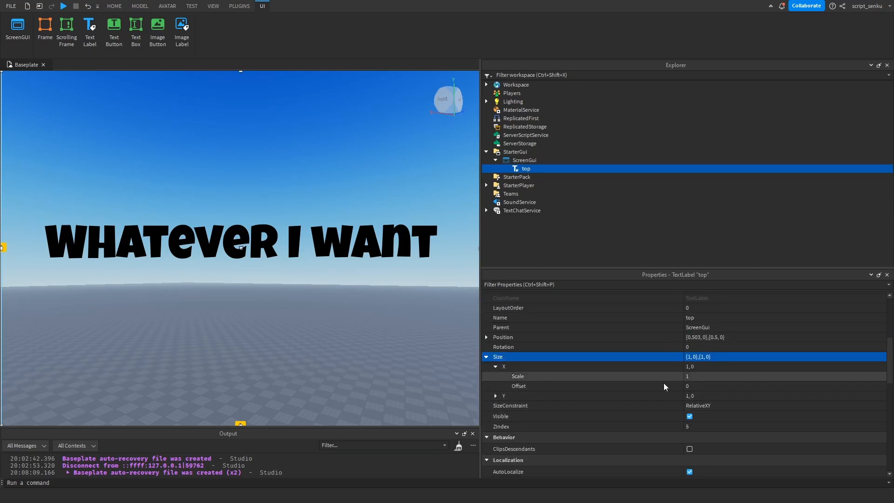
{"action": "left_click", "coordinate": [692, 359]}
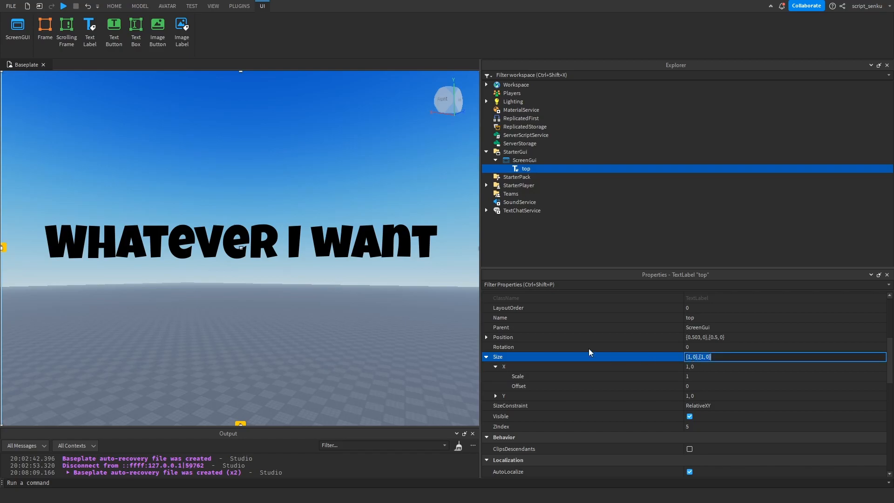
{"action": "left_click_drag", "start_coordinate": [480, 356], "coordinate": [504, 335]}
{"action": "scroll", "coordinate": [698, 397], "scroll_direction": "down", "scroll_amount": 5}
{"action": "scroll", "coordinate": [702, 399], "scroll_direction": "down", "scroll_amount": 1}
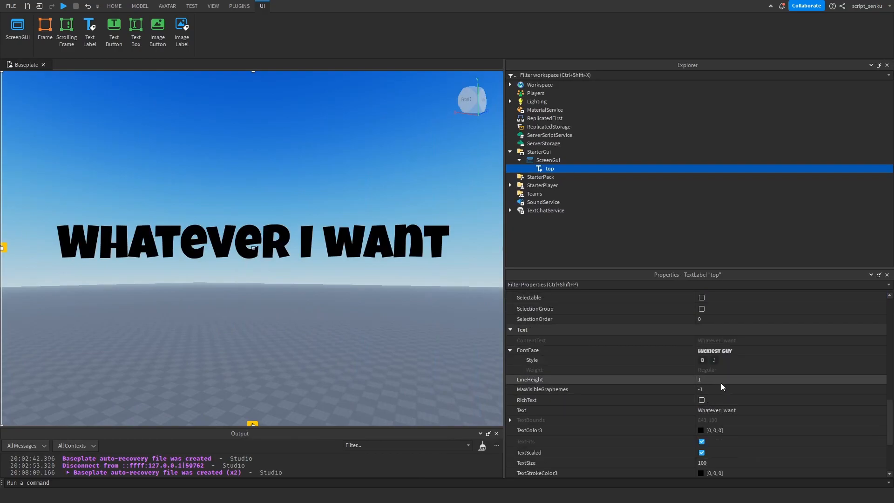
{"action": "scroll", "coordinate": [719, 383], "scroll_direction": "down", "scroll_amount": 1}
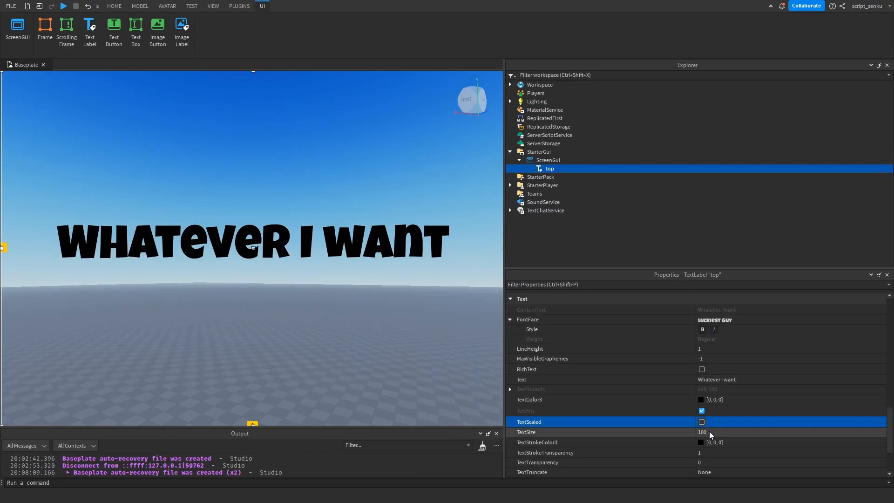
{"action": "left_click", "coordinate": [701, 422]}
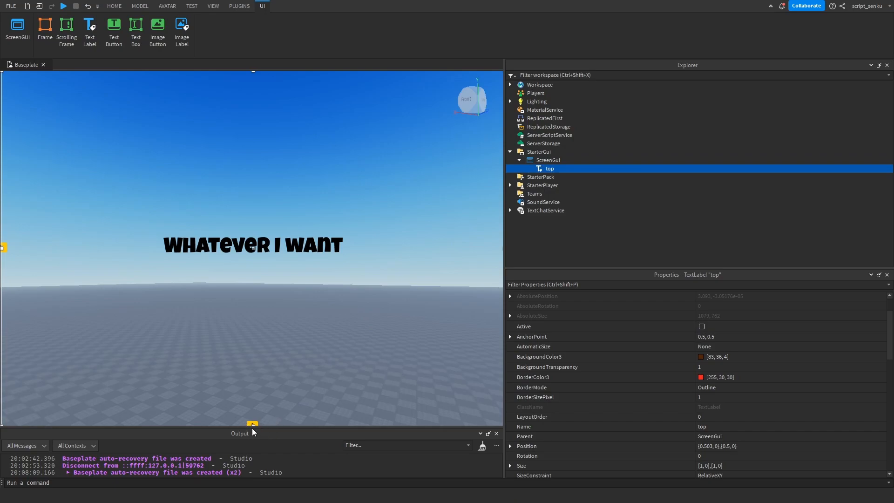
Close the Output window and change the label's text to "A bunch of text blah blah blahbity blah".
{"action": "left_click", "coordinate": [496, 433]}
{"action": "scroll", "coordinate": [789, 400], "scroll_direction": "down", "scroll_amount": 10}
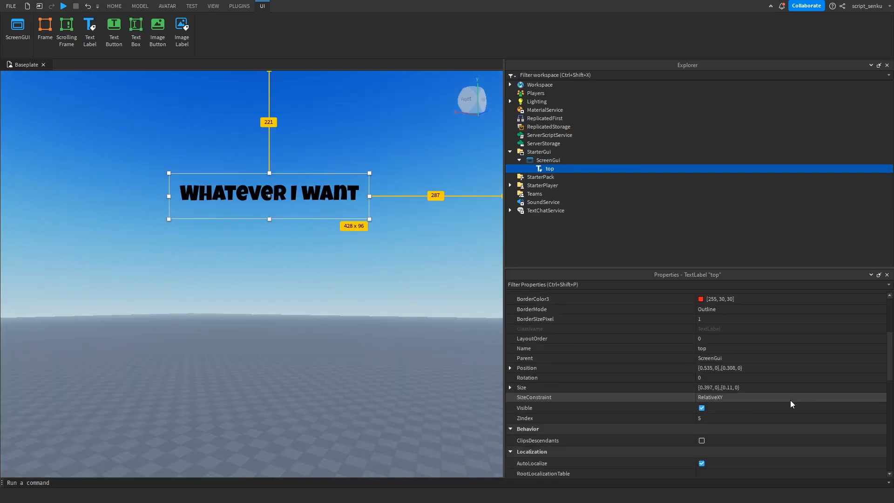
{"action": "scroll", "coordinate": [718, 434], "scroll_direction": "down", "scroll_amount": 3}
{"action": "left_click", "coordinate": [721, 340]}
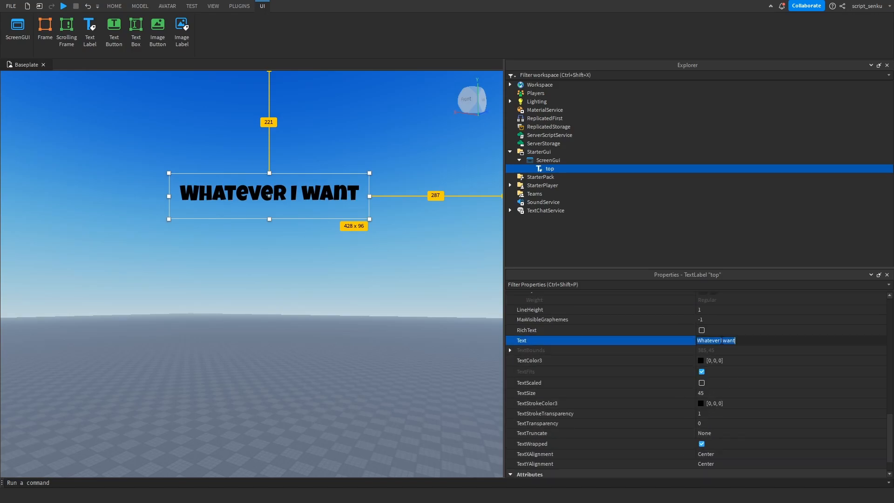
{"action": "type", "text": "A bunch of text blah blah blahbity blah"}
{"action": "key", "text": "Return"}
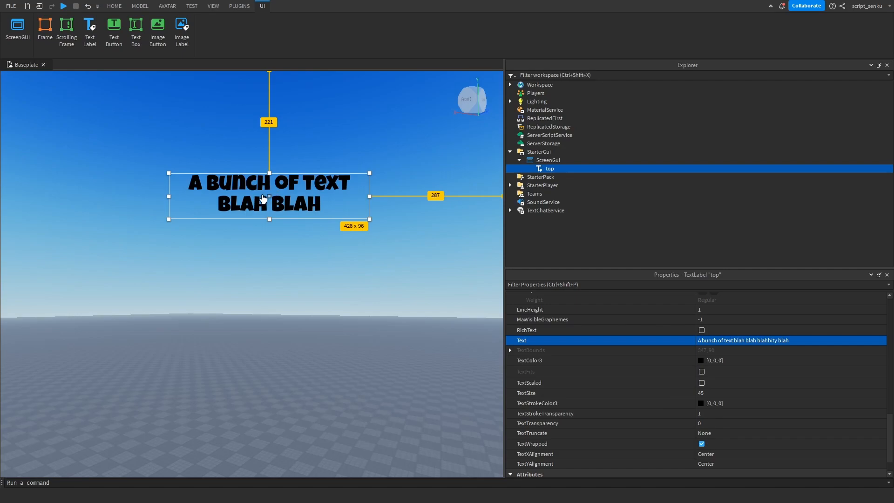
Try a LineHeight of 2 and above on the label, and return it to 1.
{"action": "left_click", "coordinate": [256, 251]}
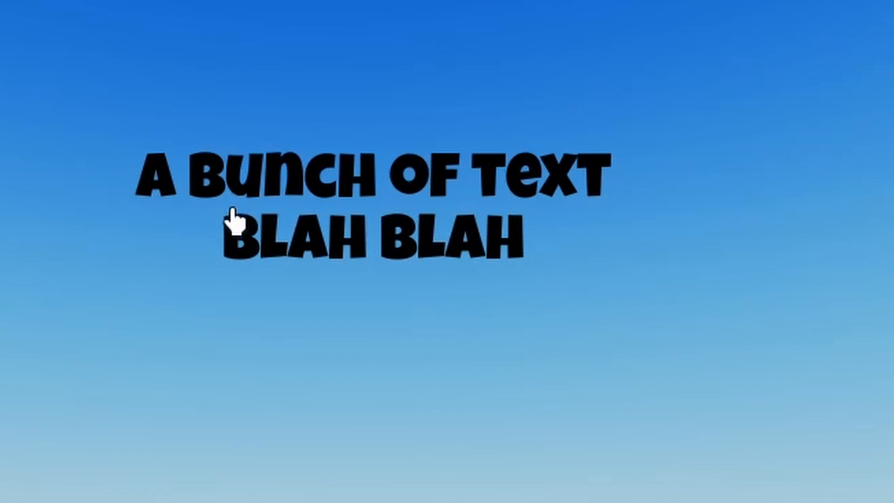
{"action": "left_click", "coordinate": [438, 2]}
{"action": "scroll", "coordinate": [483, 321], "scroll_direction": "down", "scroll_amount": 10}
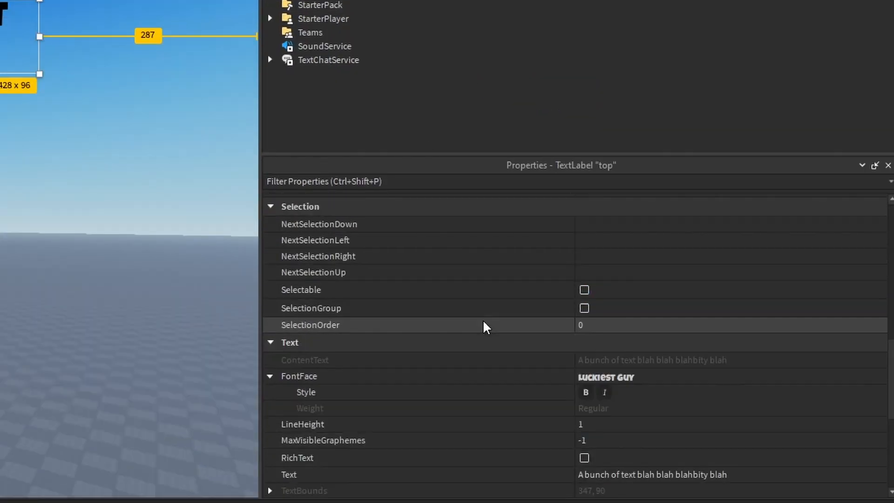
{"action": "scroll", "coordinate": [484, 324], "scroll_direction": "down", "scroll_amount": 5}
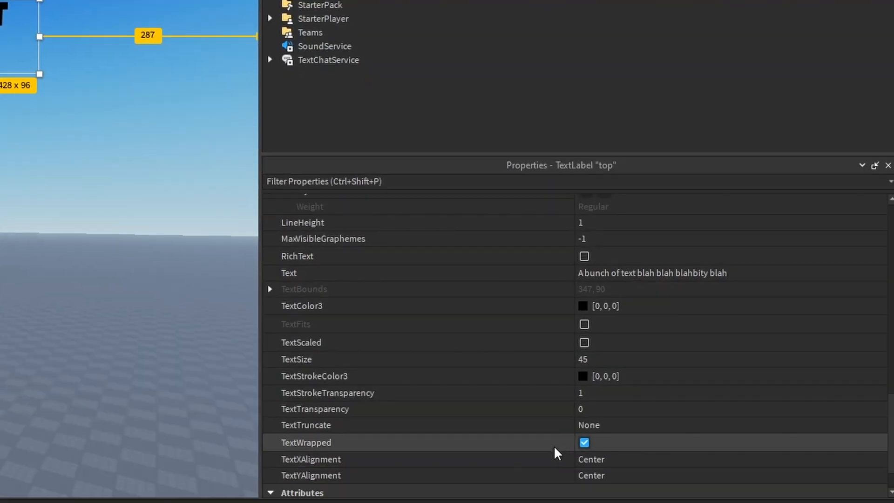
{"action": "scroll", "coordinate": [546, 359], "scroll_direction": "up", "scroll_amount": 2}
{"action": "scroll", "coordinate": [544, 361], "scroll_direction": "up", "scroll_amount": 1}
{"action": "left_click", "coordinate": [611, 321]}
{"action": "type", "text": "2"}
{"action": "key", "text": "Return"}
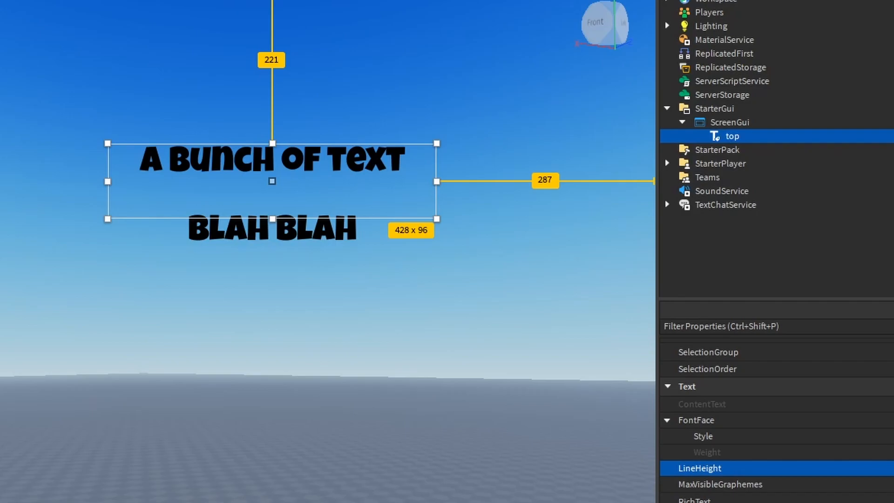
{"action": "left_click_drag", "start_coordinate": [794, 372], "coordinate": [643, 369]}
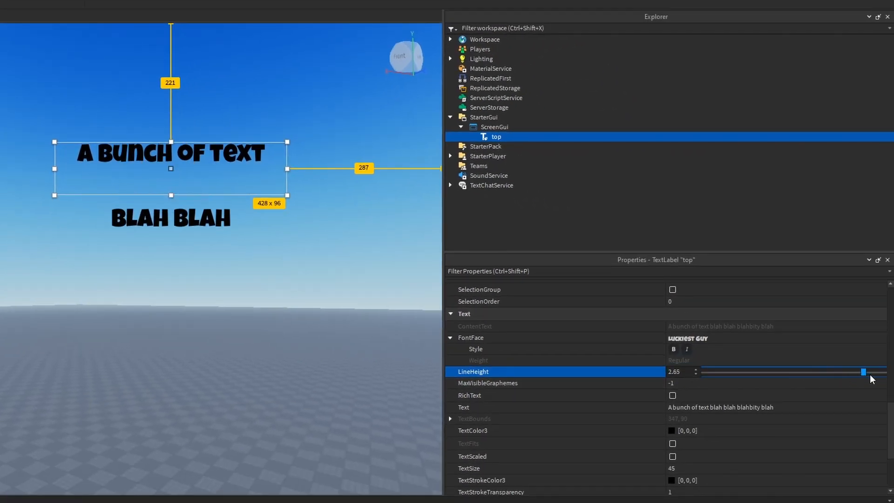
Toggle TextWrapped on the label to compare both layouts, leaving it off.
{"action": "scroll", "coordinate": [666, 370], "scroll_direction": "down", "scroll_amount": 3}
{"action": "scroll", "coordinate": [663, 370], "scroll_direction": "down", "scroll_amount": 1}
{"action": "scroll", "coordinate": [660, 365], "scroll_direction": "up", "scroll_amount": 4}
{"action": "scroll", "coordinate": [694, 396], "scroll_direction": "down", "scroll_amount": 3}
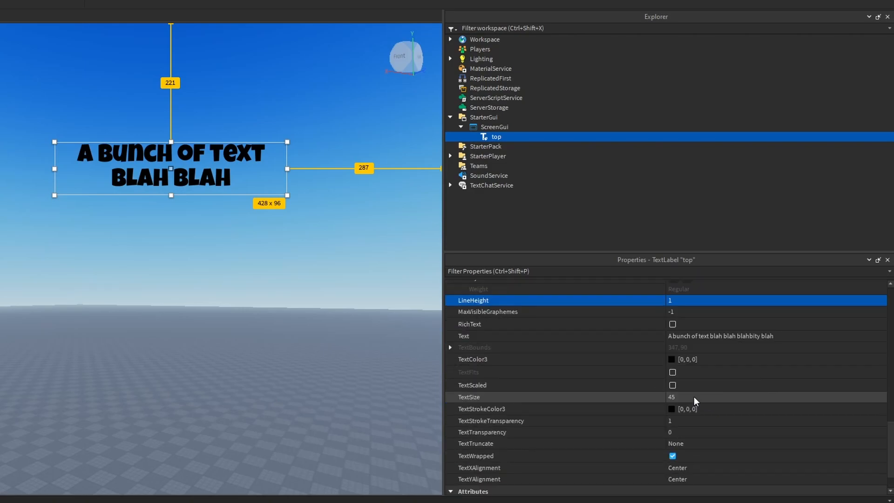
{"action": "left_click", "coordinate": [673, 456]}
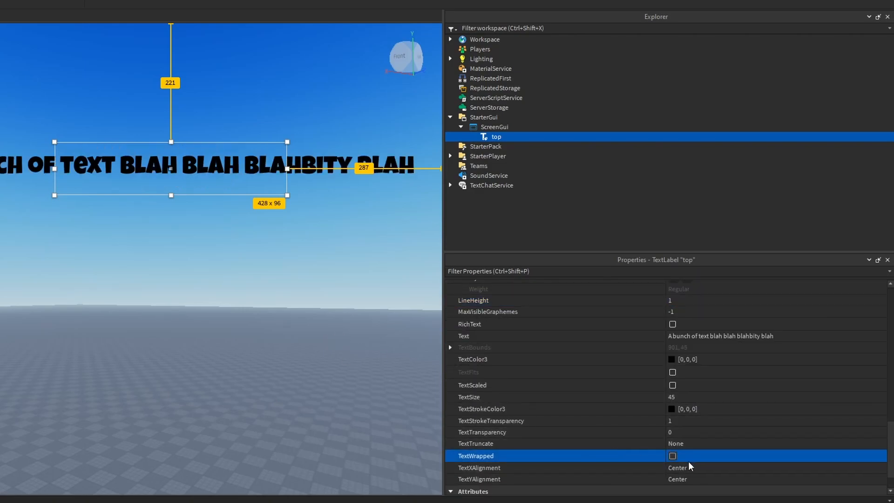
{"action": "left_click", "coordinate": [674, 457]}
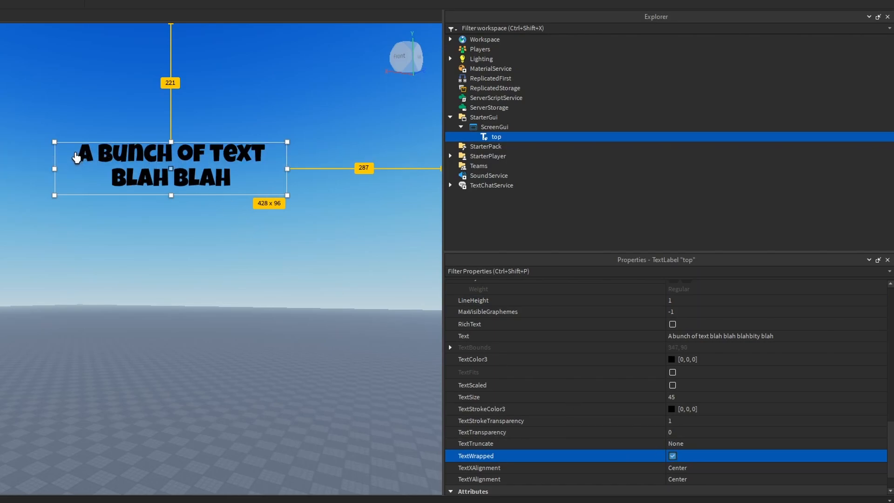
{"action": "left_click", "coordinate": [674, 456]}
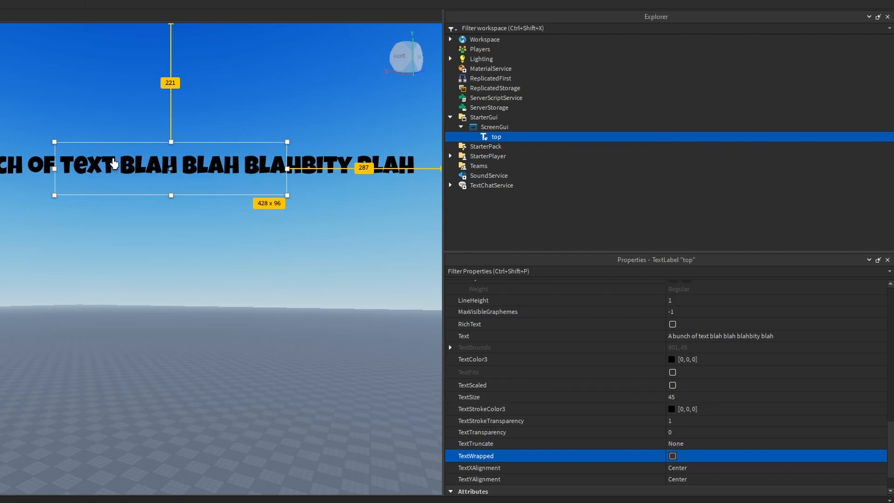
Set the label's BackgroundTransparency to 0.
{"action": "scroll", "coordinate": [677, 421], "scroll_direction": "up", "scroll_amount": 10}
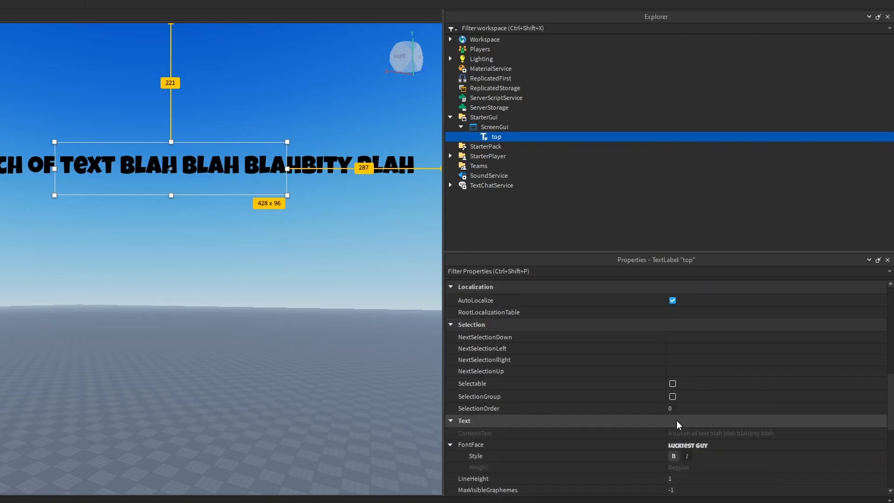
{"action": "left_click", "coordinate": [677, 418]}
{"action": "type", "text": "0"}
{"action": "key", "text": "Return"}
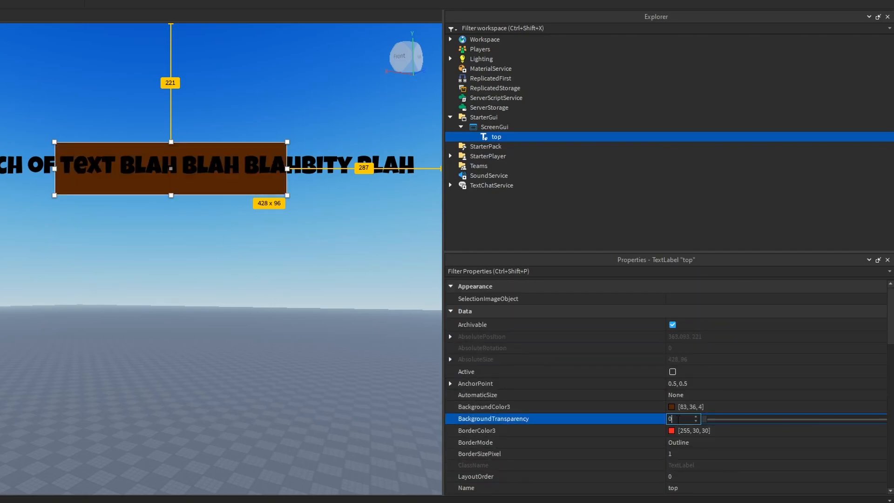
Inspect the unwrapped text against the label's brown background, and turn TextWrapped on again.
{"action": "scroll", "coordinate": [681, 419], "scroll_direction": "down", "scroll_amount": 5}
{"action": "scroll", "coordinate": [680, 419], "scroll_direction": "down", "scroll_amount": 4}
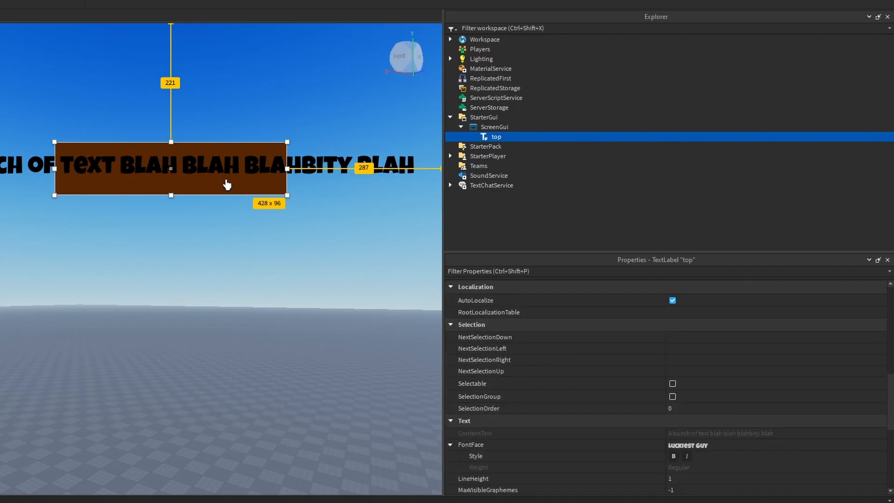
{"action": "scroll", "coordinate": [741, 375], "scroll_direction": "down", "scroll_amount": 5}
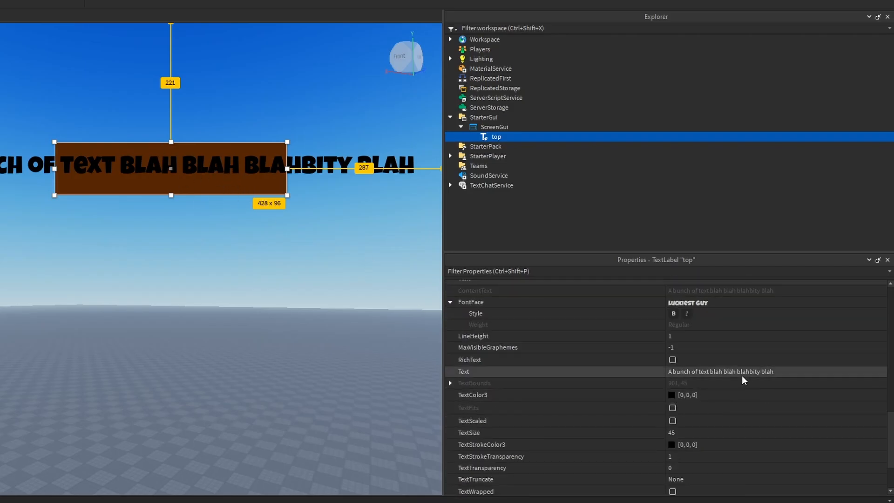
{"action": "scroll", "coordinate": [698, 424], "scroll_direction": "down", "scroll_amount": 2}
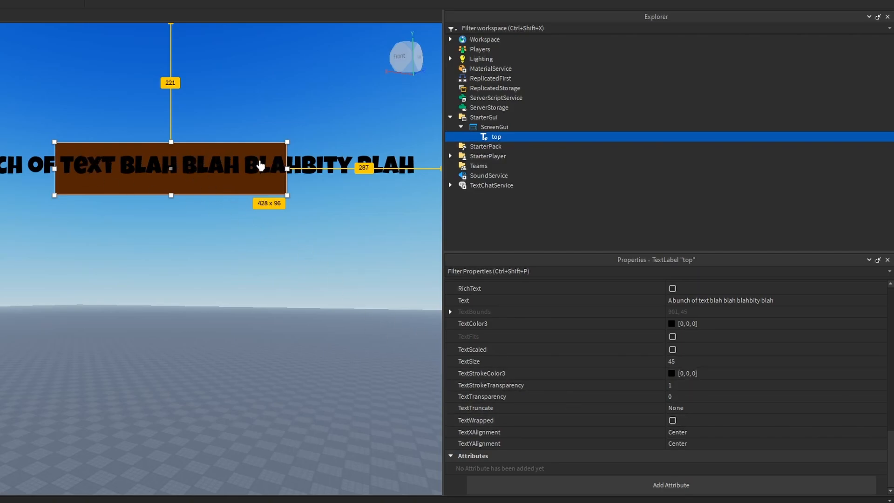
{"action": "left_click", "coordinate": [195, 265]}
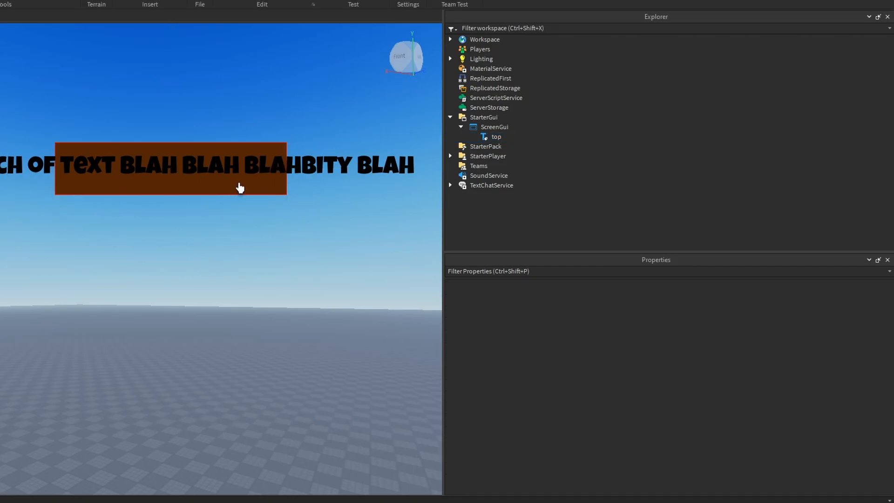
{"action": "left_click", "coordinate": [494, 137]}
{"action": "scroll", "coordinate": [648, 393], "scroll_direction": "down", "scroll_amount": 10}
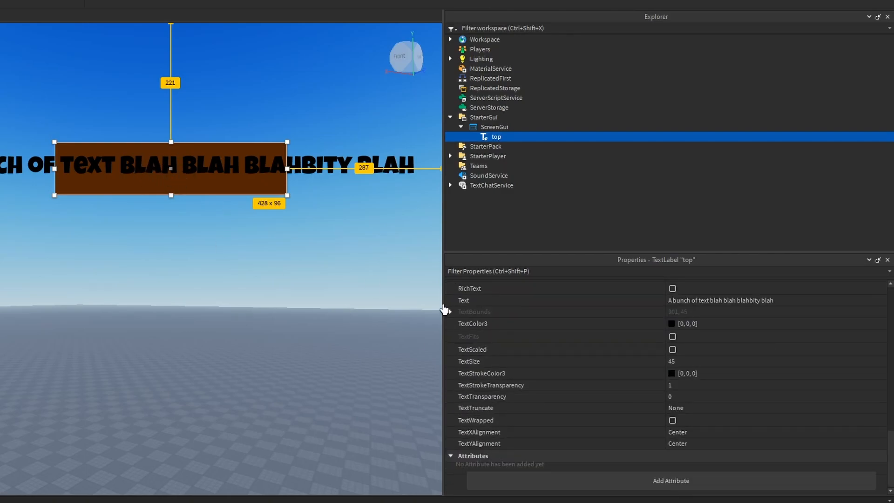
{"action": "left_click", "coordinate": [672, 421]}
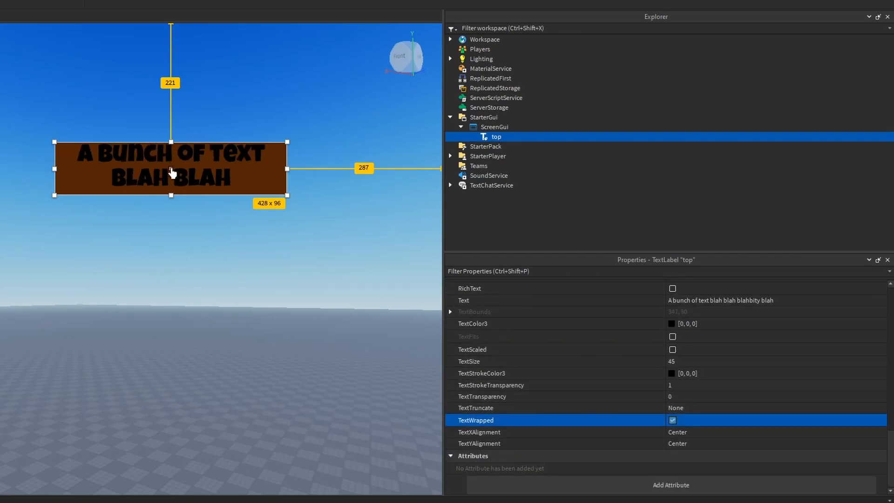
Widen the label to about 526 px, try a height of about 77 px, and stretch it to about 303 px high.
{"action": "left_click_drag", "start_coordinate": [287, 169], "coordinate": [340, 160]}
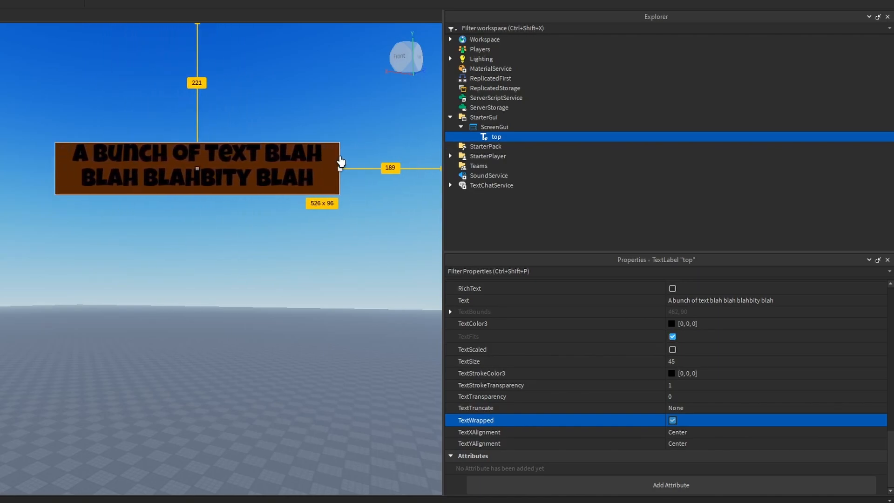
{"action": "mouse_move", "coordinate": [198, 195]}
{"action": "left_mouse_down"}
{"action": "mouse_move", "coordinate": [198, 232]}
{"action": "mouse_move", "coordinate": [205, 173]}
{"action": "mouse_move", "coordinate": [199, 202]}
{"action": "mouse_move", "coordinate": [200, 186]}
{"action": "left_mouse_up"}
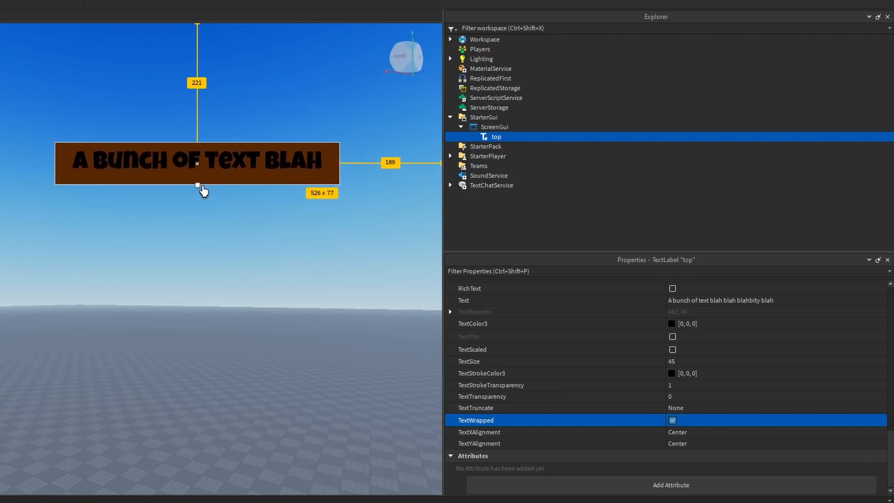
{"action": "scroll", "coordinate": [672, 405], "scroll_direction": "up", "scroll_amount": 3}
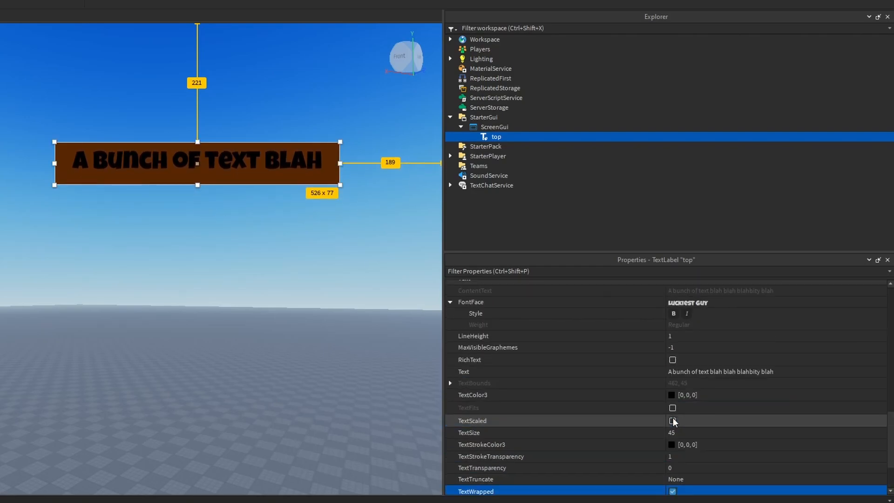
{"action": "scroll", "coordinate": [680, 411], "scroll_direction": "down", "scroll_amount": 3}
{"action": "scroll", "coordinate": [677, 359], "scroll_direction": "up", "scroll_amount": 12}
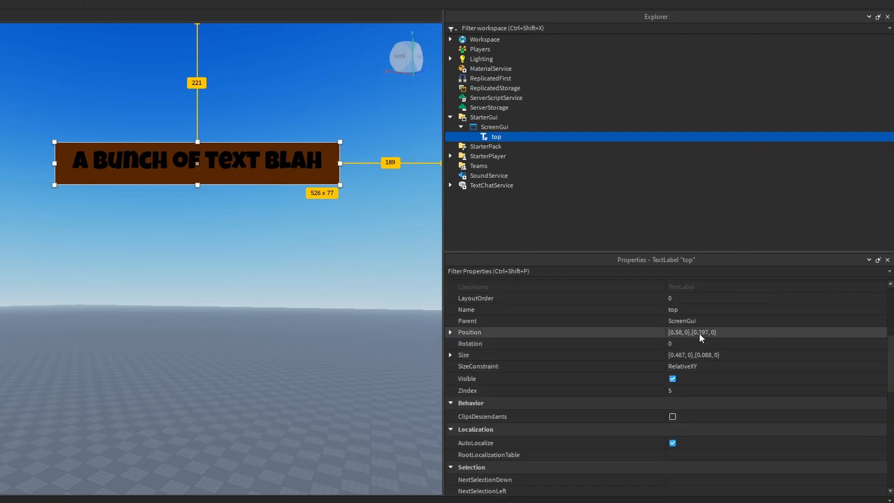
{"action": "scroll", "coordinate": [719, 369], "scroll_direction": "down", "scroll_amount": 5}
{"action": "left_click_drag", "start_coordinate": [198, 189], "coordinate": [204, 309]}
{"action": "scroll", "coordinate": [678, 383], "scroll_direction": "up", "scroll_amount": 5}
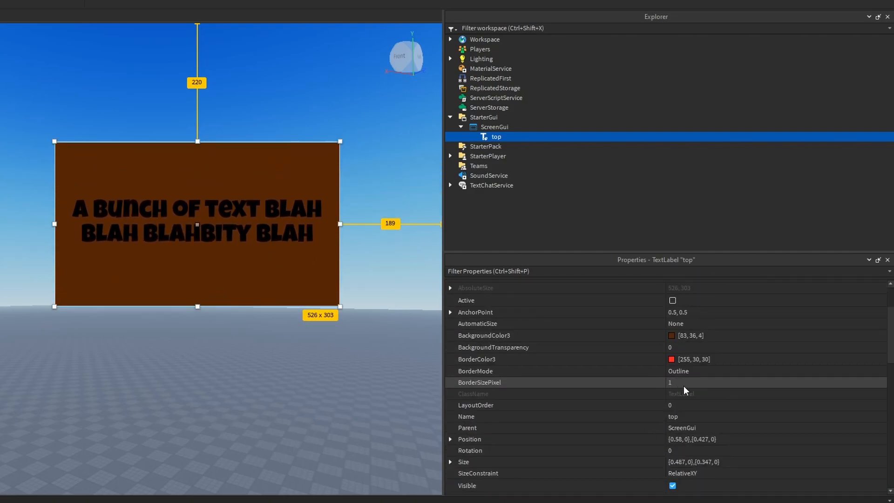
Replace the label's Text with "asjiuod siaojd ioasjd asoidj asd iojasoid sa\".
{"action": "scroll", "coordinate": [717, 368], "scroll_direction": "down", "scroll_amount": 8}
{"action": "left_click", "coordinate": [715, 405]}
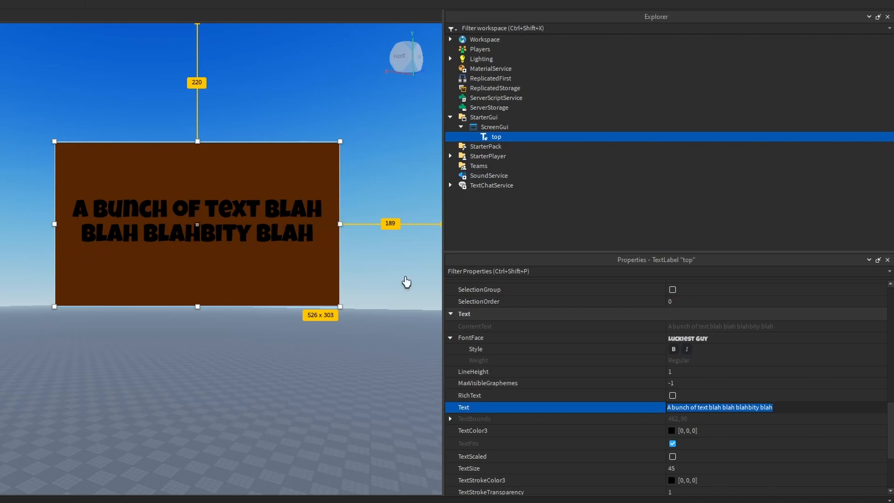
{"action": "type", "text": "asjiuod siaojd ioasjd asoidj asd io"}
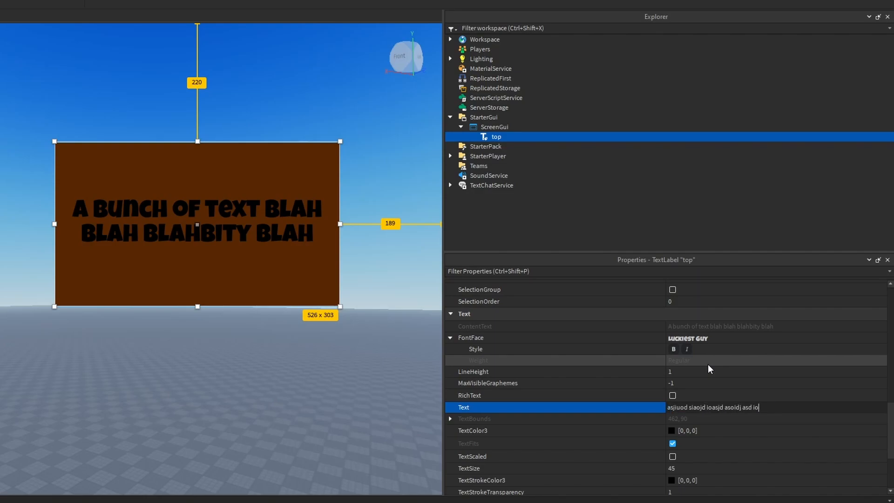
{"action": "type", "text": "jasoid sa\\"}
{"action": "key", "text": "Return"}
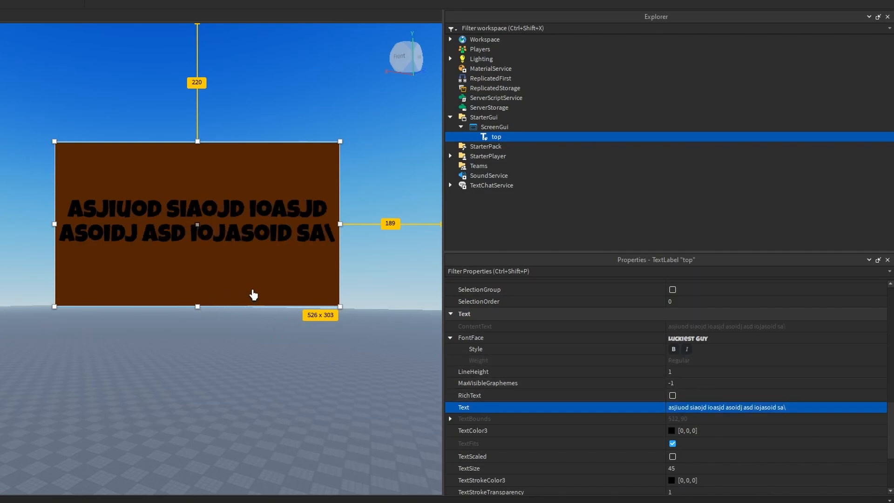
Widen the label slightly to about 541 × 303 px and look through its properties.
{"action": "left_click_drag", "start_coordinate": [336, 230], "coordinate": [349, 244]}
{"action": "scroll", "coordinate": [580, 351], "scroll_direction": "up", "scroll_amount": 8}
{"action": "scroll", "coordinate": [668, 387], "scroll_direction": "down", "scroll_amount": 4}
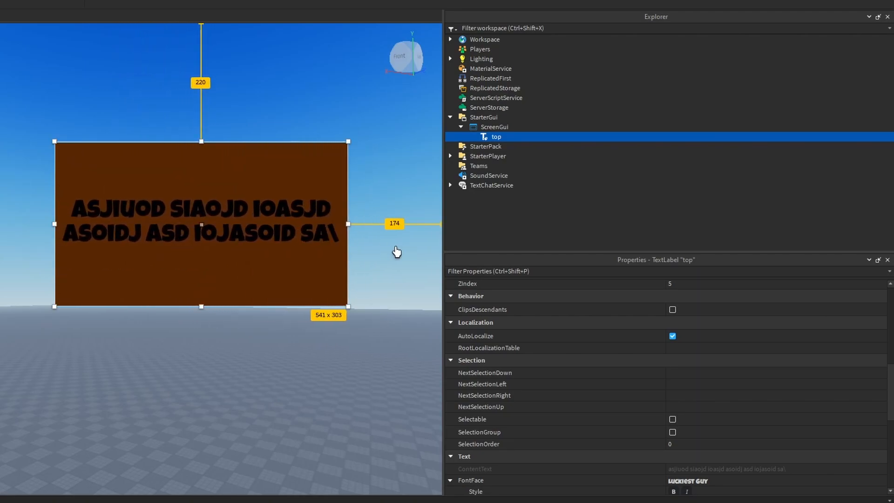
{"action": "scroll", "coordinate": [691, 379], "scroll_direction": "up", "scroll_amount": 4}
Set the label's TextStrokeColor3 to white (255, 255, 255).
{"action": "scroll", "coordinate": [680, 386], "scroll_direction": "down", "scroll_amount": 7}
{"action": "scroll", "coordinate": [679, 387], "scroll_direction": "down", "scroll_amount": 5}
{"action": "scroll", "coordinate": [674, 384], "scroll_direction": "up", "scroll_amount": 1}
{"action": "left_click", "coordinate": [671, 409]}
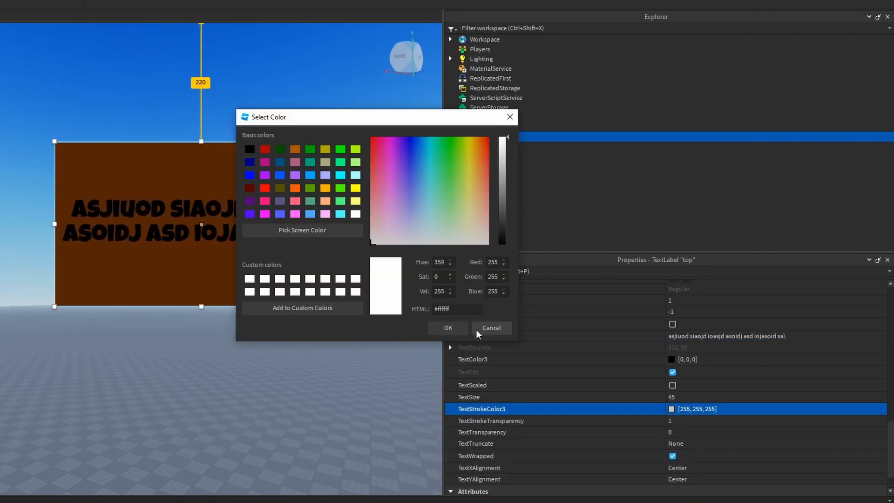
{"action": "left_click_drag", "start_coordinate": [503, 230], "coordinate": [499, 136]}
{"action": "left_click", "coordinate": [448, 328]}
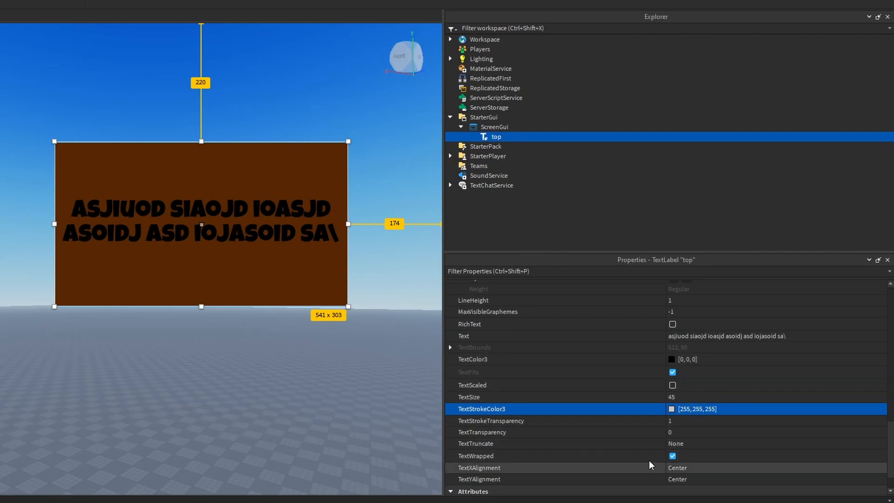
Set TextStrokeTransparency to 0, compare the outline with a value of 1, and return it to 0.
{"action": "left_click", "coordinate": [683, 422]}
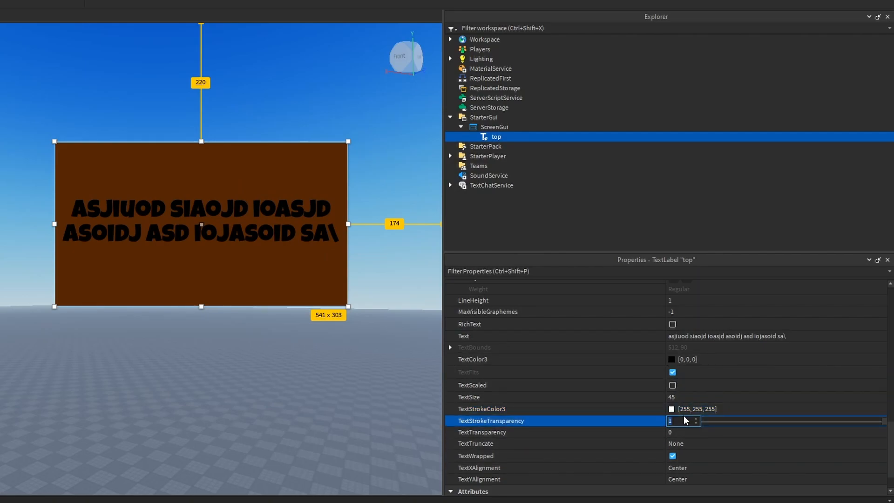
{"action": "type", "text": "0"}
{"action": "key", "text": "Return"}
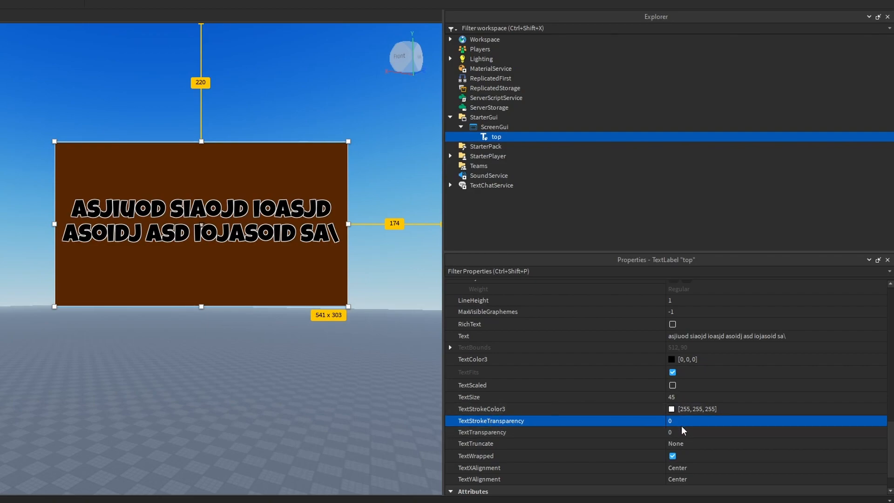
{"action": "left_click", "coordinate": [680, 421]}
{"action": "type", "text": "1"}
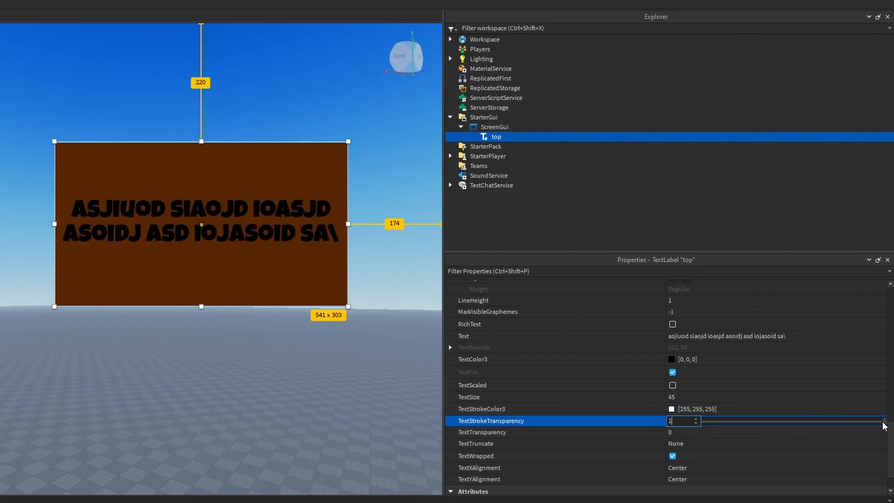
{"action": "mouse_move", "coordinate": [870, 422]}
{"action": "left_mouse_down"}
{"action": "mouse_move", "coordinate": [731, 422]}
{"action": "mouse_move", "coordinate": [884, 421]}
{"action": "mouse_move", "coordinate": [628, 407]}
{"action": "mouse_move", "coordinate": [880, 421]}
{"action": "mouse_move", "coordinate": [735, 420]}
{"action": "mouse_move", "coordinate": [883, 420]}
{"action": "mouse_move", "coordinate": [730, 420]}
{"action": "mouse_move", "coordinate": [883, 420]}
{"action": "mouse_move", "coordinate": [665, 403]}
{"action": "mouse_move", "coordinate": [883, 421]}
{"action": "mouse_move", "coordinate": [694, 469]}
{"action": "left_mouse_up"}
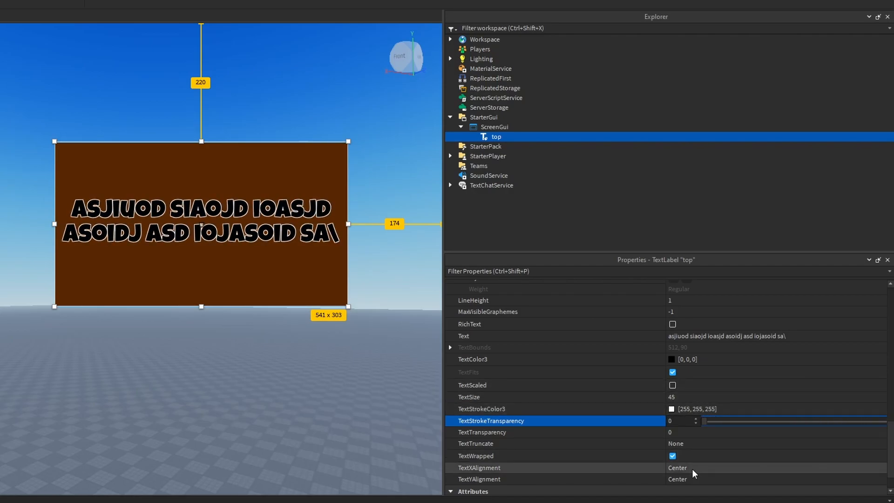
Set TextXAlignment to Left, and enlarge and reposition the label to about 715 × 328 px in the viewport.
{"action": "left_click", "coordinate": [694, 468]}
{"action": "left_click", "coordinate": [686, 480]}
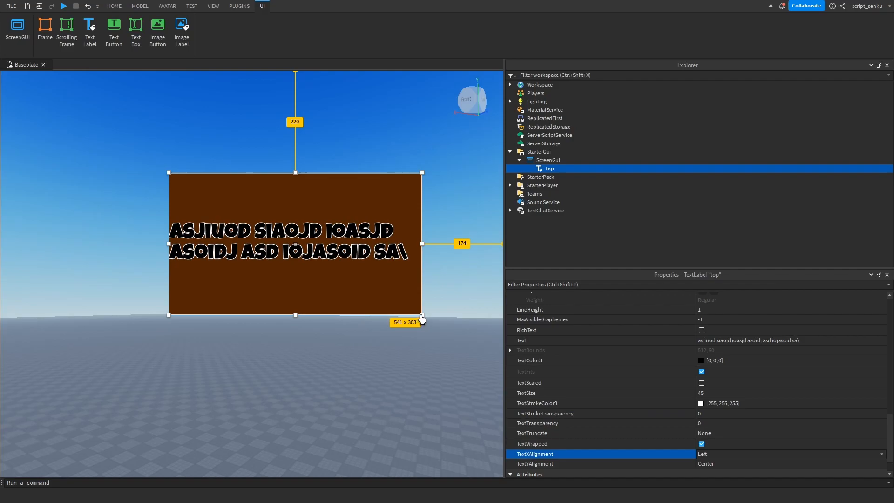
{"action": "left_click_drag", "start_coordinate": [421, 310], "coordinate": [485, 325]}
{"action": "left_click_drag", "start_coordinate": [385, 256], "coordinate": [280, 247]}
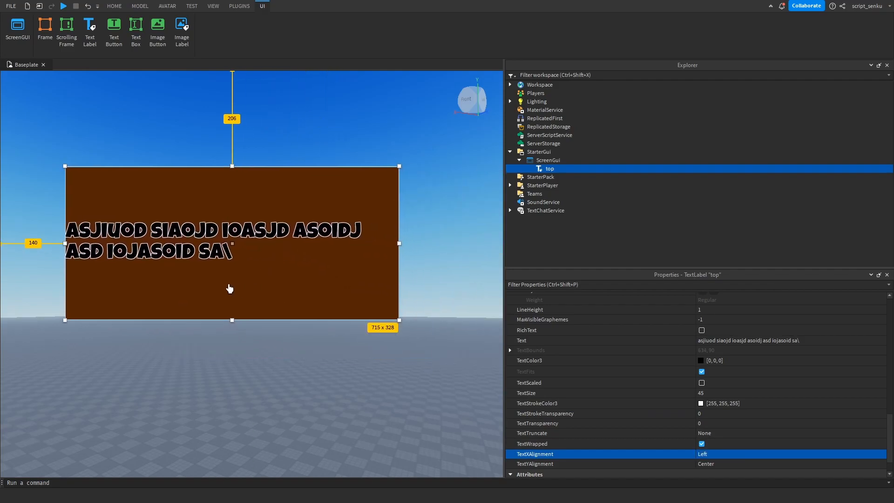
Change the label's Text to "my awesome essay".
{"action": "scroll", "coordinate": [736, 411], "scroll_direction": "up", "scroll_amount": 3}
{"action": "left_click", "coordinate": [725, 432]}
{"action": "type", "text": "my awesome"}
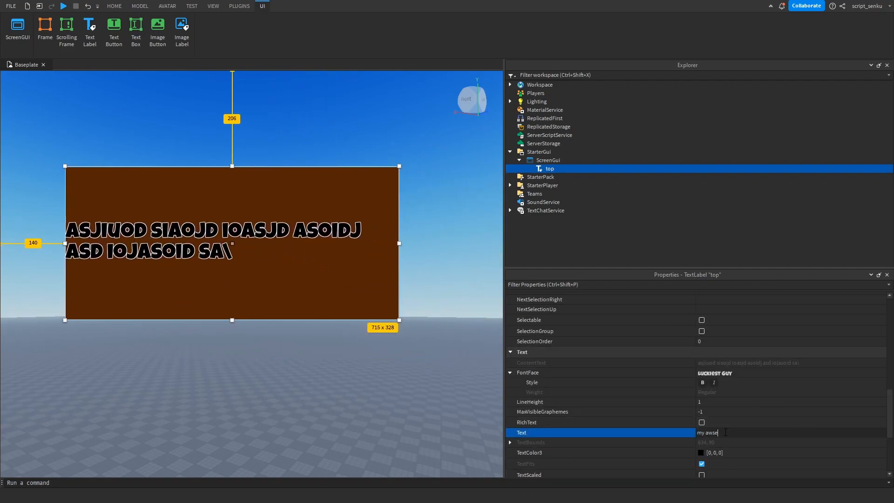
{"action": "type", "text": " essay"}
{"action": "key", "text": "Return"}
Try TextXAlignment at Center and at Right to compare where the text sits in the label.
{"action": "scroll", "coordinate": [712, 435], "scroll_direction": "down", "scroll_amount": 5}
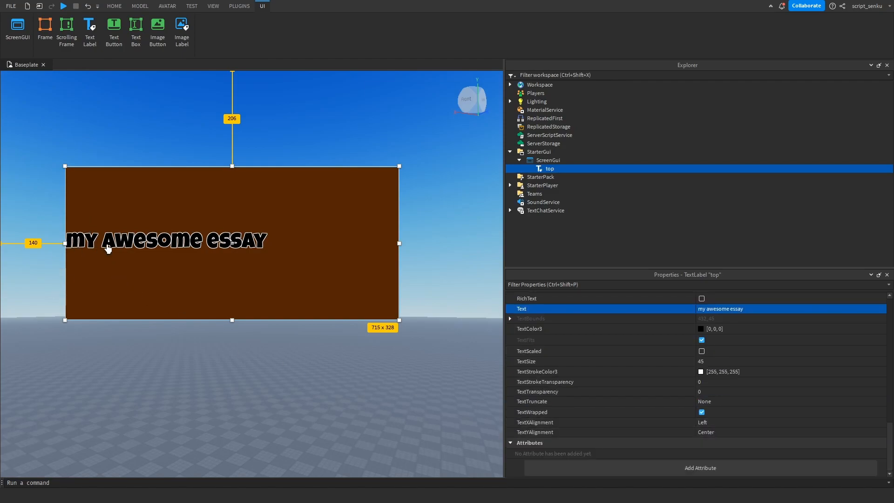
{"action": "left_click", "coordinate": [703, 422]}
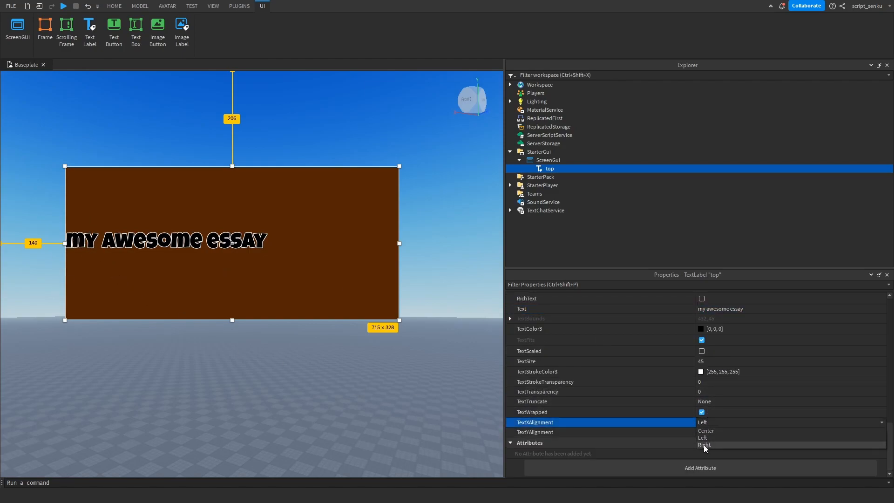
{"action": "left_click", "coordinate": [705, 431]}
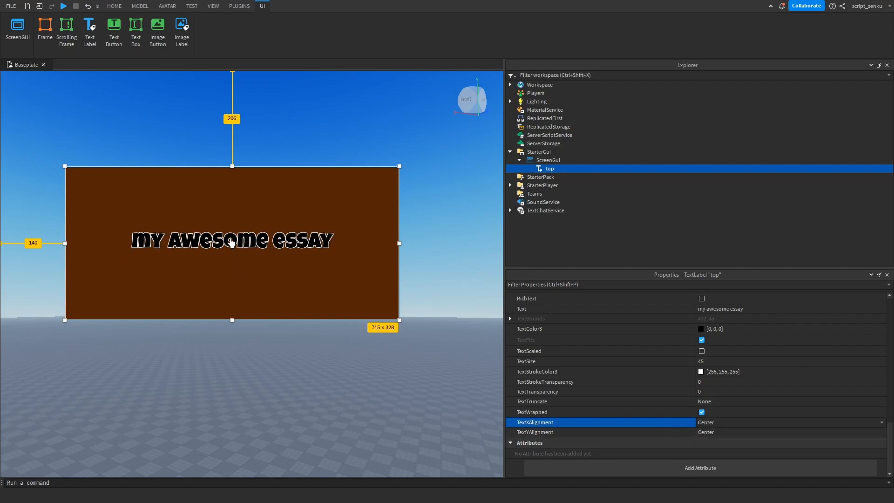
{"action": "left_click", "coordinate": [707, 423]}
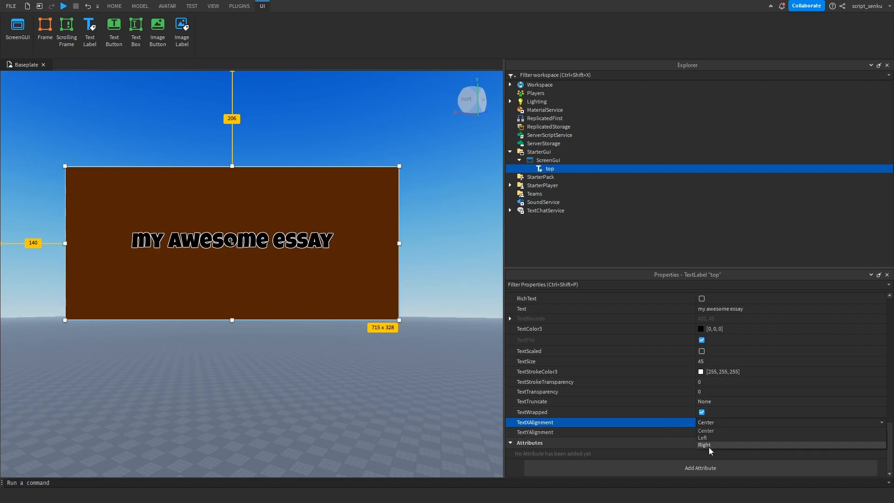
{"action": "left_click", "coordinate": [708, 445]}
{"action": "left_click", "coordinate": [702, 424]}
{"action": "left_click", "coordinate": [705, 425]}
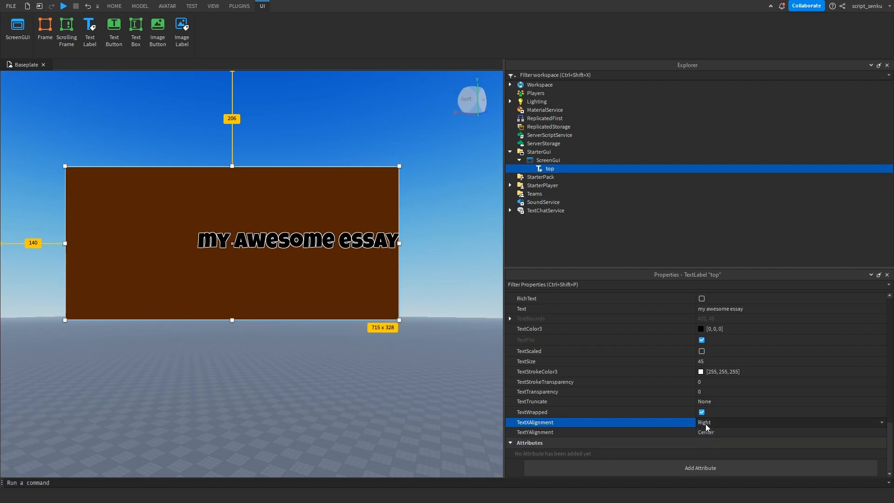
{"action": "left_click", "coordinate": [706, 424]}
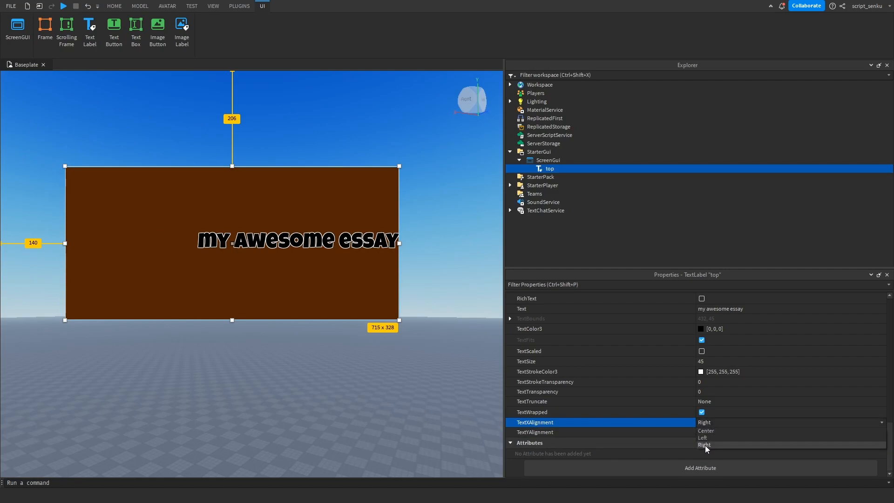
{"action": "left_click", "coordinate": [706, 445]}
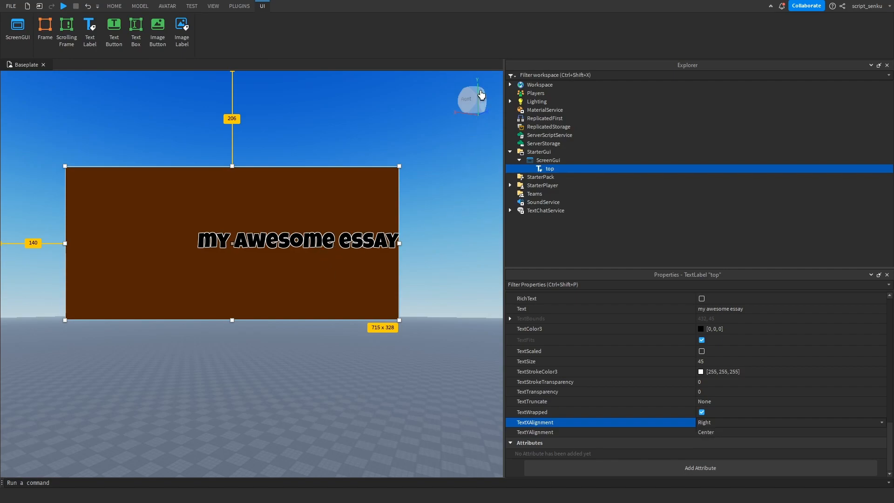
Set the label's TextXAlignment to Center.
{"action": "left_click", "coordinate": [720, 423]}
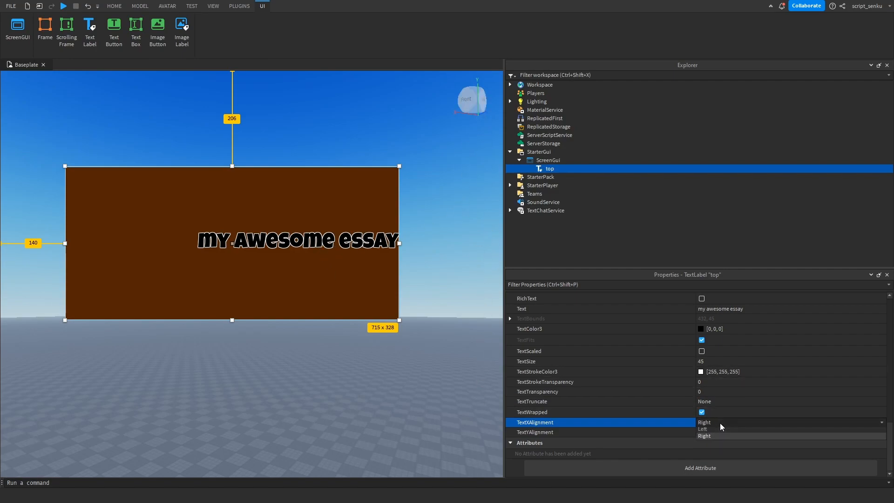
{"action": "left_click", "coordinate": [711, 437]}
{"action": "left_click", "coordinate": [727, 421]}
{"action": "left_click", "coordinate": [709, 431]}
Set TextYAlignment to Top, and try the other vertical alignment options on the label.
{"action": "left_click", "coordinate": [709, 434]}
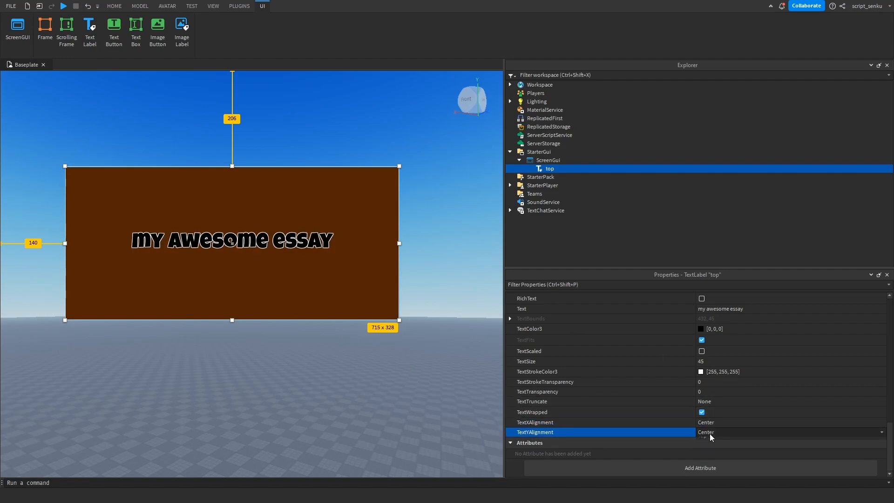
{"action": "left_click", "coordinate": [703, 454]}
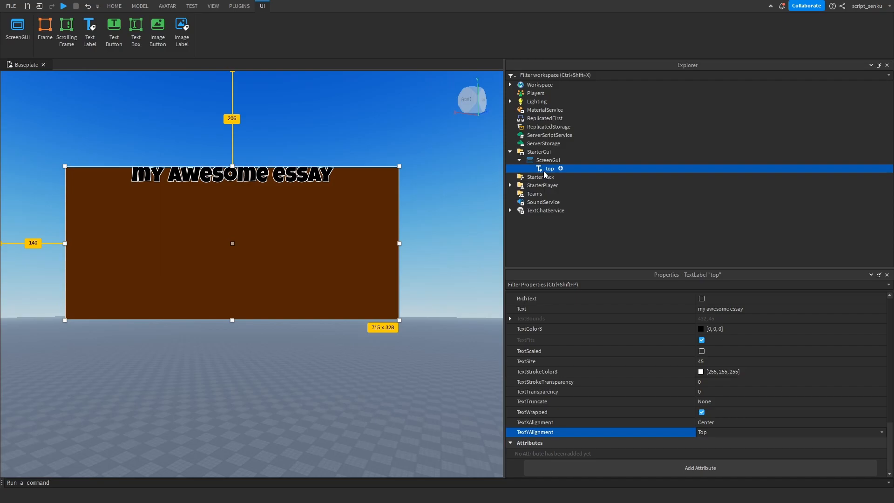
{"action": "left_click", "coordinate": [711, 431]}
{"action": "left_click", "coordinate": [708, 441]}
{"action": "left_click", "coordinate": [706, 431]}
{"action": "left_click", "coordinate": [705, 448]}
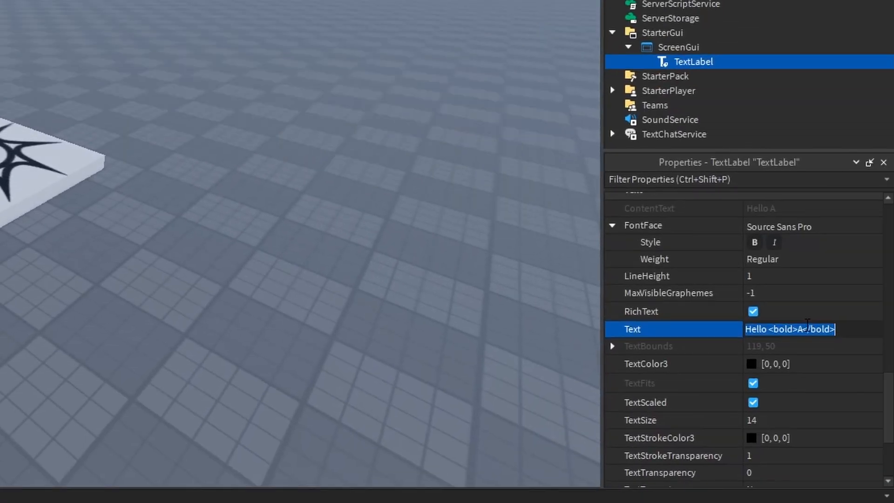
Change the RichText-enabled TextLabel's Text to "Hello <b>world</b>" so that only the second word is bold.
{"action": "type", "text": "Hello <b>"}
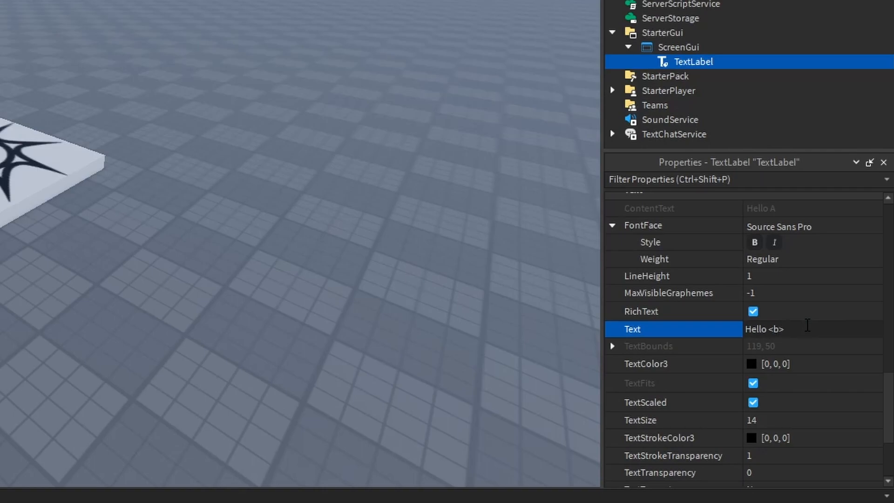
{"action": "left_click_drag", "start_coordinate": [774, 330], "coordinate": [809, 334]}
{"action": "left_click", "coordinate": [808, 334]}
{"action": "left_click_drag", "start_coordinate": [768, 329], "coordinate": [786, 329]}
{"action": "left_click", "coordinate": [808, 331]}
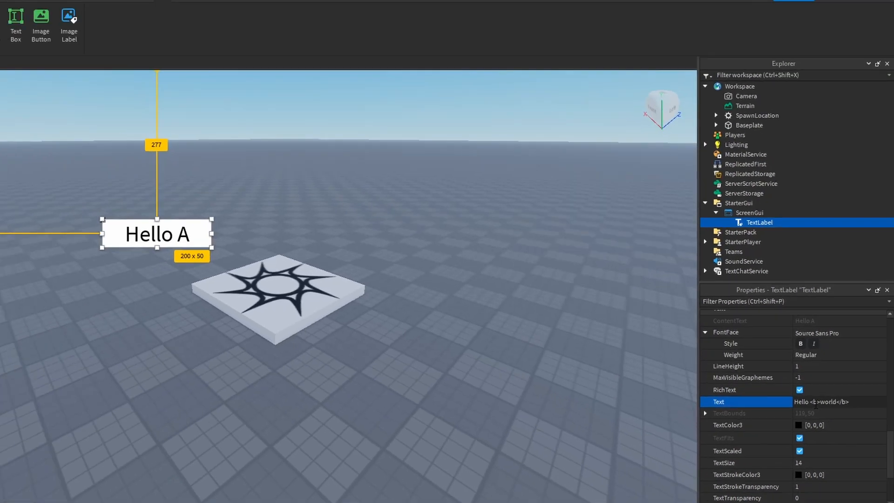
{"action": "key", "text": "Return"}
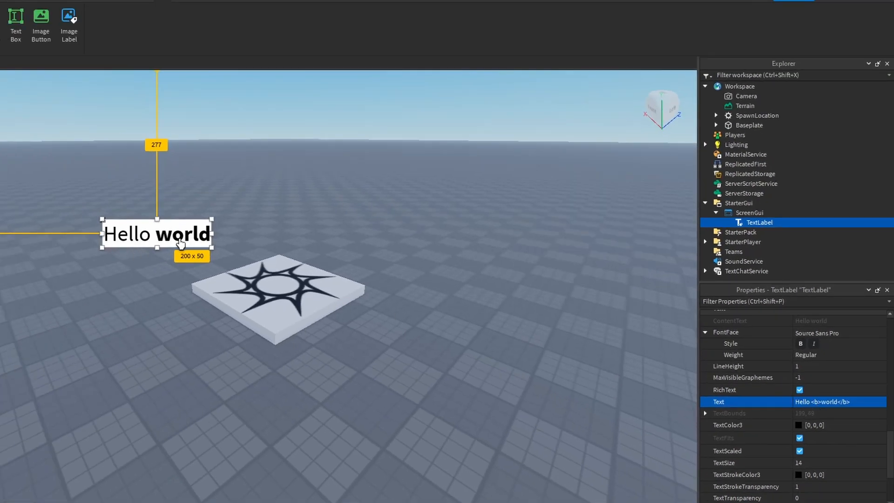
Replace the bold tags with italic ones so the Text reads "Hello <i>world</i>".
{"action": "left_click", "coordinate": [854, 402]}
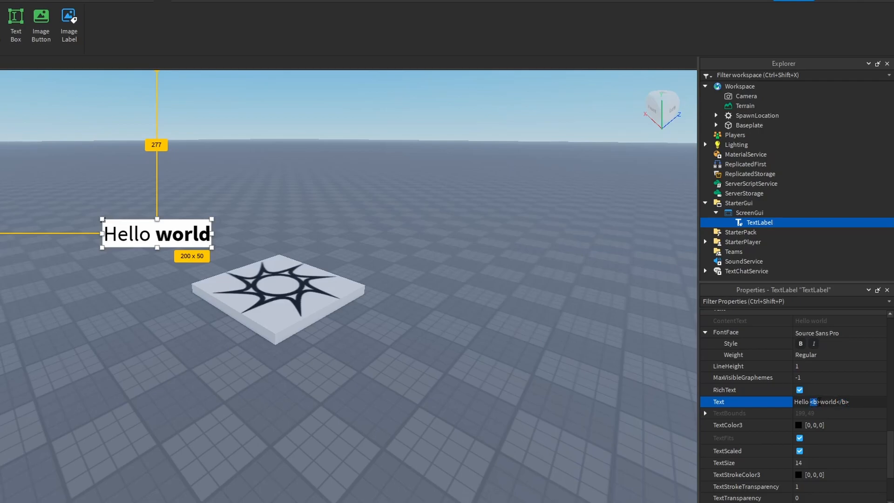
{"action": "double_click", "coordinate": [827, 404]}
{"action": "left_click", "coordinate": [837, 403]}
{"action": "double_click", "coordinate": [832, 403]}
{"action": "left_click", "coordinate": [868, 403]}
{"action": "type", "text": "i"}
{"action": "key", "text": "Return"}
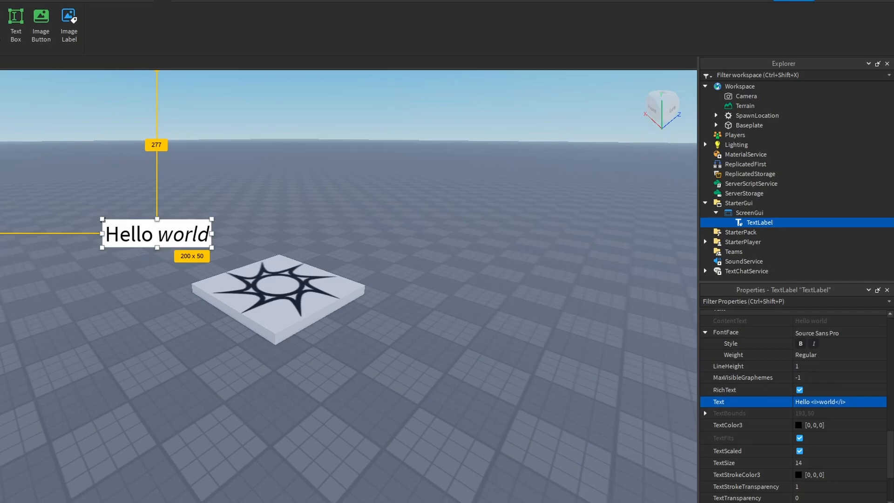
Replace the italic tags with underline ones so the Text reads "Hello <u>world</u>".
{"action": "left_click", "coordinate": [815, 402]}
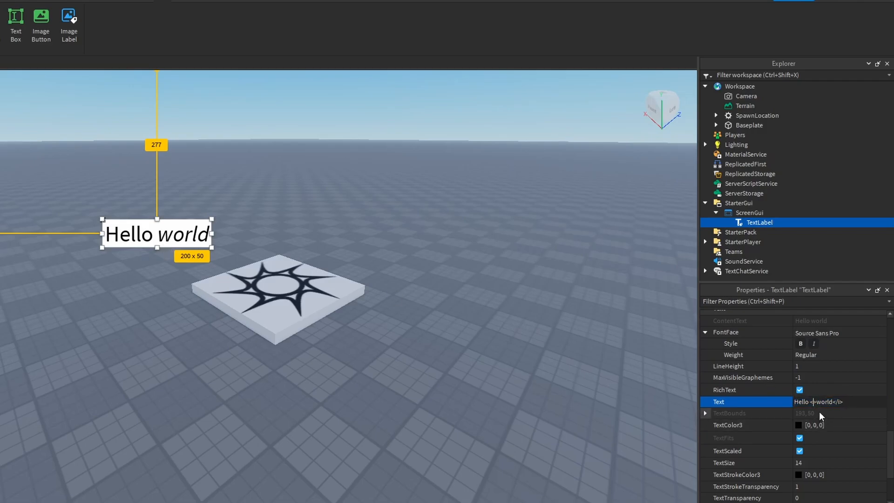
{"action": "key", "text": "BackSpace"}
{"action": "type", "text": "u"}
{"action": "key", "text": "Return"}
{"action": "left_click", "coordinate": [264, 314]}
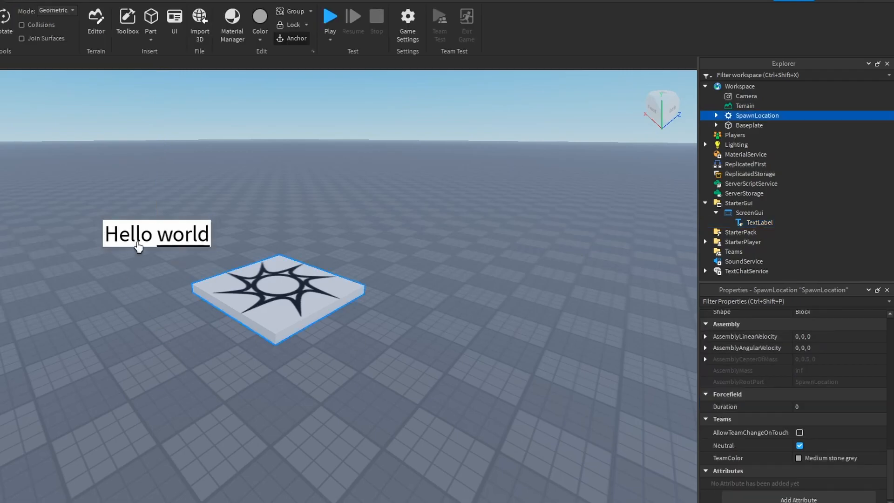
Turn RichText off on the TextLabel to compare the raw tags, and turn it back on.
{"action": "left_click", "coordinate": [741, 222]}
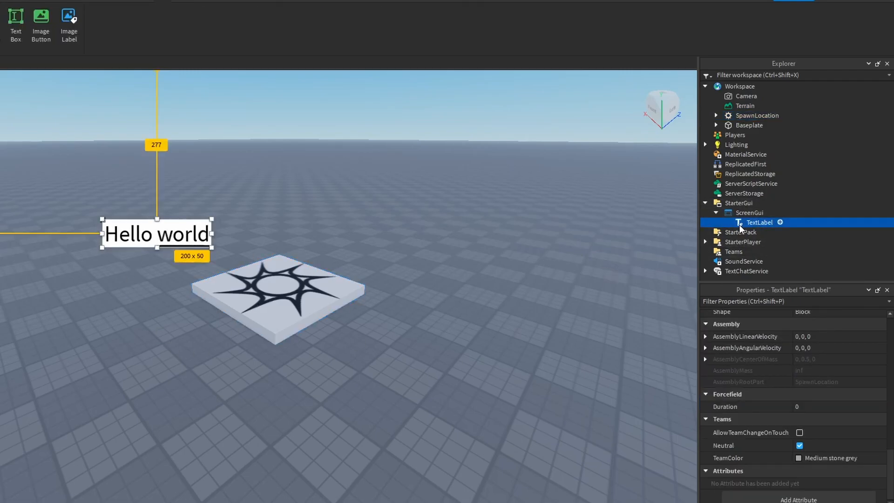
{"action": "scroll", "coordinate": [831, 390], "scroll_direction": "up", "scroll_amount": 4}
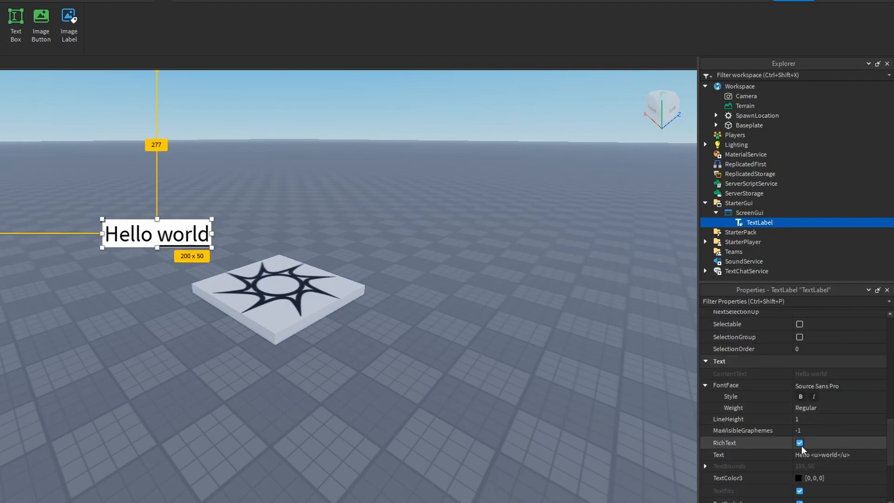
{"action": "left_click", "coordinate": [801, 445]}
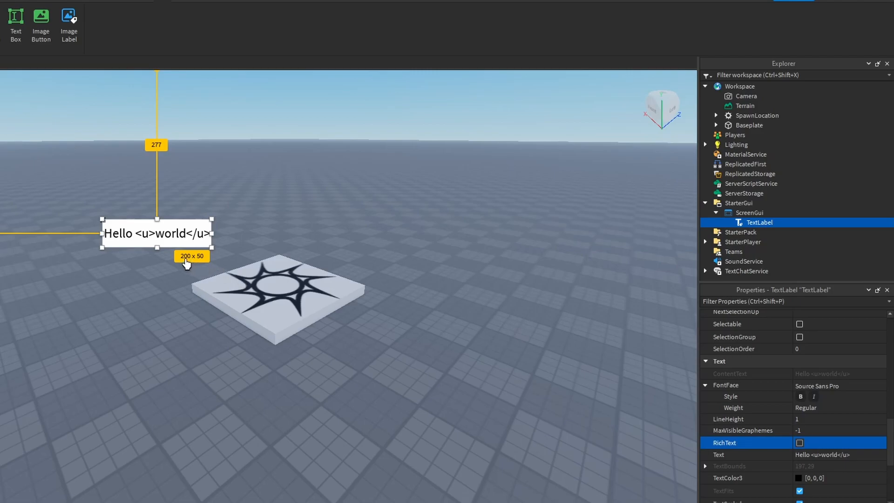
{"action": "left_click", "coordinate": [798, 443]}
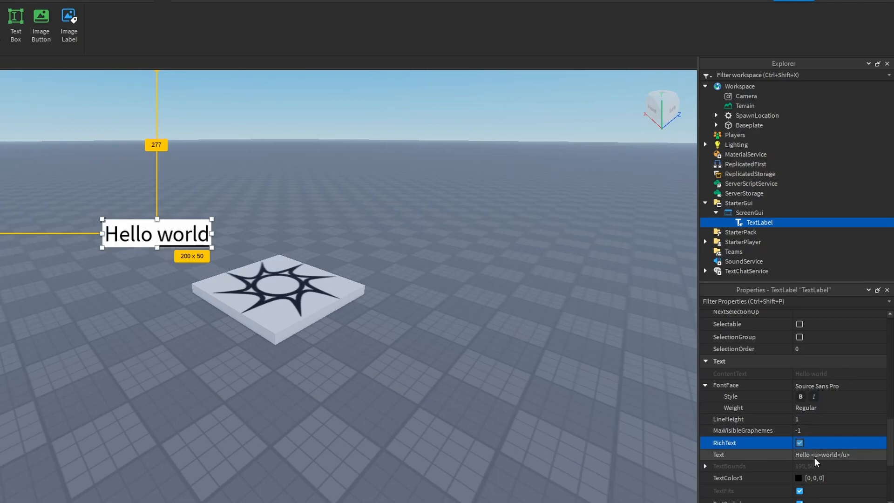
Review the TextLabel's full list of properties, including its text settings.
{"action": "left_click", "coordinate": [811, 457]}
{"action": "double_click", "coordinate": [831, 455]}
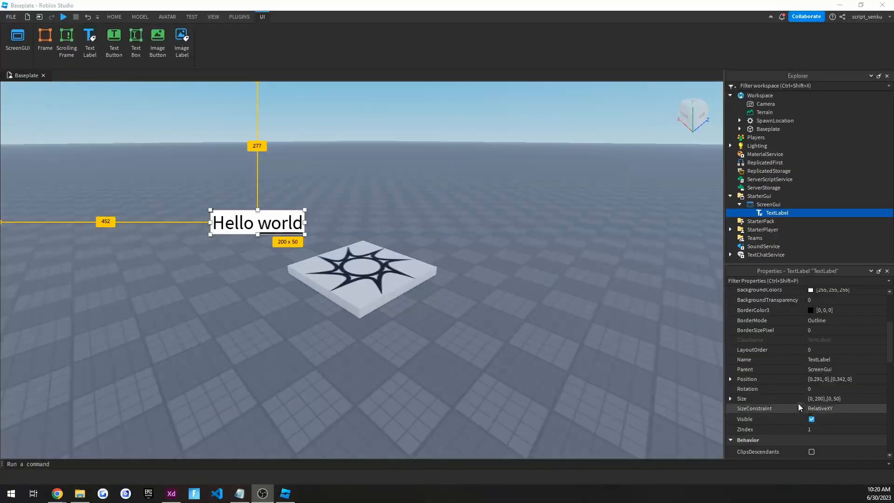
{"action": "scroll", "coordinate": [796, 348], "scroll_direction": "up", "scroll_amount": 5}
{"action": "scroll", "coordinate": [808, 320], "scroll_direction": "down", "scroll_amount": 15}
{"action": "scroll", "coordinate": [806, 311], "scroll_direction": "up", "scroll_amount": 10}
{"action": "scroll", "coordinate": [807, 311], "scroll_direction": "down", "scroll_amount": 10}
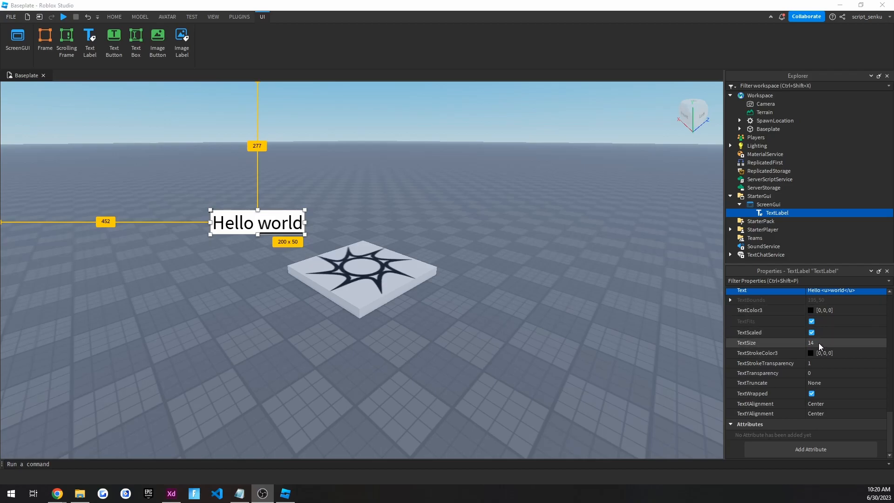
{"action": "scroll", "coordinate": [812, 344], "scroll_direction": "up", "scroll_amount": 8}
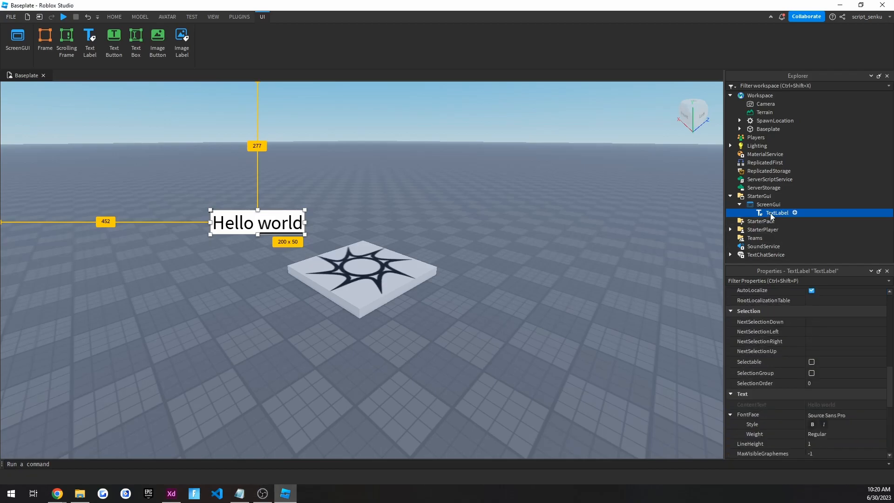
Delete the TextLabel and insert a Frame into the ScreenGui instead.
{"action": "key", "text": "Delete"}
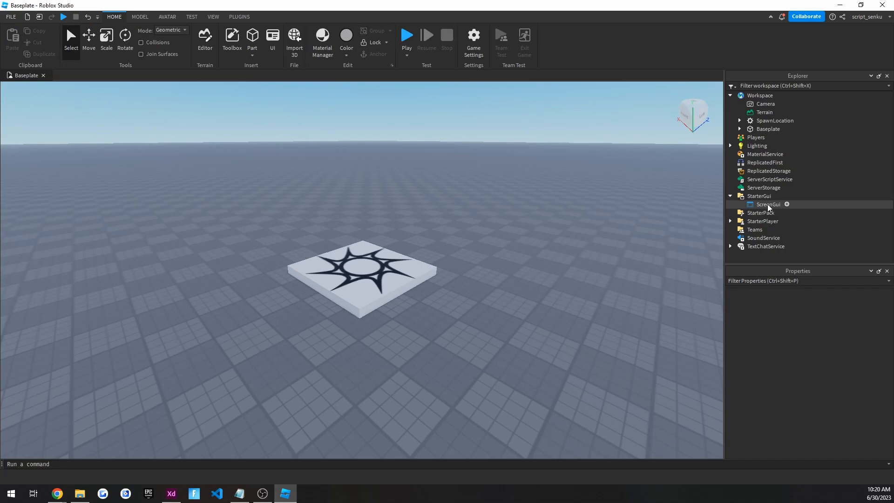
{"action": "right_click", "coordinate": [767, 204]}
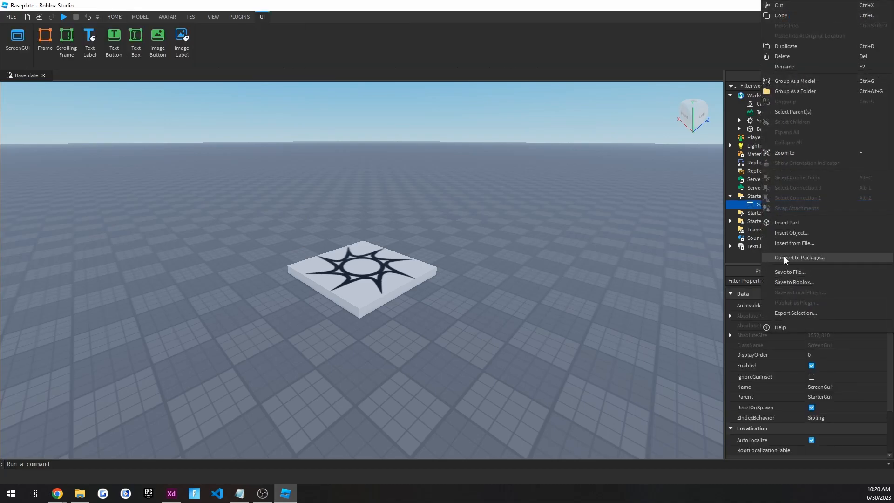
{"action": "left_click", "coordinate": [786, 231]}
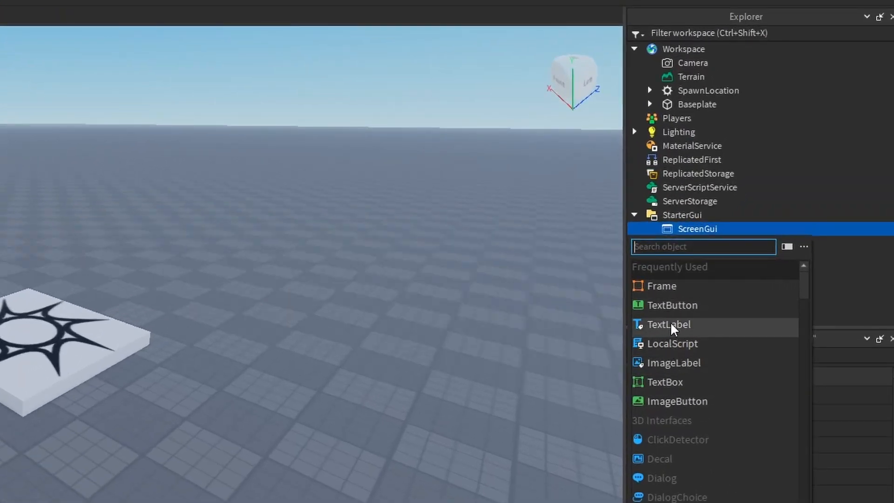
{"action": "left_click", "coordinate": [672, 282]}
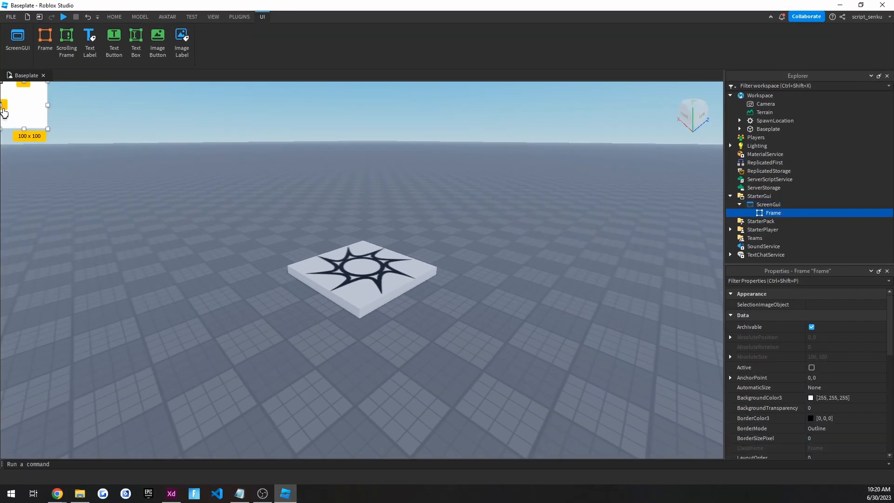
Move the Frame to the middle of the viewport and enlarge it to about 590 x 390 pixels.
{"action": "left_click_drag", "start_coordinate": [21, 105], "coordinate": [352, 203]}
{"action": "mouse_move", "coordinate": [421, 242]}
{"action": "right_mouse_down"}
{"action": "mouse_move", "coordinate": [413, 277]}
{"action": "mouse_move", "coordinate": [421, 243]}
{"action": "right_mouse_up"}
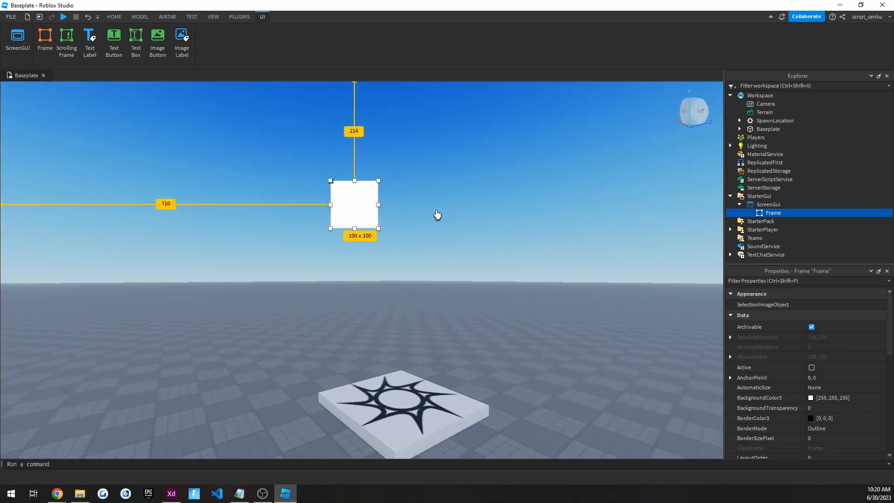
{"action": "left_click_drag", "start_coordinate": [378, 229], "coordinate": [625, 353]}
{"action": "left_click_drag", "start_coordinate": [447, 285], "coordinate": [370, 316]}
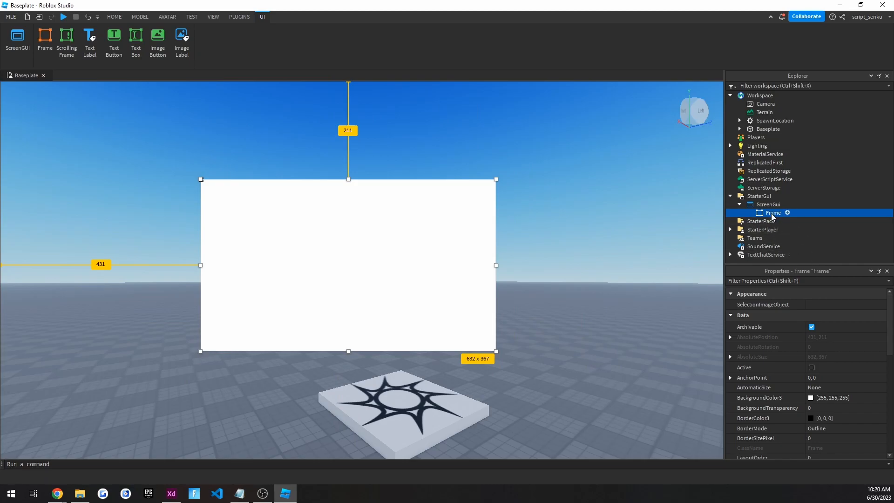
{"action": "left_click_drag", "start_coordinate": [351, 291], "coordinate": [369, 296]}
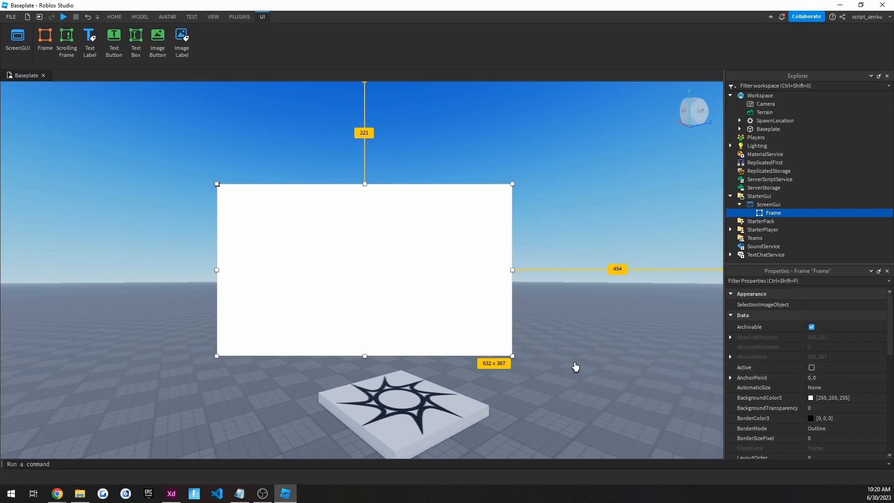
{"action": "left_click_drag", "start_coordinate": [512, 360], "coordinate": [492, 366]}
Set the Frame's BackgroundColor3 to turquoise [66, 255, 224].
{"action": "scroll", "coordinate": [839, 351], "scroll_direction": "down", "scroll_amount": 1}
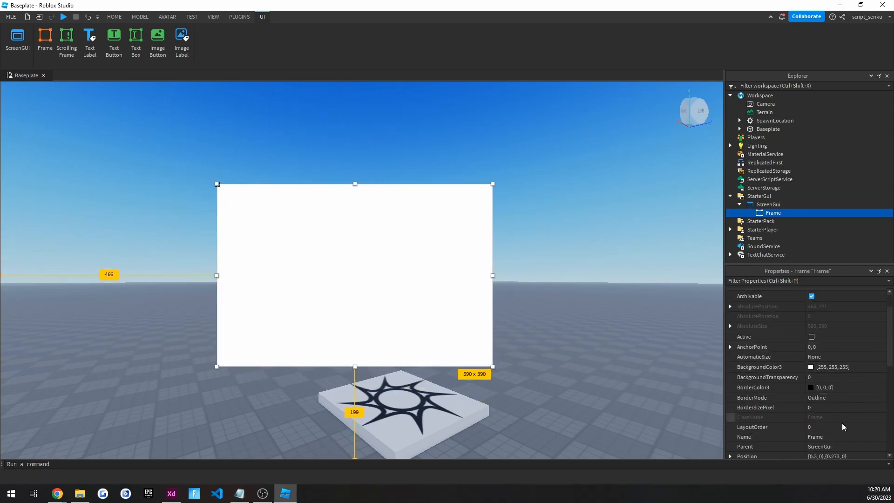
{"action": "left_click", "coordinate": [810, 367]}
{"action": "left_click_drag", "start_coordinate": [496, 218], "coordinate": [494, 186]}
{"action": "left_click_drag", "start_coordinate": [499, 149], "coordinate": [606, 144]}
{"action": "left_click_drag", "start_coordinate": [660, 212], "coordinate": [666, 161]}
{"action": "left_click", "coordinate": [614, 323]}
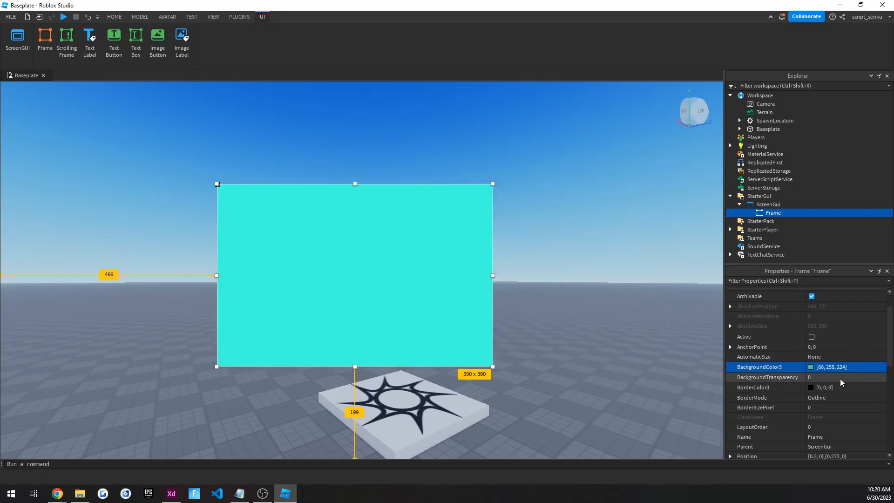
Change the Frame's BackgroundColor3 to light blue [162, 240, 255].
{"action": "scroll", "coordinate": [829, 371], "scroll_direction": "down", "scroll_amount": 5}
{"action": "scroll", "coordinate": [790, 360], "scroll_direction": "up", "scroll_amount": 5}
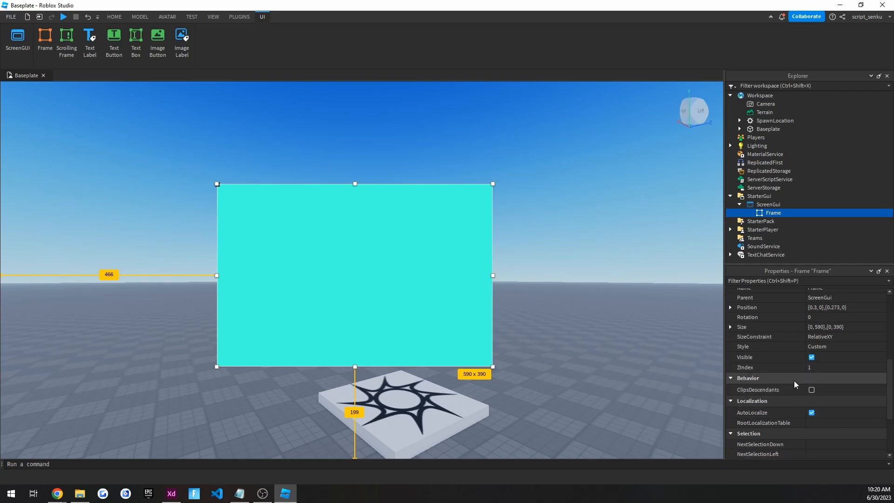
{"action": "scroll", "coordinate": [797, 325], "scroll_direction": "up", "scroll_amount": 3}
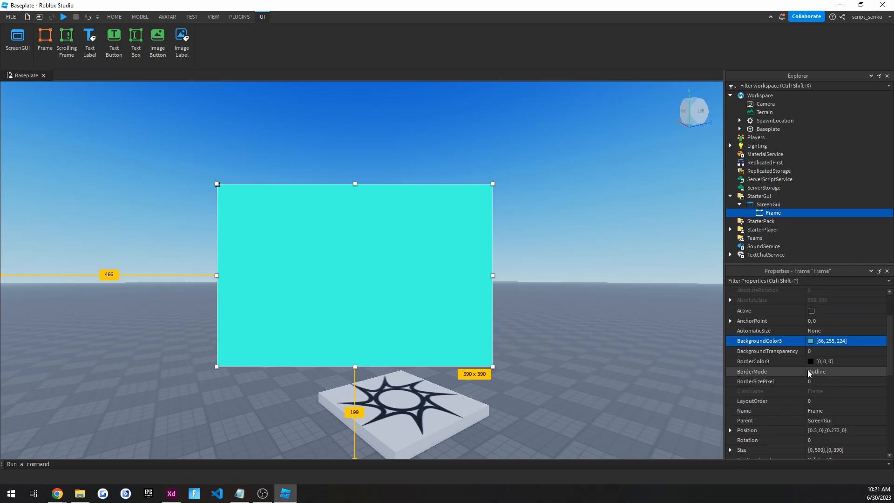
{"action": "left_click", "coordinate": [811, 341]}
{"action": "left_click", "coordinate": [489, 223]}
{"action": "left_click", "coordinate": [508, 329]}
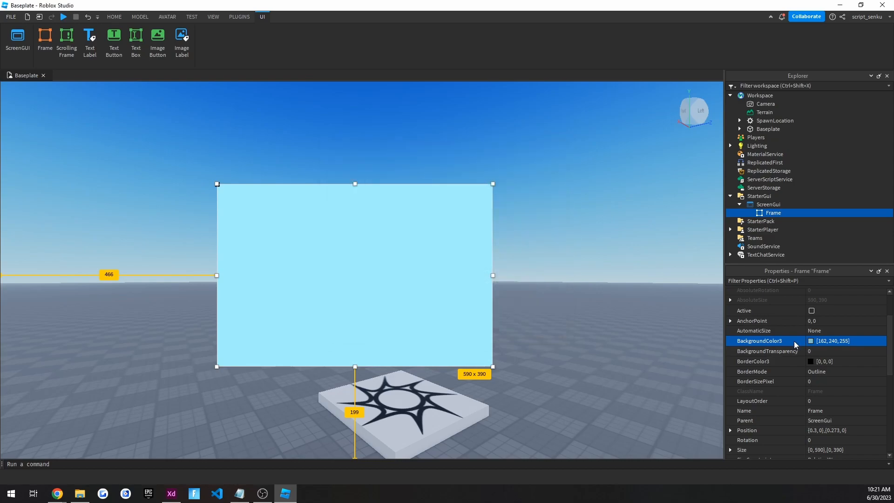
Set the Frame's BorderColor3 to red [255, 0, 0].
{"action": "left_click", "coordinate": [829, 351]}
{"action": "mouse_move", "coordinate": [838, 352]}
{"action": "left_mouse_down"}
{"action": "mouse_move", "coordinate": [849, 353]}
{"action": "mouse_move", "coordinate": [839, 353]}
{"action": "left_mouse_up"}
{"action": "left_click", "coordinate": [810, 361]}
{"action": "left_click", "coordinate": [519, 182]}
{"action": "left_click_drag", "start_coordinate": [519, 182], "coordinate": [544, 163]}
{"action": "left_click_drag", "start_coordinate": [554, 251], "coordinate": [557, 150]}
{"action": "left_click", "coordinate": [513, 329]}
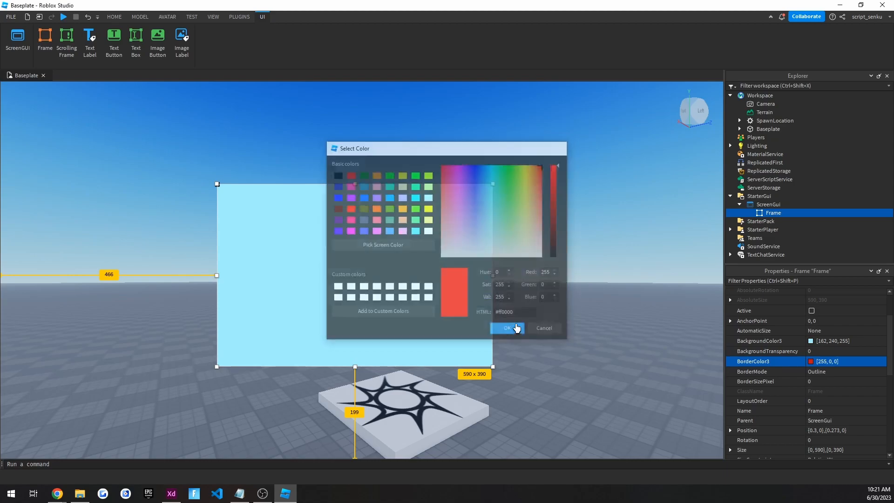
Set the Frame's BorderColor3 to white [255, 255, 255].
{"action": "left_click", "coordinate": [811, 361]}
{"action": "left_click", "coordinate": [442, 256]}
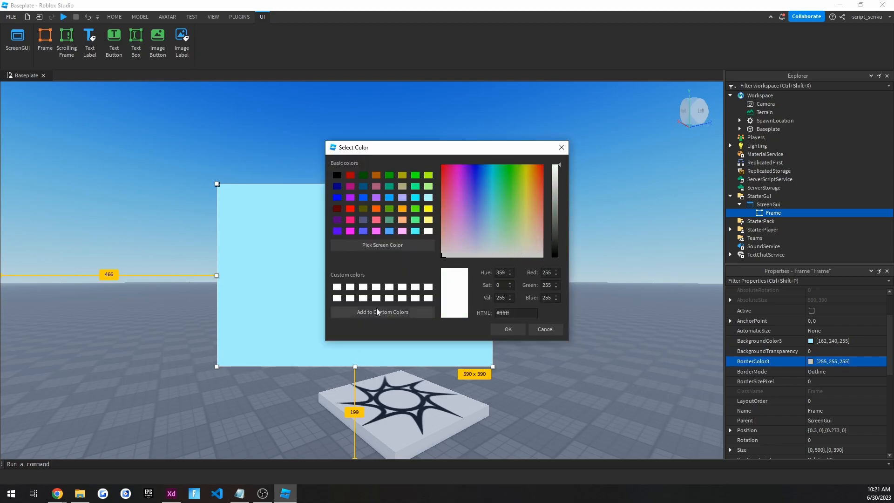
{"action": "left_click", "coordinate": [504, 327]}
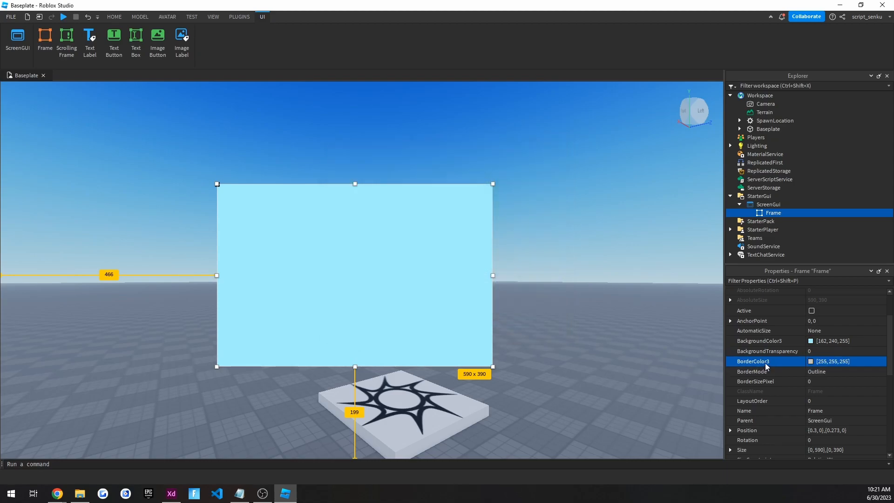
Set the Frame's Size to {1, 0},{1, 0} and move it to the screen's origin so it covers the whole viewport.
{"action": "left_click", "coordinate": [765, 205]}
{"action": "left_click", "coordinate": [767, 213]}
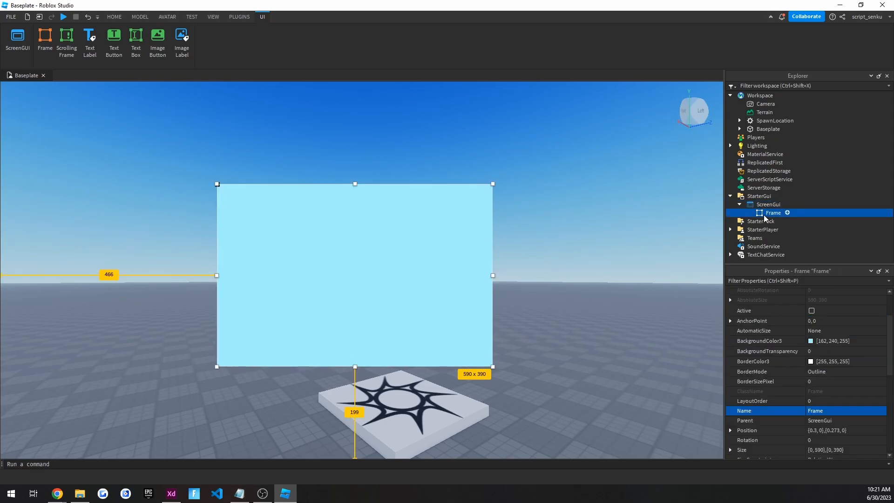
{"action": "scroll", "coordinate": [842, 372], "scroll_direction": "down", "scroll_amount": 3}
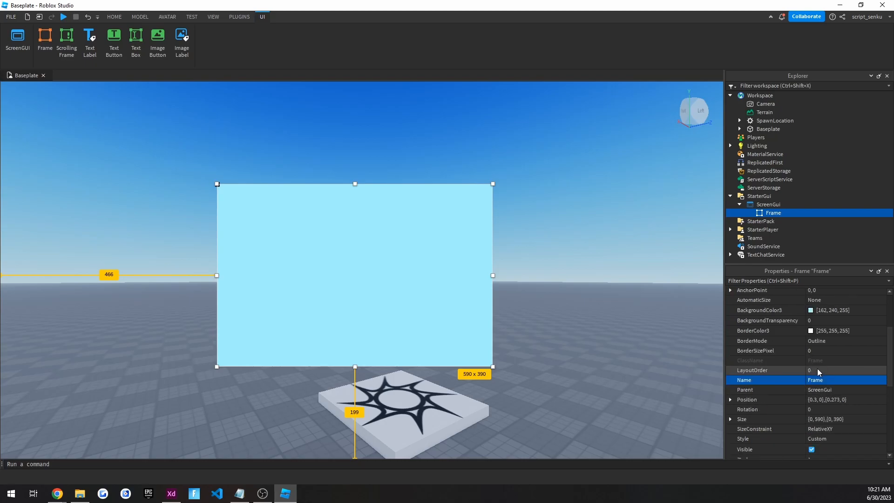
{"action": "scroll", "coordinate": [817, 367], "scroll_direction": "up", "scroll_amount": 3}
{"action": "left_click", "coordinate": [822, 418]}
{"action": "type", "text": "1,0,"}
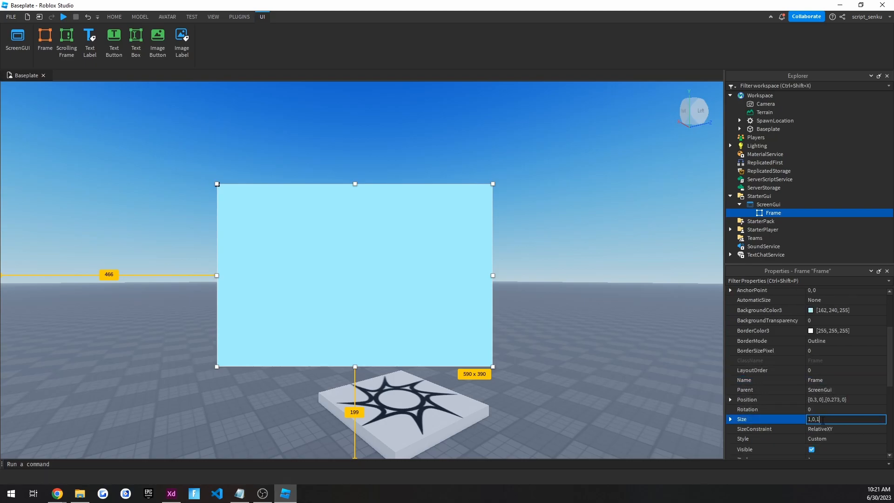
{"action": "type", "text": "1,0,"}
{"action": "key", "text": "Return"}
{"action": "left_click_drag", "start_coordinate": [573, 263], "coordinate": [383, 174]}
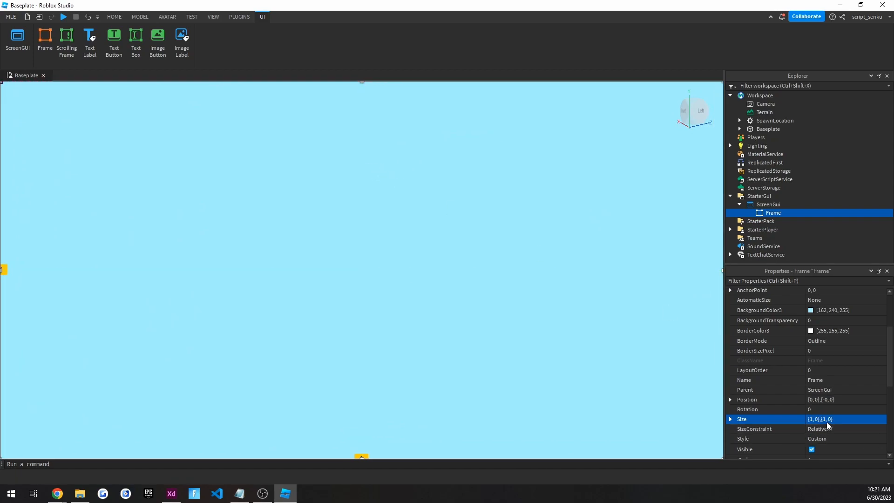
Darken the Frame's BackgroundColor3 to near-black [8, 11, 12].
{"action": "key", "text": "ctrl+shift+p"}
{"action": "left_click_drag", "start_coordinate": [723, 401], "coordinate": [599, 368]}
{"action": "scroll", "coordinate": [777, 361], "scroll_direction": "up", "scroll_amount": 2}
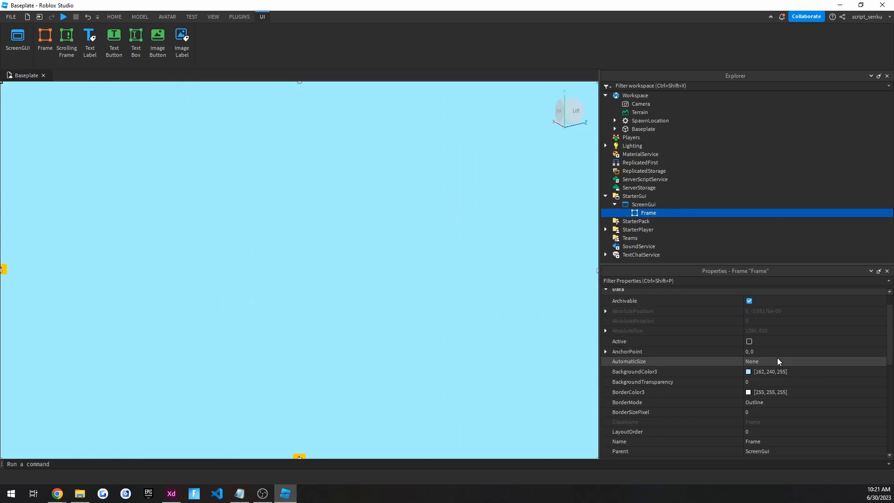
{"action": "left_click", "coordinate": [748, 368]}
{"action": "left_click_drag", "start_coordinate": [553, 241], "coordinate": [543, 315]}
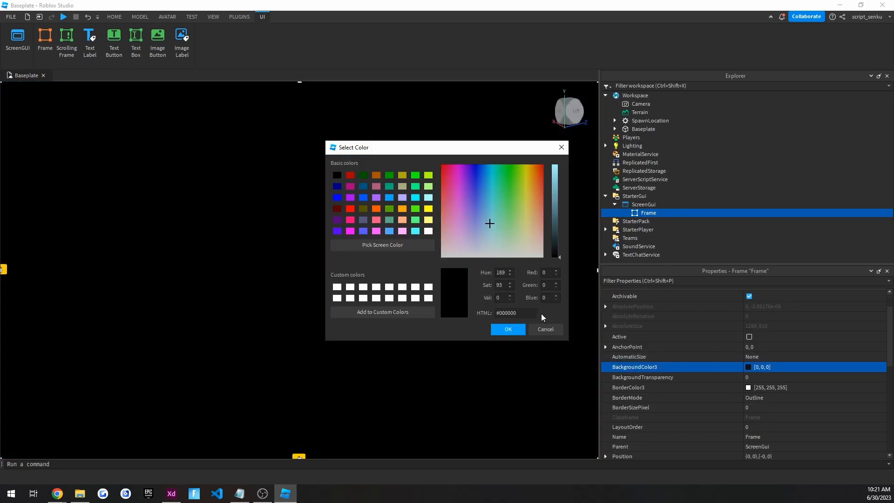
{"action": "left_click_drag", "start_coordinate": [550, 256], "coordinate": [551, 253]}
{"action": "left_click", "coordinate": [508, 329]}
{"action": "left_click_drag", "start_coordinate": [599, 339], "coordinate": [662, 338]}
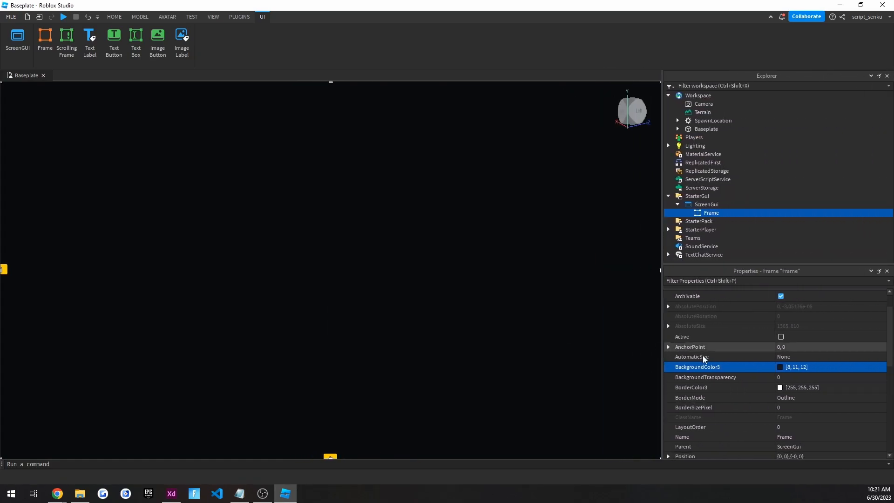
Insert a TextLabel into the Frame and place it about 479 pixels from the Frame's left edge and 218 pixels from its top.
{"action": "right_click", "coordinate": [706, 215]}
{"action": "left_click", "coordinate": [712, 233]}
{"action": "type", "text": "te"}
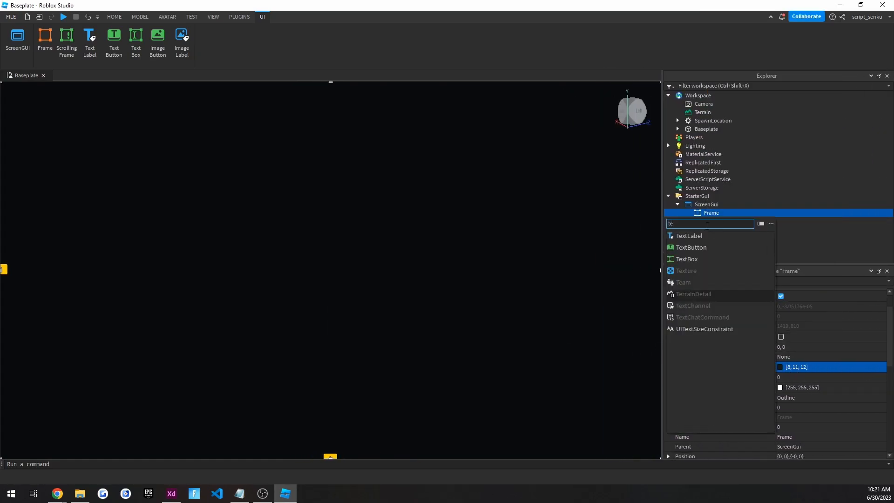
{"action": "left_click", "coordinate": [687, 237]}
{"action": "left_click_drag", "start_coordinate": [83, 95], "coordinate": [258, 191]}
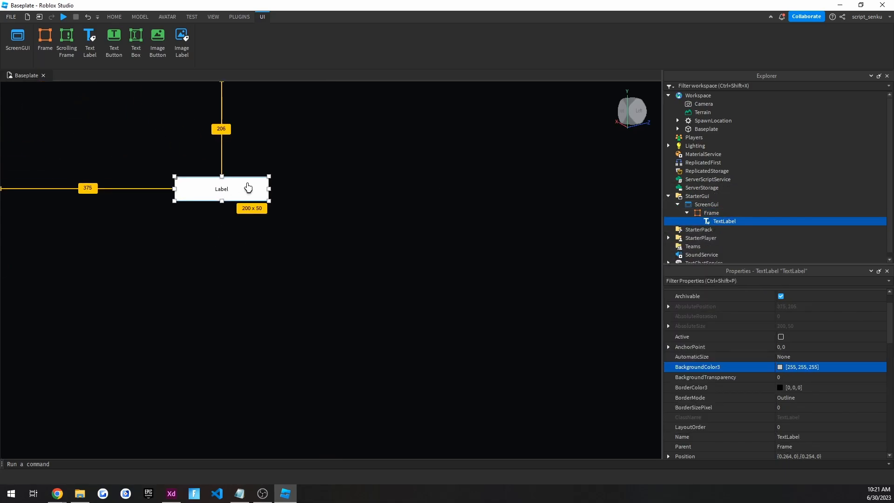
{"action": "mouse_move", "coordinate": [724, 221]}
{"action": "left_mouse_down"}
{"action": "mouse_move", "coordinate": [706, 205]}
{"action": "mouse_move", "coordinate": [710, 213]}
{"action": "left_mouse_up"}
{"action": "left_click", "coordinate": [709, 213]}
{"action": "left_click", "coordinate": [708, 222]}
{"action": "left_click_drag", "start_coordinate": [235, 190], "coordinate": [284, 195]}
Set the TextLabel's Size to {1, 0},{0.1, 0} so it spans the Frame's full width.
{"action": "scroll", "coordinate": [685, 315], "scroll_direction": "down", "scroll_amount": 3}
{"action": "left_click", "coordinate": [792, 383]}
{"action": "type", "text": "1, 0},{0"}
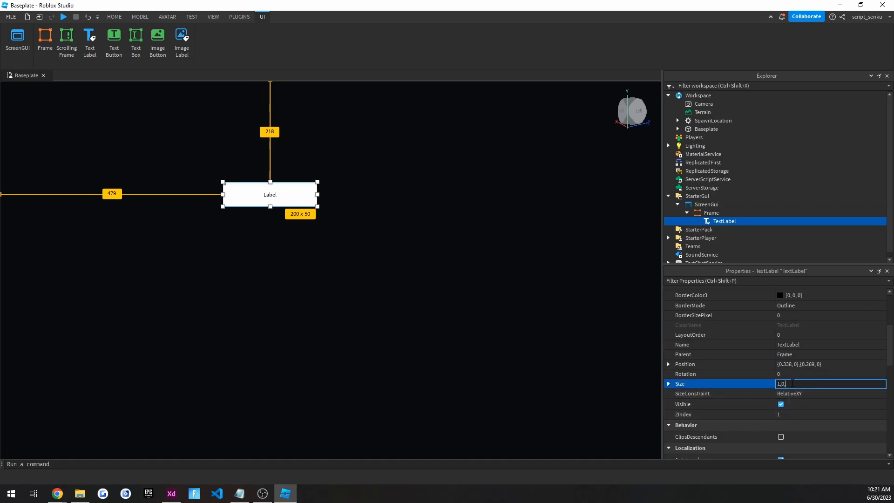
{"action": "type", "text": ".1, 0"}
{"action": "key", "text": "Return"}
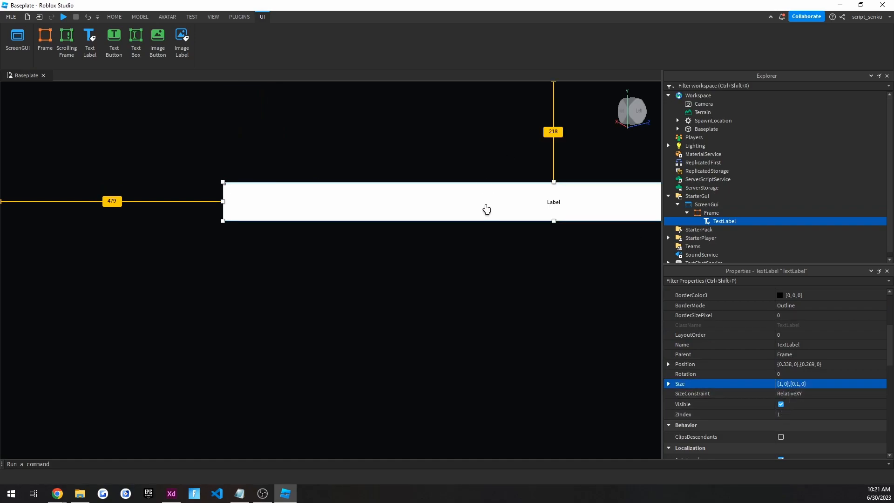
Align the TextLabel with the Frame's top-left corner by setting its Position to {0, 0},{0, 0}.
{"action": "left_click_drag", "start_coordinate": [490, 210], "coordinate": [366, 195]}
{"action": "left_click", "coordinate": [799, 364]}
{"action": "type", "text": "0,0,0"}
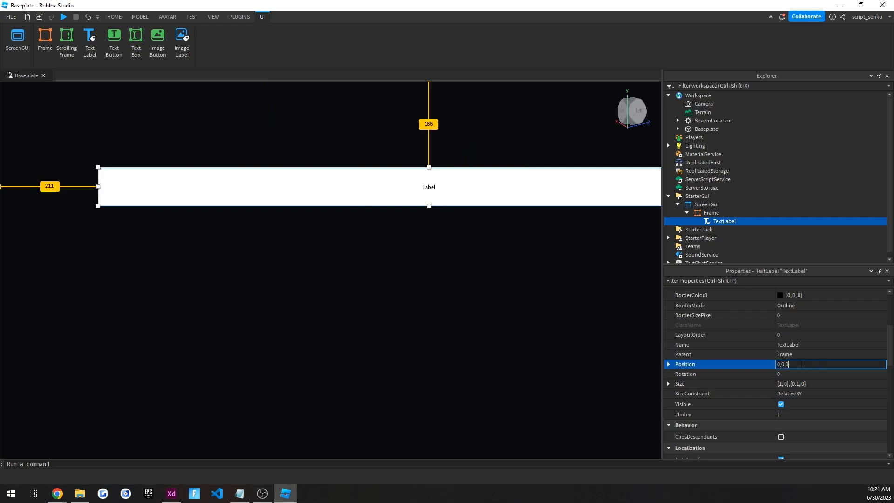
{"action": "key", "text": "Return"}
Make the TextLabel's background fully transparent by setting its BackgroundTransparency to 1.
{"action": "scroll", "coordinate": [801, 370], "scroll_direction": "down", "scroll_amount": 8}
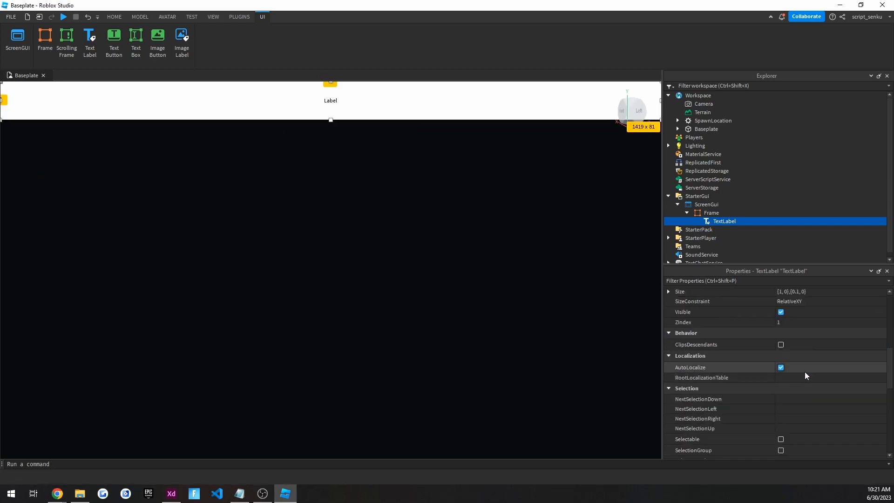
{"action": "scroll", "coordinate": [787, 402], "scroll_direction": "up", "scroll_amount": 6}
{"action": "scroll", "coordinate": [787, 401], "scroll_direction": "up", "scroll_amount": 3}
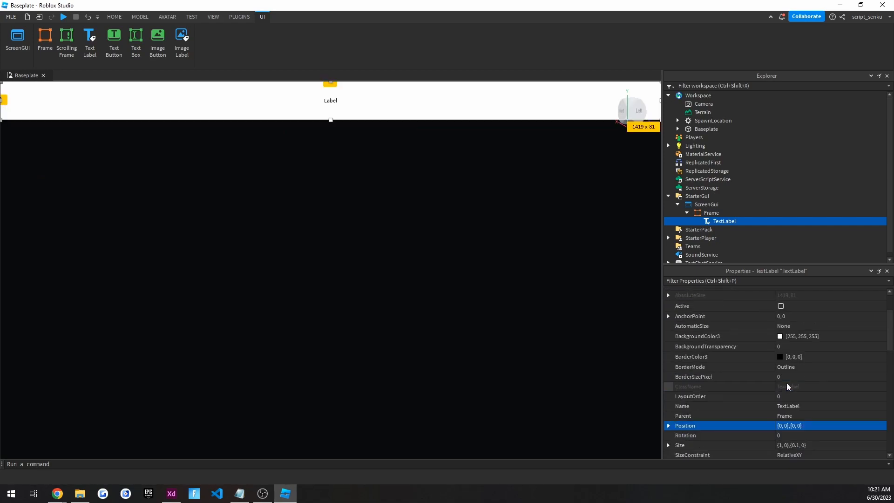
{"action": "left_click", "coordinate": [791, 346]}
{"action": "type", "text": "1"}
{"action": "key", "text": "Return"}
Change the TextLabel's Text to "Credits".
{"action": "scroll", "coordinate": [806, 371], "scroll_direction": "down", "scroll_amount": 10}
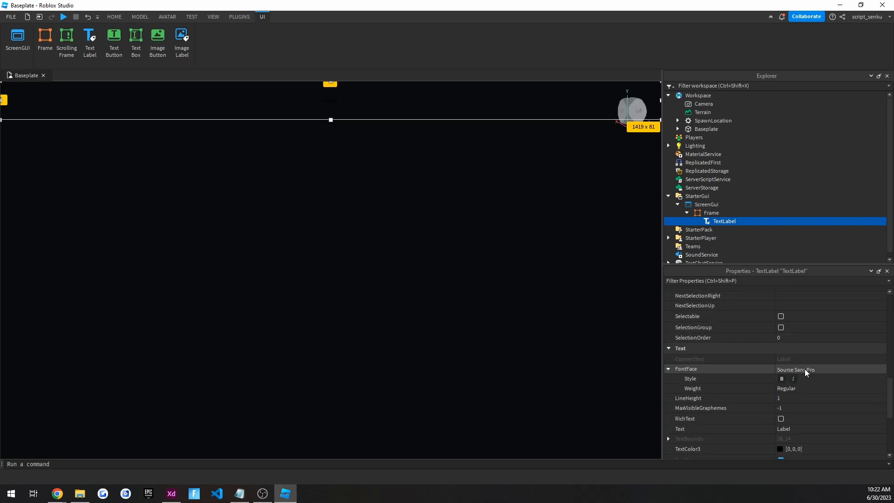
{"action": "left_click", "coordinate": [796, 367]}
{"action": "type", "text": "Credi"}
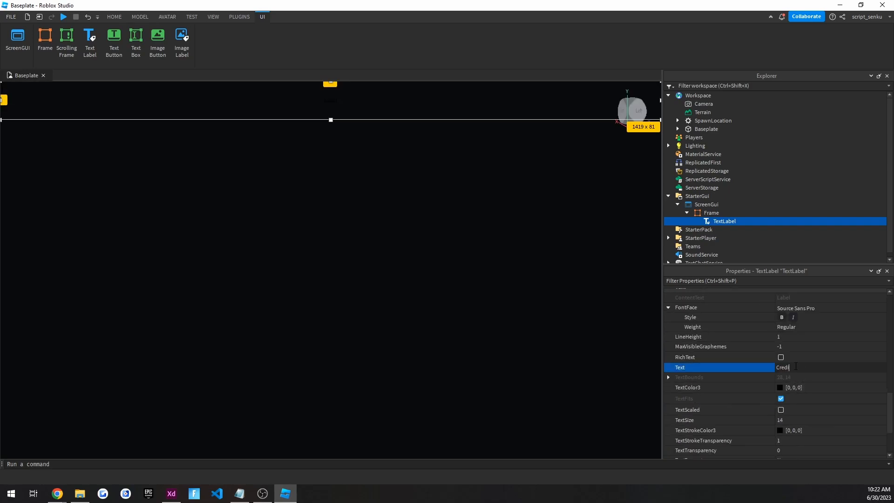
{"action": "type", "text": "ts"}
{"action": "key", "text": "Return"}
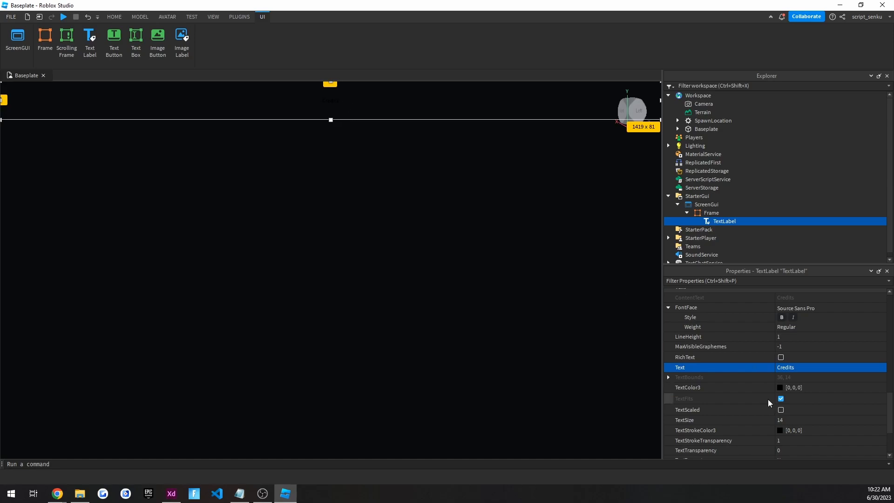
Set the Credits label's TextColor3 to white [255, 255, 255] and turn on TextScaled.
{"action": "left_click", "coordinate": [780, 387]}
{"action": "left_click_drag", "start_coordinate": [556, 227], "coordinate": [555, 163]}
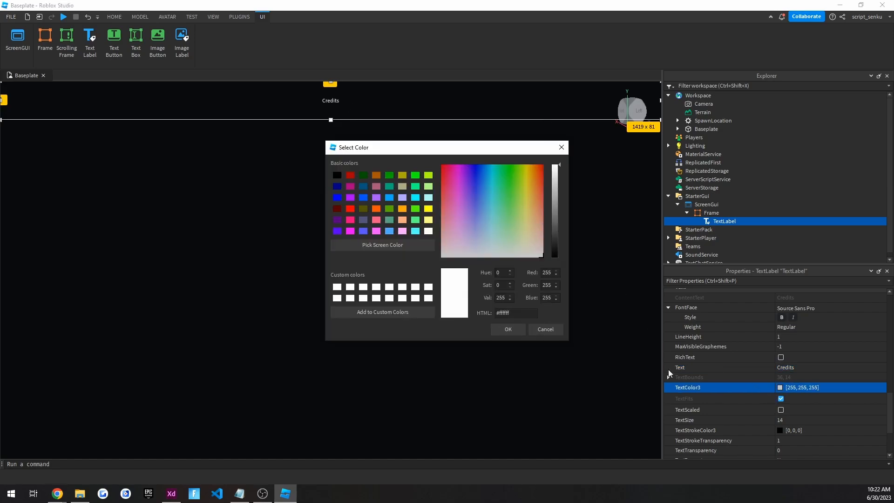
{"action": "left_click", "coordinate": [515, 333]}
{"action": "left_click", "coordinate": [780, 410]}
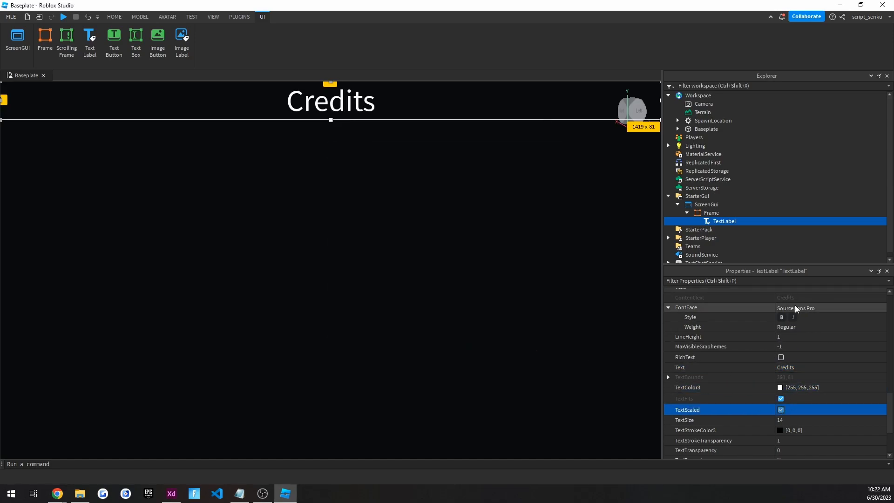
Set the Credits label's FontFace to Highway Gothic and lower the label to about 50 pixels below the Frame's top.
{"action": "left_click", "coordinate": [797, 309]}
{"action": "left_click", "coordinate": [806, 308]}
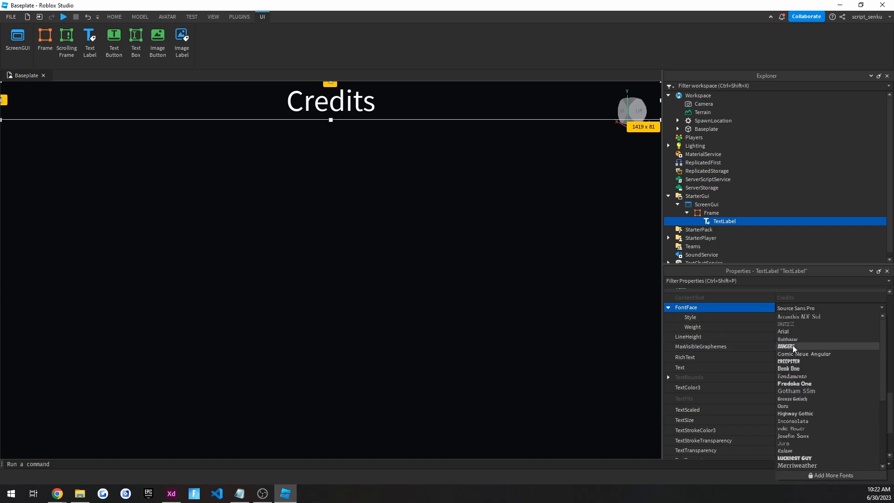
{"action": "left_click", "coordinate": [783, 331]}
{"action": "left_click", "coordinate": [802, 309]}
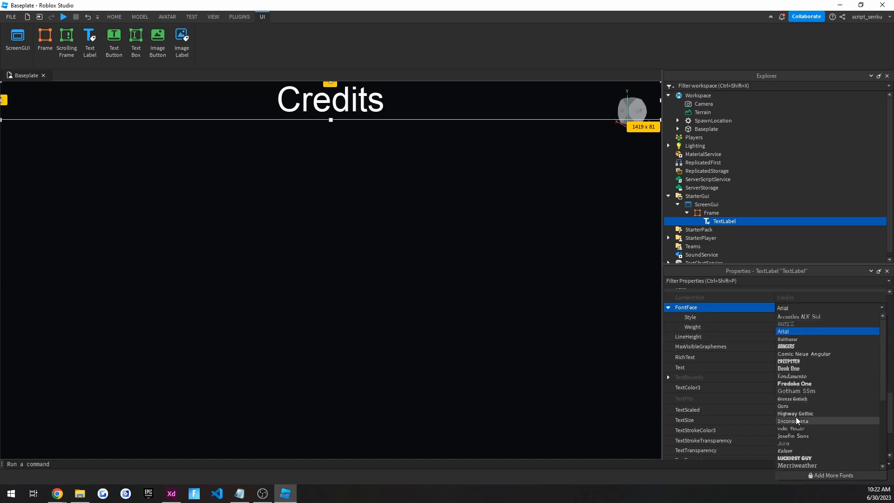
{"action": "left_click", "coordinate": [791, 421]}
{"action": "left_click_drag", "start_coordinate": [375, 99], "coordinate": [374, 122]}
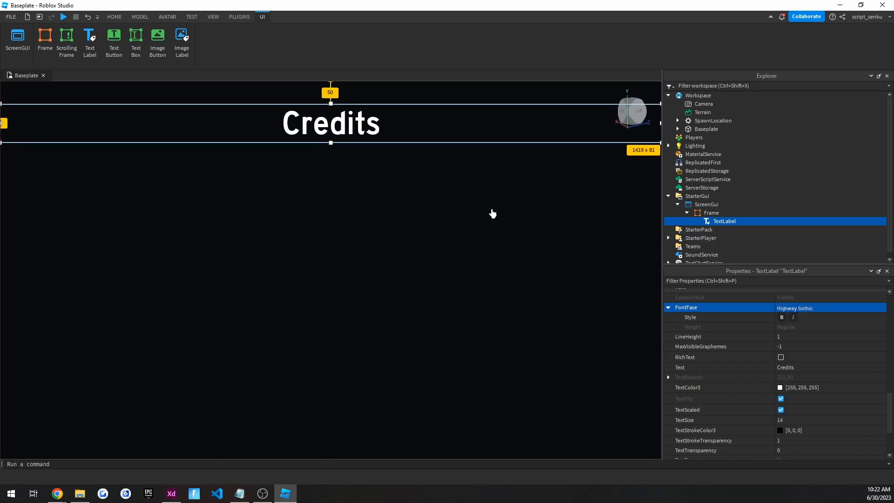
Duplicate the Credits label, place the copy about 148 pixels from the Frame's top, and set its Text to "- player 1".
{"action": "key", "text": "ctrl+d"}
{"action": "left_click", "coordinate": [554, 223]}
{"action": "left_click_drag", "start_coordinate": [357, 127], "coordinate": [357, 172]}
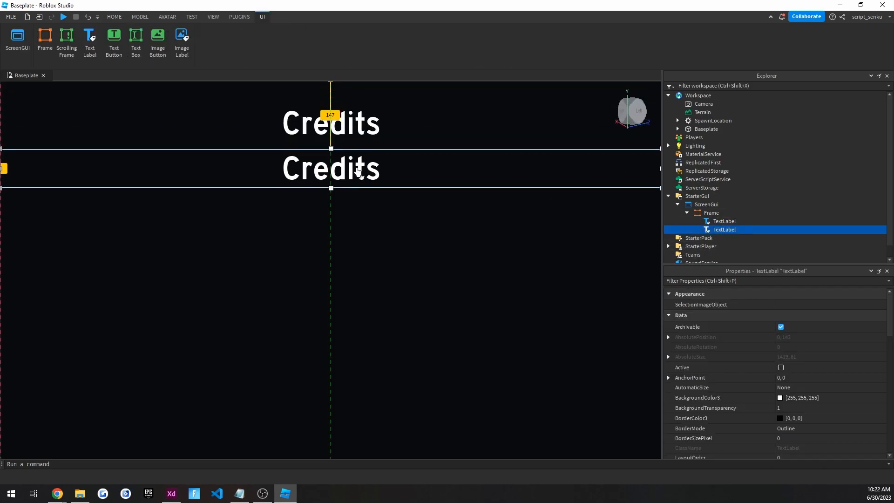
{"action": "scroll", "coordinate": [734, 356], "scroll_direction": "down", "scroll_amount": 12}
{"action": "left_click", "coordinate": [808, 399]}
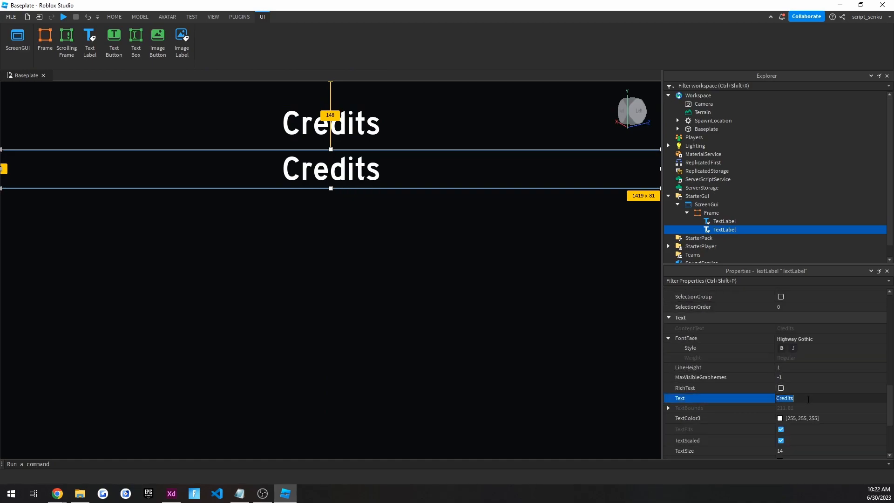
{"action": "type", "text": "- player 1"}
{"action": "key", "text": "Return"}
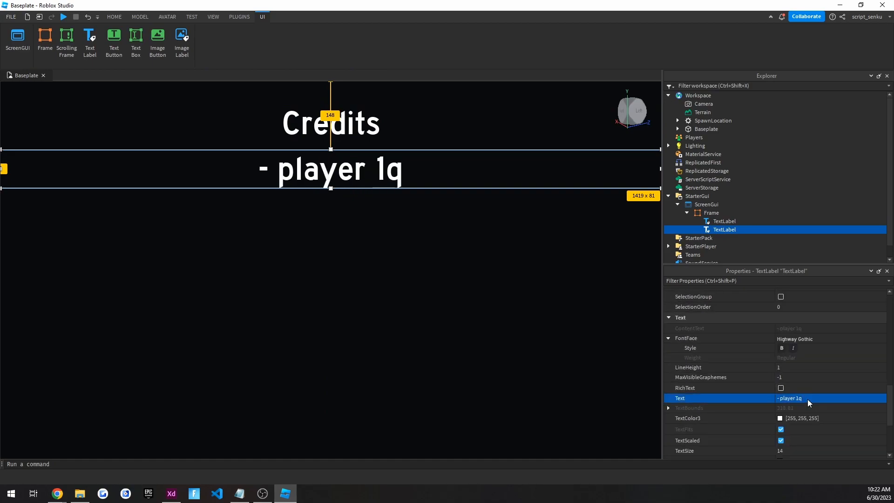
Duplicate the player 1 label, place the copy about 251 pixels from the Frame's top, and set its Text to "- player 2".
{"action": "key", "text": "ctrl+d"}
{"action": "left_click_drag", "start_coordinate": [351, 184], "coordinate": [351, 232]}
{"action": "scroll", "coordinate": [791, 372], "scroll_direction": "down", "scroll_amount": 10}
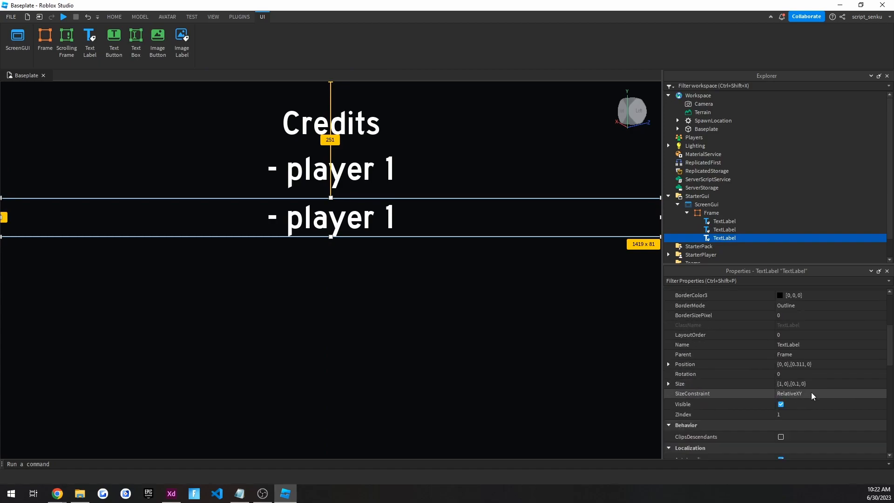
{"action": "left_click", "coordinate": [827, 428]}
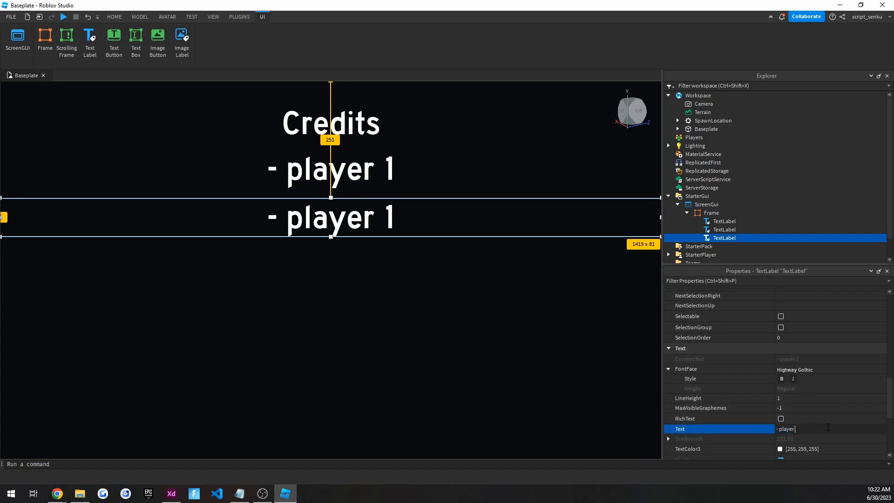
{"action": "type", "text": "2"}
{"action": "key", "text": "Return"}
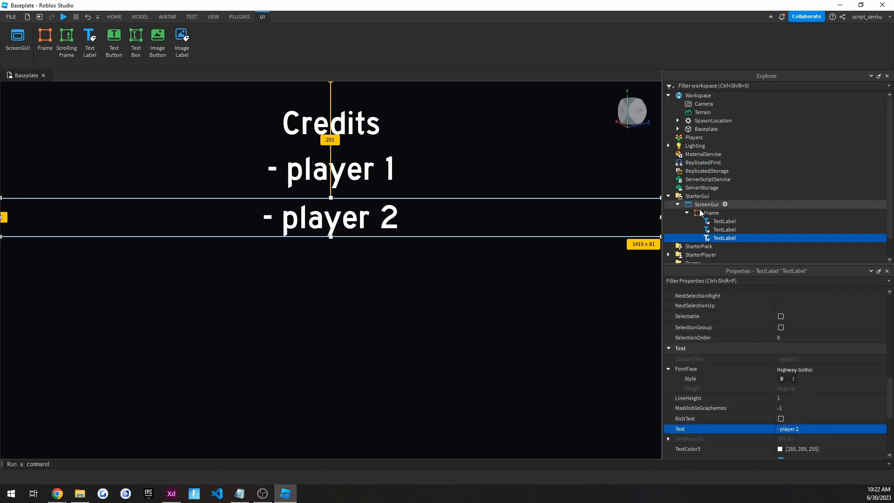
Narrow the Frame to about 572 pixels wide and move it toward the middle of the viewport.
{"action": "left_click", "coordinate": [712, 212]}
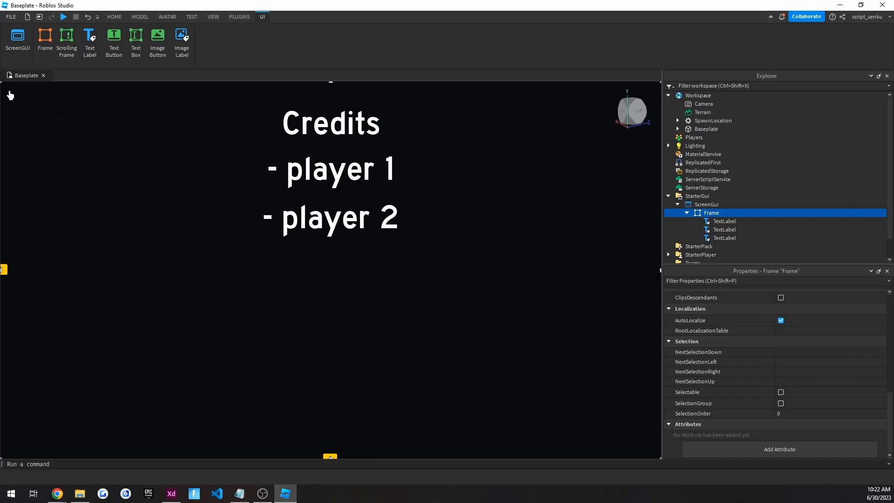
{"action": "left_click_drag", "start_coordinate": [661, 275], "coordinate": [235, 279]}
{"action": "left_click_drag", "start_coordinate": [158, 303], "coordinate": [363, 291]}
Undo a shift made with the player 2 label selected, and move the Frame with its child labels up to the viewport's top edge.
{"action": "left_click", "coordinate": [724, 238]}
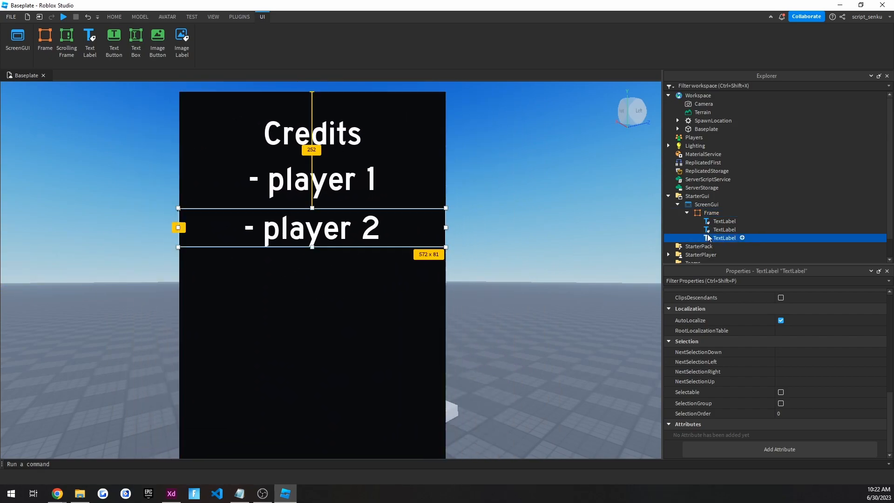
{"action": "left_click_drag", "start_coordinate": [333, 236], "coordinate": [332, 254]}
{"action": "key", "text": "ctrl+z"}
{"action": "left_click_drag", "start_coordinate": [339, 335], "coordinate": [360, 336]}
{"action": "left_click", "coordinate": [721, 222]}
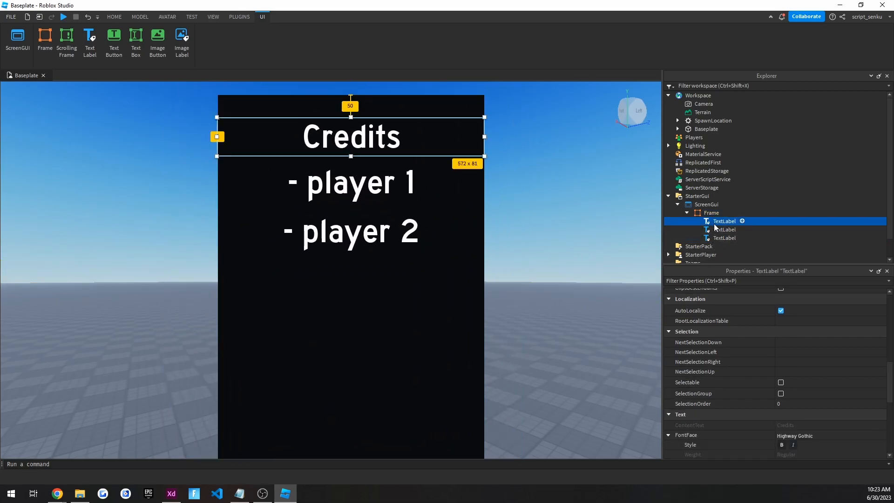
{"action": "left_click", "coordinate": [372, 312]}
{"action": "left_click_drag", "start_coordinate": [352, 374], "coordinate": [378, 354]}
Move all three TextLabels out of the Frame so they sit directly under the ScreenGui.
{"action": "left_click", "coordinate": [715, 230]}
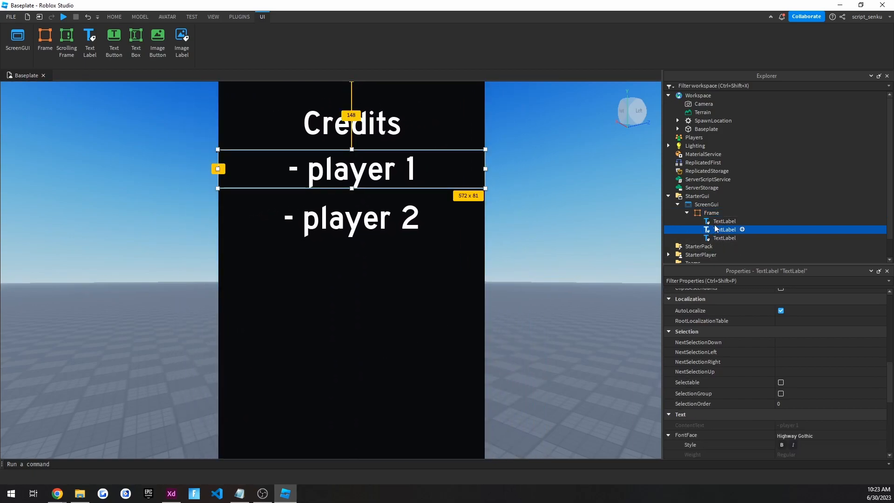
{"action": "left_click", "coordinate": [721, 221]}
{"action": "left_click", "coordinate": [713, 237]}
{"action": "left_click", "coordinate": [715, 221]}
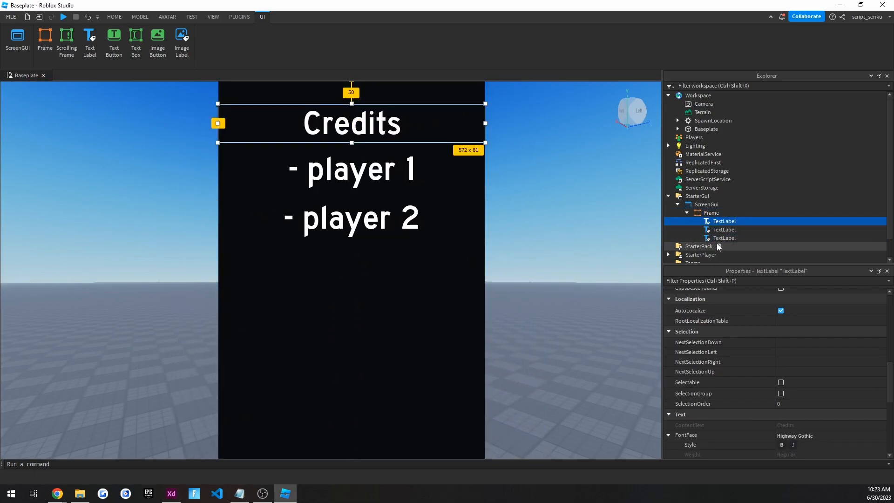
{"action": "left_click", "coordinate": [721, 237], "text": "shift"}
{"action": "left_click_drag", "start_coordinate": [721, 237], "coordinate": [716, 207]}
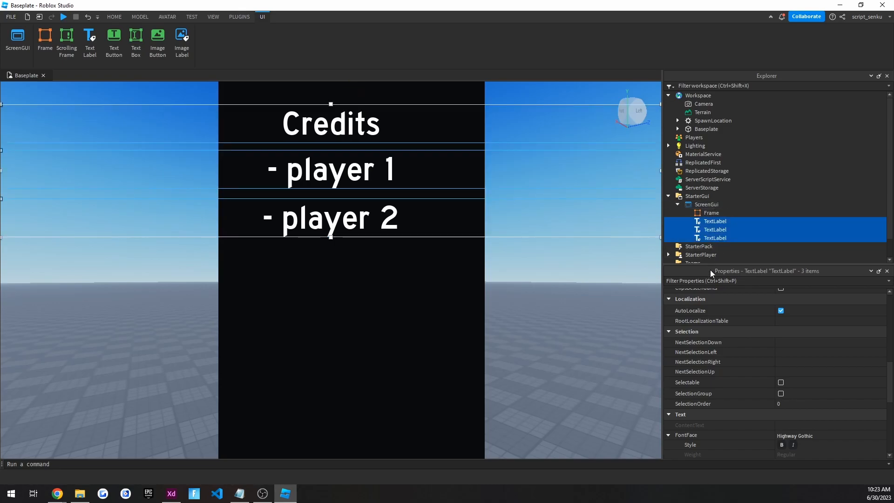
Move the Frame around the viewport independently of the unparented TextLabels, ending at the viewport's top edge.
{"action": "left_click", "coordinate": [711, 213]}
{"action": "left_click_drag", "start_coordinate": [377, 323], "coordinate": [333, 336]}
{"action": "left_click", "coordinate": [701, 222]}
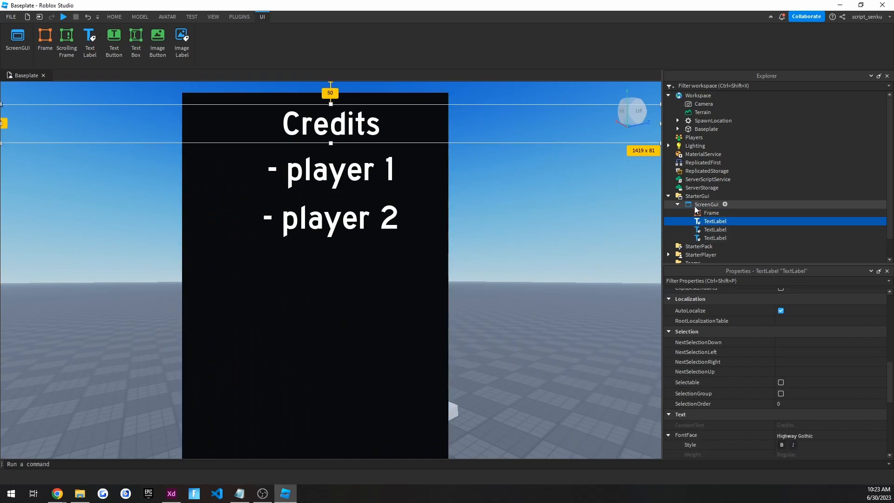
{"action": "left_click", "coordinate": [704, 213]}
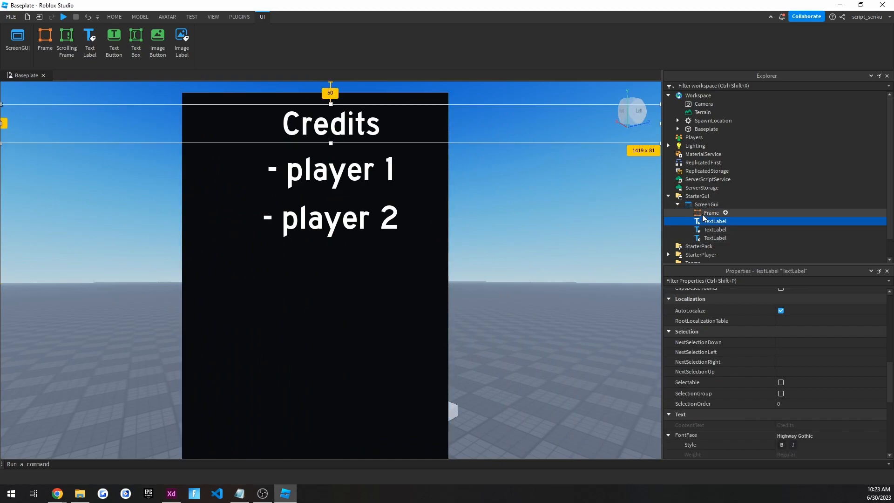
{"action": "left_click_drag", "start_coordinate": [385, 343], "coordinate": [416, 350]}
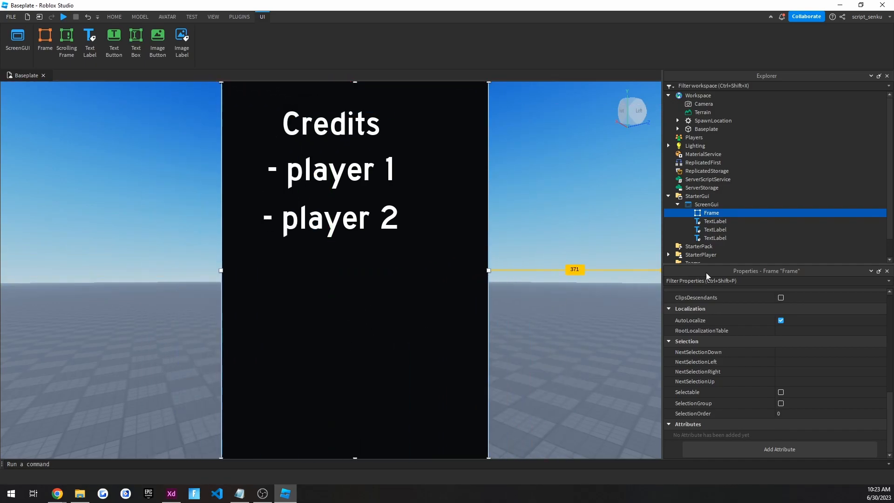
Parent the three TextLabels to the Frame again.
{"action": "left_click", "coordinate": [698, 246]}
{"action": "left_click", "coordinate": [709, 237]}
{"action": "left_click", "coordinate": [707, 229], "text": "ctrl"}
{"action": "left_click", "coordinate": [707, 220], "text": "ctrl"}
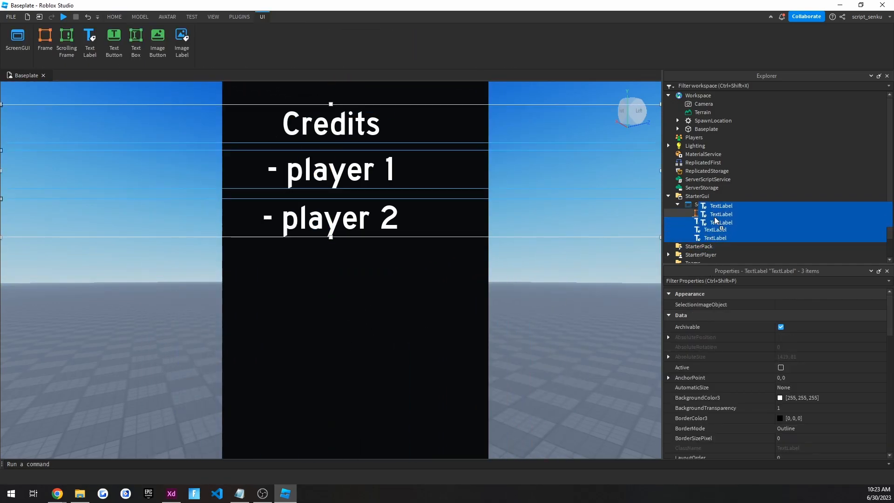
{"action": "left_click_drag", "start_coordinate": [708, 220], "coordinate": [711, 213]}
Move the Frame with its child labels to about 380 pixels from the viewport's left edge and 14 pixels from its top.
{"action": "left_click", "coordinate": [339, 339]}
{"action": "left_click_drag", "start_coordinate": [339, 339], "coordinate": [283, 349]}
{"action": "left_click", "coordinate": [708, 222]}
Make the Frame cover the whole viewport by setting its Size to {1, 0},{1, 0} and Position to {0, 0},{0, 0}.
{"action": "left_click", "coordinate": [710, 212]}
{"action": "scroll", "coordinate": [788, 370], "scroll_direction": "down", "scroll_amount": 3}
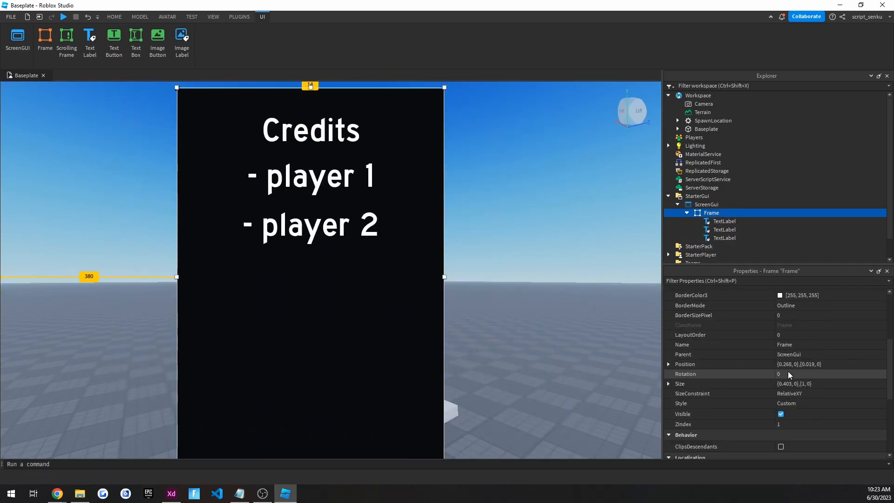
{"action": "left_click", "coordinate": [791, 383]}
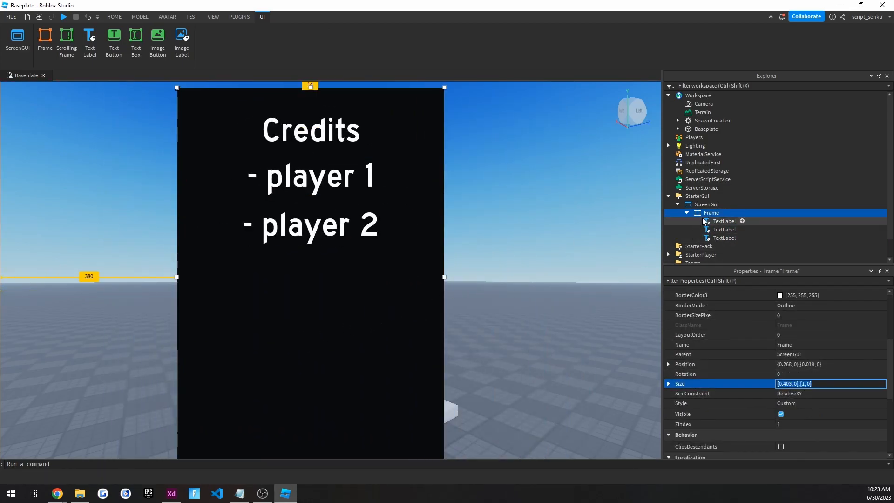
{"action": "type", "text": "1,0,1,0"}
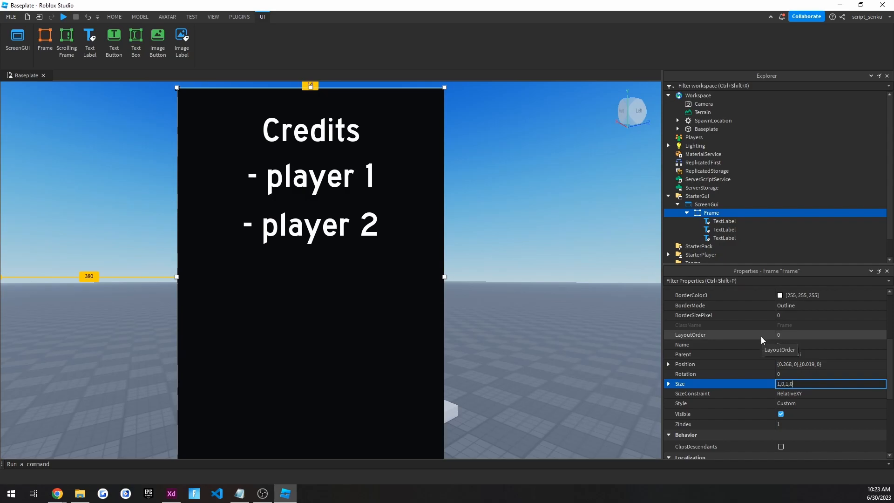
{"action": "key", "text": "Return"}
{"action": "left_click", "coordinate": [792, 364]}
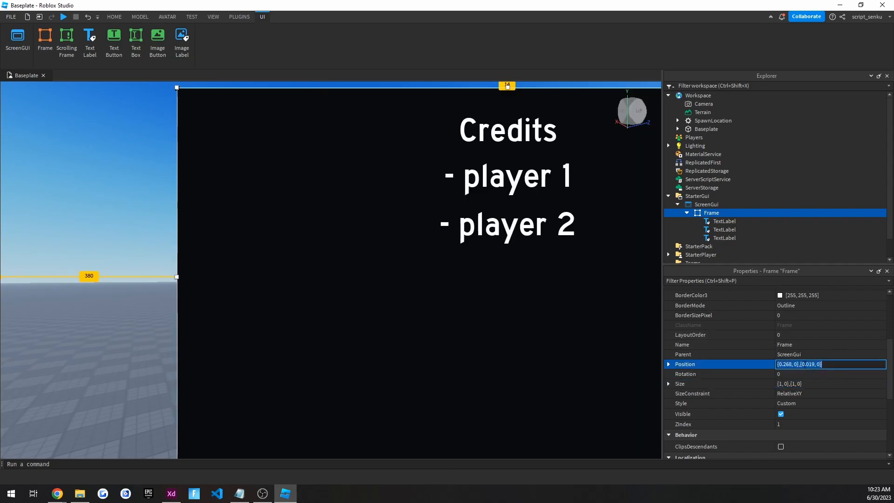
{"action": "type", "text": "0,0,0,0"}
{"action": "key", "text": "Return"}
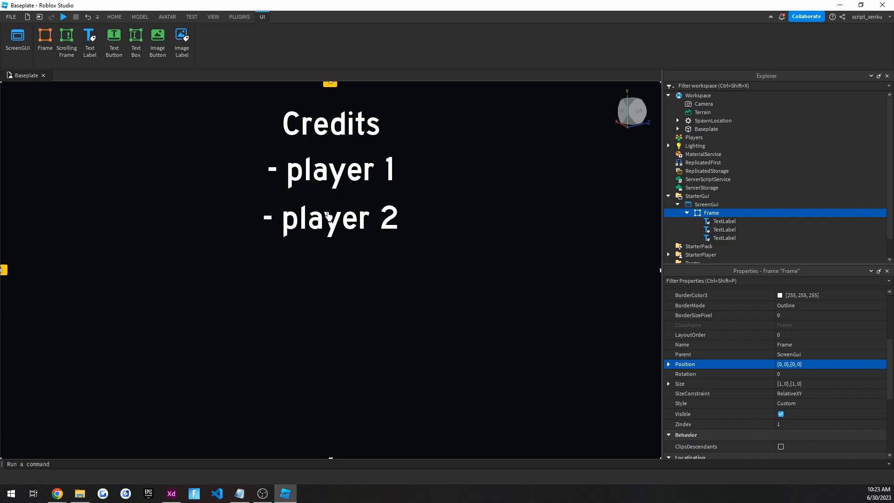
{"action": "left_click_drag", "start_coordinate": [378, 304], "coordinate": [404, 310]}
{"action": "left_click_drag", "start_coordinate": [216, 326], "coordinate": [233, 315]}
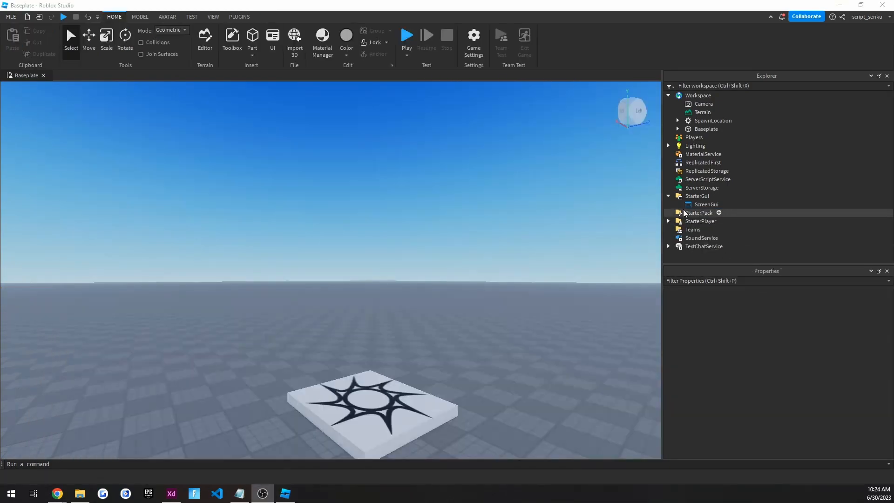
Insert a TextButton into the ScreenGui and place it about 572 pixels from the viewport's left edge and 349 pixels from its top.
{"action": "right_click", "coordinate": [689, 205]}
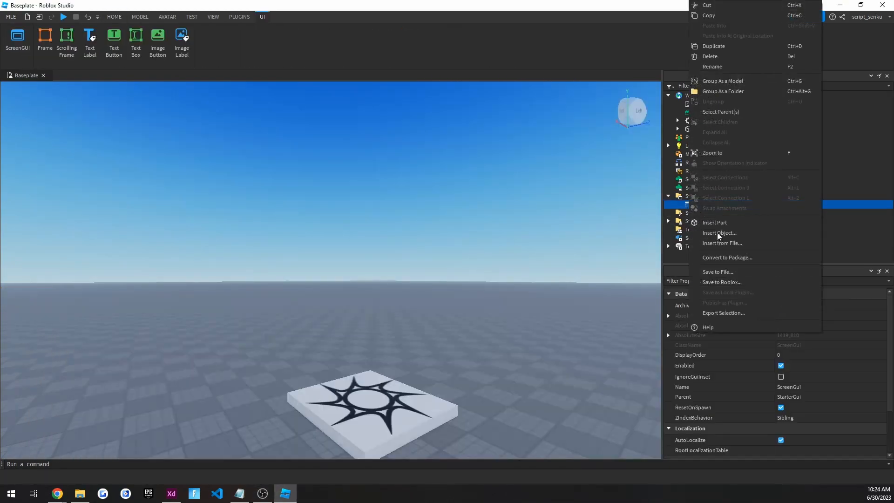
{"action": "left_click", "coordinate": [716, 235]}
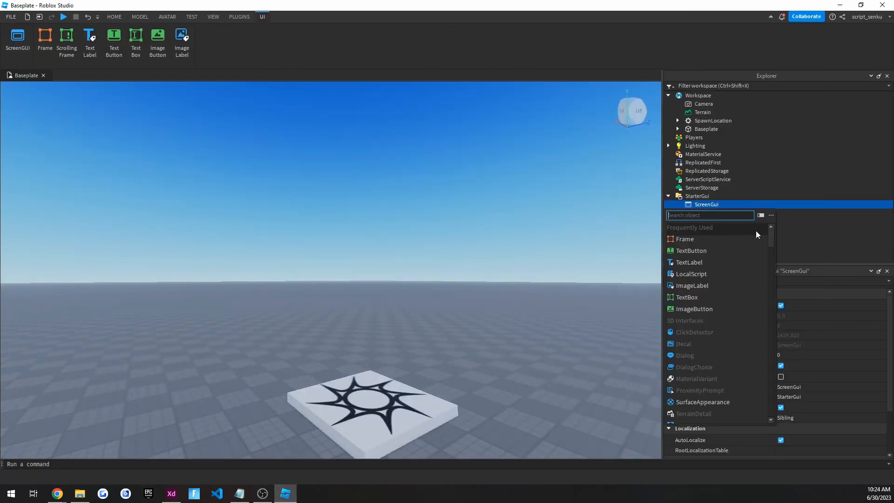
{"action": "left_click", "coordinate": [690, 250]}
{"action": "left_click_drag", "start_coordinate": [22, 109], "coordinate": [287, 267]}
{"action": "left_click", "coordinate": [329, 257]}
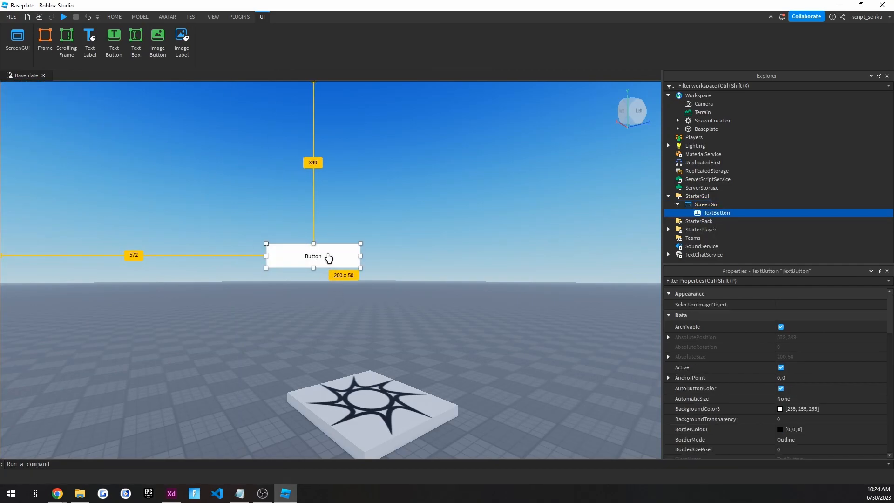
Look through the TextButton's text, position and size properties.
{"action": "scroll", "coordinate": [797, 367], "scroll_direction": "down", "scroll_amount": 10}
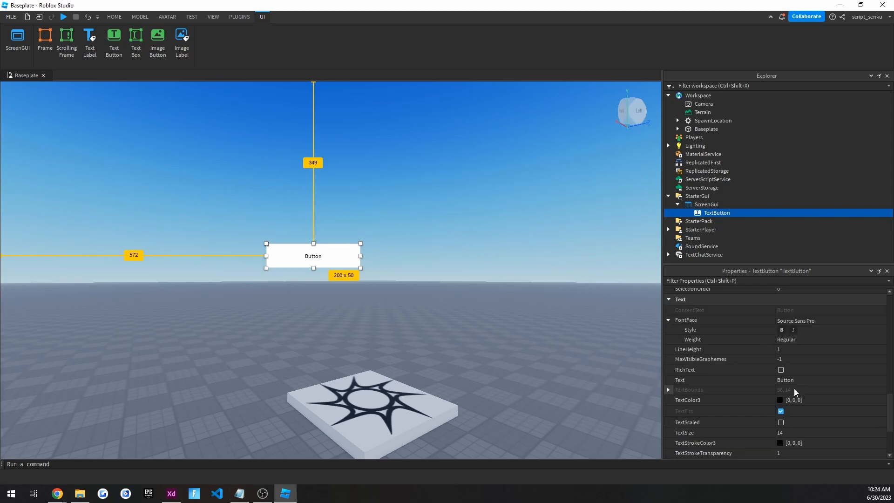
{"action": "scroll", "coordinate": [778, 372], "scroll_direction": "down", "scroll_amount": 1}
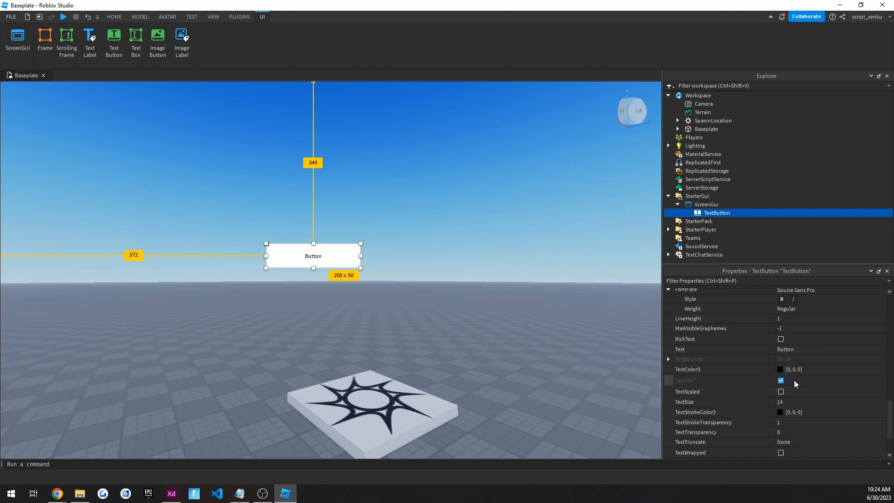
{"action": "scroll", "coordinate": [770, 358], "scroll_direction": "down", "scroll_amount": 2}
{"action": "scroll", "coordinate": [766, 365], "scroll_direction": "up", "scroll_amount": 4}
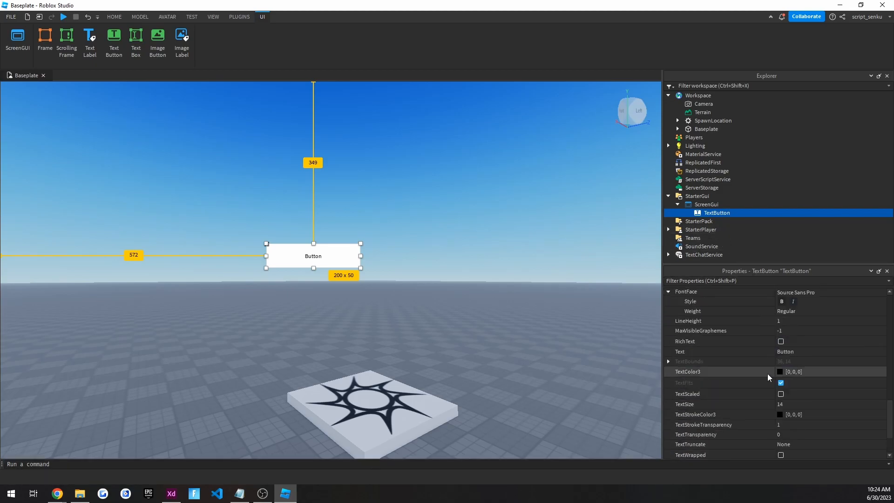
{"action": "scroll", "coordinate": [775, 400], "scroll_direction": "down", "scroll_amount": 1}
{"action": "scroll", "coordinate": [779, 377], "scroll_direction": "up", "scroll_amount": 5}
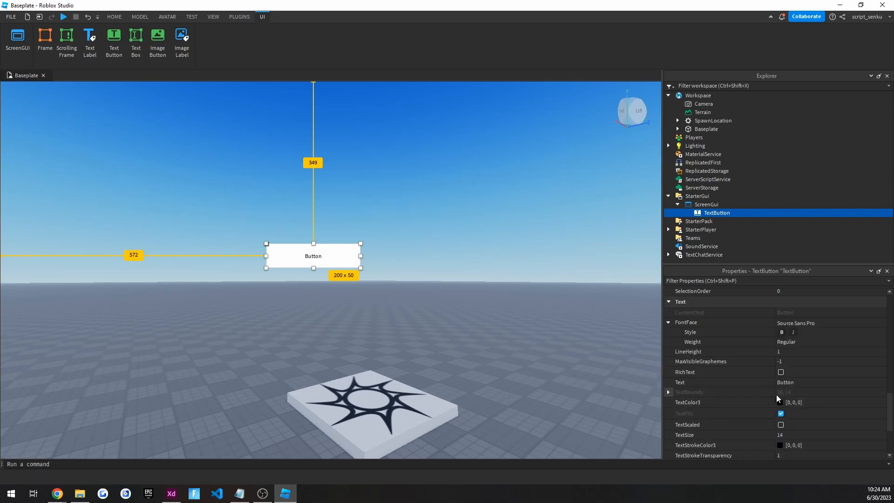
{"action": "scroll", "coordinate": [779, 351], "scroll_direction": "up", "scroll_amount": 6}
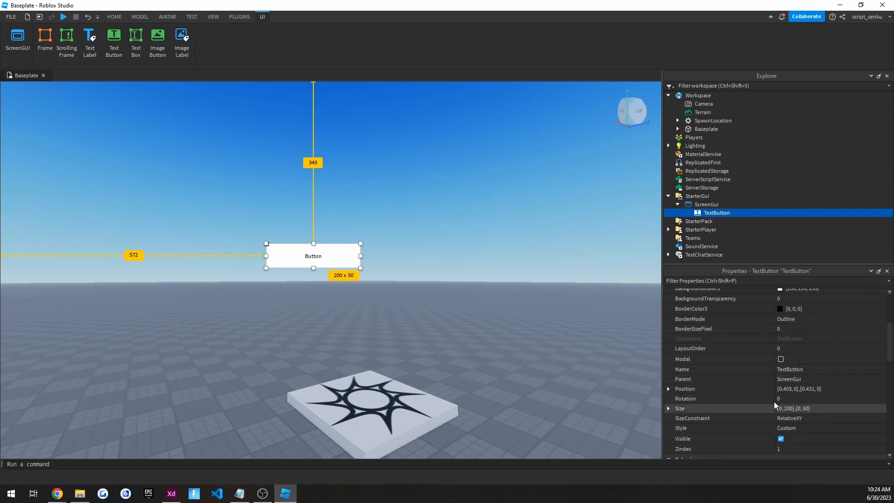
{"action": "scroll", "coordinate": [787, 378], "scroll_direction": "down", "scroll_amount": 10}
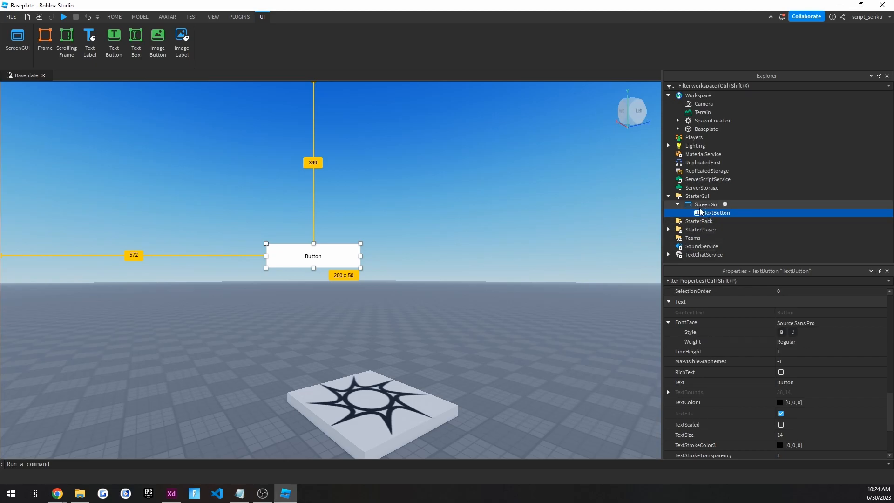
Open the TextButton's text for editing without changing it, and examine the button's hover effect and its properties.
{"action": "double_click", "coordinate": [300, 259]}
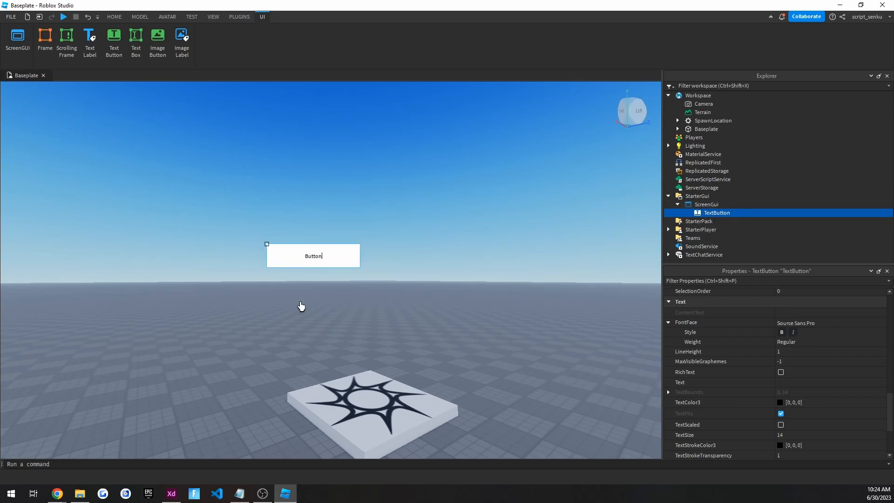
{"action": "left_click", "coordinate": [309, 315]}
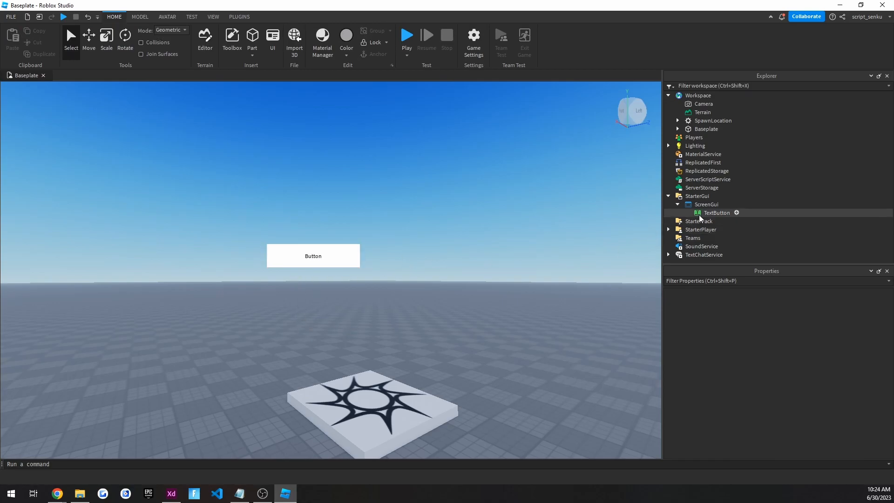
{"action": "left_click", "coordinate": [714, 213]}
{"action": "scroll", "coordinate": [740, 389], "scroll_direction": "down", "scroll_amount": 5}
{"action": "left_click", "coordinate": [411, 319]}
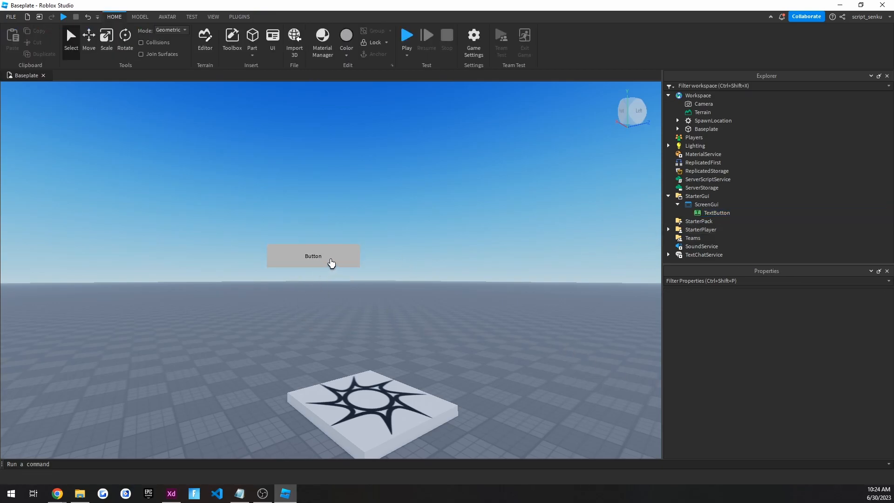
{"action": "left_click", "coordinate": [714, 213]}
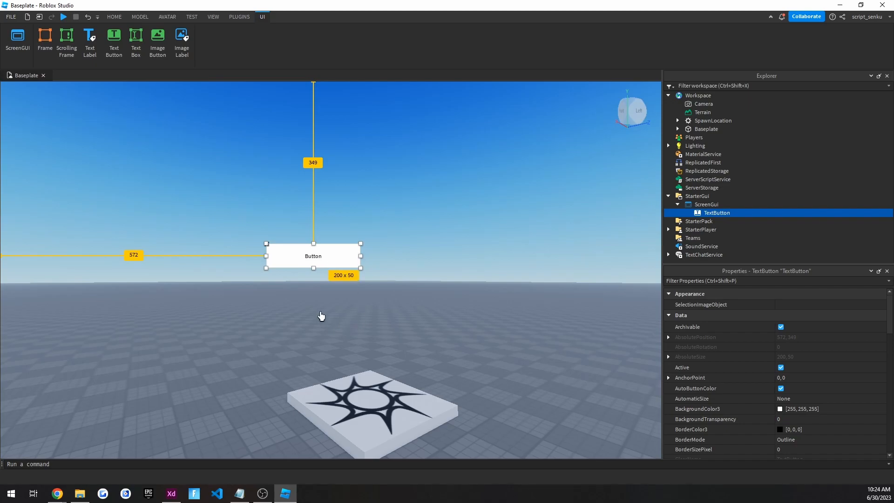
{"action": "left_click", "coordinate": [705, 204]}
{"action": "left_click", "coordinate": [702, 214]}
{"action": "scroll", "coordinate": [794, 371], "scroll_direction": "down", "scroll_amount": 5}
{"action": "scroll", "coordinate": [794, 371], "scroll_direction": "up", "scroll_amount": 5}
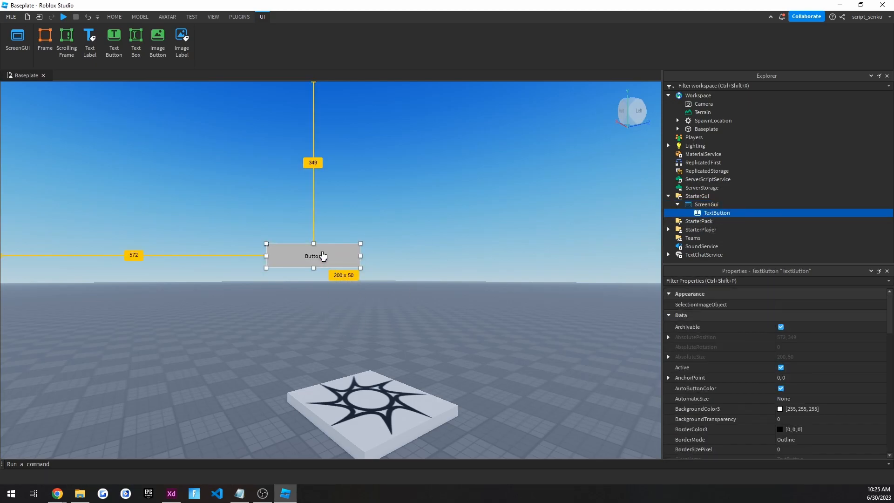
{"action": "scroll", "coordinate": [772, 370], "scroll_direction": "down", "scroll_amount": 3}
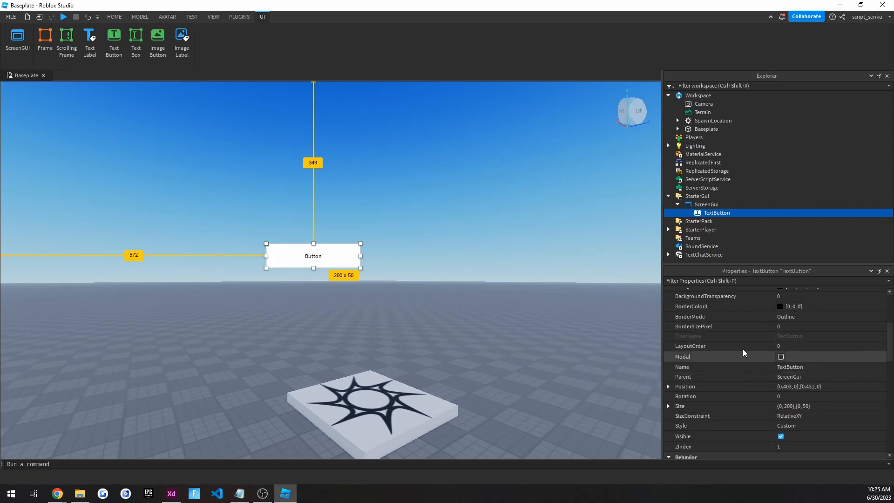
Replace the TextButton with an ImageButton in the ScreenGui, placed about 232 pixels from the viewport's top and 641 pixels from its right edge.
{"action": "key", "text": "Delete"}
{"action": "right_click", "coordinate": [700, 206]}
{"action": "left_click", "coordinate": [721, 231]}
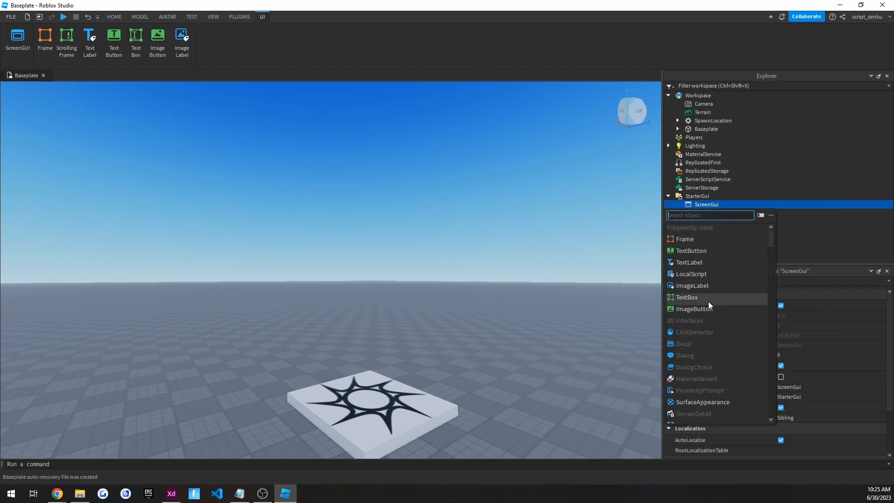
{"action": "left_click", "coordinate": [689, 310]}
{"action": "left_click_drag", "start_coordinate": [23, 105], "coordinate": [338, 213]}
Tint the ImageButton's image purple by setting ImageColor3 to [175, 110, 255].
{"action": "scroll", "coordinate": [742, 396], "scroll_direction": "down", "scroll_amount": 4}
{"action": "scroll", "coordinate": [768, 376], "scroll_direction": "down", "scroll_amount": 4}
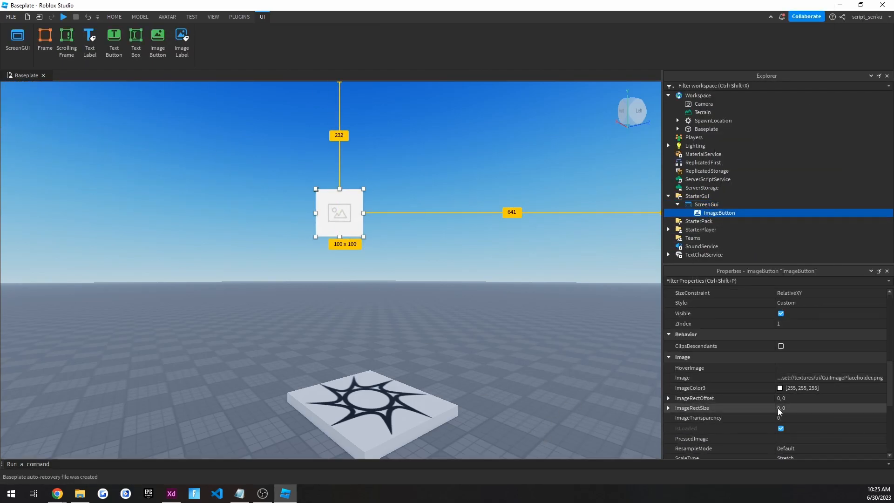
{"action": "left_click", "coordinate": [815, 378]}
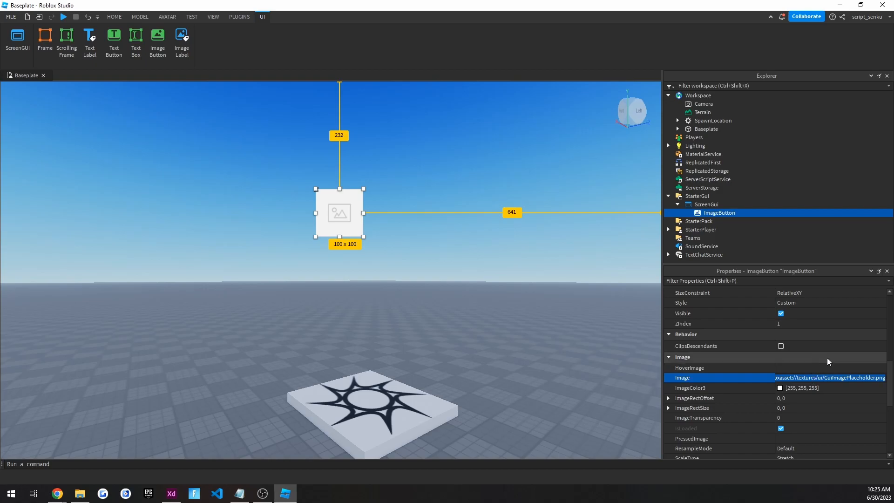
{"action": "left_click", "coordinate": [779, 387]}
{"action": "left_click_drag", "start_coordinate": [493, 147], "coordinate": [529, 202]}
{"action": "left_click", "coordinate": [569, 328]}
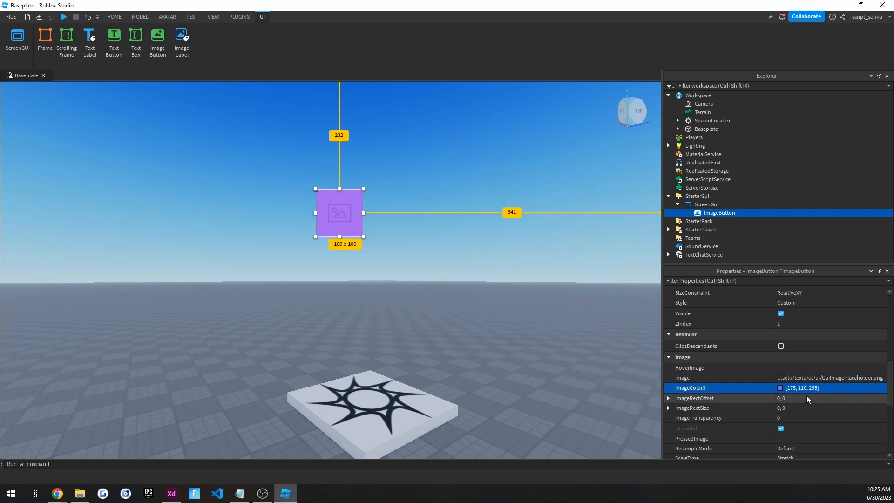
{"action": "left_click", "coordinate": [815, 377]}
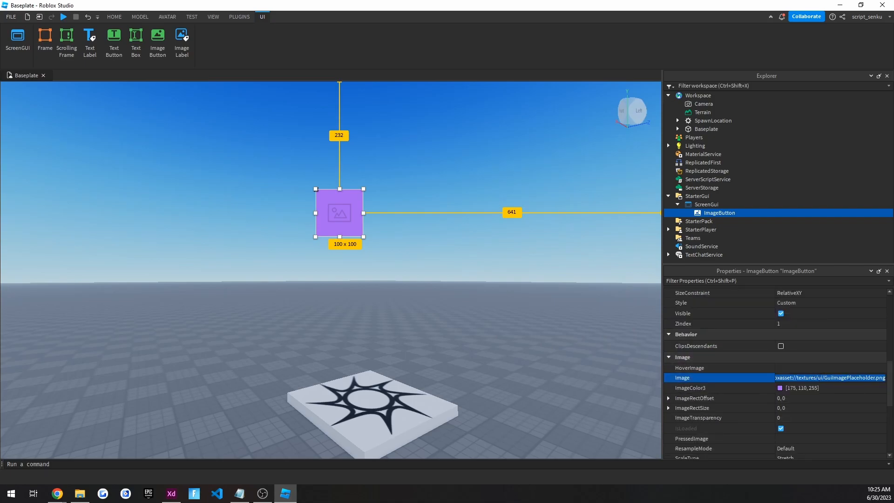
{"action": "key", "text": "ctrl+v"}
{"action": "key", "text": "Return"}
{"action": "scroll", "coordinate": [850, 319], "scroll_direction": "down", "scroll_amount": 1}
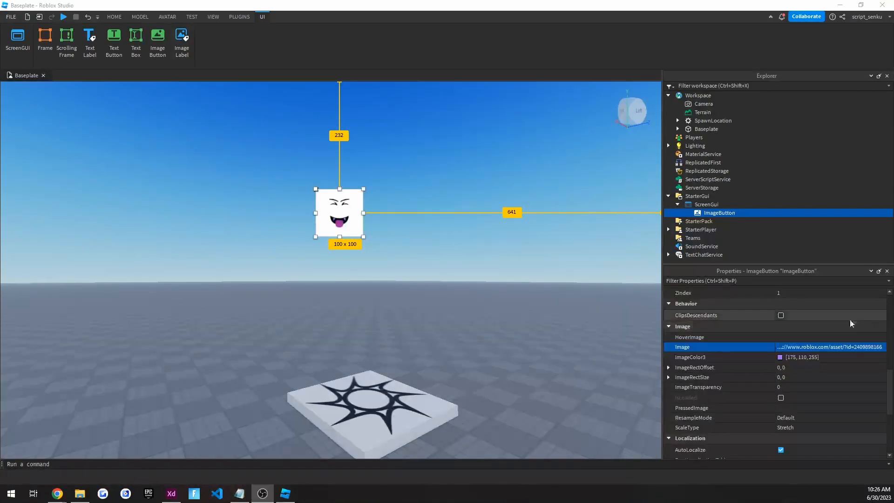
Set the ImageButton's ImageColor3 to white, [255, 255, 255].
{"action": "left_click", "coordinate": [780, 356]}
{"action": "left_click_drag", "start_coordinate": [473, 146], "coordinate": [568, 127]}
{"action": "left_click", "coordinate": [584, 189]}
{"action": "left_click_drag", "start_coordinate": [584, 189], "coordinate": [466, 283]}
{"action": "left_click_drag", "start_coordinate": [650, 214], "coordinate": [651, 140]}
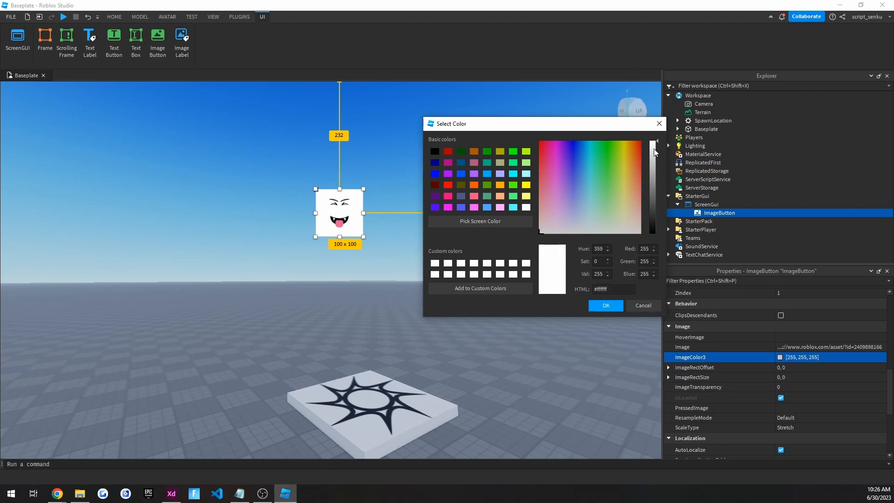
Try black [0, 0, 0] and light blue [75, 231, 255] as the ImageColor3 tint and cancel the colour choice.
{"action": "left_click_drag", "start_coordinate": [654, 150], "coordinate": [651, 236]}
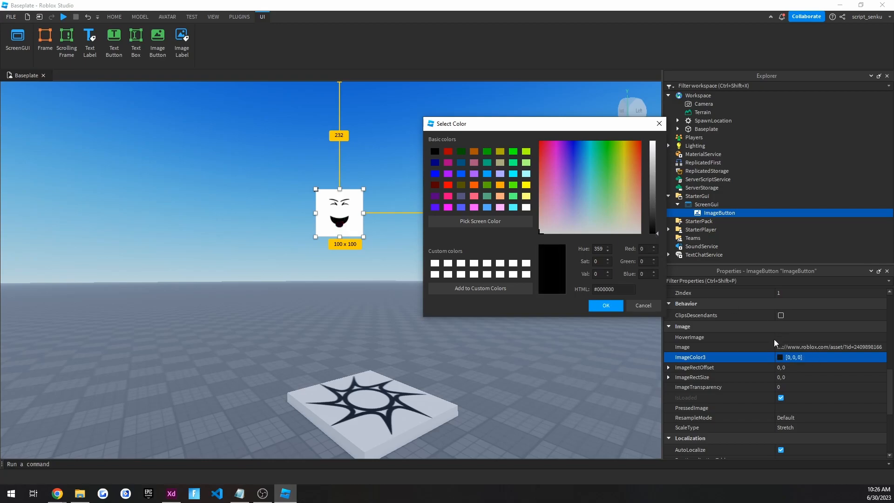
{"action": "left_click_drag", "start_coordinate": [653, 215], "coordinate": [653, 140]}
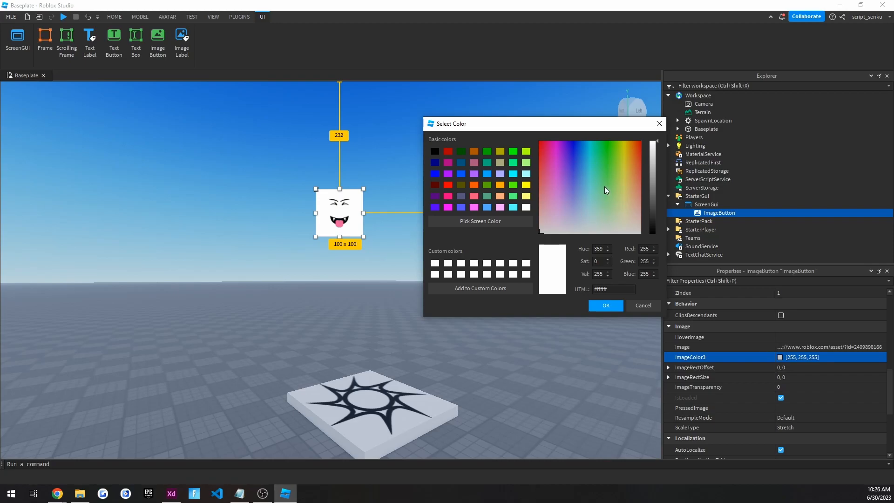
{"action": "left_click", "coordinate": [602, 169]}
{"action": "left_click", "coordinate": [587, 169]}
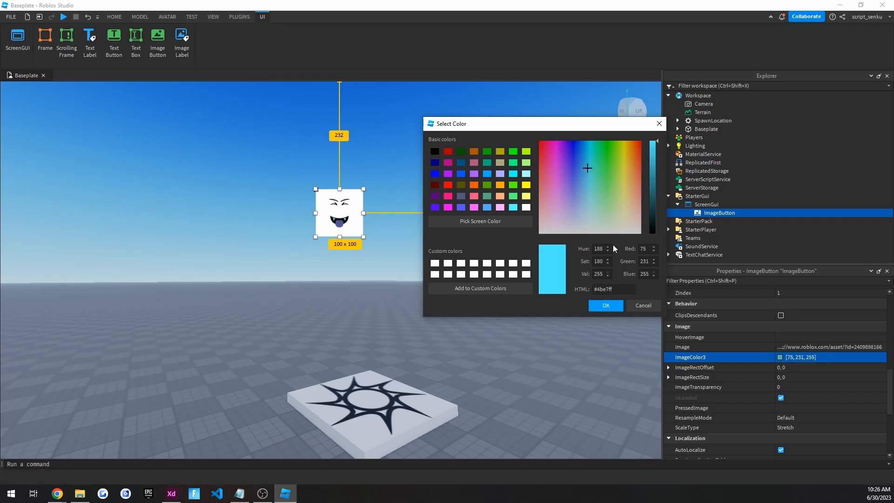
{"action": "left_click", "coordinate": [643, 305]}
Expand the ImageRectOffset and ImageRectSize values, try an ImageRectSize of 100, 100 and reset it to 0, 0.
{"action": "scroll", "coordinate": [781, 376], "scroll_direction": "down", "scroll_amount": 1}
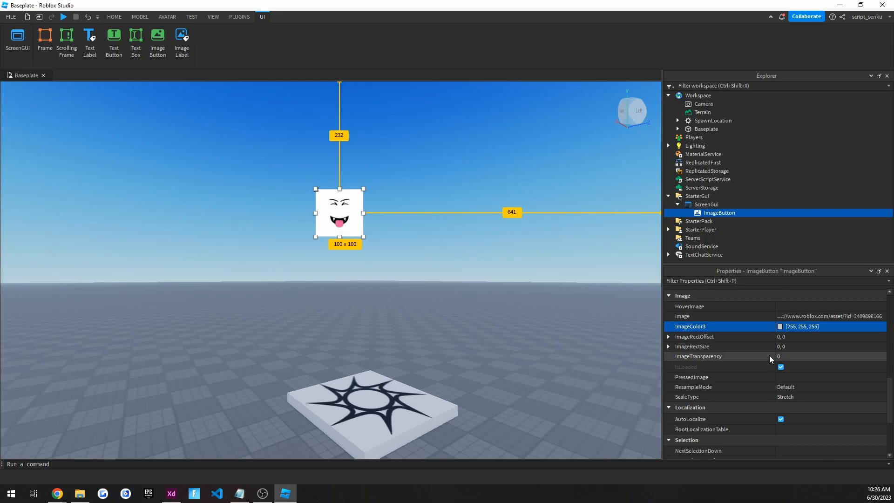
{"action": "scroll", "coordinate": [770, 355], "scroll_direction": "up", "scroll_amount": 1}
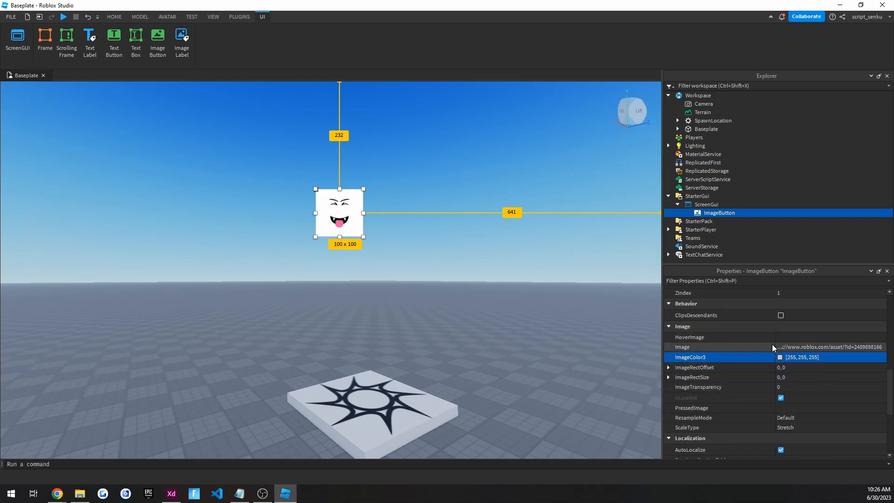
{"action": "left_click", "coordinate": [668, 367]}
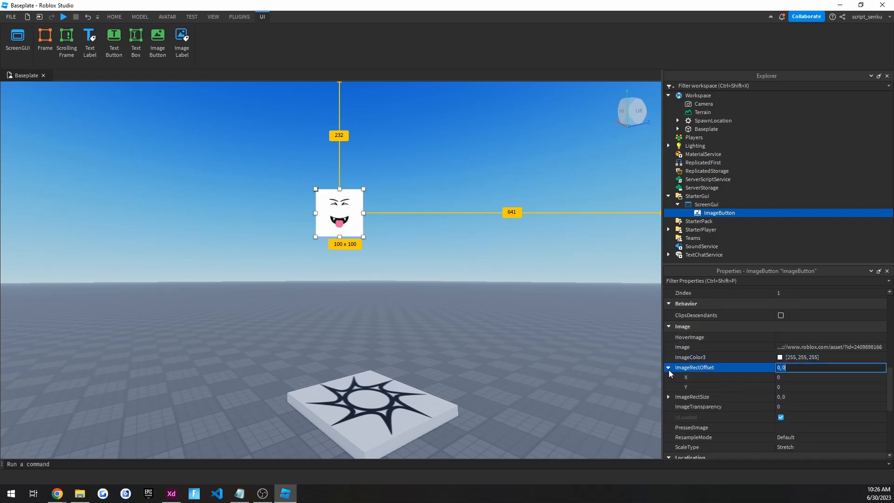
{"action": "left_click", "coordinate": [667, 397]}
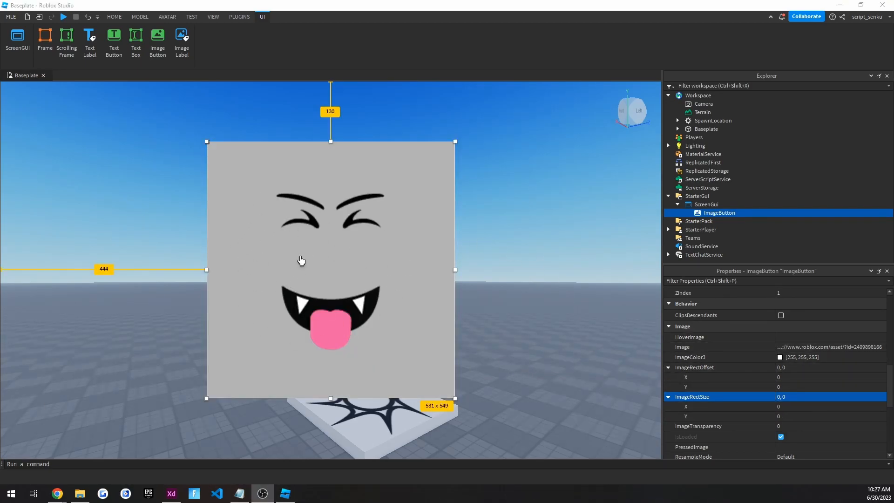
{"action": "left_click", "coordinate": [795, 396]}
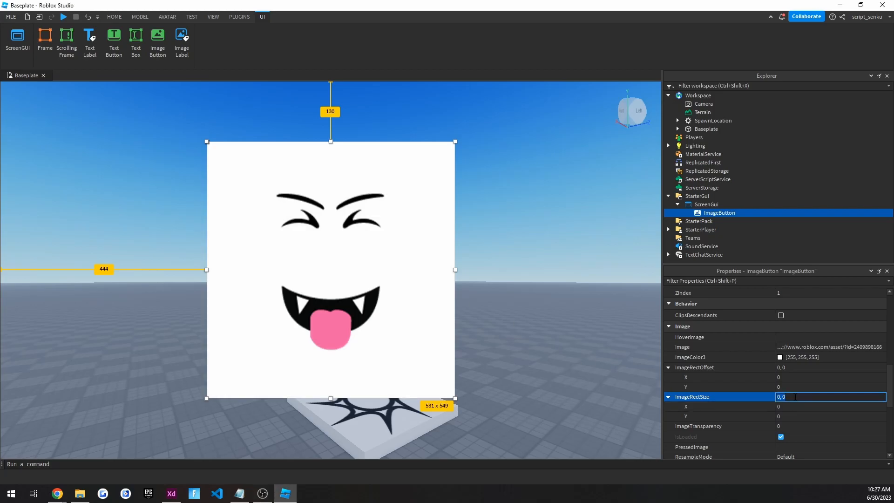
{"action": "type", "text": "100, 100"}
{"action": "key", "text": "Return"}
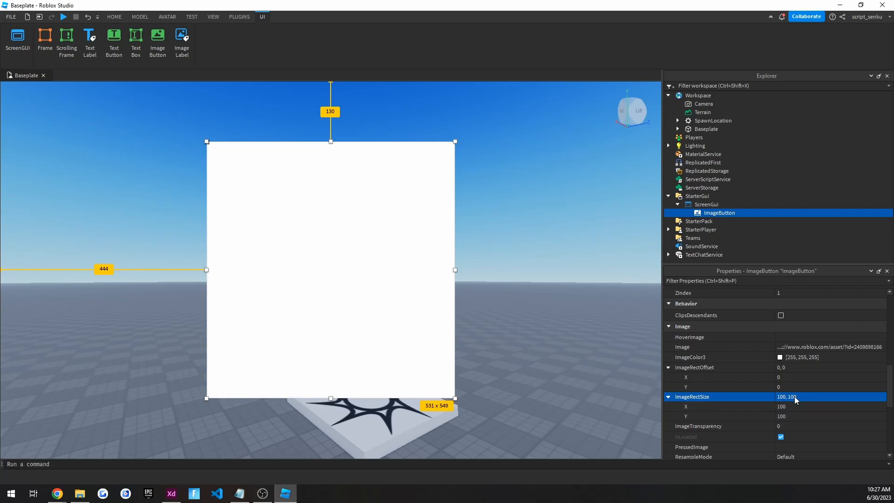
{"action": "left_click", "coordinate": [833, 399]}
{"action": "type", "text": "0,0"}
{"action": "key", "text": "Return"}
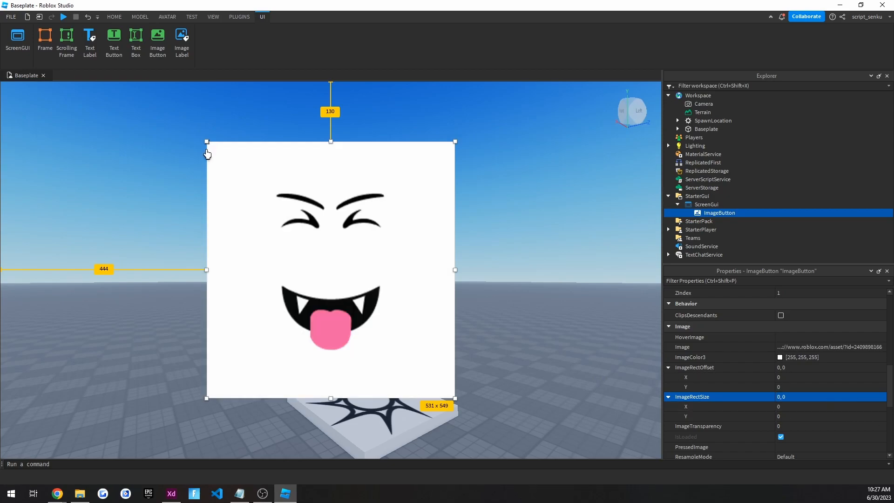
Set the ImageButton's ImageRectSize to 500, 500 and reduce its X value to 400.
{"action": "left_click", "coordinate": [786, 399]}
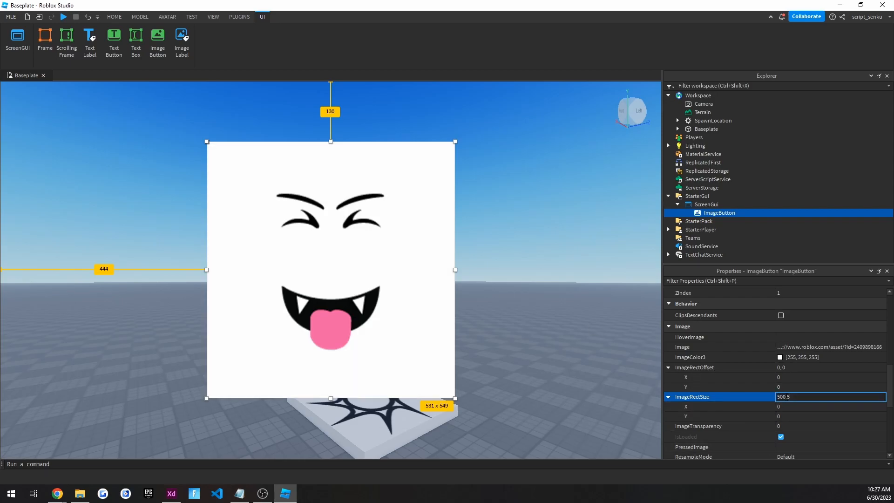
{"action": "type", "text": "500"}
{"action": "key", "text": "Return"}
{"action": "left_click", "coordinate": [782, 396]}
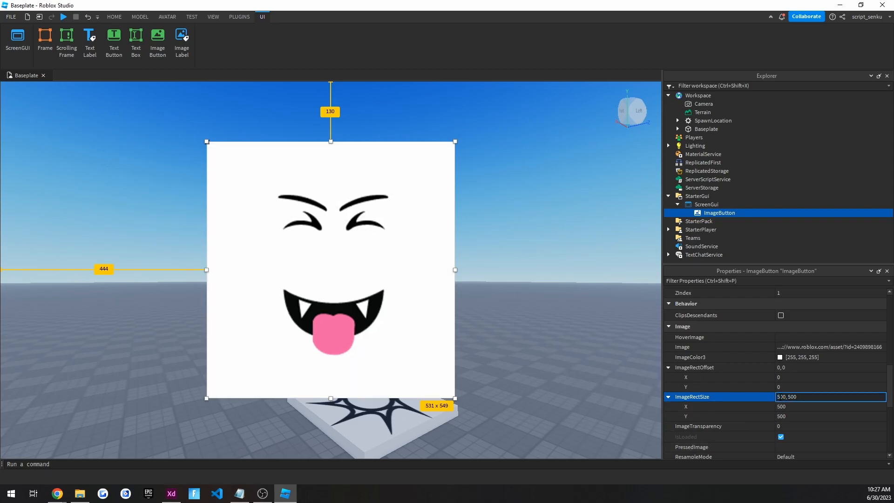
{"action": "type", "text": "400, "}
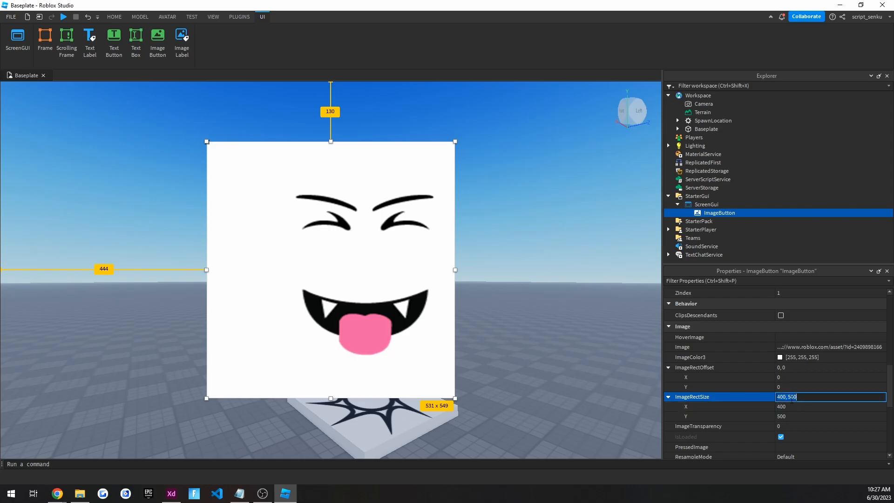
Set the ImageButton's ImageRectSize to 400, 400 and try an ImageRectOffset of 100, 100.
{"action": "type", "text": "400"}
{"action": "key", "text": "Return"}
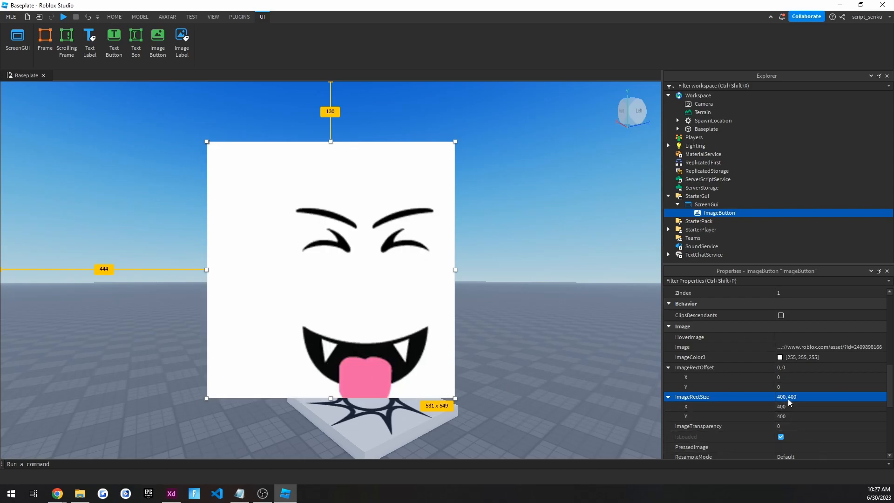
{"action": "left_click", "coordinate": [787, 367]}
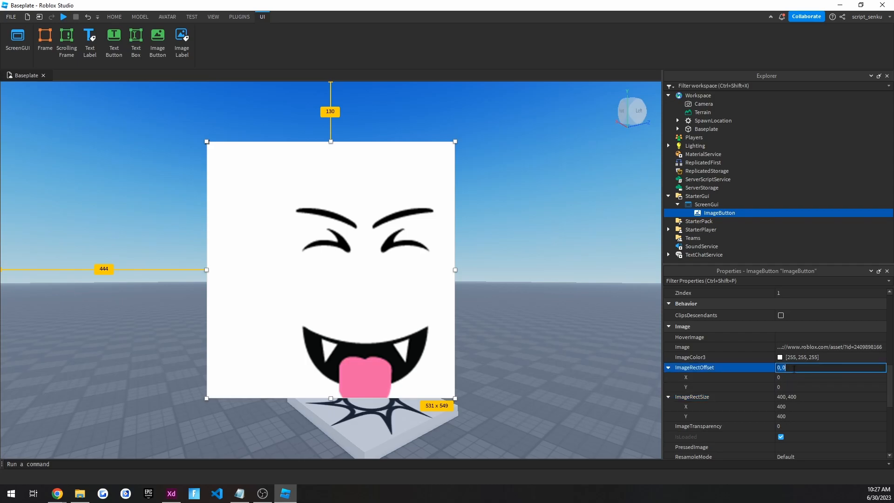
{"action": "type", "text": "100,100"}
{"action": "key", "text": "Return"}
Try an ImageRectOffset of 0, 10 and one of 0, 200 on the ImageButton.
{"action": "left_click", "coordinate": [793, 368]}
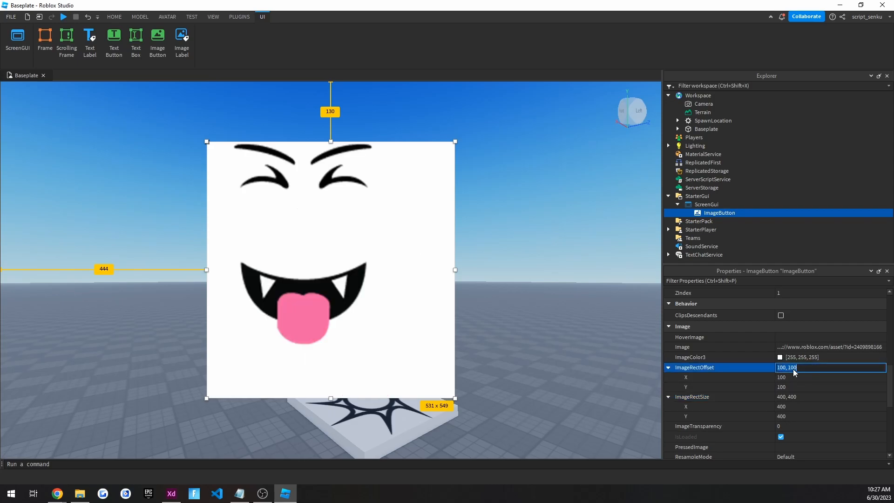
{"action": "type", "text": "0, 10"}
{"action": "key", "text": "Return"}
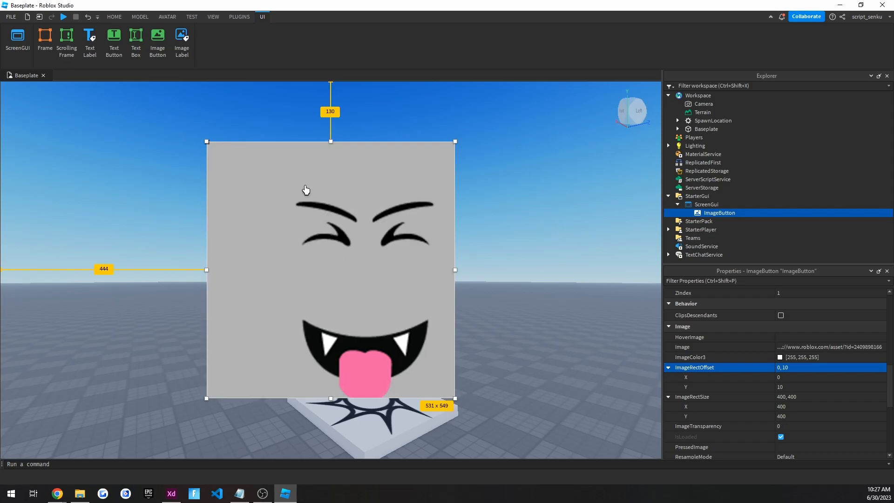
{"action": "left_click", "coordinate": [800, 367]}
{"action": "type", "text": "0, "}
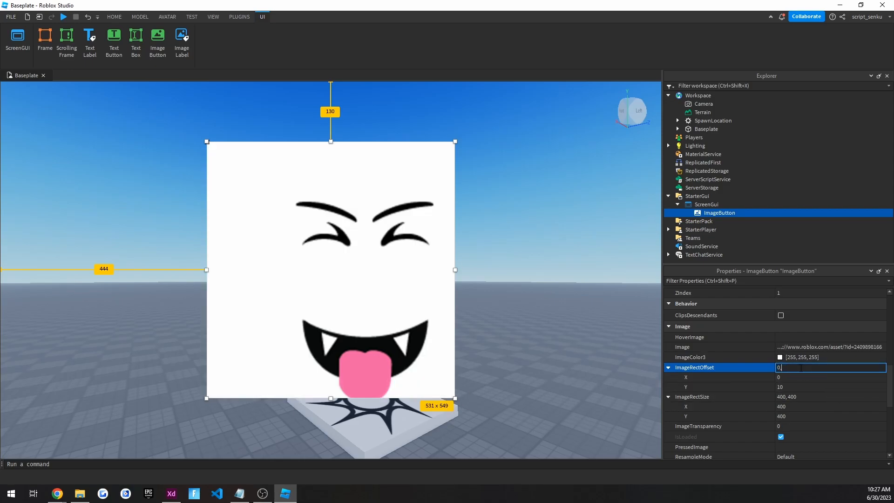
{"action": "type", "text": "200"}
{"action": "key", "text": "Return"}
Reset the ImageButton's ImageRectOffset and ImageRectSize to 0, 0.
{"action": "left_click", "coordinate": [799, 367]}
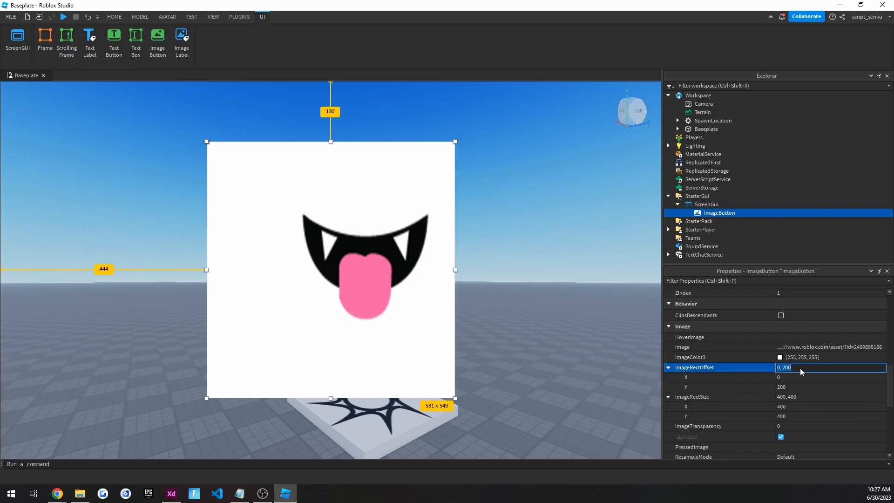
{"action": "type", "text": "0,0"}
{"action": "key", "text": "Return"}
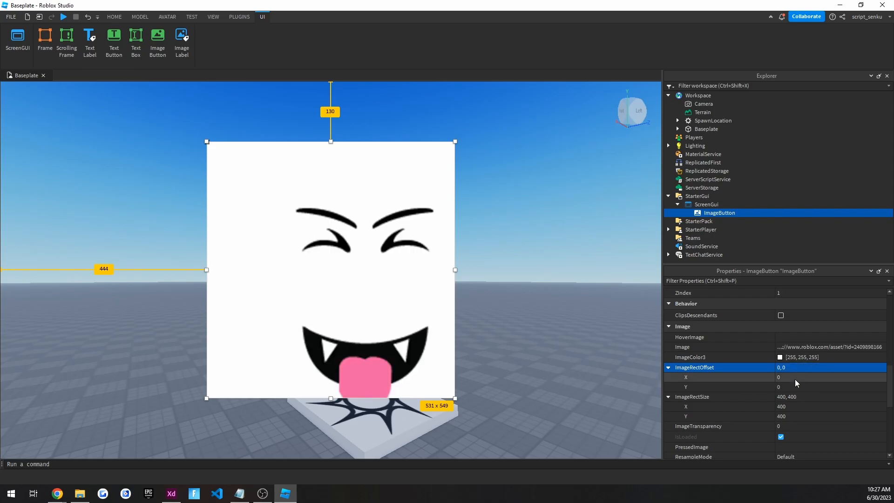
{"action": "left_click", "coordinate": [797, 396]}
{"action": "type", "text": "0,0"}
{"action": "key", "text": "Return"}
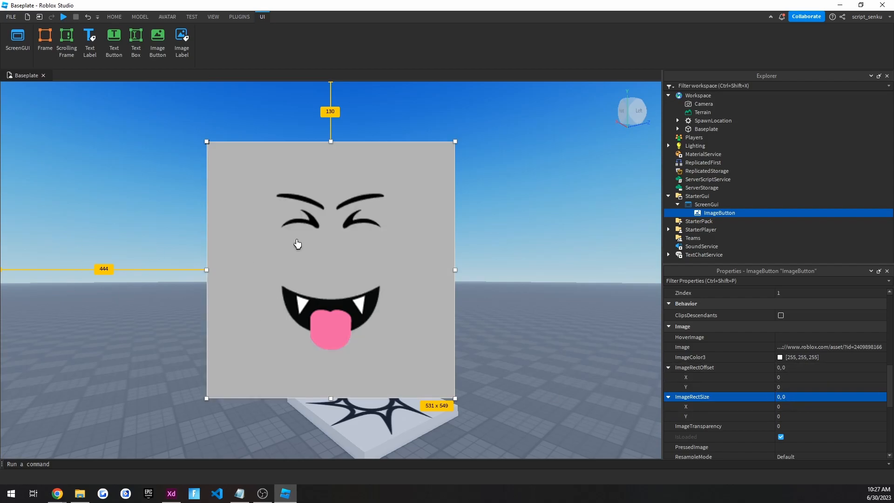
Try an ImageTransparency of 1 on the ImageButton and return it to 0.
{"action": "scroll", "coordinate": [805, 404], "scroll_direction": "down", "scroll_amount": 1}
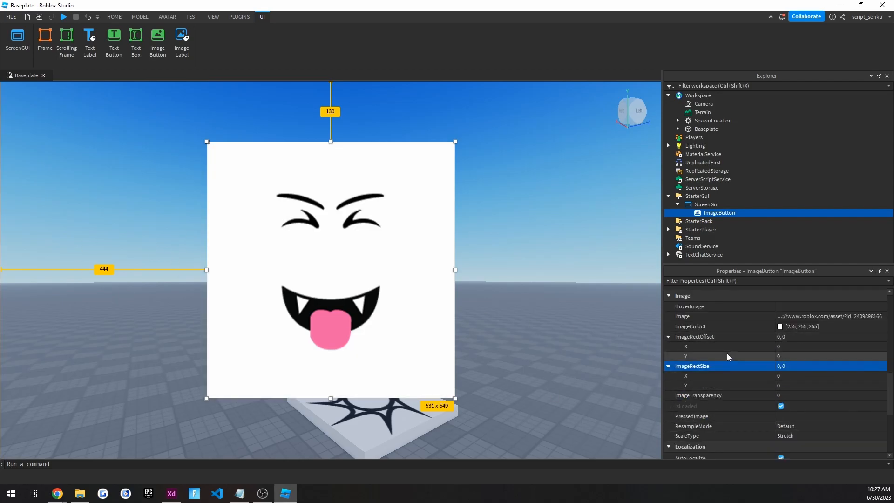
{"action": "left_click", "coordinate": [791, 395]}
{"action": "left_click_drag", "start_coordinate": [809, 396], "coordinate": [884, 396]}
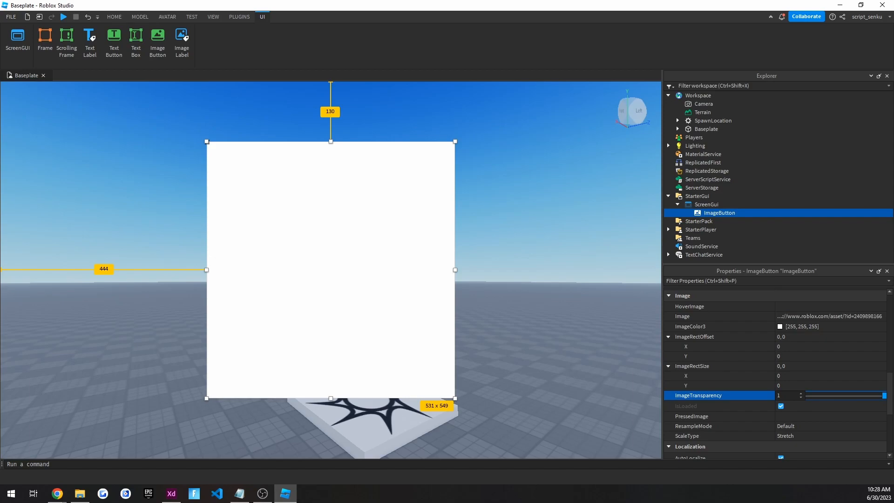
{"action": "left_click_drag", "start_coordinate": [884, 395], "coordinate": [807, 395]}
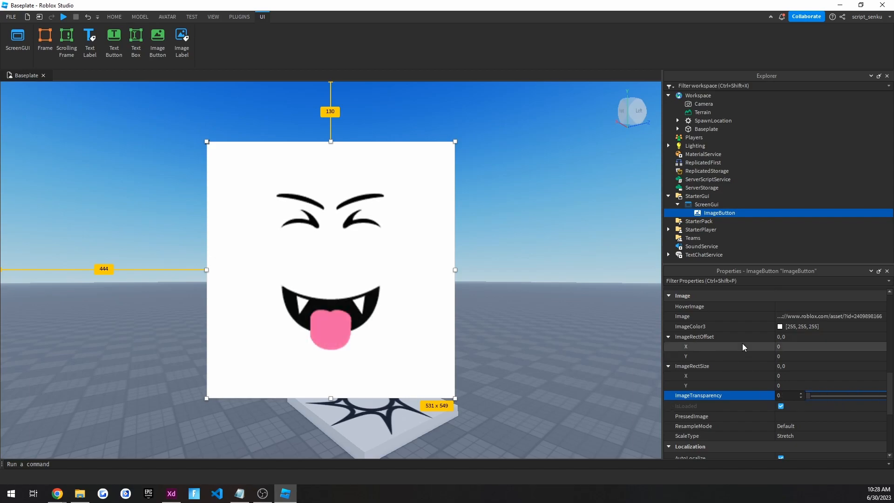
{"action": "scroll", "coordinate": [807, 363], "scroll_direction": "up", "scroll_amount": 2}
{"action": "left_click", "coordinate": [808, 337]}
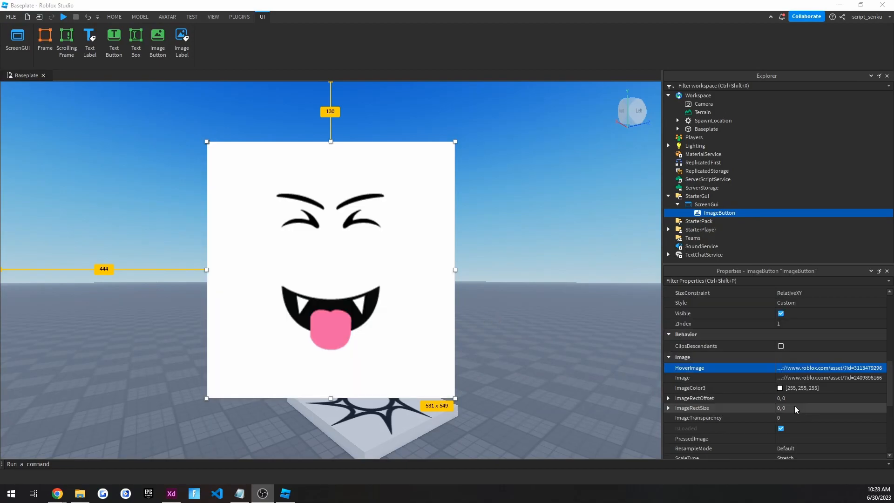
{"action": "scroll", "coordinate": [794, 406], "scroll_direction": "up", "scroll_amount": 3}
Set the ImageButton's ScaleType to Crop and shrink the button to about 476 x 424.
{"action": "scroll", "coordinate": [794, 406], "scroll_direction": "down", "scroll_amount": 5}
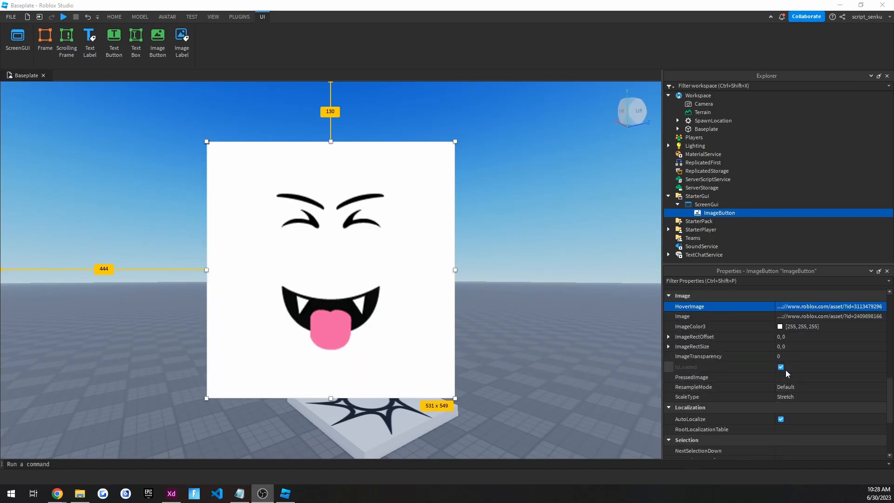
{"action": "scroll", "coordinate": [769, 347], "scroll_direction": "down", "scroll_amount": 3}
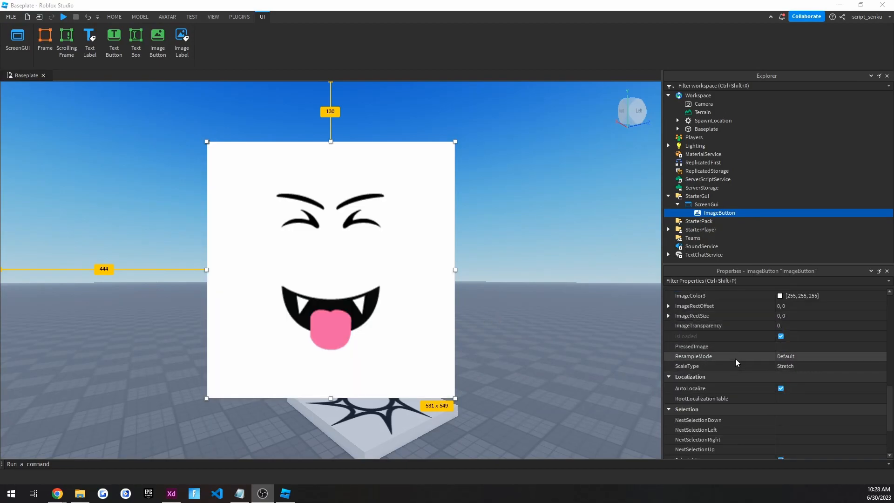
{"action": "left_click", "coordinate": [784, 365]}
{"action": "left_click", "coordinate": [791, 371]}
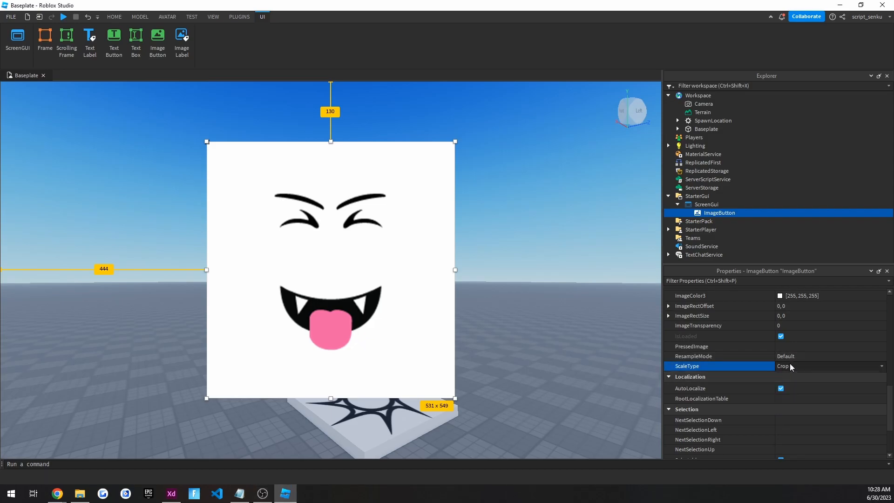
{"action": "left_click_drag", "start_coordinate": [454, 398], "coordinate": [429, 340]}
{"action": "left_click", "coordinate": [800, 366]}
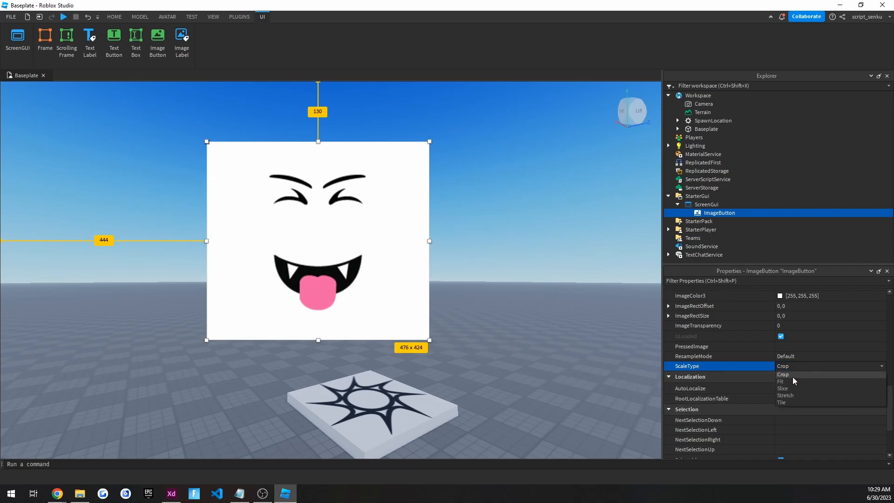
{"action": "left_click", "coordinate": [792, 376]}
Try Slice and other ScaleType options on the ImageButton and settle on Stretch.
{"action": "left_click", "coordinate": [791, 365]}
{"action": "left_click", "coordinate": [786, 393]}
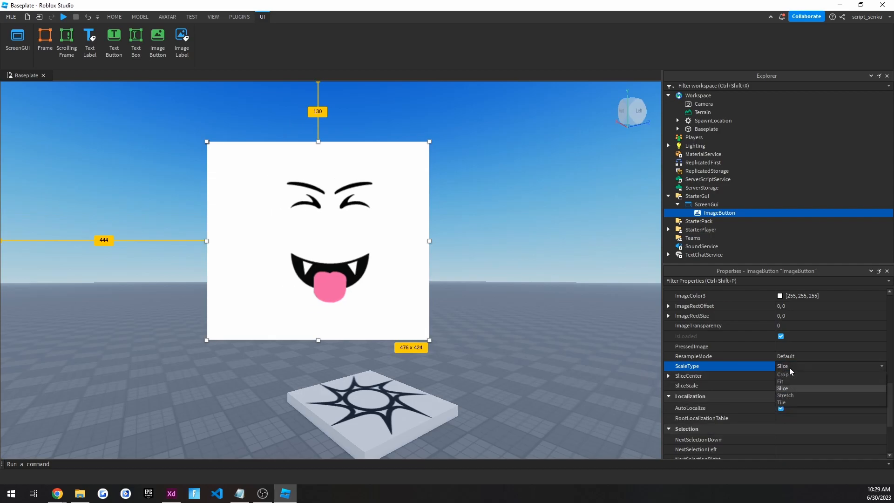
{"action": "left_click", "coordinate": [791, 373]}
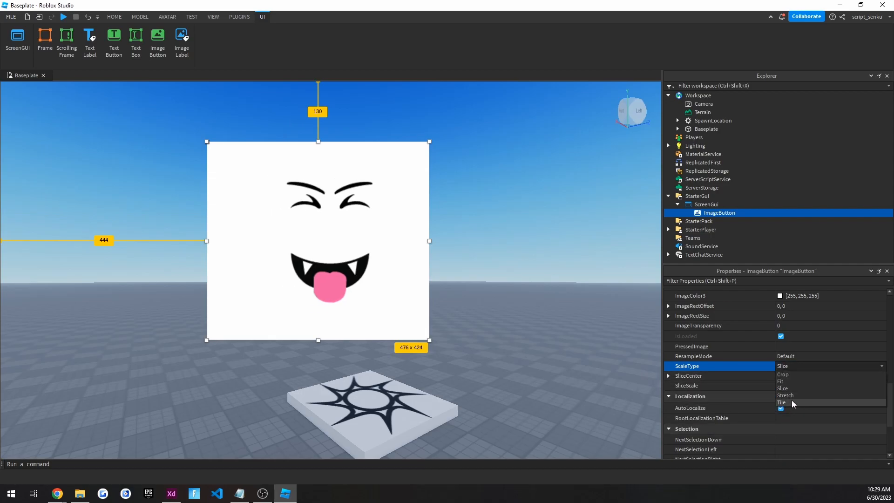
{"action": "left_click", "coordinate": [791, 399]}
{"action": "left_click", "coordinate": [792, 368]}
{"action": "left_click", "coordinate": [791, 400]}
{"action": "left_click", "coordinate": [786, 367]}
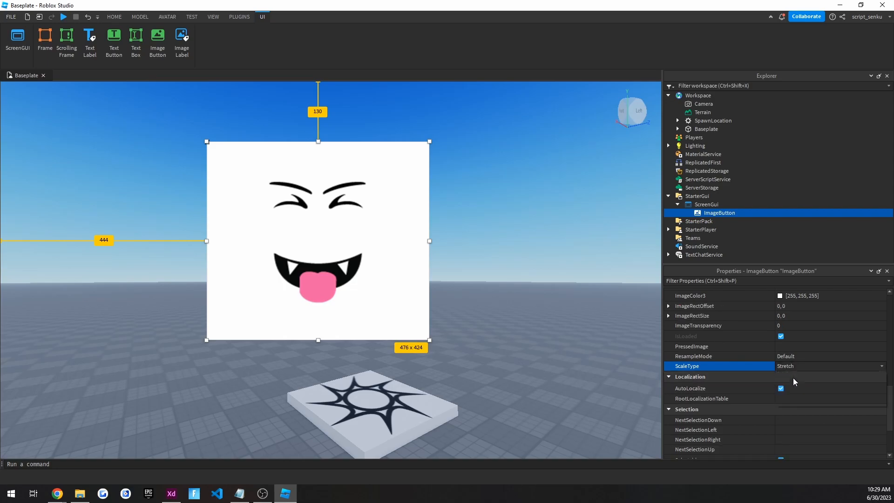
{"action": "left_click", "coordinate": [792, 376]}
{"action": "left_click", "coordinate": [787, 366]}
{"action": "left_click", "coordinate": [789, 394]}
{"action": "left_click", "coordinate": [790, 369]}
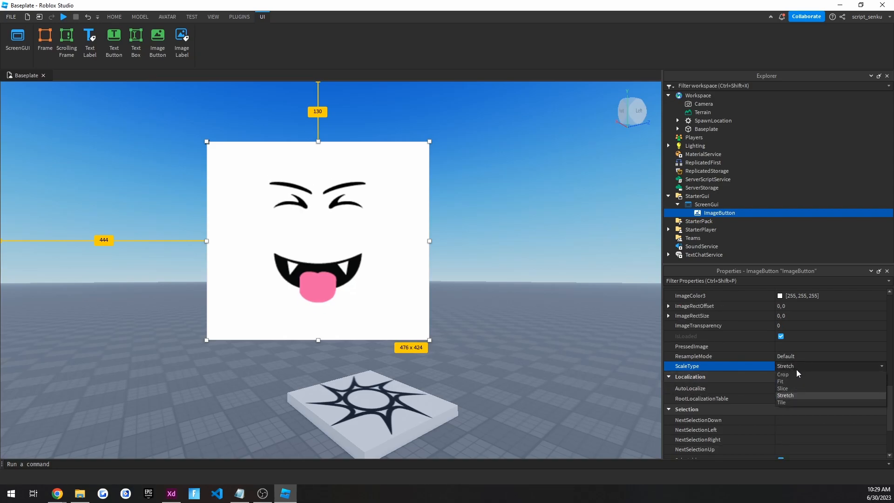
{"action": "left_click", "coordinate": [787, 396]}
Widen the ImageButton to about 975 x 424, try the Crop ScaleType and set it to Fit.
{"action": "left_click_drag", "start_coordinate": [429, 242], "coordinate": [660, 241]}
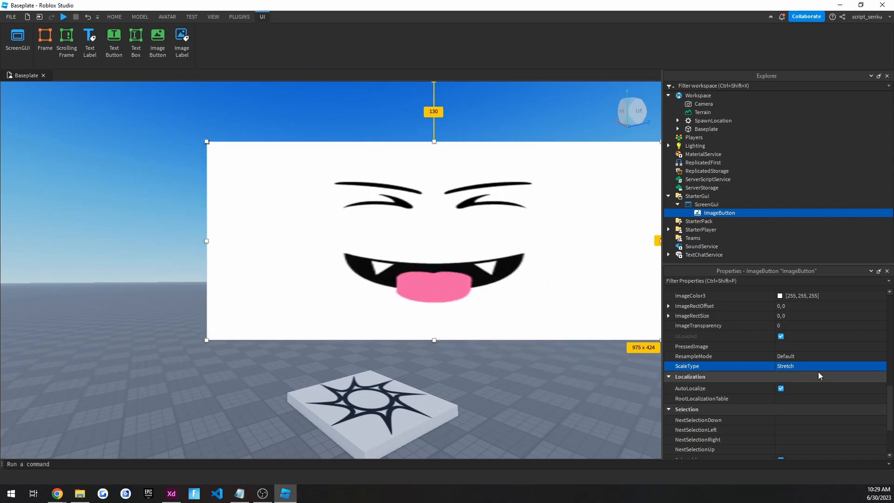
{"action": "left_click", "coordinate": [812, 367]}
{"action": "left_click", "coordinate": [794, 375]}
{"action": "left_click", "coordinate": [806, 365]}
{"action": "left_click", "coordinate": [789, 382]}
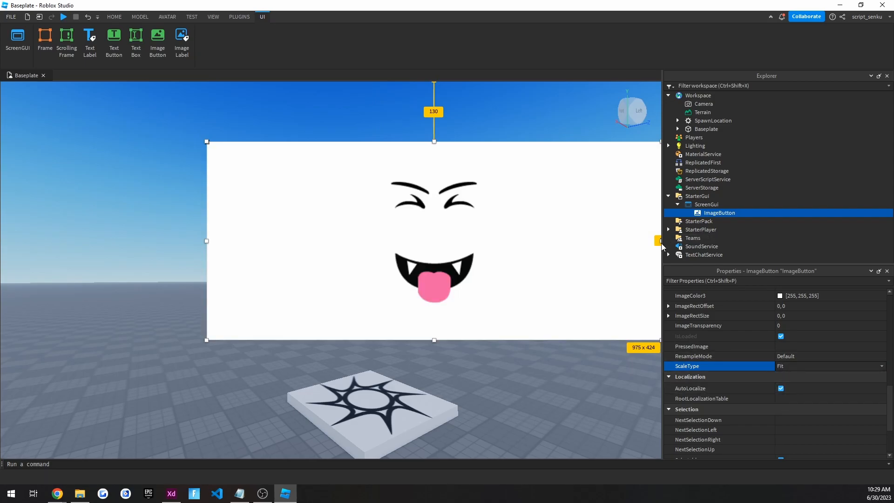
Resize the ImageButton to about 790 x 424, set its ScaleType to Stretch and reposition it at about 269, 81.
{"action": "left_click_drag", "start_coordinate": [661, 247], "coordinate": [457, 289]}
{"action": "left_click", "coordinate": [811, 366]}
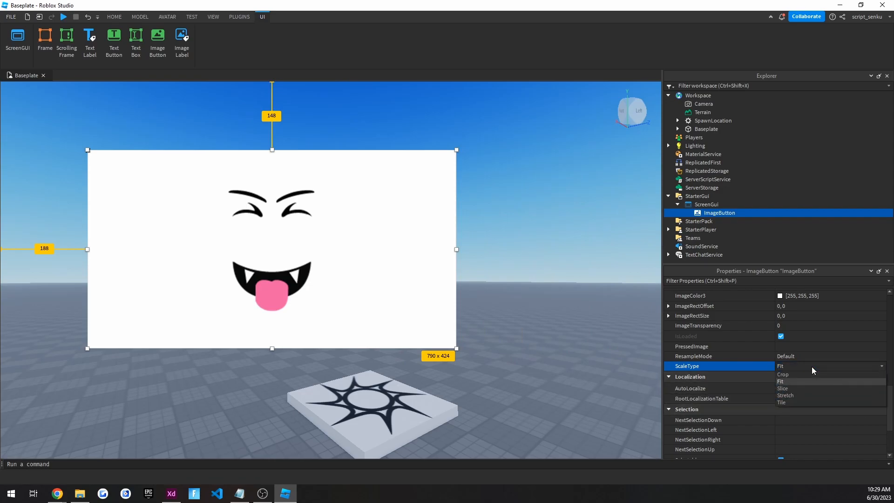
{"action": "left_click", "coordinate": [784, 395]}
{"action": "left_click_drag", "start_coordinate": [471, 312], "coordinate": [509, 329]}
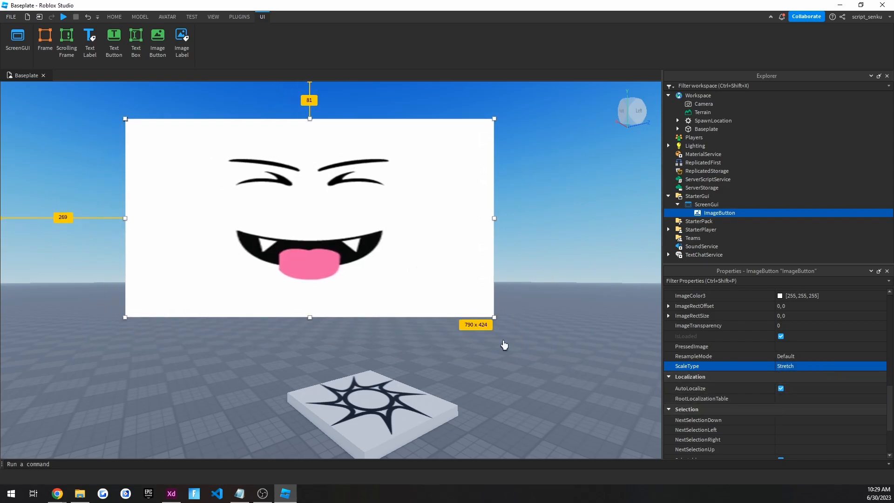
Delete the ImageButton and insert an ImageLabel into the ScreenGui near the middle of the view.
{"action": "scroll", "coordinate": [772, 338], "scroll_direction": "down", "scroll_amount": 3}
{"action": "key", "text": "Delete"}
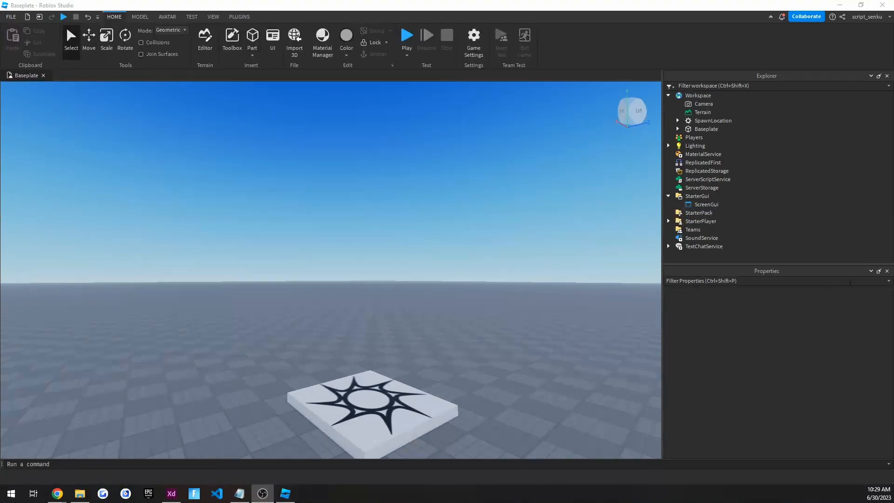
{"action": "right_click", "coordinate": [701, 205]}
{"action": "left_click", "coordinate": [729, 233]}
{"action": "type", "text": "image"}
{"action": "left_click", "coordinate": [694, 229]}
{"action": "left_click", "coordinate": [716, 213]}
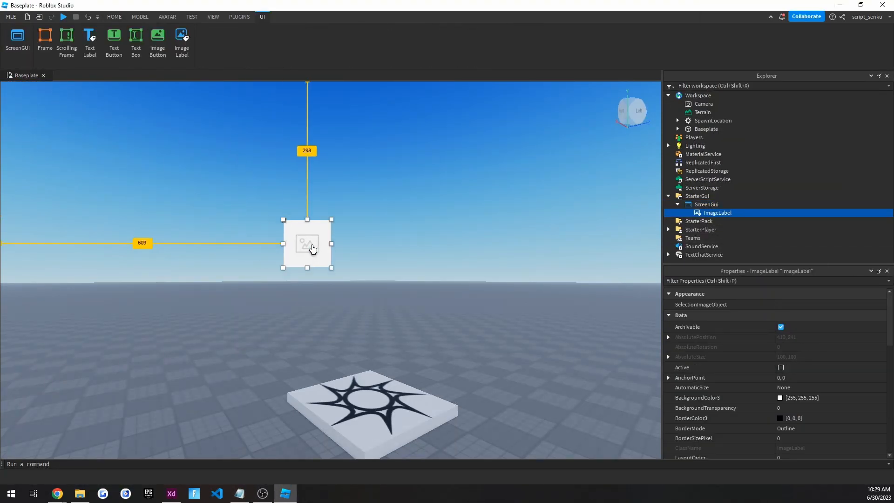
{"action": "scroll", "coordinate": [782, 354], "scroll_direction": "down", "scroll_amount": 5}
{"action": "scroll", "coordinate": [786, 373], "scroll_direction": "up", "scroll_amount": 1}
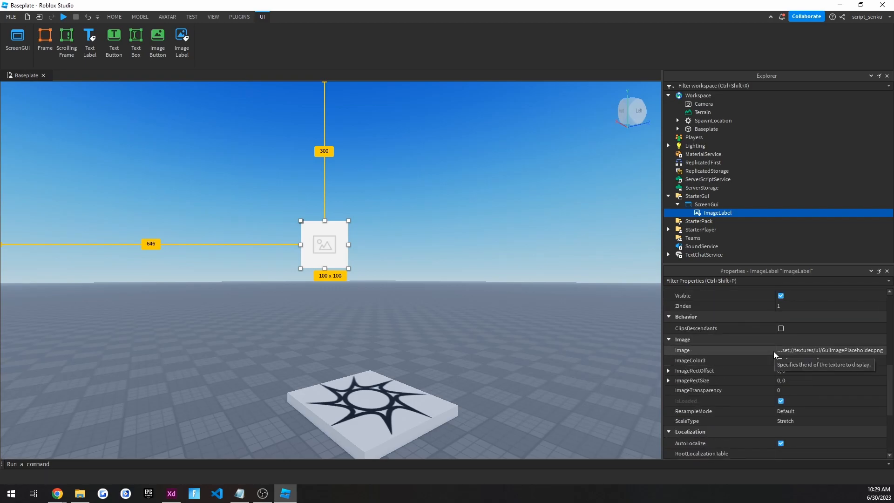
Insert a TextLabel into the ScreenGui.
{"action": "left_click", "coordinate": [701, 206]}
{"action": "right_click", "coordinate": [700, 206]}
{"action": "left_click", "coordinate": [719, 234]}
{"action": "type", "text": "text"}
{"action": "left_click", "coordinate": [691, 228]}
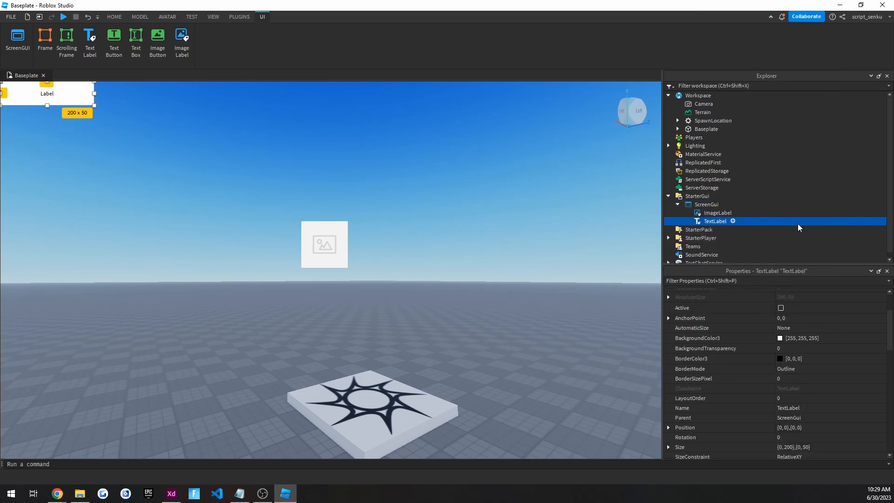
Insert a TextButton into the ScreenGui and move it clear of the TextLabel, to about 457, 26.
{"action": "left_click", "coordinate": [705, 204]}
{"action": "right_click", "coordinate": [705, 205]}
{"action": "left_click", "coordinate": [723, 236]}
{"action": "type", "text": "text"}
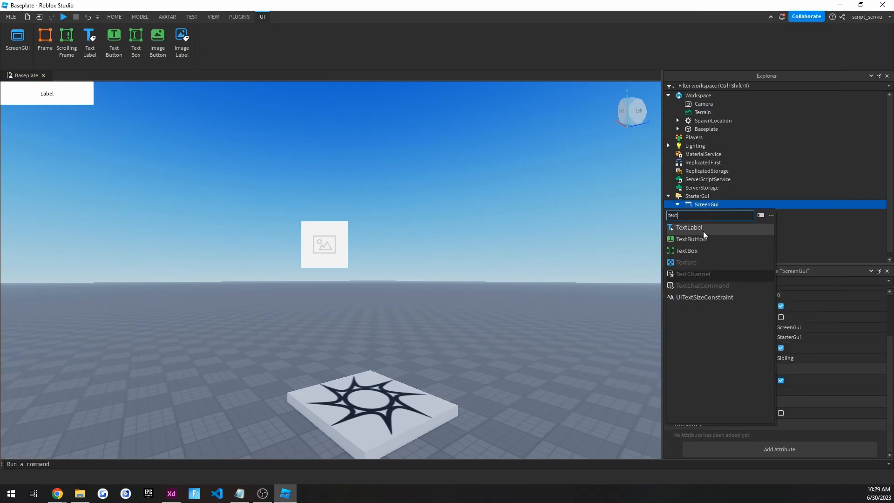
{"action": "left_click", "coordinate": [705, 238]}
{"action": "left_click", "coordinate": [710, 214]}
{"action": "left_click_drag", "start_coordinate": [89, 100], "coordinate": [281, 122]}
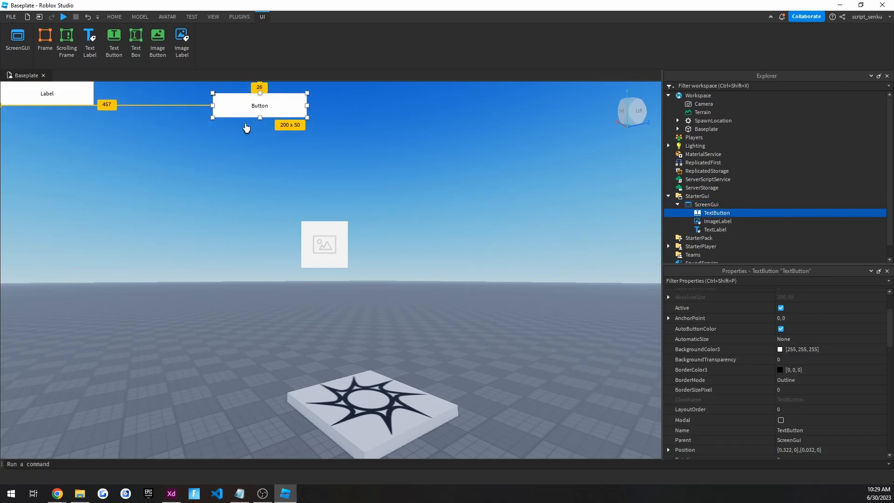
Compare the ImageLabel and the TextButton by selecting each in turn.
{"action": "left_click", "coordinate": [324, 244]}
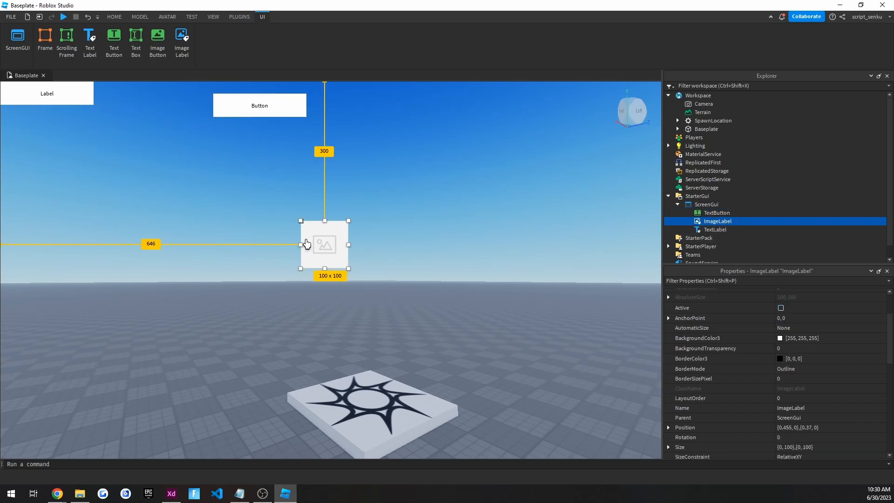
{"action": "left_click", "coordinate": [278, 110]}
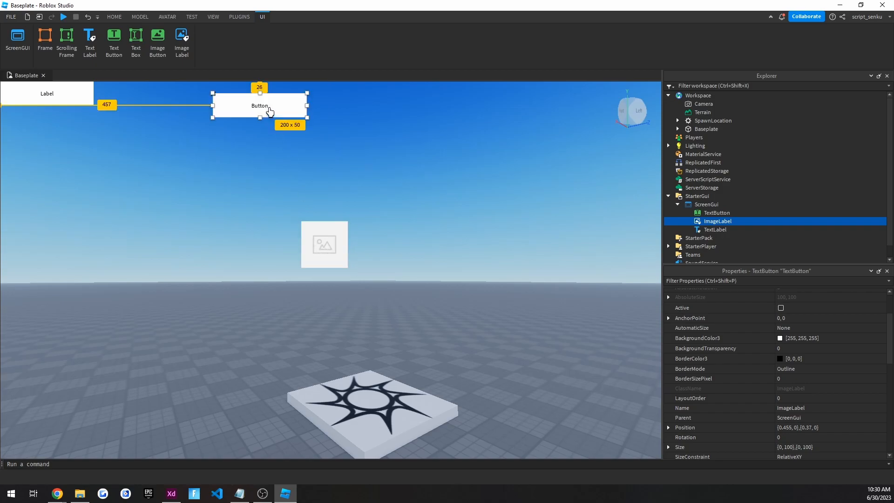
{"action": "left_click", "coordinate": [708, 224]}
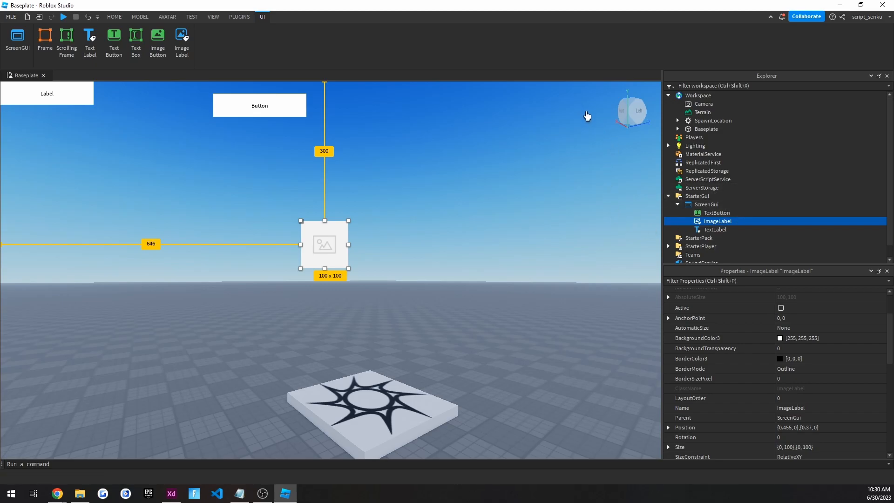
{"action": "left_click", "coordinate": [259, 106]}
{"action": "left_click", "coordinate": [717, 221]}
{"action": "left_click", "coordinate": [710, 213]}
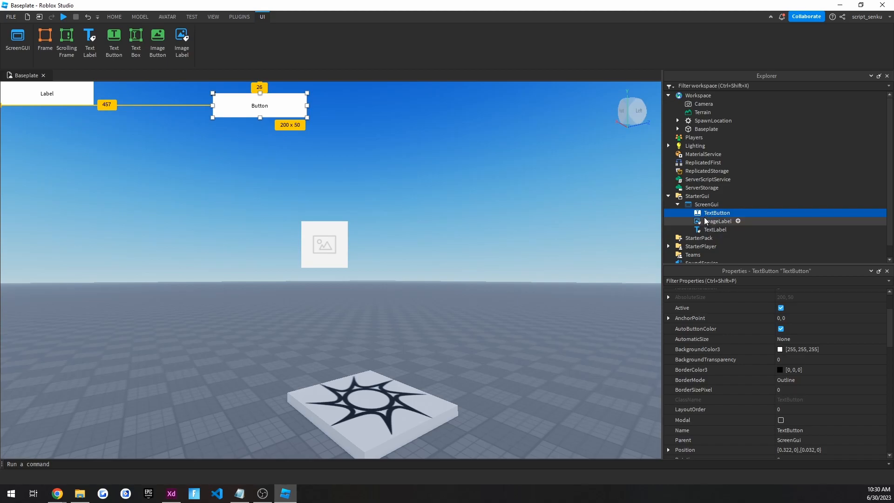
Delete the TextButton, ImageLabel and TextLabel from the ScreenGui and insert a ScrollingFrame in their place.
{"action": "left_click", "coordinate": [712, 220]}
{"action": "key", "text": "Delete"}
{"action": "left_click", "coordinate": [716, 208]}
{"action": "right_click", "coordinate": [716, 208]}
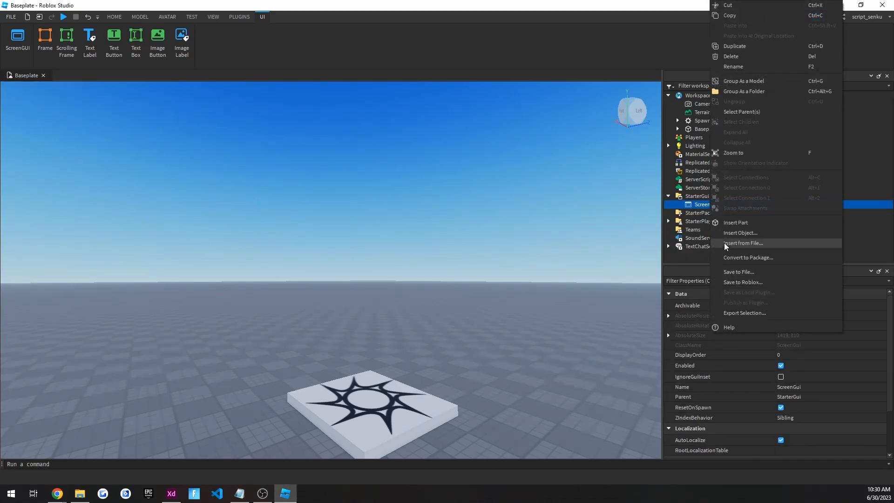
{"action": "left_click", "coordinate": [726, 241]}
{"action": "type", "text": "scr"}
{"action": "left_click", "coordinate": [713, 250]}
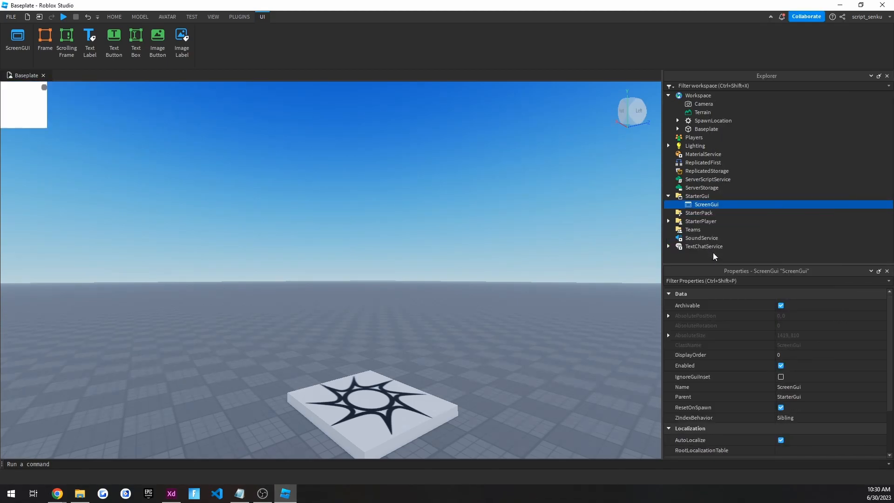
Move the ScrollingFrame to the upper middle of the view and enlarge it to about 595 x 467.
{"action": "left_click_drag", "start_coordinate": [22, 117], "coordinate": [625, 374]}
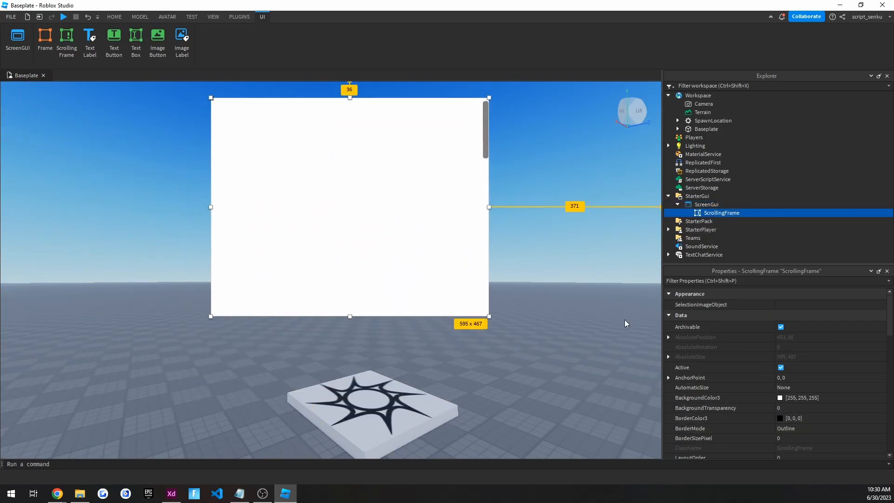
{"action": "scroll", "coordinate": [443, 238], "scroll_direction": "down", "scroll_amount": 3}
{"action": "scroll", "coordinate": [433, 248], "scroll_direction": "up", "scroll_amount": 3}
{"action": "scroll", "coordinate": [431, 247], "scroll_direction": "down", "scroll_amount": 3}
{"action": "scroll", "coordinate": [427, 250], "scroll_direction": "up", "scroll_amount": 3}
{"action": "scroll", "coordinate": [805, 378], "scroll_direction": "down", "scroll_amount": 5}
{"action": "left_click", "coordinate": [802, 383]}
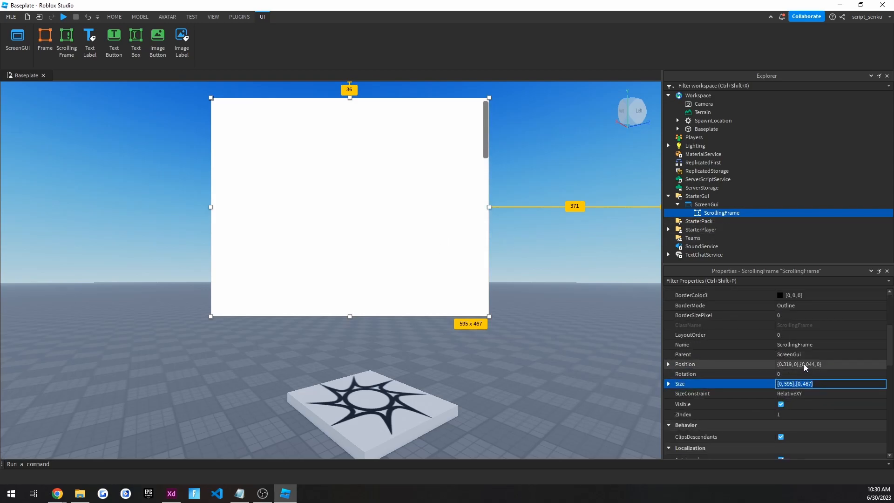
Insert a TextLabel of about 561 x 63 into the ScrollingFrame and place a duplicate of it just below.
{"action": "right_click", "coordinate": [711, 214]}
{"action": "left_click", "coordinate": [720, 231]}
{"action": "type", "text": "te"}
{"action": "left_click", "coordinate": [689, 235]}
{"action": "left_click_drag", "start_coordinate": [304, 121], "coordinate": [473, 128]}
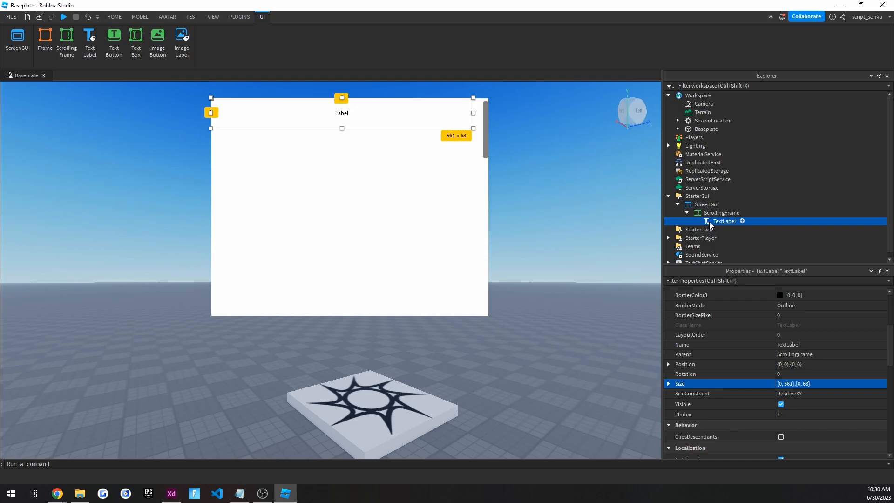
{"action": "key", "text": "ctrl+d"}
{"action": "left_click_drag", "start_coordinate": [341, 120], "coordinate": [341, 159]}
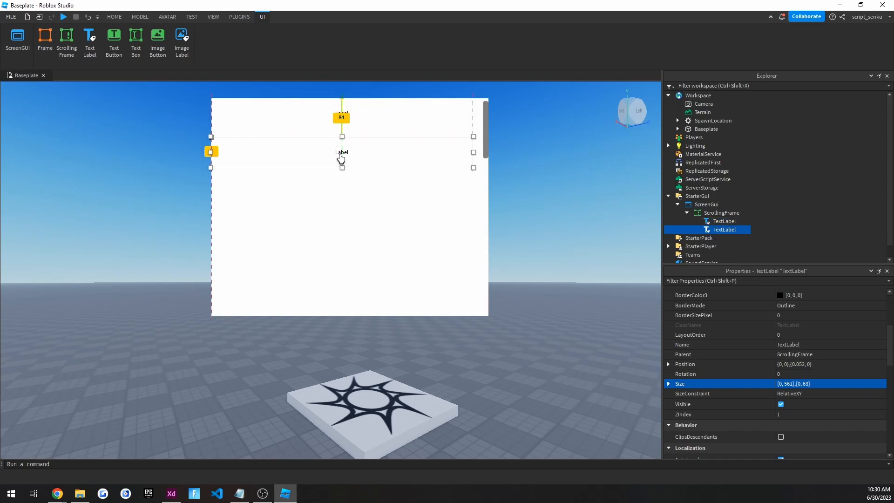
Examine the ScrollingFrame's Scrolling properties, comparing BottomImage, MidImage and TopImage with the matching parts of the scroll bar.
{"action": "left_click", "coordinate": [773, 212]}
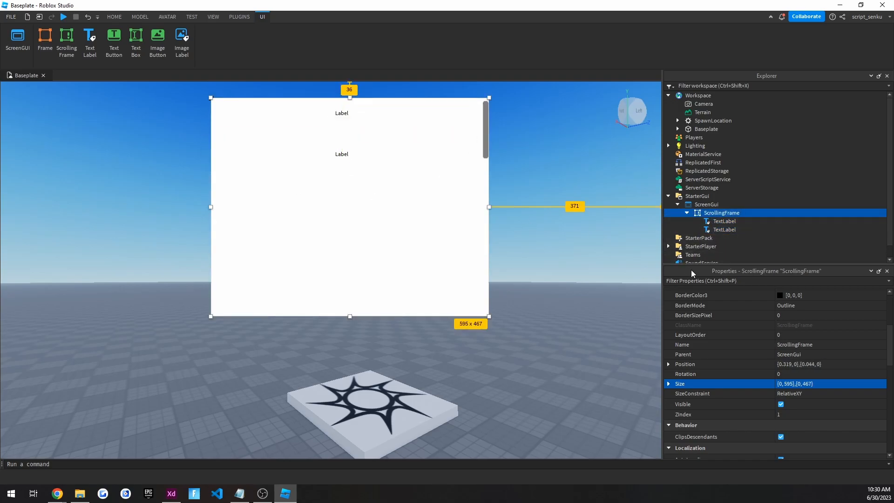
{"action": "scroll", "coordinate": [412, 227], "scroll_direction": "down", "scroll_amount": 5}
{"action": "scroll", "coordinate": [412, 227], "scroll_direction": "up", "scroll_amount": 5}
{"action": "scroll", "coordinate": [782, 372], "scroll_direction": "down", "scroll_amount": 5}
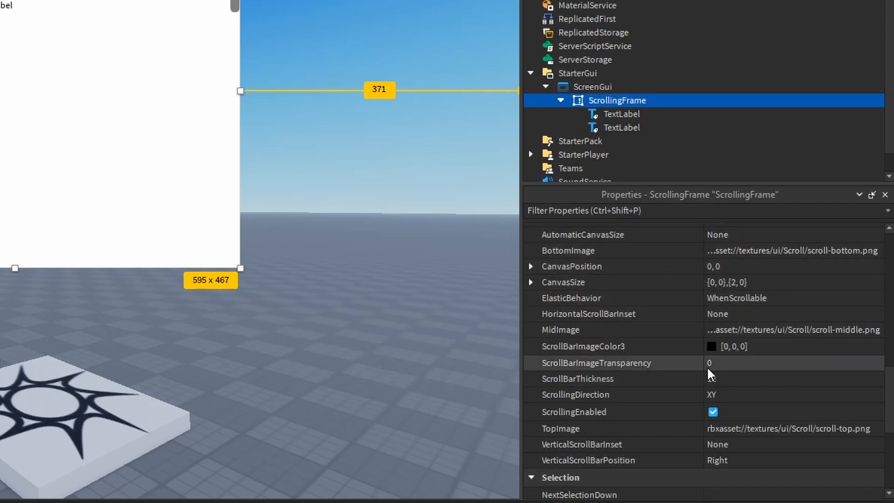
{"action": "scroll", "coordinate": [670, 332], "scroll_direction": "up", "scroll_amount": 2}
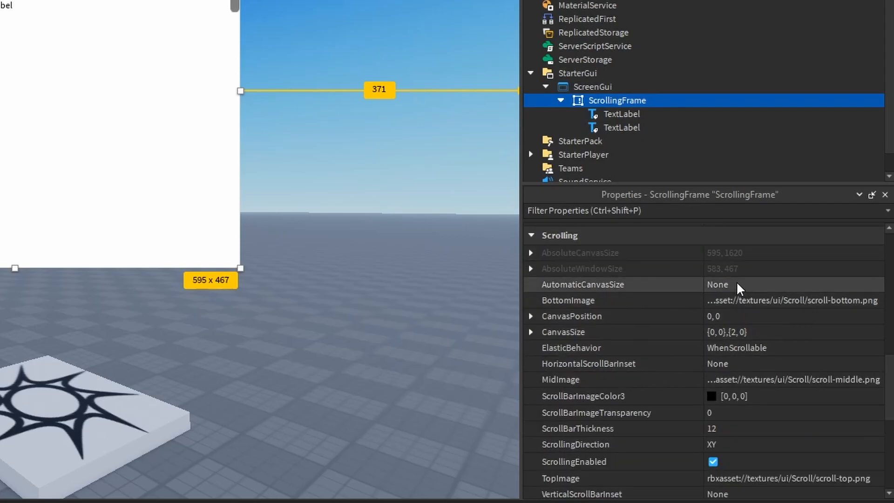
{"action": "left_click", "coordinate": [766, 303]}
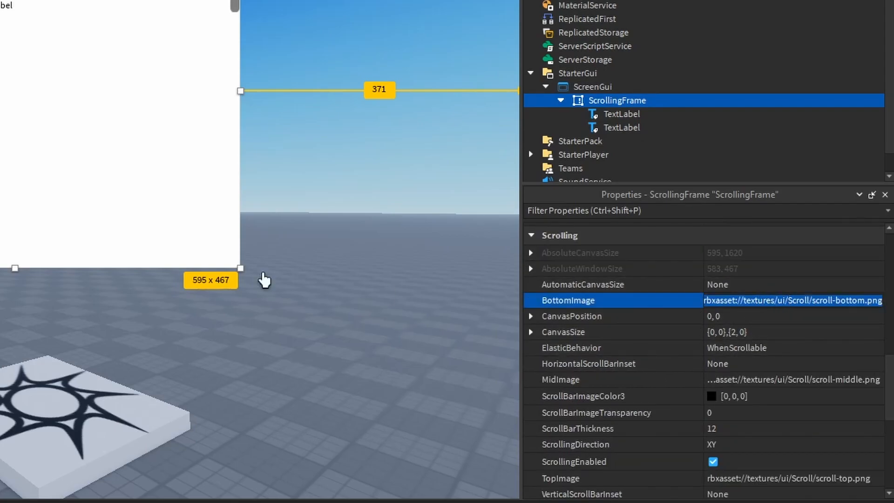
{"action": "left_click", "coordinate": [766, 379]}
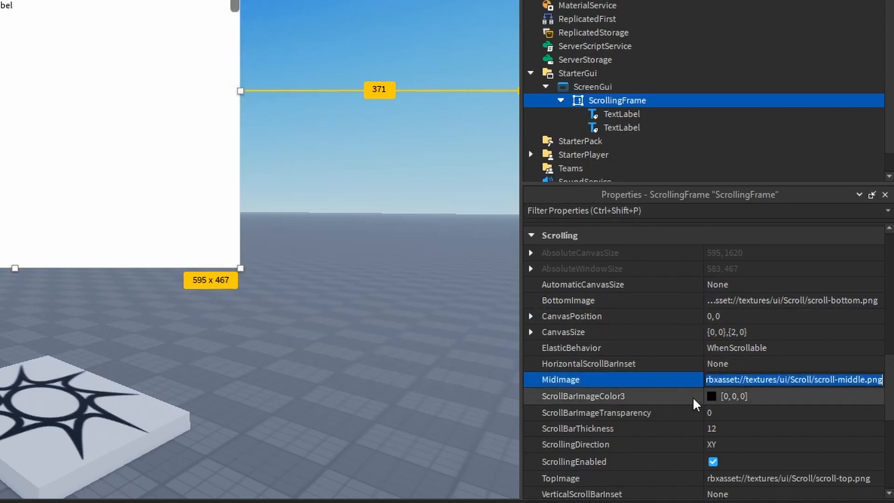
{"action": "left_click", "coordinate": [749, 477]}
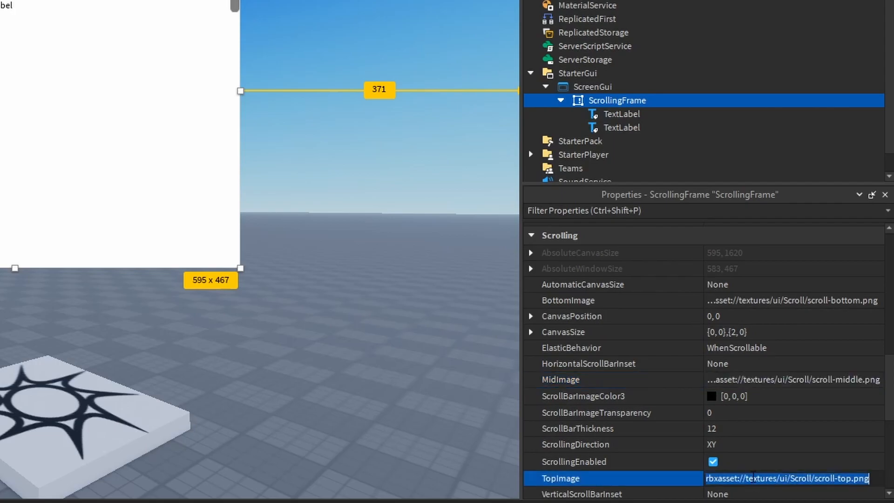
{"action": "left_click", "coordinate": [808, 379]}
{"action": "left_click", "coordinate": [808, 300]}
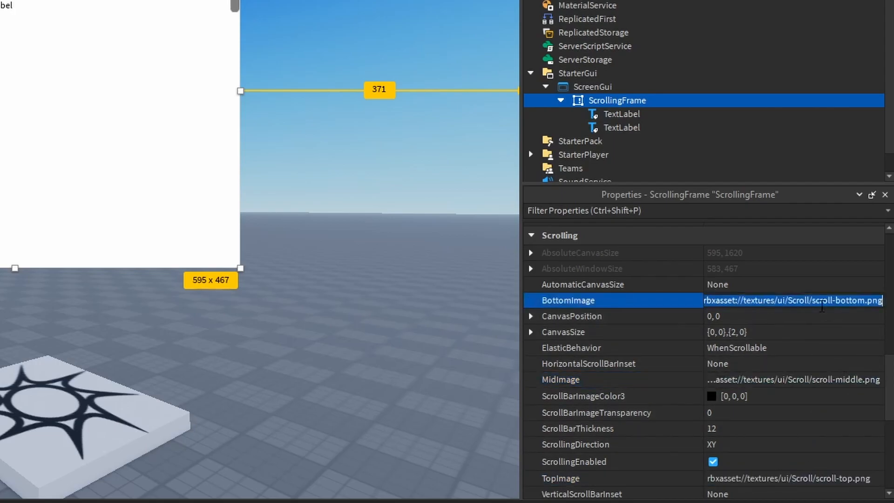
{"action": "left_click", "coordinate": [838, 380]}
{"action": "left_click", "coordinate": [826, 479]}
{"action": "left_click", "coordinate": [825, 381]}
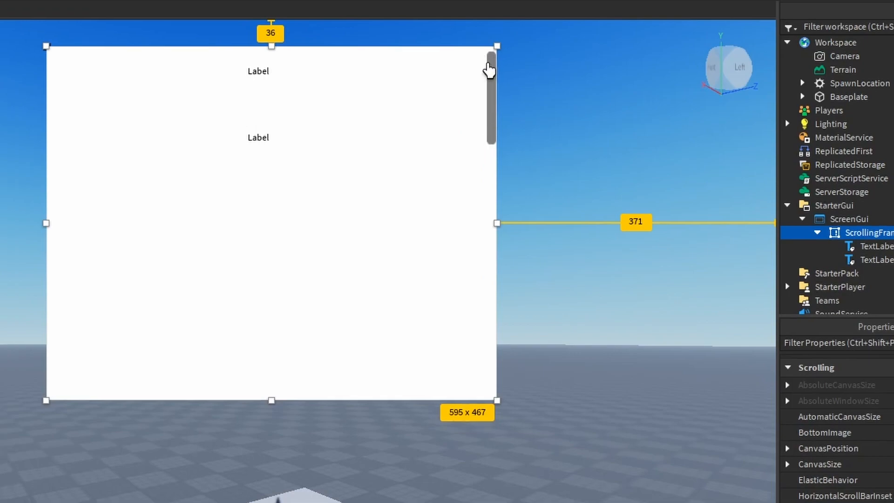
{"action": "left_click", "coordinate": [824, 433]}
{"action": "left_click", "coordinate": [844, 459]}
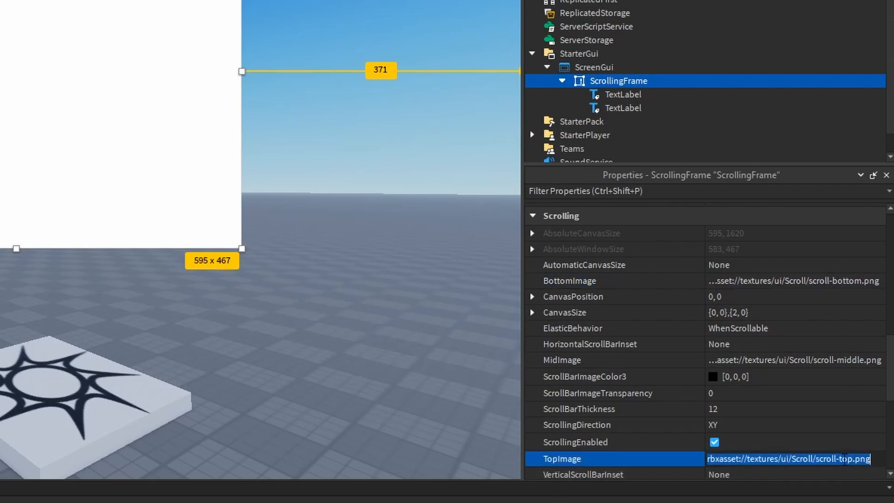
{"action": "left_click", "coordinate": [810, 360]}
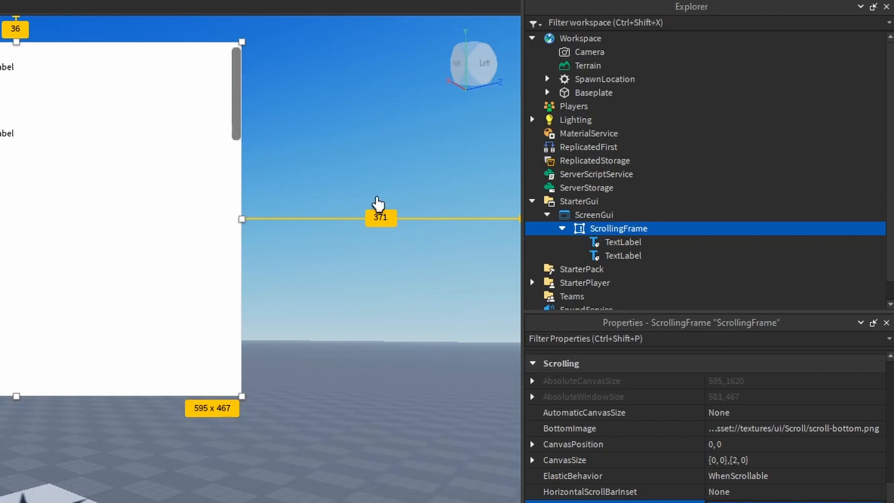
{"action": "left_click", "coordinate": [720, 426]}
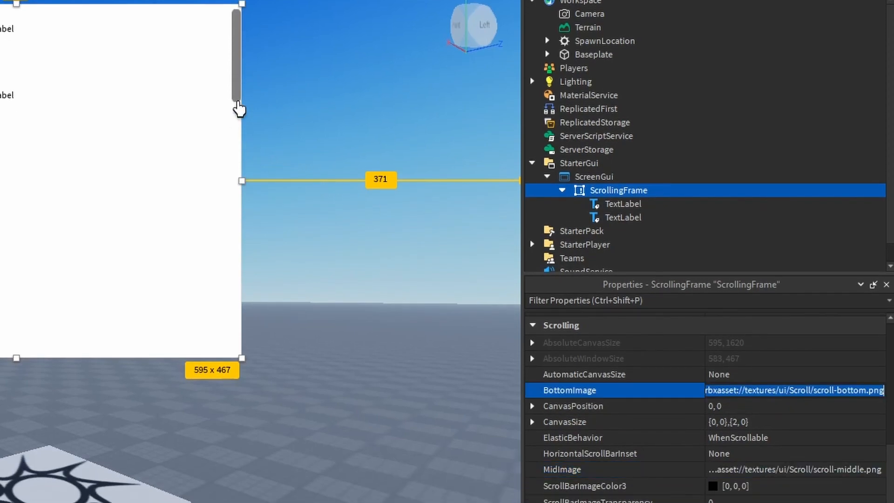
{"action": "left_click", "coordinate": [775, 461]}
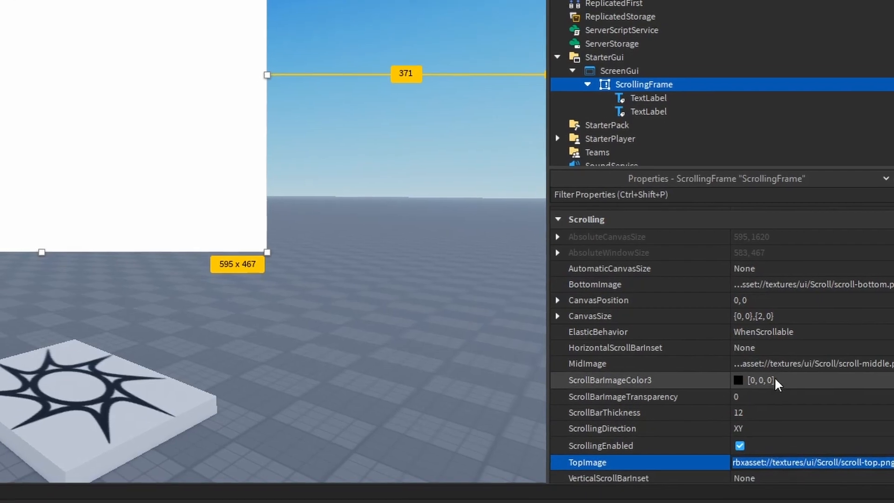
{"action": "left_click", "coordinate": [749, 469]}
{"action": "left_click", "coordinate": [875, 363]}
Scroll the ScrollingFrame's canvas down and back up while watching its CanvasPosition property.
{"action": "scroll", "coordinate": [336, 158], "scroll_direction": "down", "scroll_amount": 5}
{"action": "scroll", "coordinate": [308, 174], "scroll_direction": "up", "scroll_amount": 2}
{"action": "scroll", "coordinate": [405, 270], "scroll_direction": "up", "scroll_amount": 3}
{"action": "scroll", "coordinate": [351, 280], "scroll_direction": "down", "scroll_amount": 3}
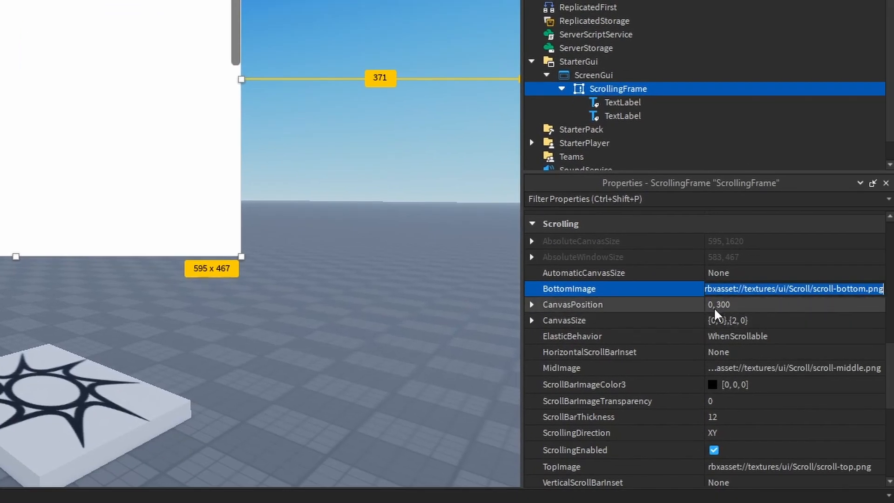
{"action": "scroll", "coordinate": [339, 252], "scroll_direction": "up", "scroll_amount": 2}
{"action": "scroll", "coordinate": [108, 133], "scroll_direction": "up", "scroll_amount": 2}
{"action": "scroll", "coordinate": [108, 134], "scroll_direction": "down", "scroll_amount": 5}
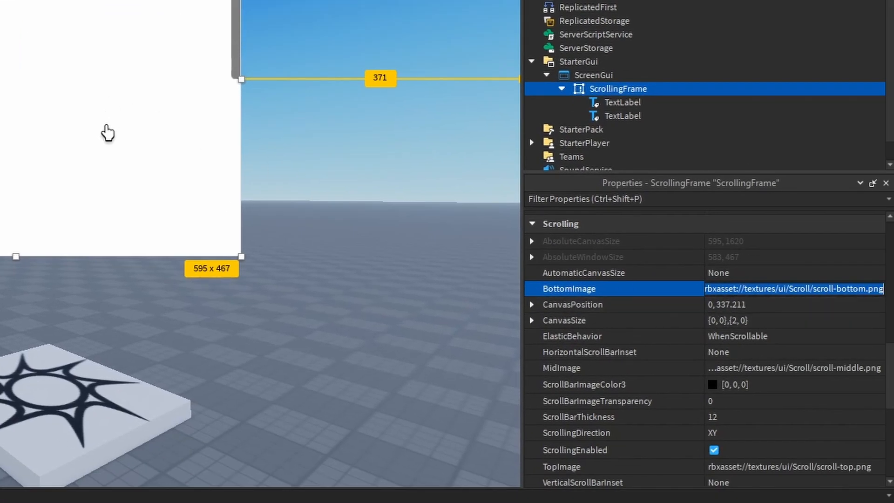
{"action": "scroll", "coordinate": [110, 136], "scroll_direction": "up", "scroll_amount": 4}
Set the ScrollingFrame's CanvasPosition to 0, 100 and scroll its content back up to the start.
{"action": "left_click", "coordinate": [736, 304]}
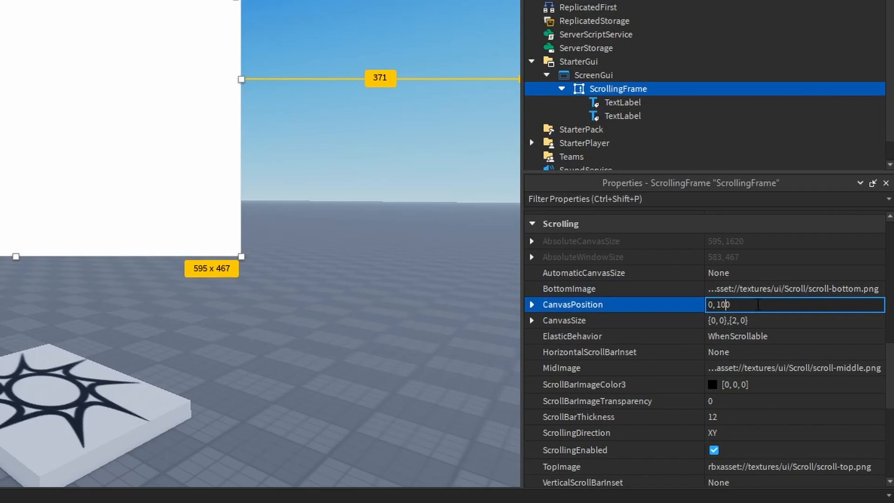
{"action": "key", "text": "Return"}
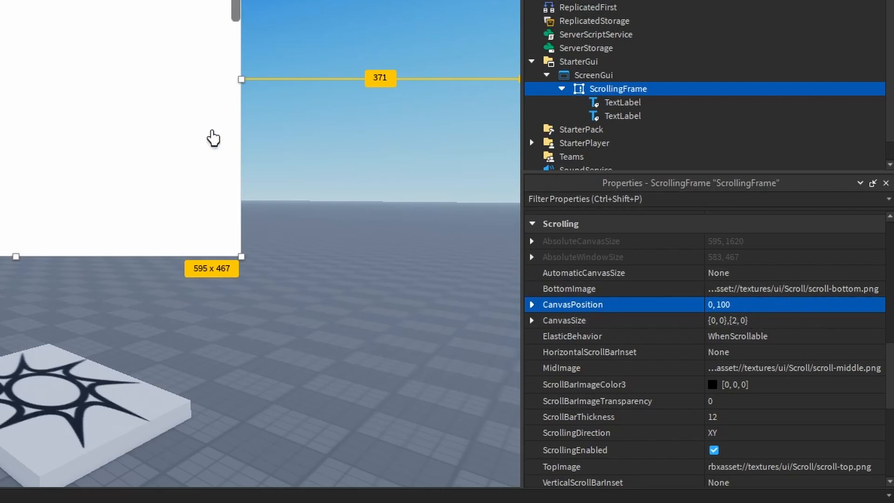
{"action": "scroll", "coordinate": [270, 149], "scroll_direction": "up", "scroll_amount": 1}
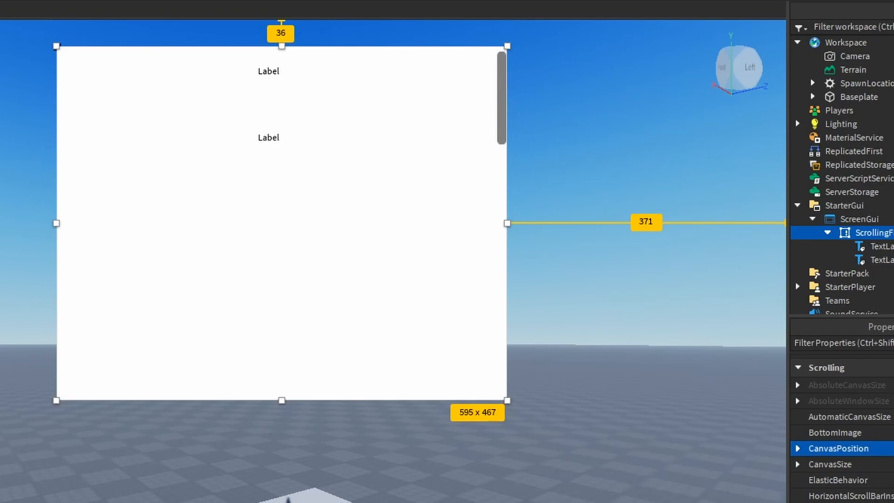
Set the ScrollingFrame's CanvasPosition to 0, 500 and reset it to 0, 0.
{"action": "left_click", "coordinate": [805, 309]}
{"action": "type", "text": "0,500"}
{"action": "key", "text": "Return"}
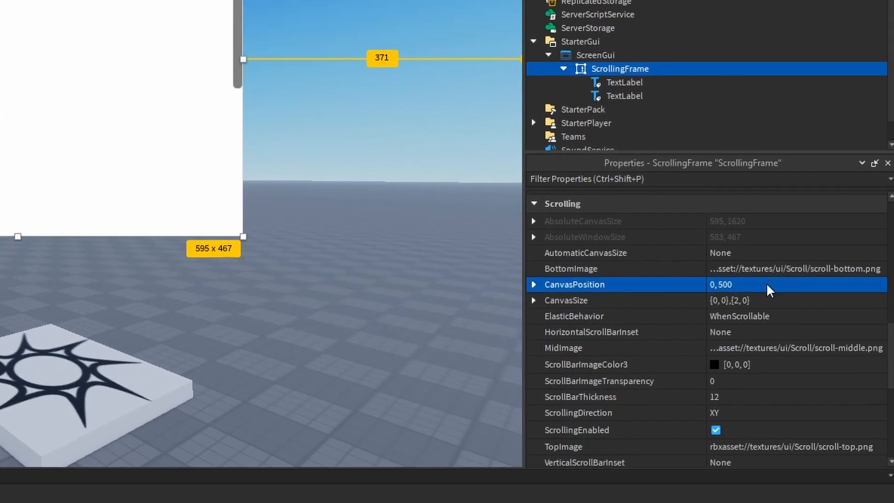
{"action": "left_click", "coordinate": [766, 284]}
{"action": "type", "text": "0, 0"}
{"action": "key", "text": "Return"}
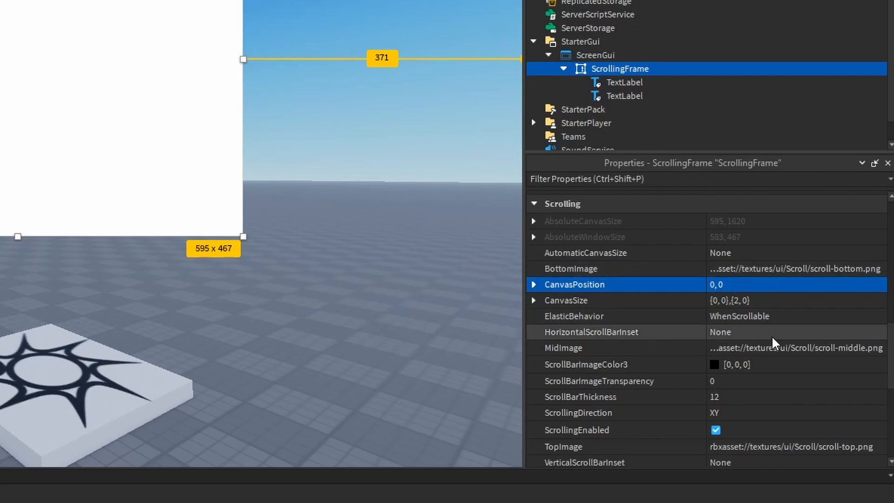
Switch VerticalScrollBarPosition to the opposite side and back to Right, twice.
{"action": "scroll", "coordinate": [764, 349], "scroll_direction": "down", "scroll_amount": 3}
{"action": "left_click", "coordinate": [740, 426]}
{"action": "left_click", "coordinate": [729, 442]}
{"action": "left_click", "coordinate": [730, 427]}
{"action": "left_click", "coordinate": [734, 453]}
{"action": "left_click", "coordinate": [727, 430]}
{"action": "left_click", "coordinate": [731, 443]}
{"action": "left_click", "coordinate": [729, 428]}
{"action": "left_click", "coordinate": [732, 452]}
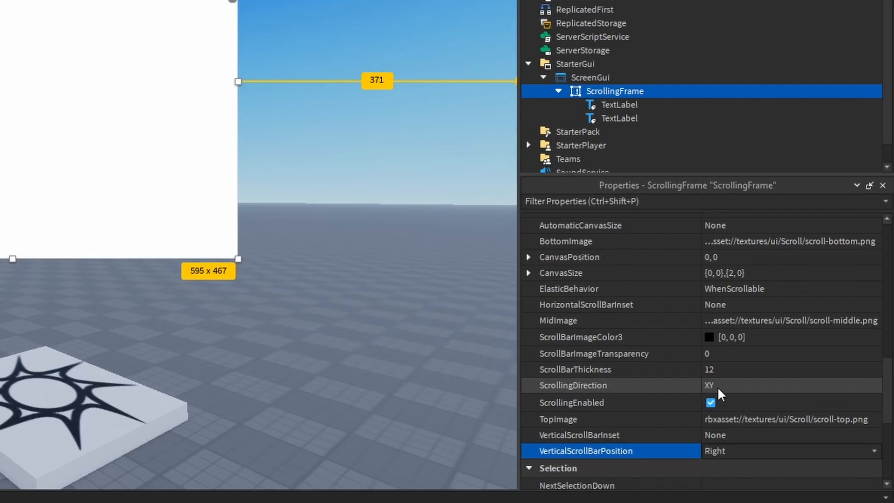
Try out the ScrollingDirection options on the ScrollingFrame.
{"action": "left_click", "coordinate": [716, 385]}
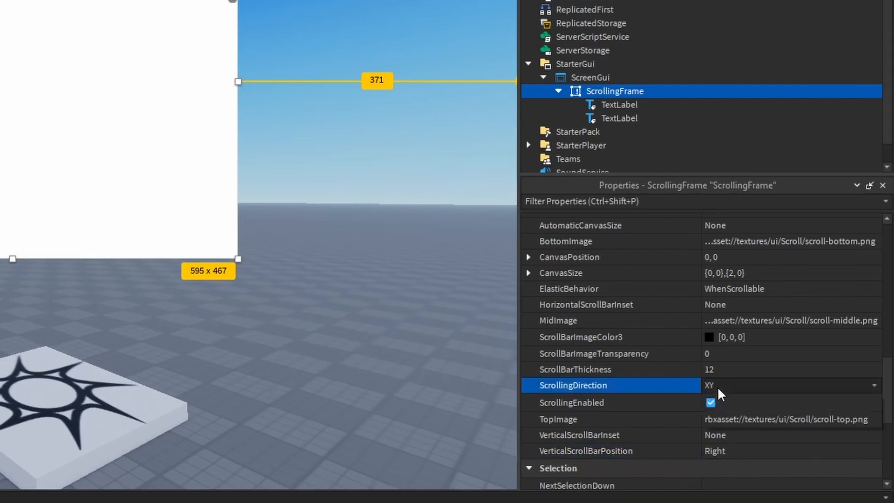
{"action": "left_click", "coordinate": [714, 421]}
{"action": "left_click", "coordinate": [722, 389]}
{"action": "left_click", "coordinate": [717, 399]}
{"action": "left_click", "coordinate": [731, 389]}
{"action": "left_click", "coordinate": [730, 398]}
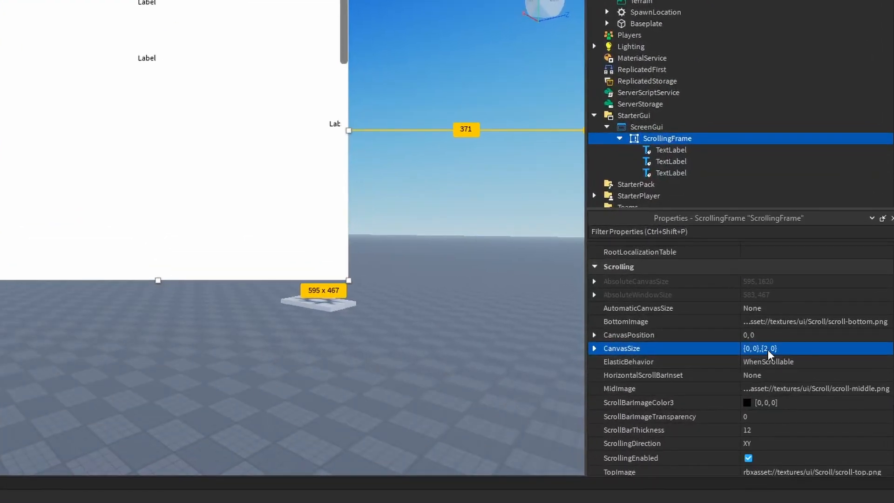
Shift the third TextLabel inward so that its text fits inside the ScrollingFrame's edge.
{"action": "left_click", "coordinate": [767, 353]}
{"action": "left_click_drag", "start_coordinate": [331, 127], "coordinate": [321, 135]}
Set the X Scale of the ScrollingFrame's CanvasSize to 2.
{"action": "left_click", "coordinate": [658, 138]}
{"action": "scroll", "coordinate": [809, 363], "scroll_direction": "down", "scroll_amount": 3}
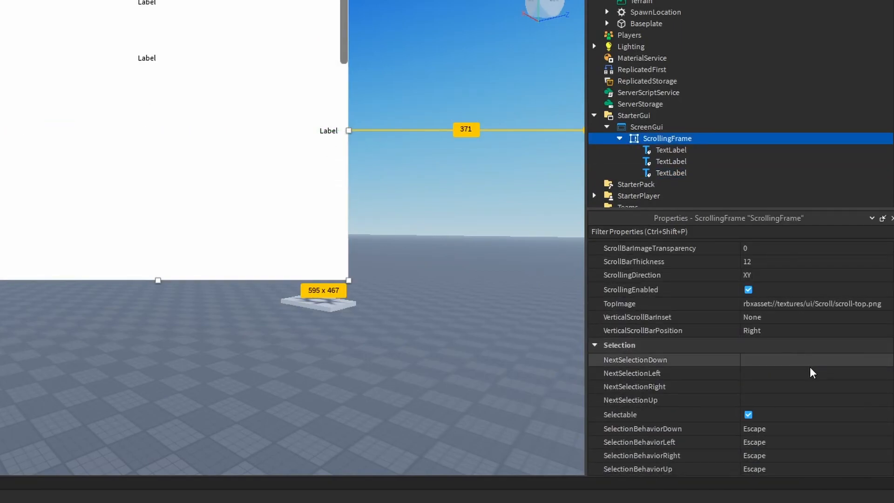
{"action": "scroll", "coordinate": [794, 370], "scroll_direction": "down", "scroll_amount": 3}
{"action": "scroll", "coordinate": [794, 371], "scroll_direction": "up", "scroll_amount": 5}
{"action": "left_click", "coordinate": [594, 305]}
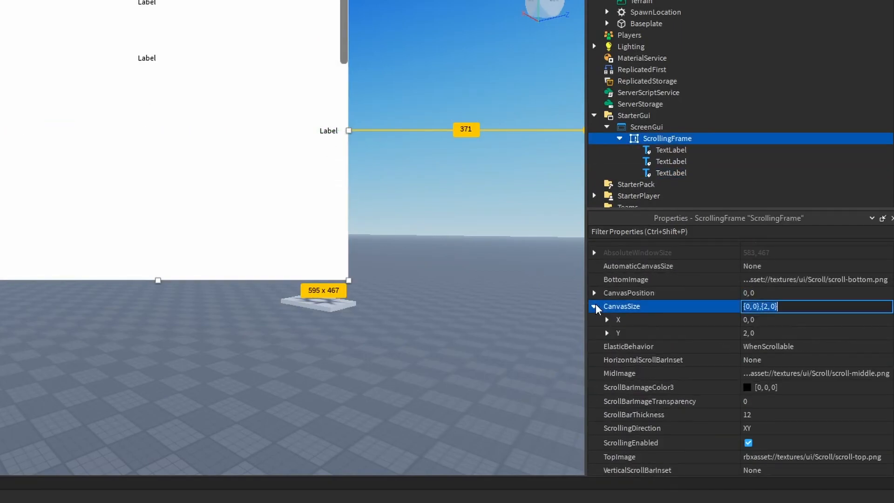
{"action": "left_click", "coordinate": [606, 332]}
{"action": "left_click", "coordinate": [607, 319]}
{"action": "left_click", "coordinate": [760, 333]}
{"action": "type", "text": "2"}
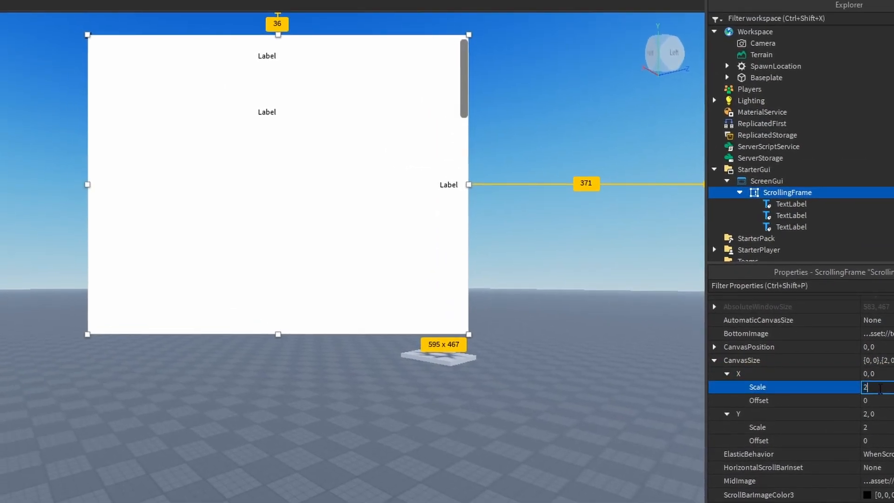
{"action": "key", "text": "Return"}
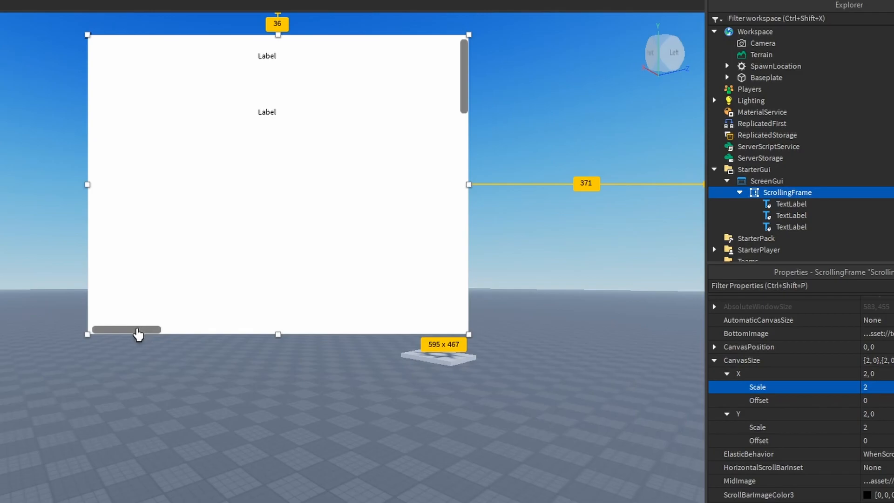
Move the ScrollingFrame to about 412, 55 and scroll it horizontally in a short playtest.
{"action": "left_click_drag", "start_coordinate": [149, 336], "coordinate": [124, 344]}
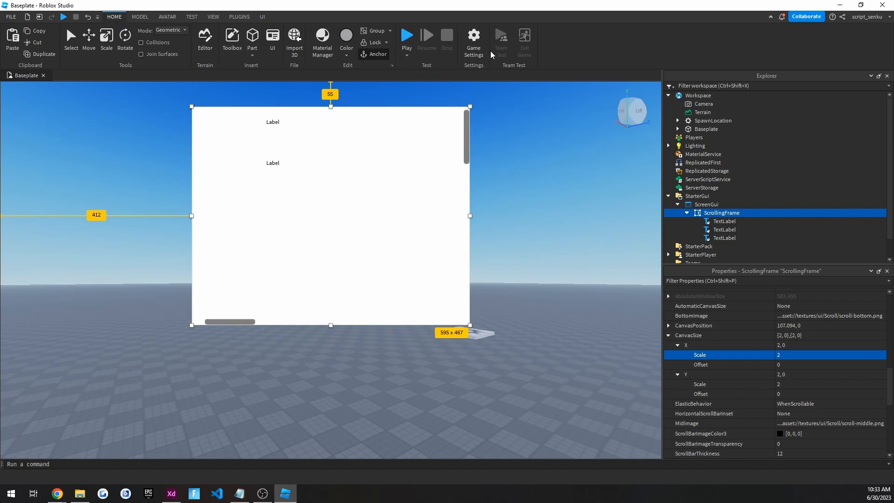
{"action": "left_click", "coordinate": [407, 38]}
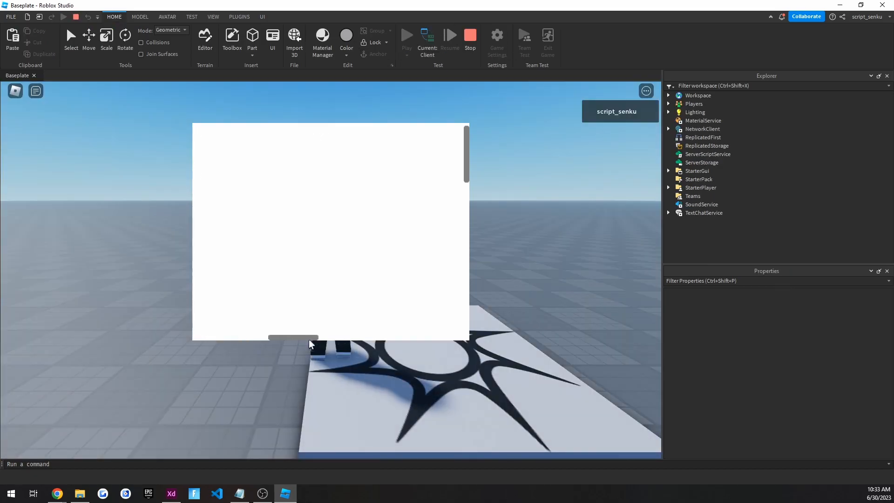
{"action": "left_click_drag", "start_coordinate": [482, 342], "coordinate": [245, 354]}
{"action": "key", "text": "shift+F5"}
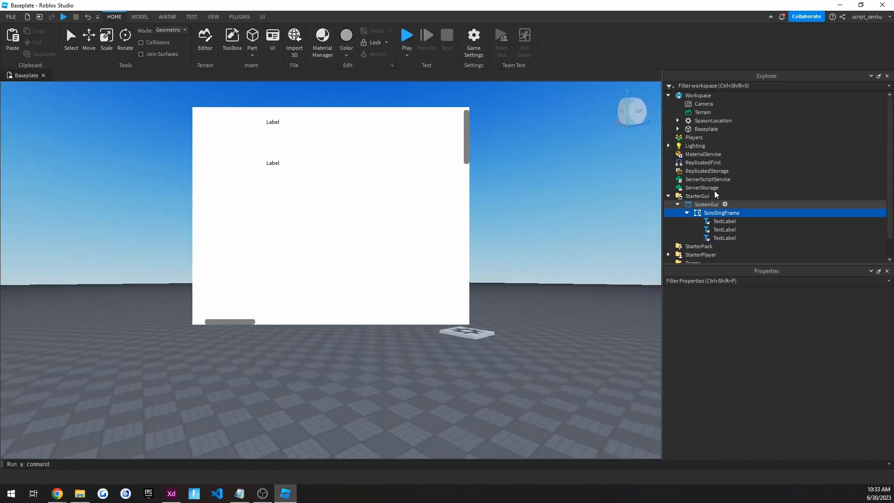
Set the ScrollingFrame's ScrollingDirection to Y and test scrolling its content vertically.
{"action": "left_click", "coordinate": [721, 212]}
{"action": "scroll", "coordinate": [770, 360], "scroll_direction": "down", "scroll_amount": 5}
{"action": "scroll", "coordinate": [771, 360], "scroll_direction": "up", "scroll_amount": 2}
{"action": "scroll", "coordinate": [295, 267], "scroll_direction": "down", "scroll_amount": 5}
{"action": "scroll", "coordinate": [294, 267], "scroll_direction": "up", "scroll_amount": 5}
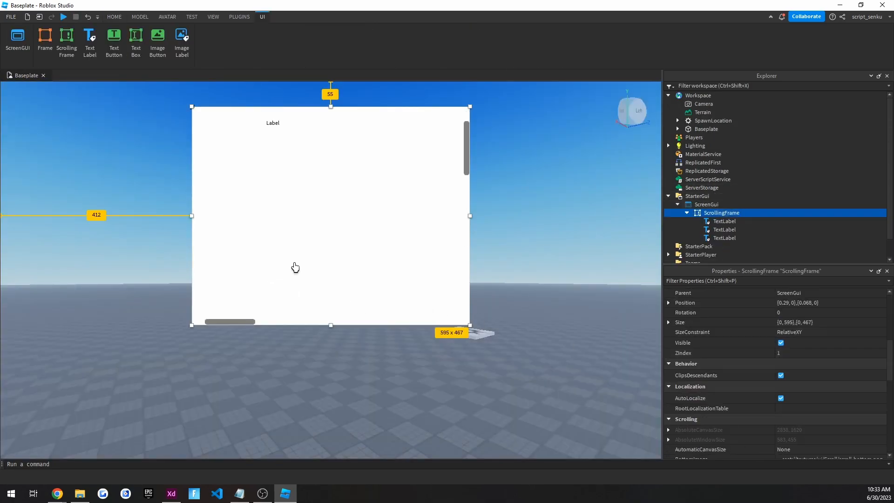
{"action": "scroll", "coordinate": [726, 319], "scroll_direction": "down", "scroll_amount": 6}
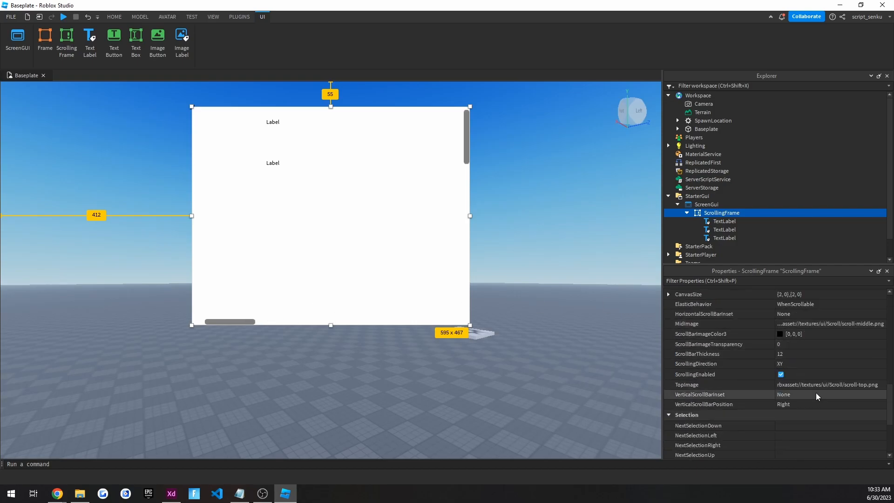
{"action": "left_click", "coordinate": [790, 364]}
{"action": "left_click", "coordinate": [790, 364]}
{"action": "left_click", "coordinate": [785, 375]}
{"action": "left_click", "coordinate": [791, 367]}
{"action": "left_click", "coordinate": [783, 386]}
{"action": "scroll", "coordinate": [444, 189], "scroll_direction": "down", "scroll_amount": 2}
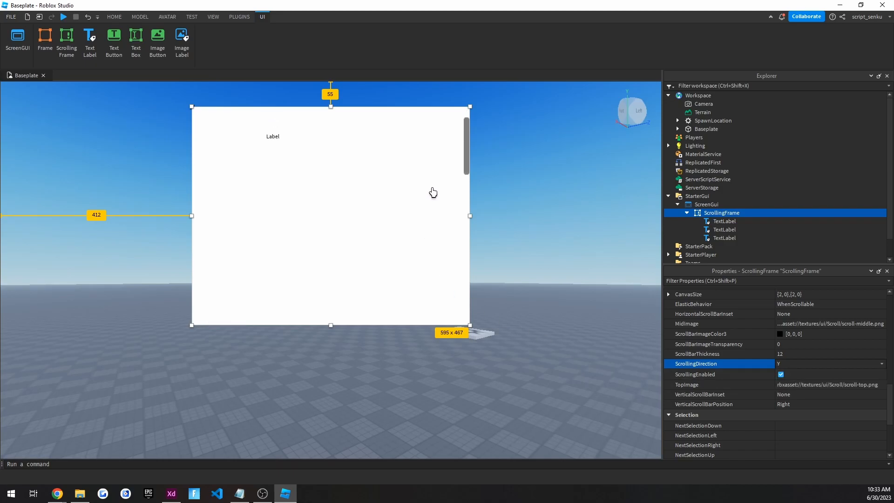
Set the ScrollingDirection to X and move the ScrollingFrame to about 355, 63.
{"action": "left_click", "coordinate": [788, 364]}
{"action": "left_click", "coordinate": [784, 374]}
{"action": "left_click_drag", "start_coordinate": [383, 248], "coordinate": [388, 249]}
{"action": "left_click_drag", "start_coordinate": [260, 330], "coordinate": [228, 333]}
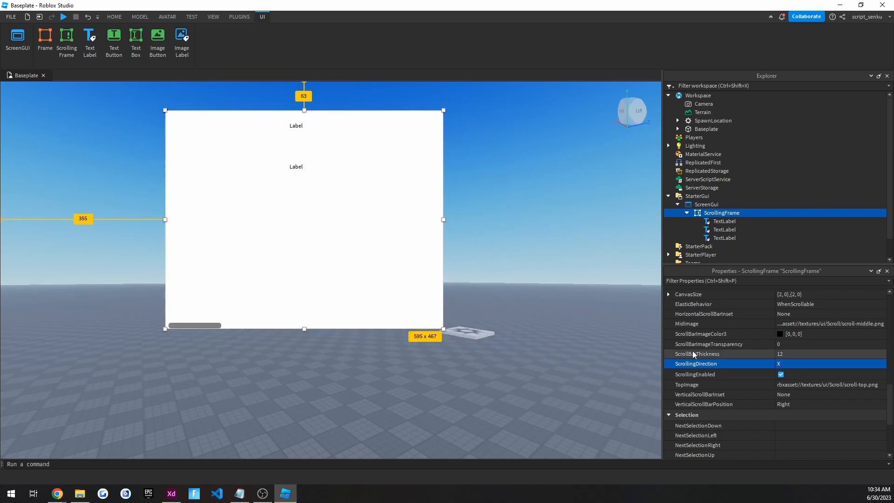
Set the ScrollingDirection to XY, and try a ScrollBarThickness of 10 before reducing it to 5.
{"action": "left_click", "coordinate": [779, 363]}
{"action": "left_click", "coordinate": [781, 377]}
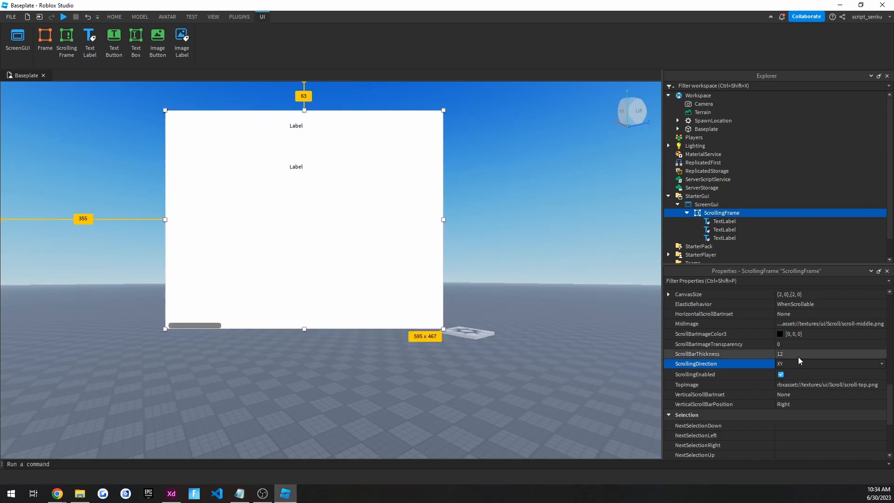
{"action": "left_click", "coordinate": [786, 354]}
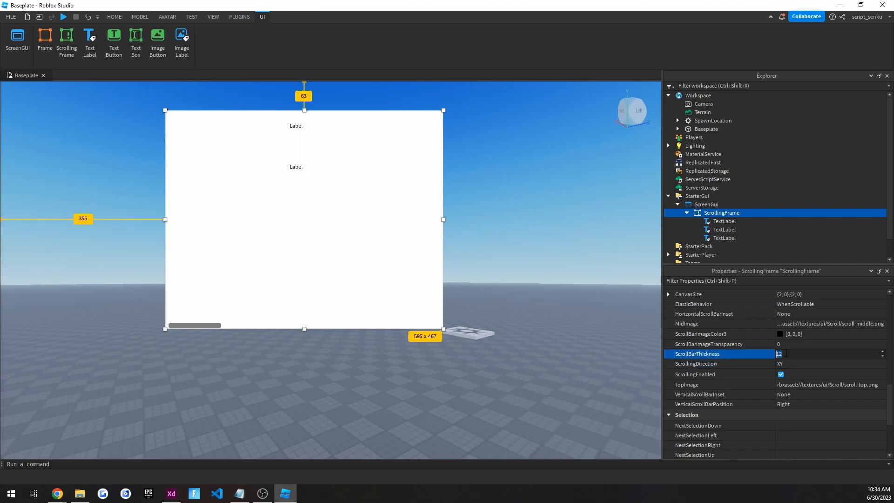
{"action": "type", "text": "10"}
{"action": "key", "text": "Return"}
{"action": "left_click", "coordinate": [801, 352]}
{"action": "key", "text": "Return"}
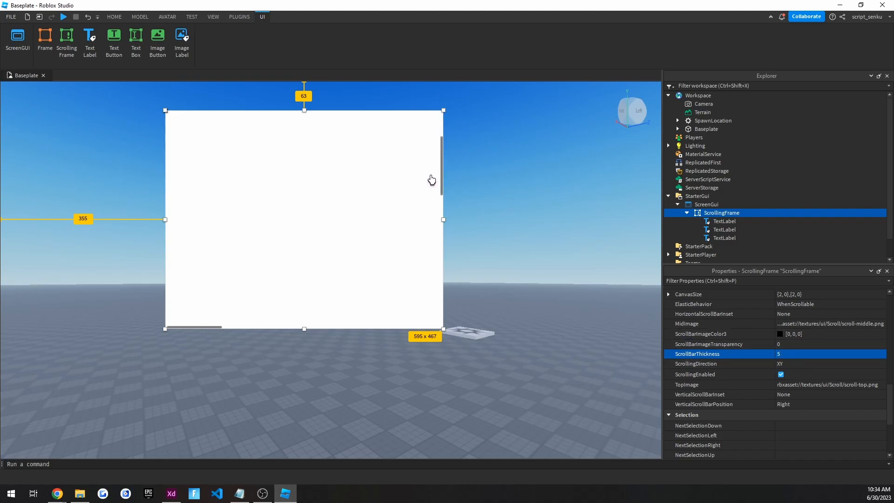
{"action": "scroll", "coordinate": [429, 183], "scroll_direction": "up", "scroll_amount": 3}
Compare ScrollBarThickness values of 10 and 3 on the ScrollingFrame, and return it to 5.
{"action": "left_click", "coordinate": [793, 354]}
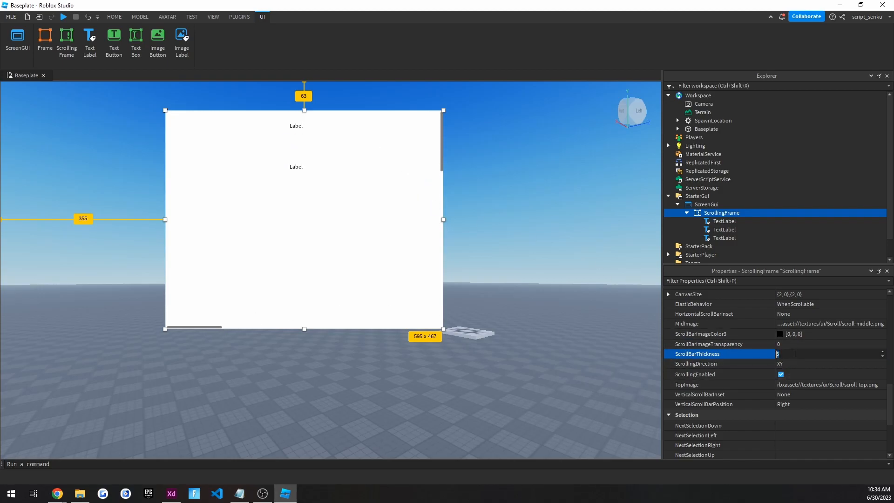
{"action": "type", "text": "10"}
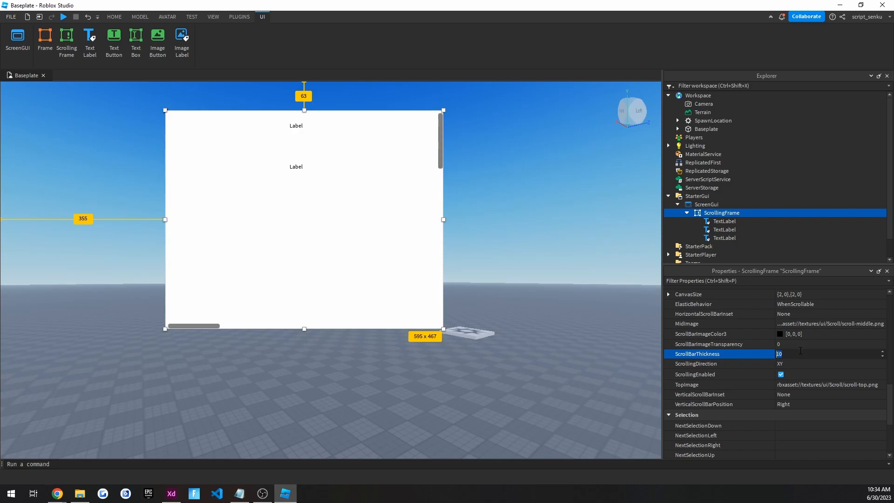
{"action": "type", "text": "3"}
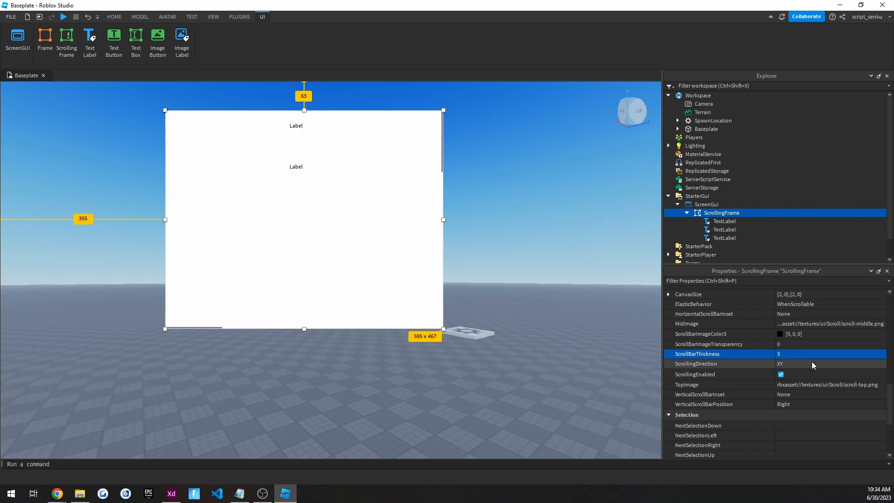
{"action": "type", "text": "5"}
{"action": "key", "text": "Return"}
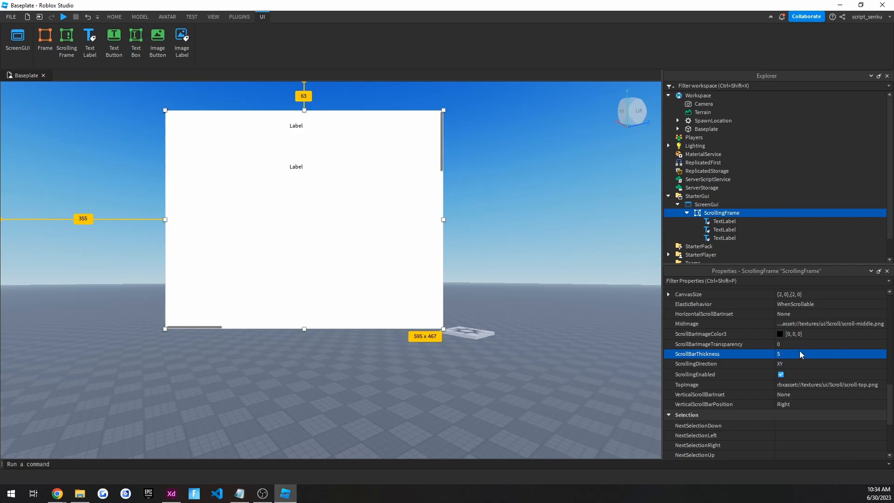
Change the ScrollingFrame's ScrollBarImageColor3 to a salmon pink and deselect the frame.
{"action": "left_click", "coordinate": [774, 334]}
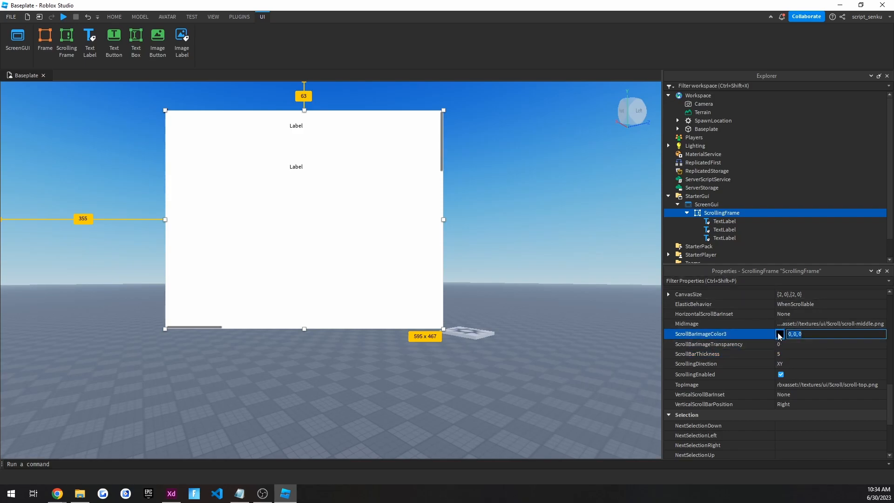
{"action": "left_click", "coordinate": [775, 337]}
{"action": "left_click_drag", "start_coordinate": [581, 147], "coordinate": [662, 147]}
{"action": "left_click_drag", "start_coordinate": [646, 203], "coordinate": [720, 158]}
{"action": "left_click_drag", "start_coordinate": [667, 195], "coordinate": [627, 149]}
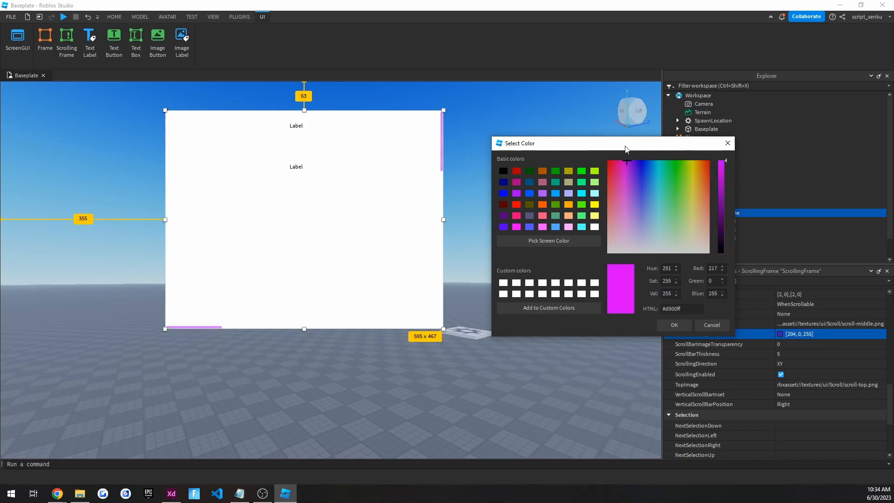
{"action": "left_click_drag", "start_coordinate": [524, 160], "coordinate": [744, 137]}
{"action": "left_click", "coordinate": [670, 324]}
{"action": "scroll", "coordinate": [270, 279], "scroll_direction": "down", "scroll_amount": 2}
{"action": "left_click", "coordinate": [323, 367]}
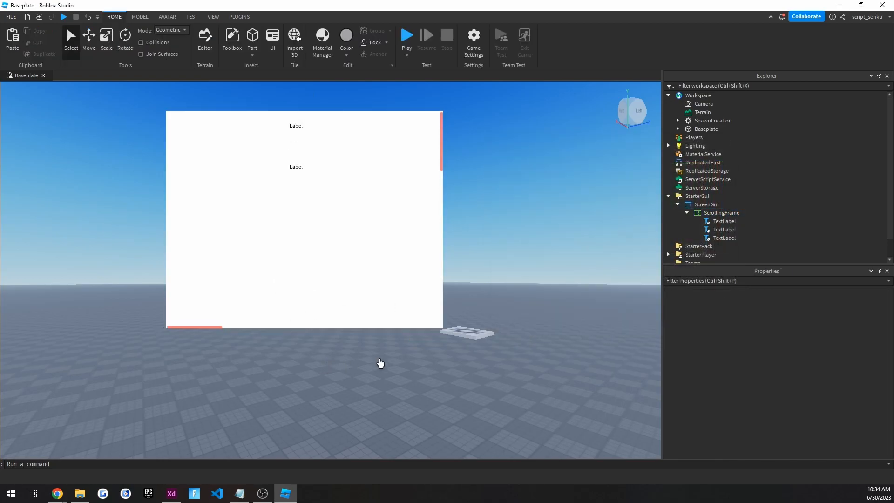